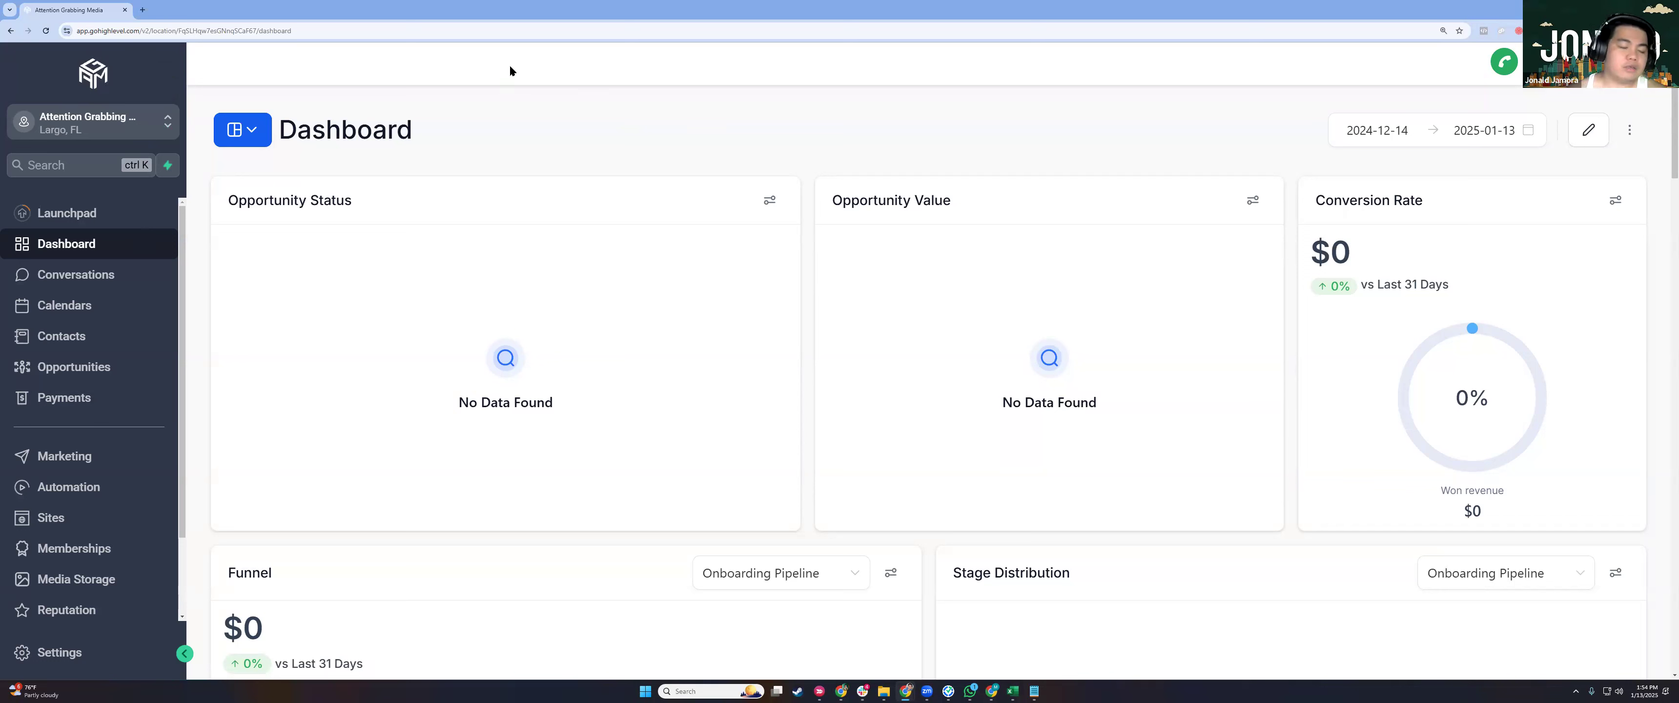
Go to Sites > Forms and start a new form, leaving the dialog set to Start from Scratch.
left_click(60, 126)
left_click(655, 142)
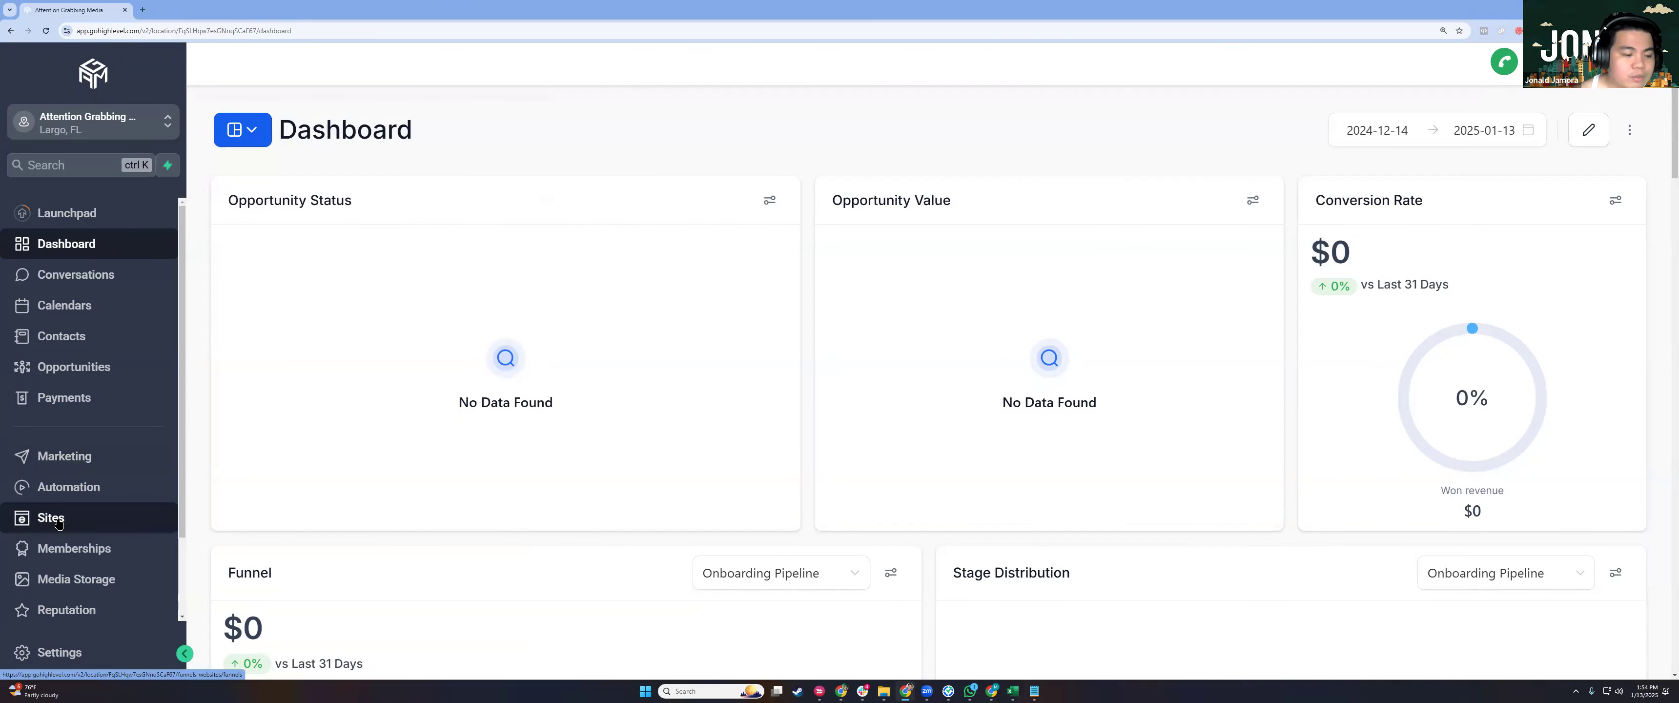
left_click(57, 523)
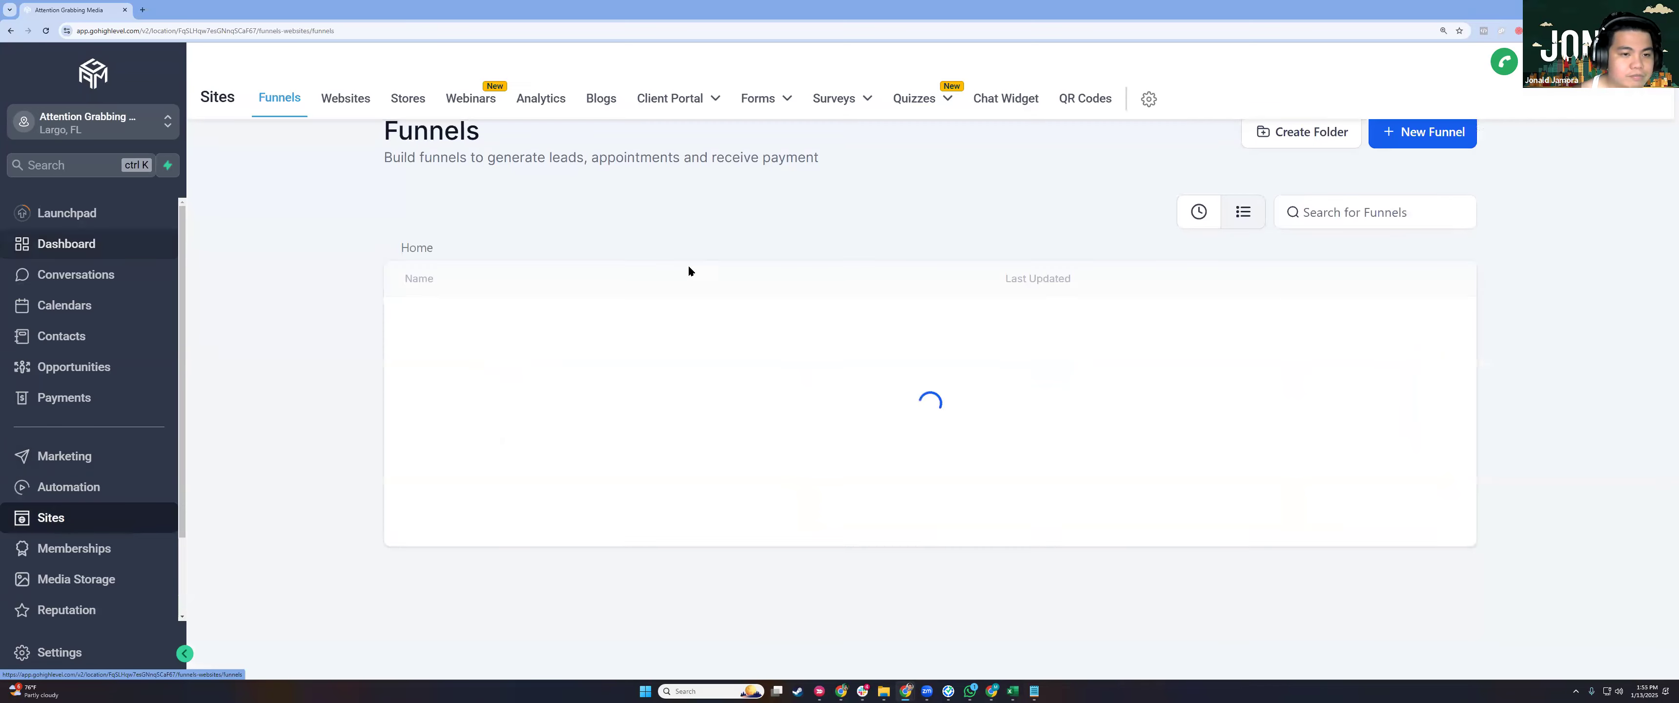
mouse_move(865, 116)
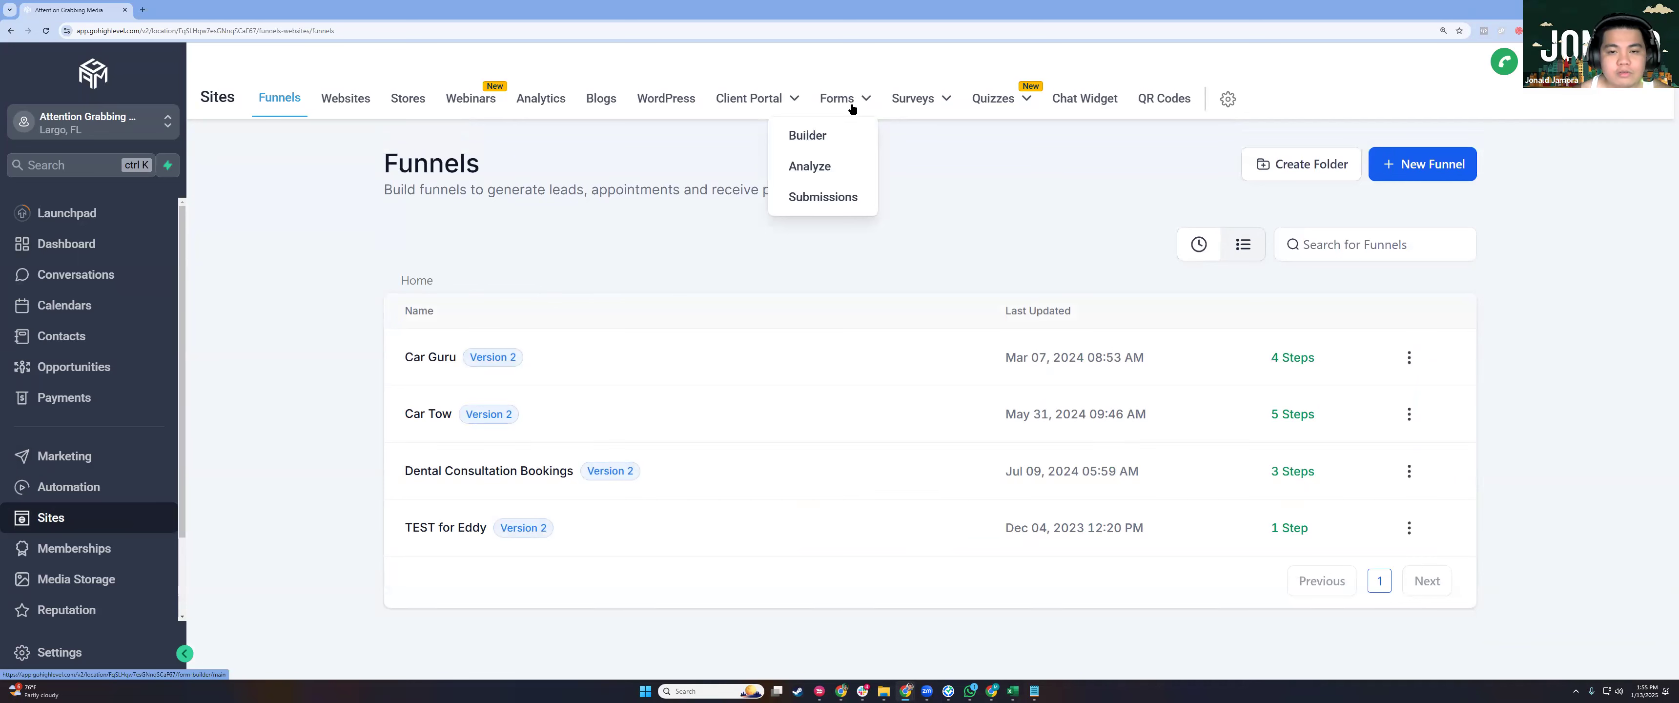
left_click(824, 135)
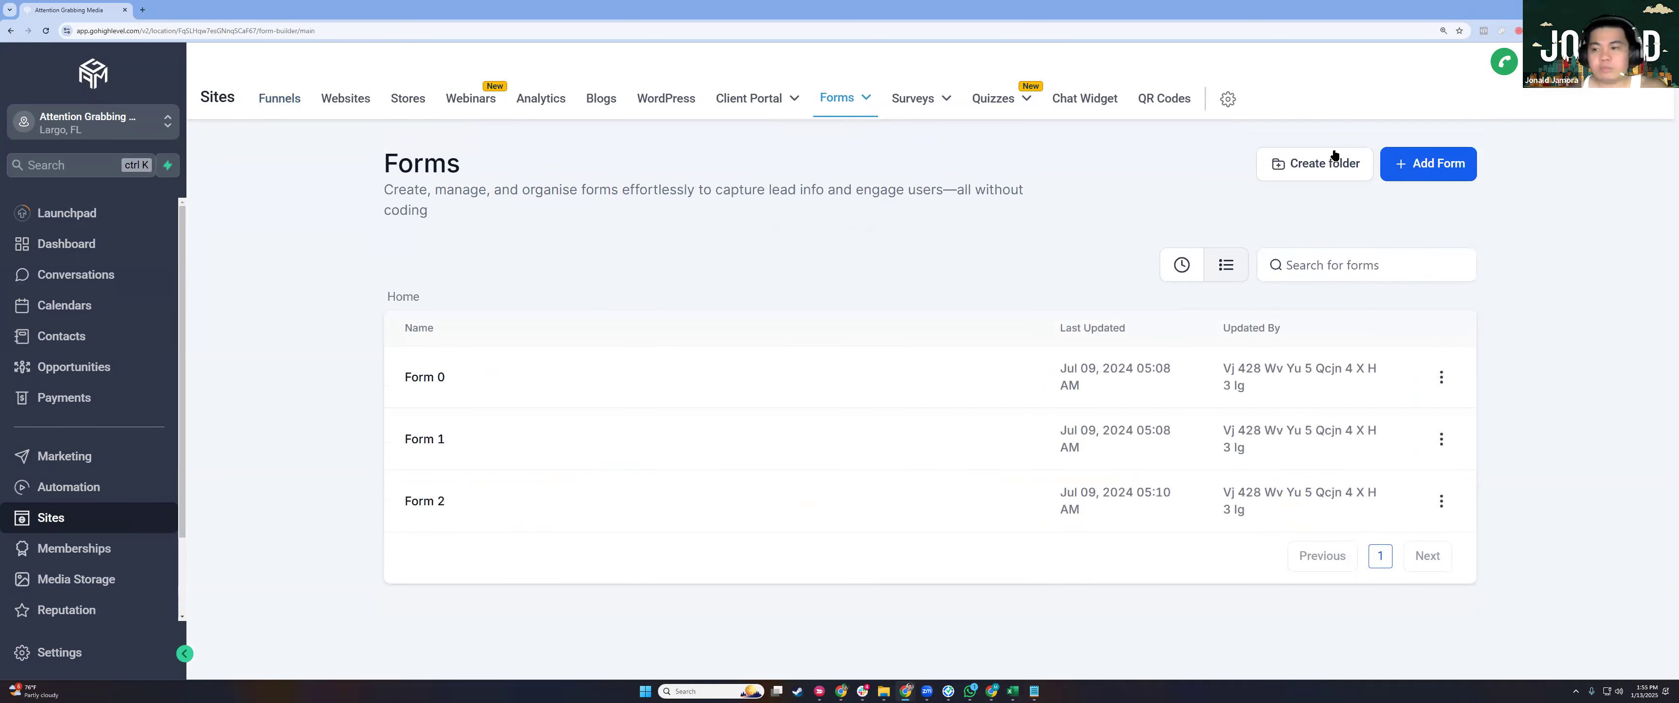
left_click(1401, 165)
left_click(894, 292)
left_click(702, 278)
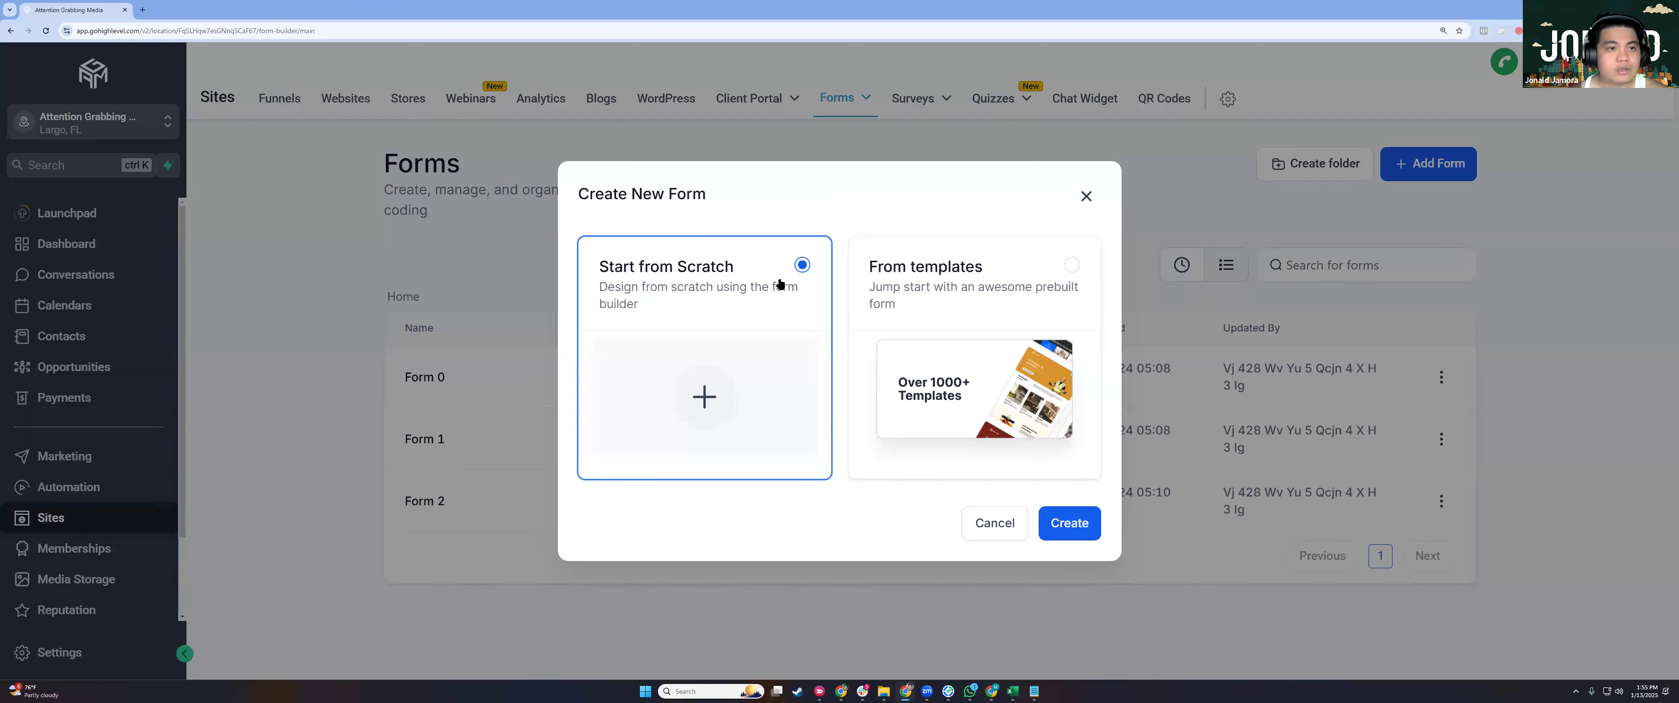
Browse the form Template Library and preview the Eat Healthy Newsletter Registration template.
left_click(943, 292)
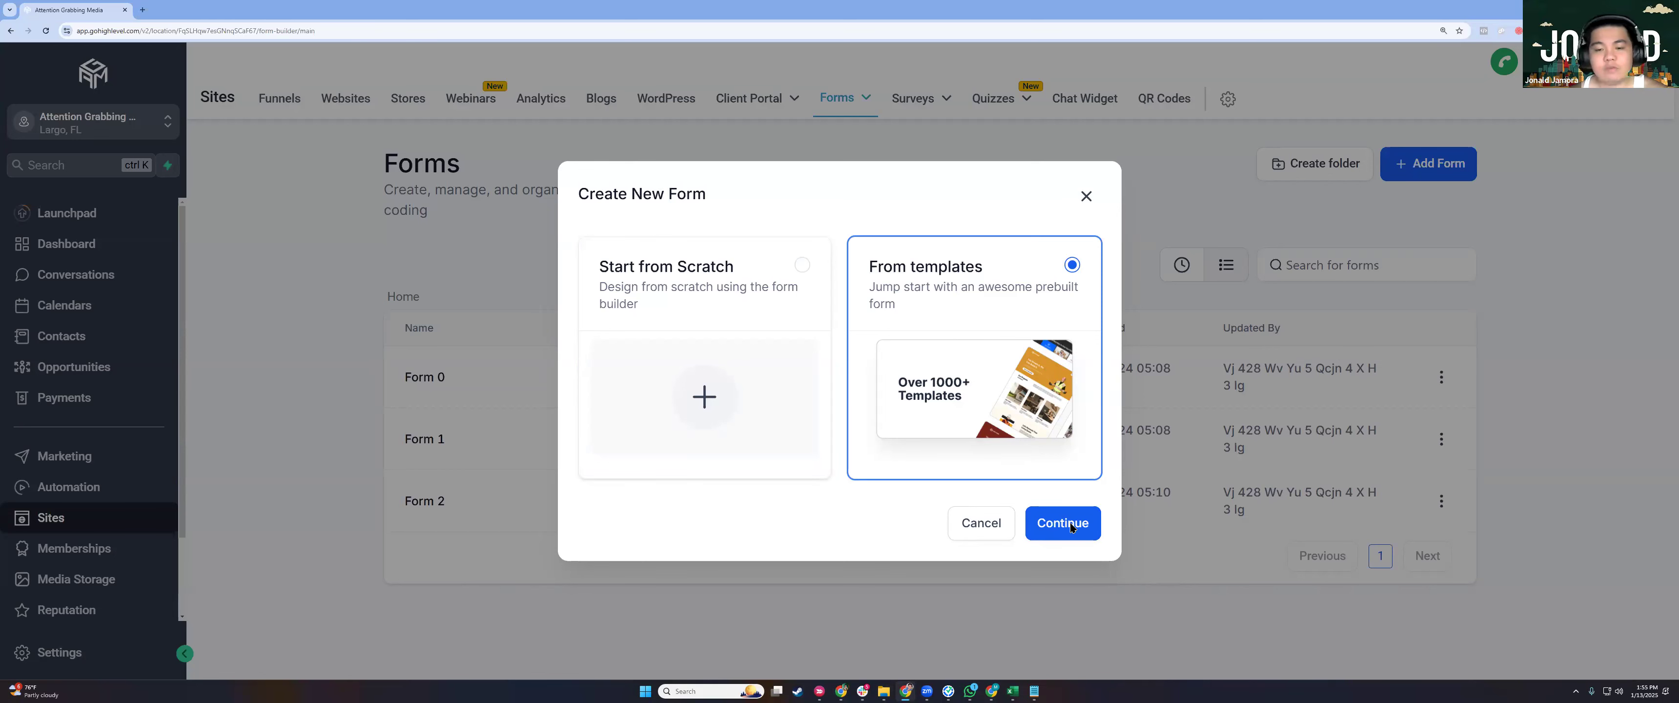
left_click(1071, 527)
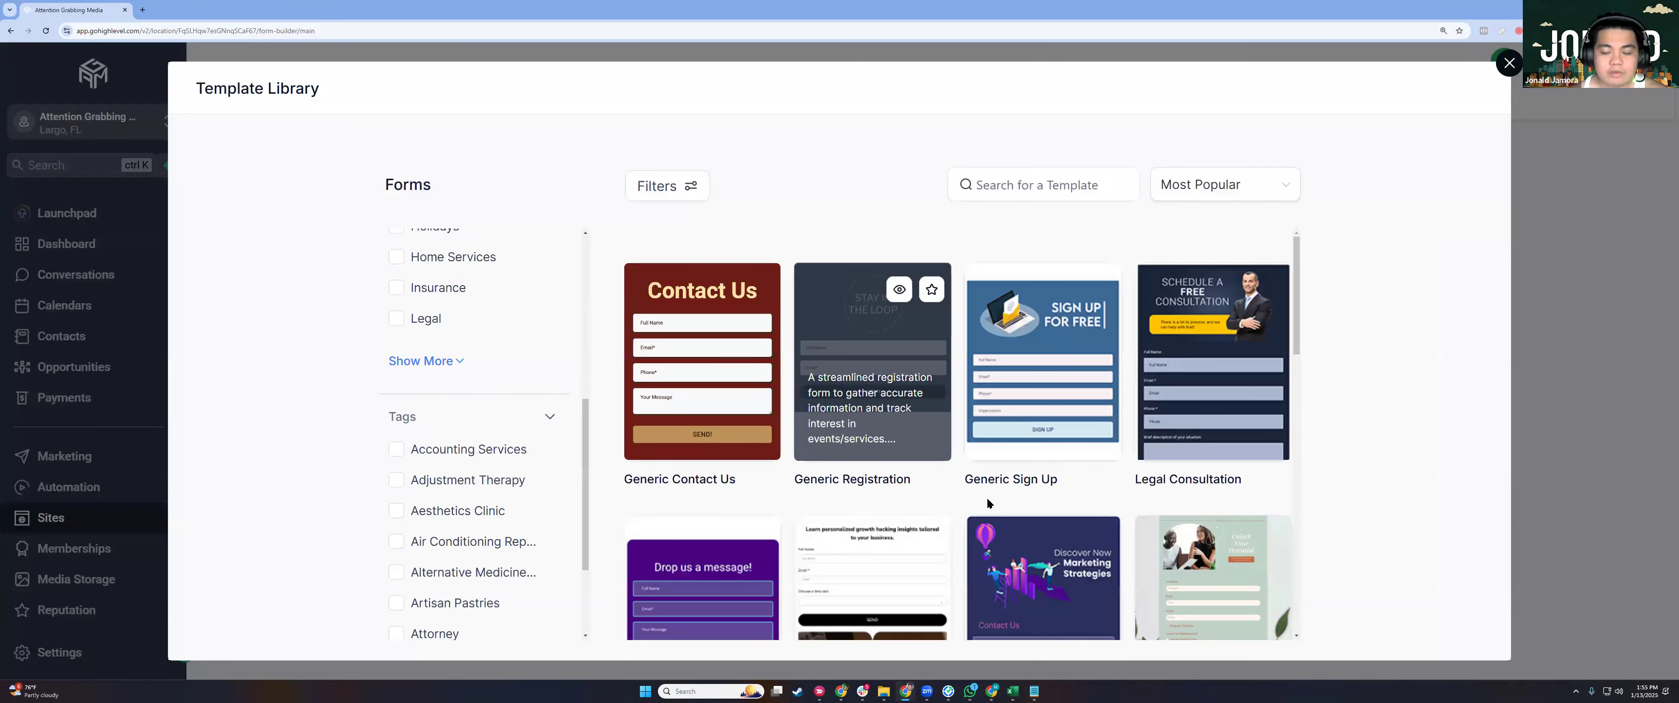
scroll(988, 503, "down", 10)
scroll(1033, 316, "up", 8)
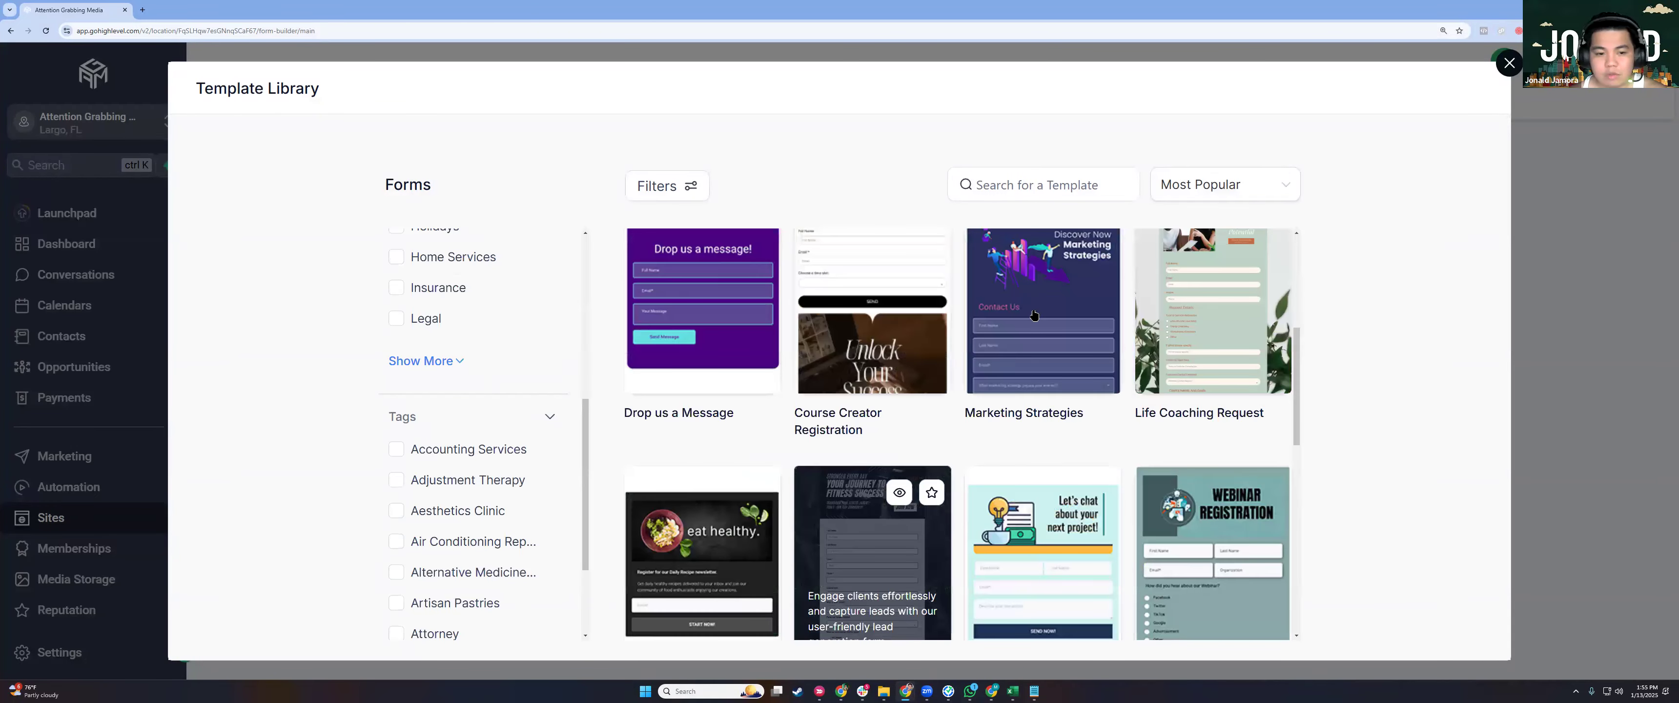
scroll(439, 336, "down", 2)
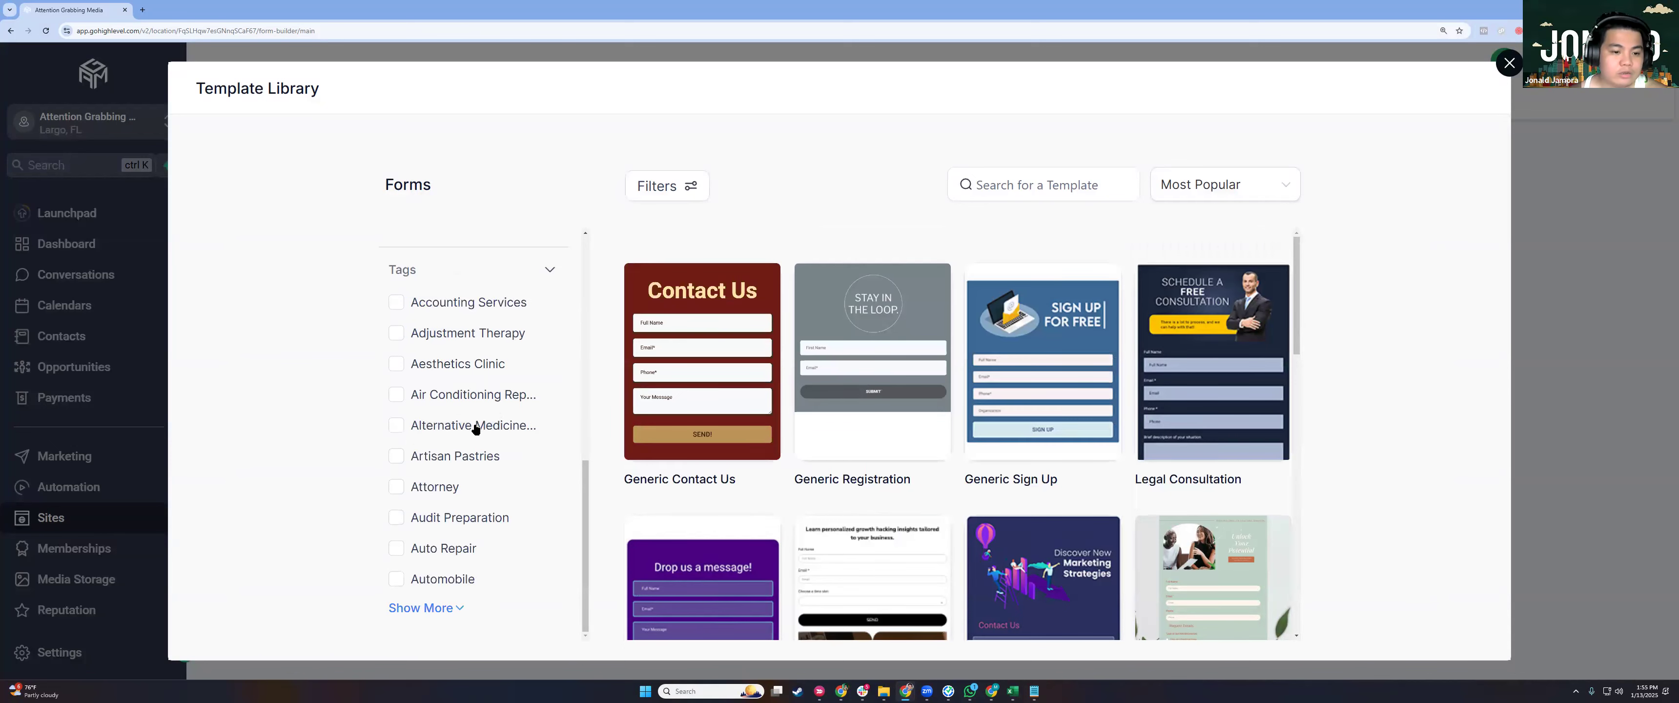
scroll(475, 429, "down", 3)
scroll(513, 424, "down", 2)
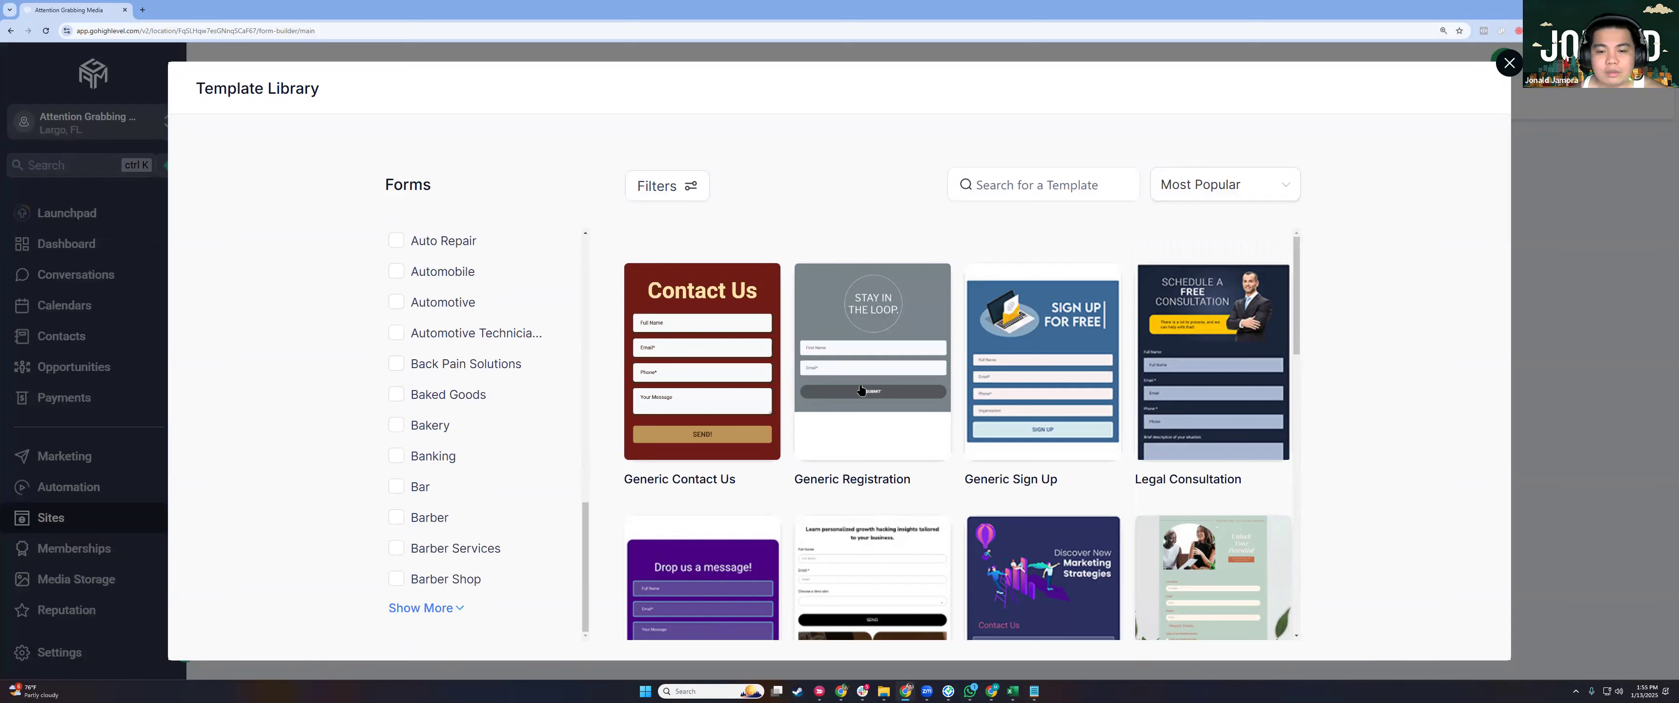
scroll(513, 424, "up", 6)
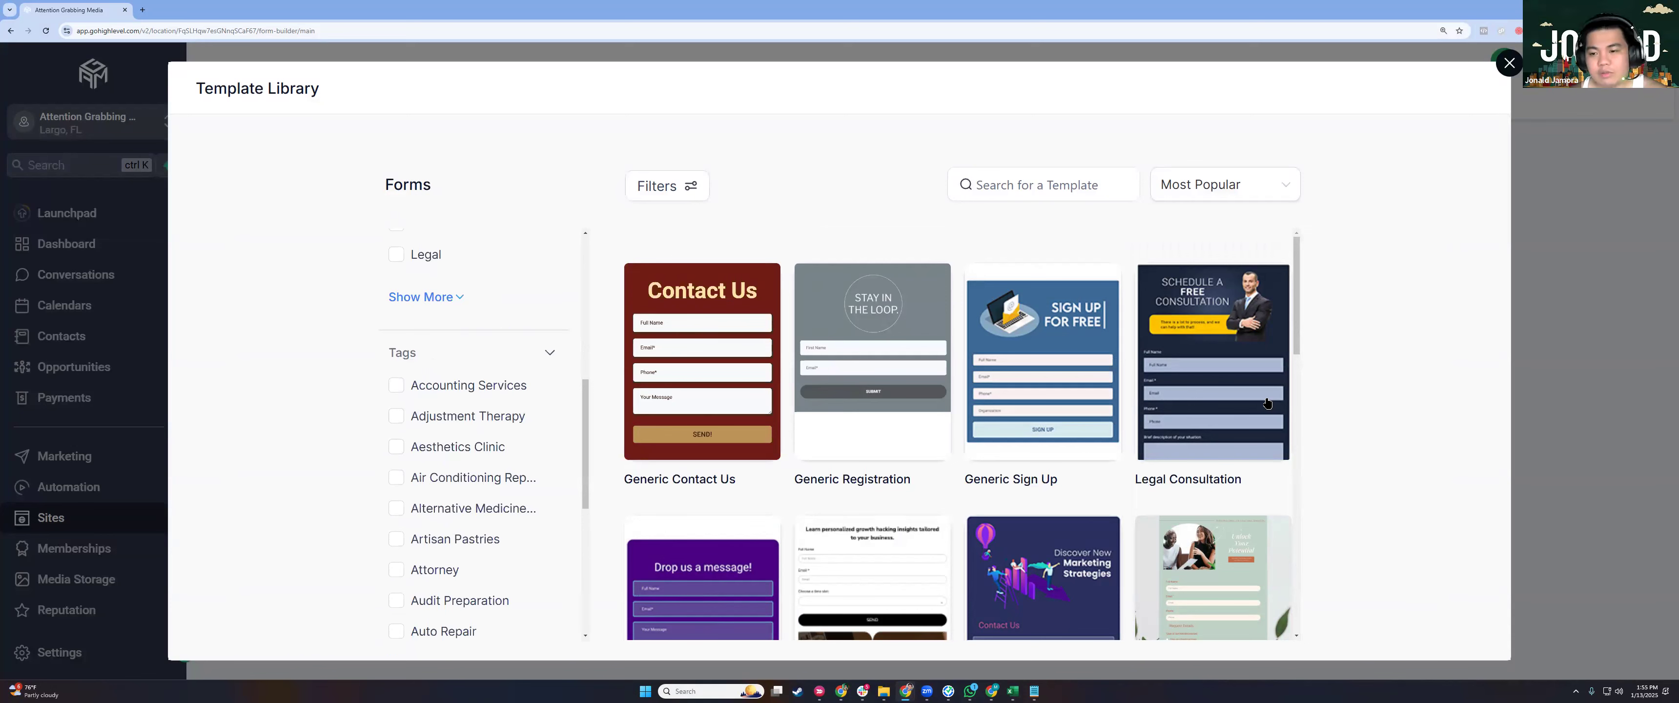
mouse_move(970, 441)
mouse_move(812, 402)
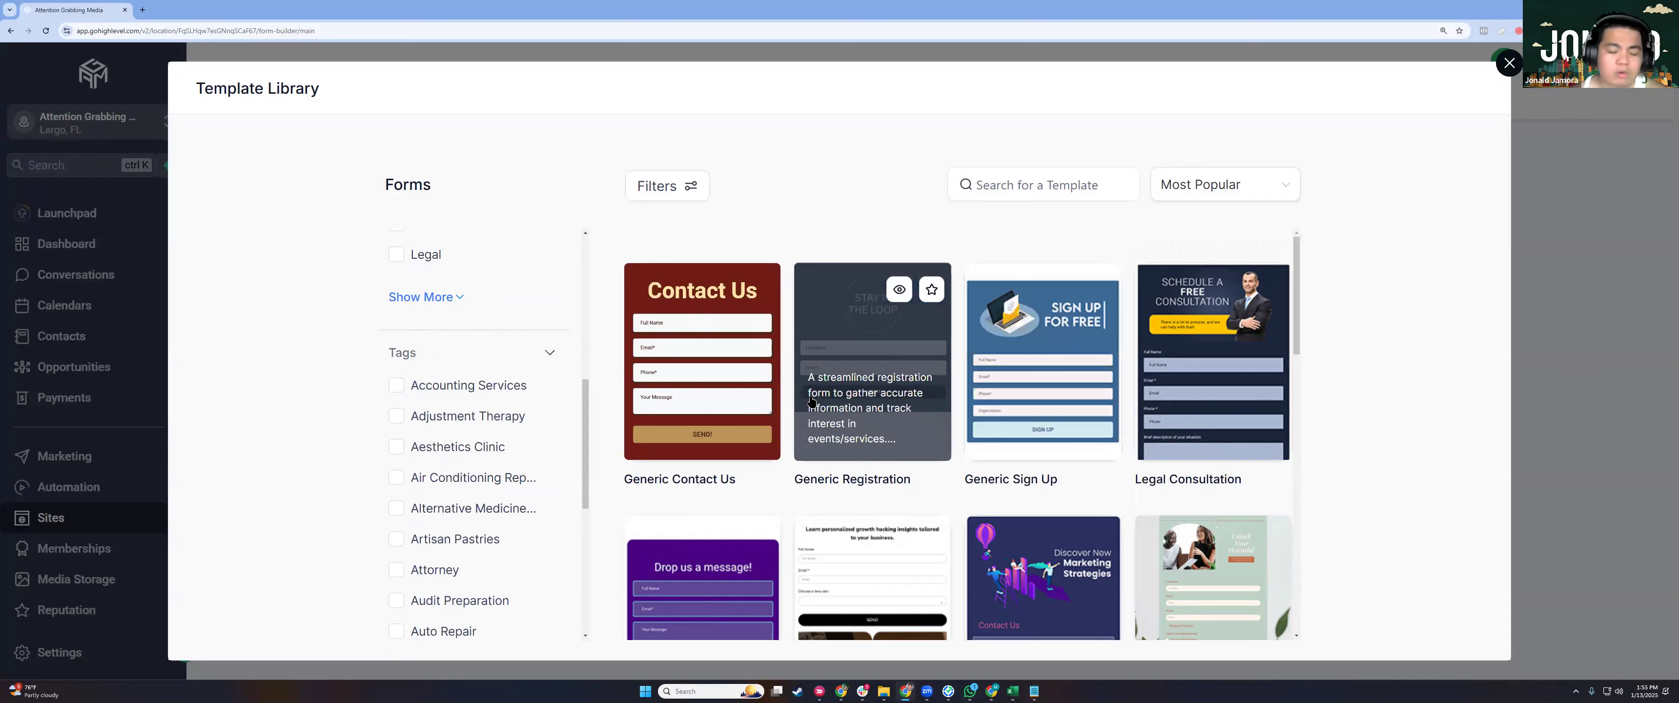
scroll(874, 425, "down", 4)
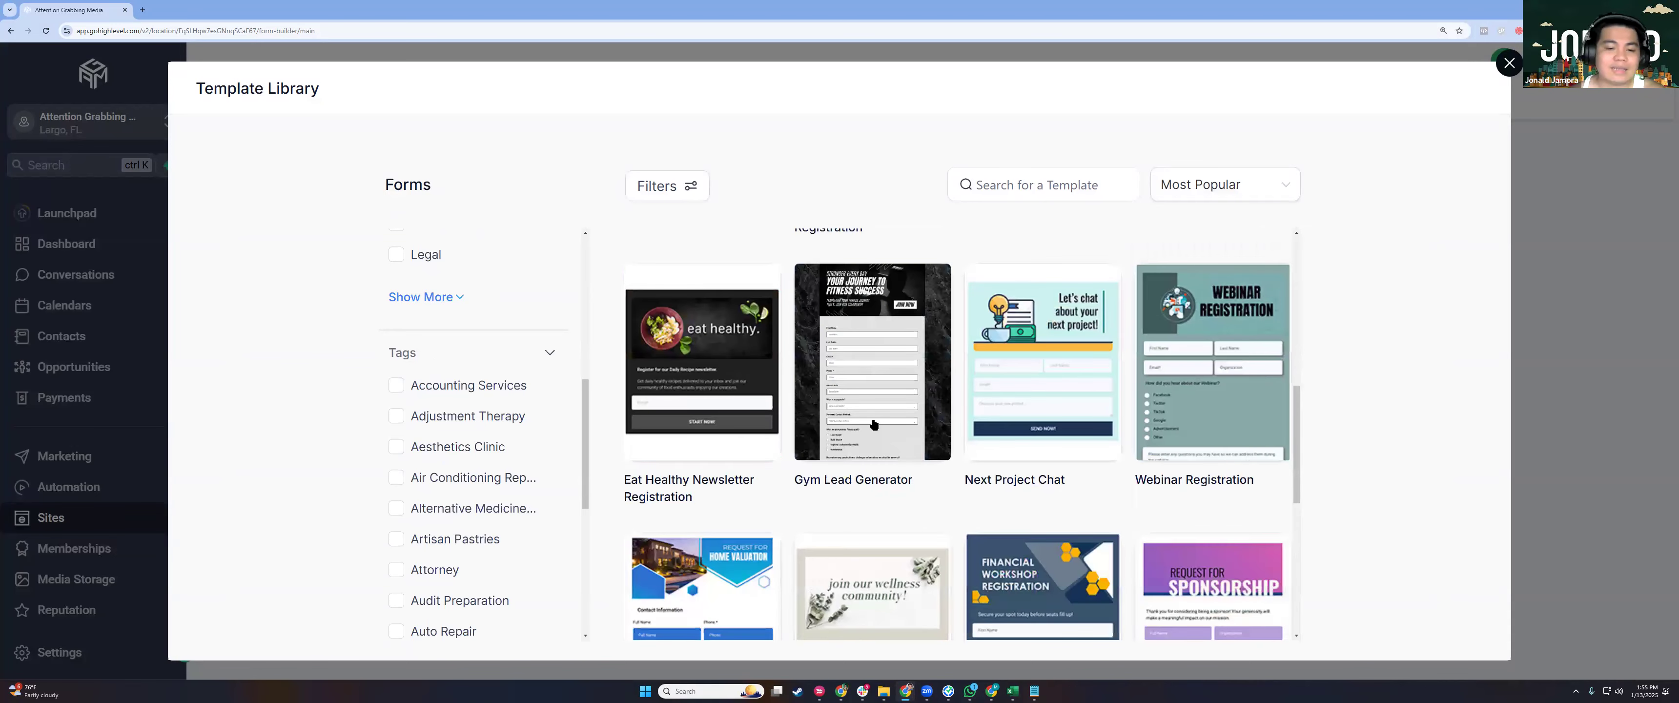
scroll(875, 425, "up", 2)
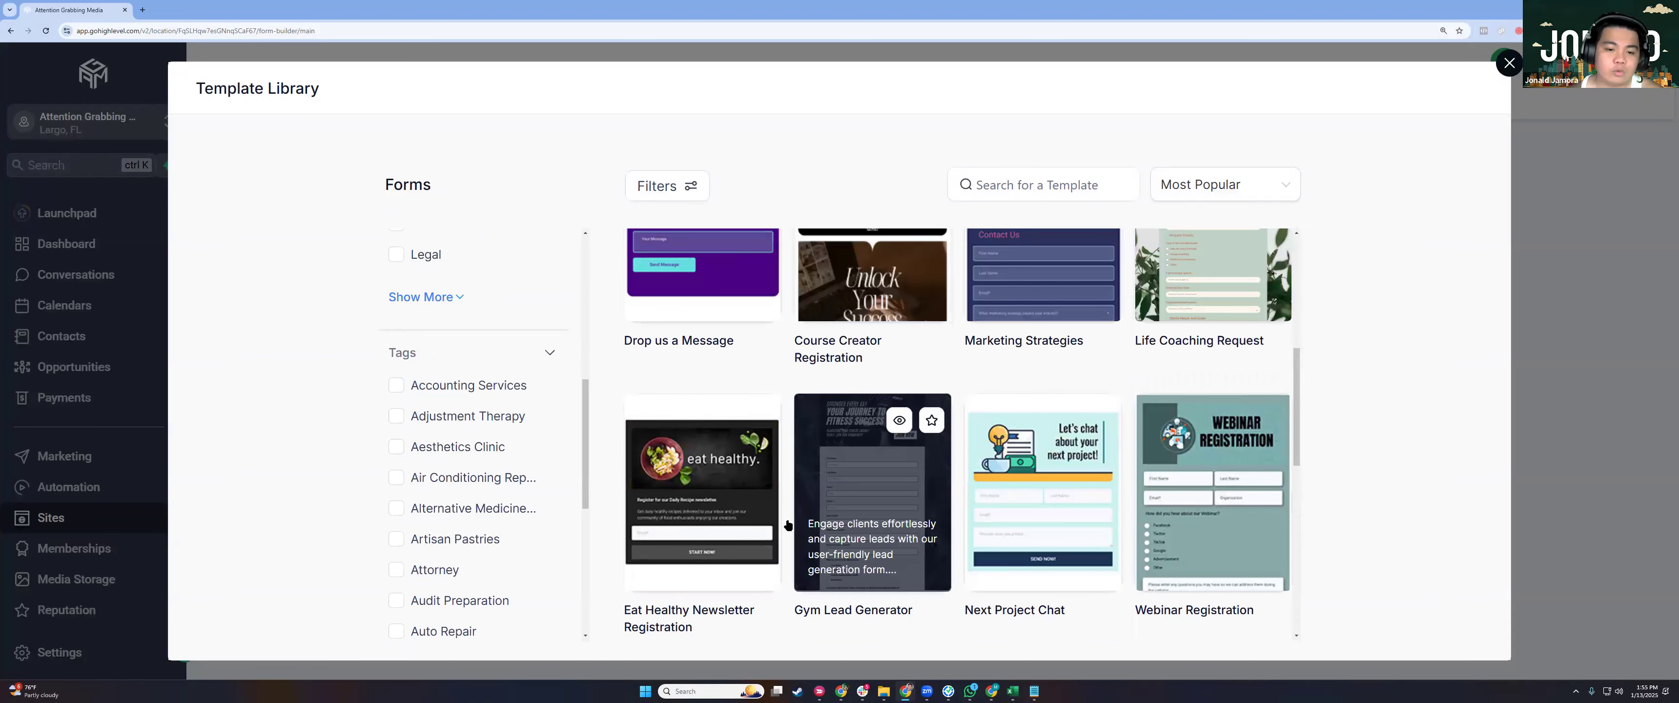
scroll(789, 526, "up", 2)
scroll(893, 495, "down", 5)
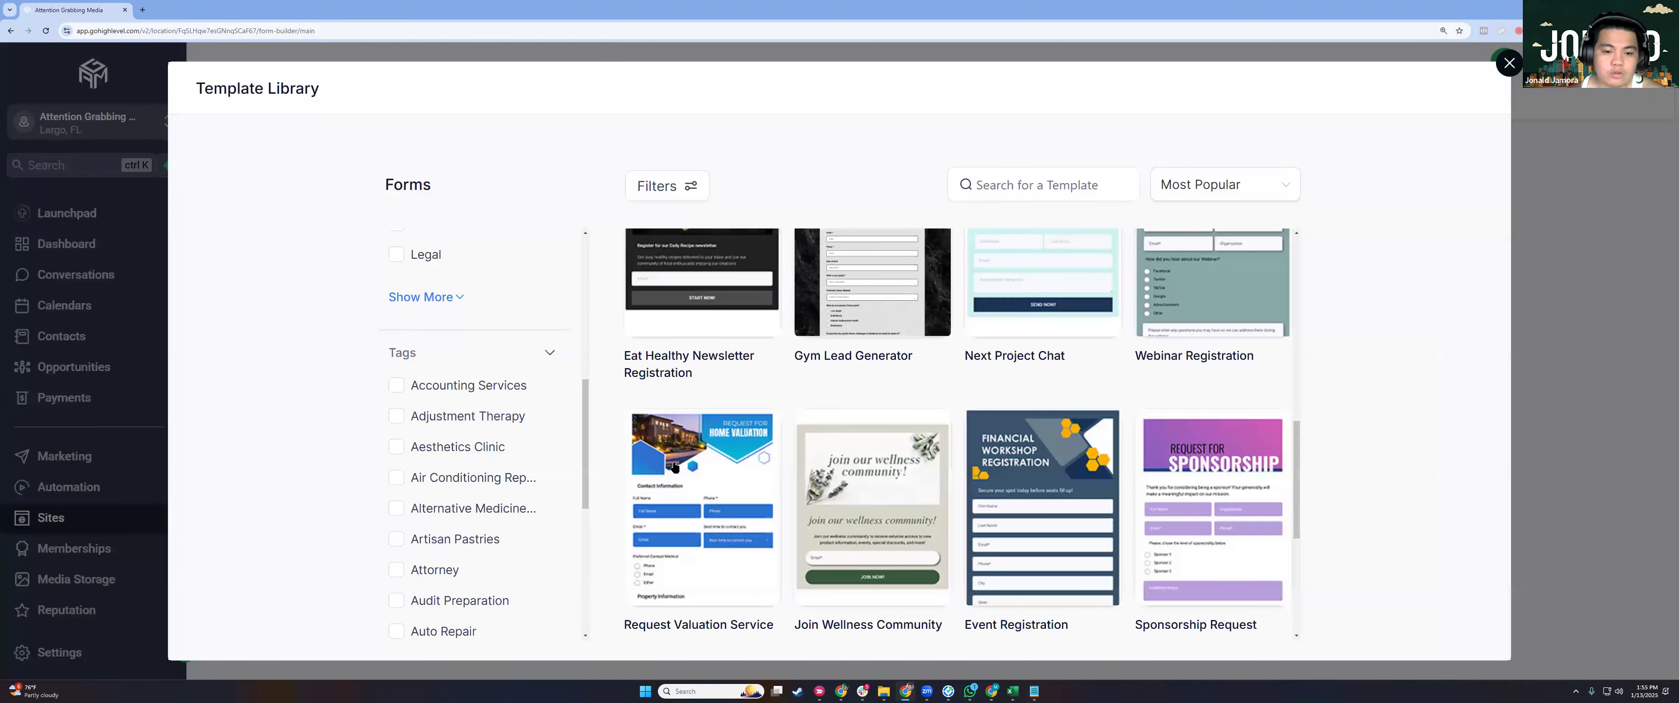
scroll(675, 467, "down", 1)
scroll(673, 551, "up", 5)
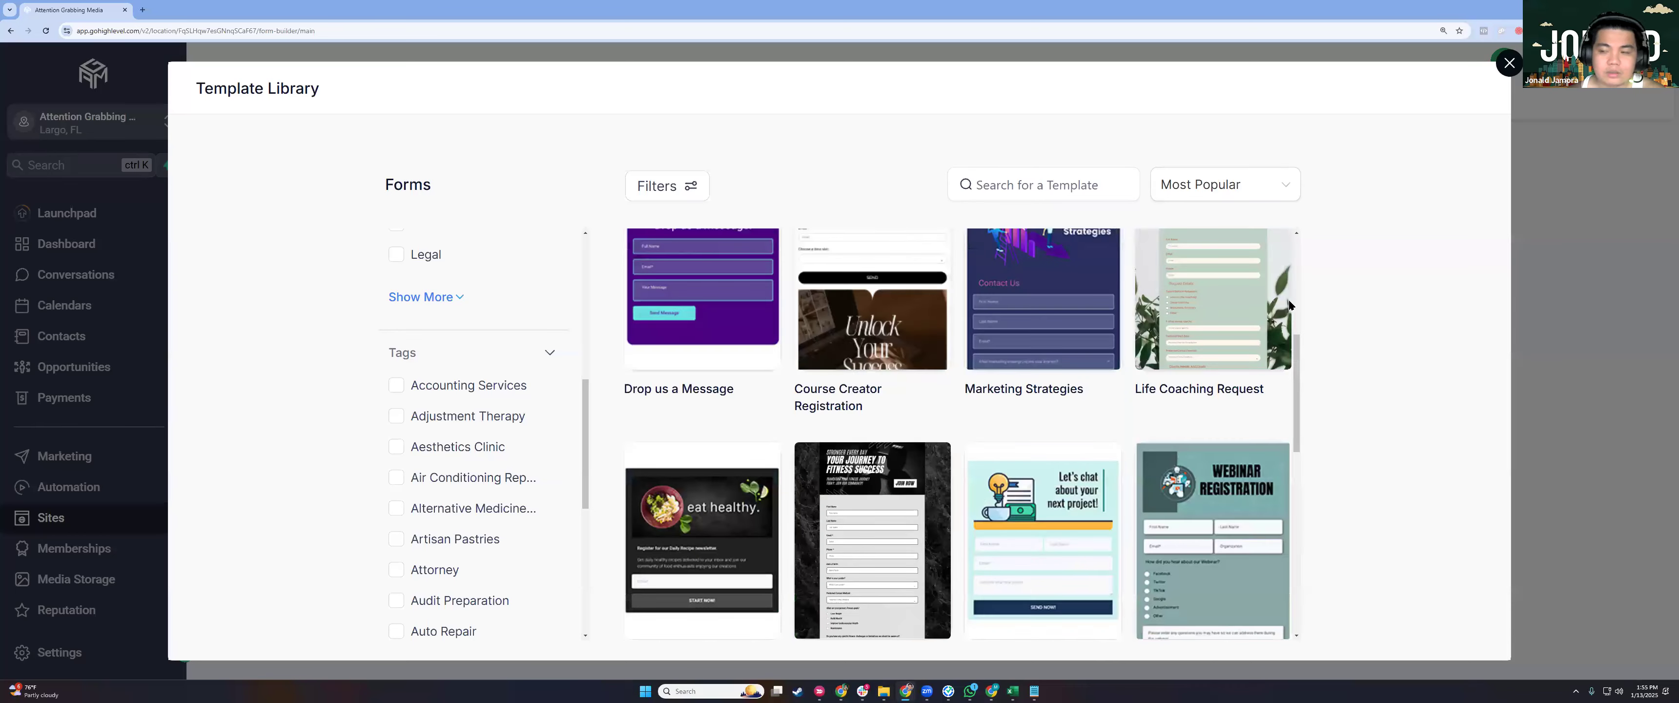
left_click(672, 551)
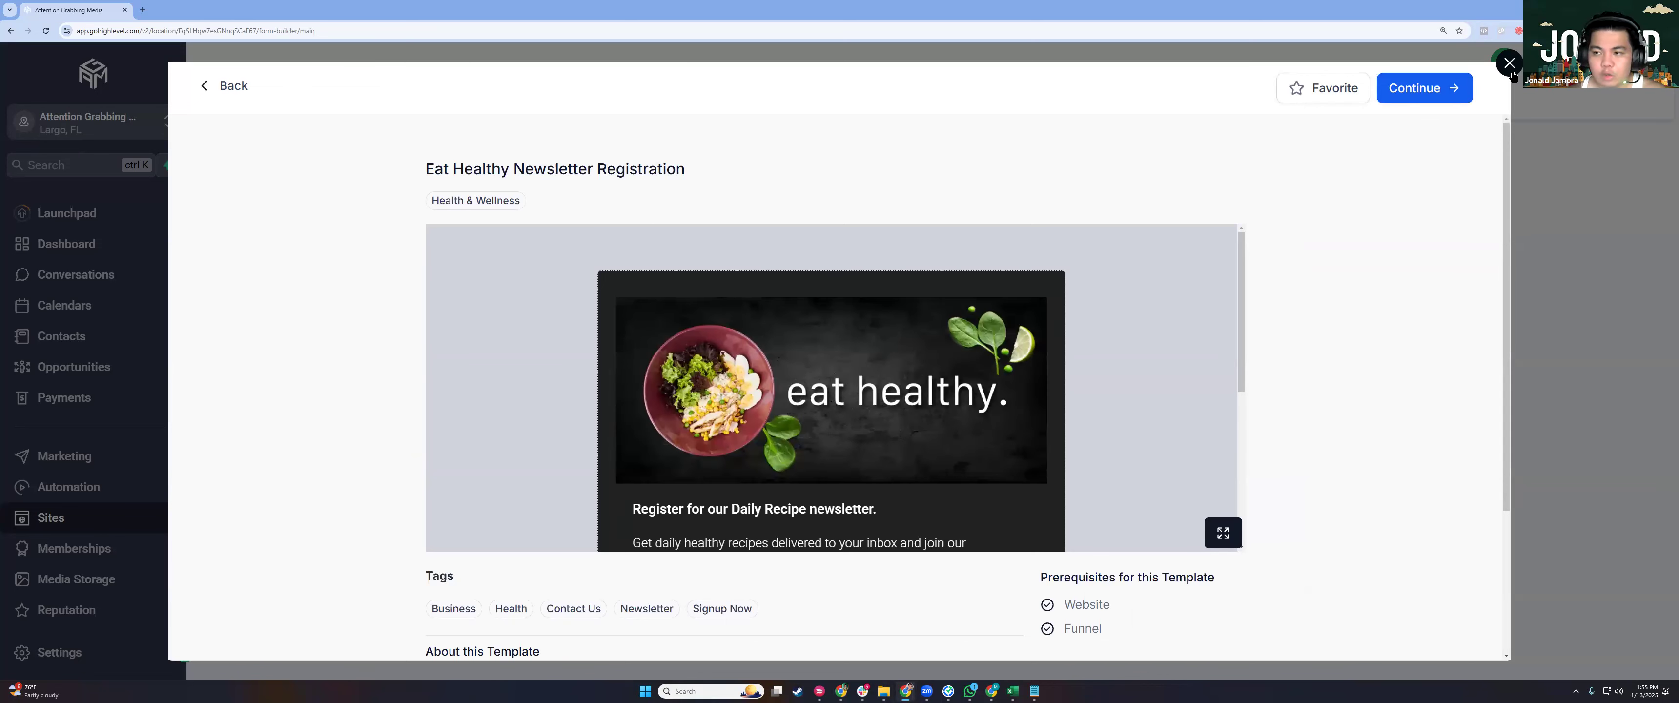
Close the preview and create a new blank form from scratch.
left_click(1445, 173)
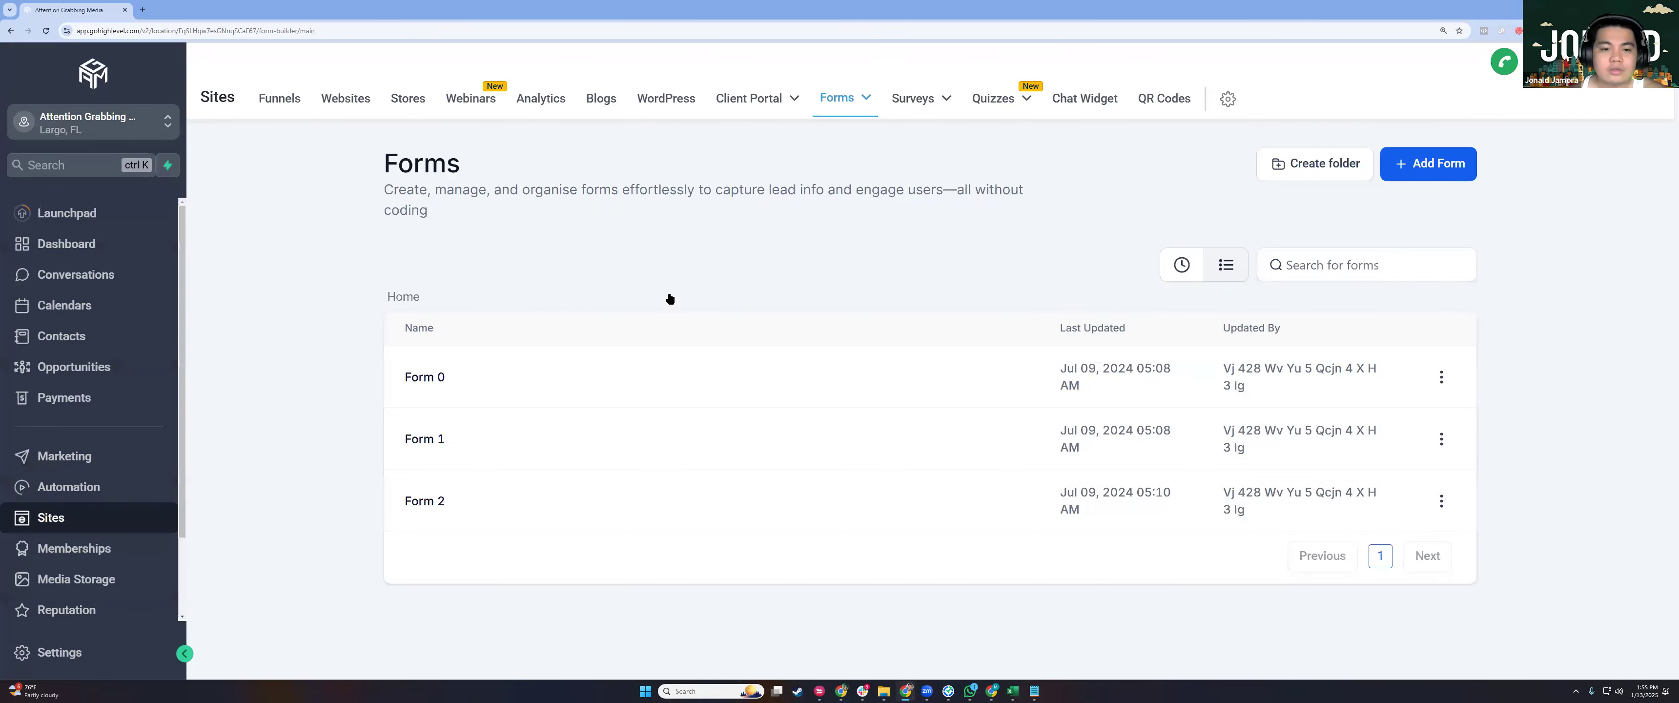
left_click(830, 446)
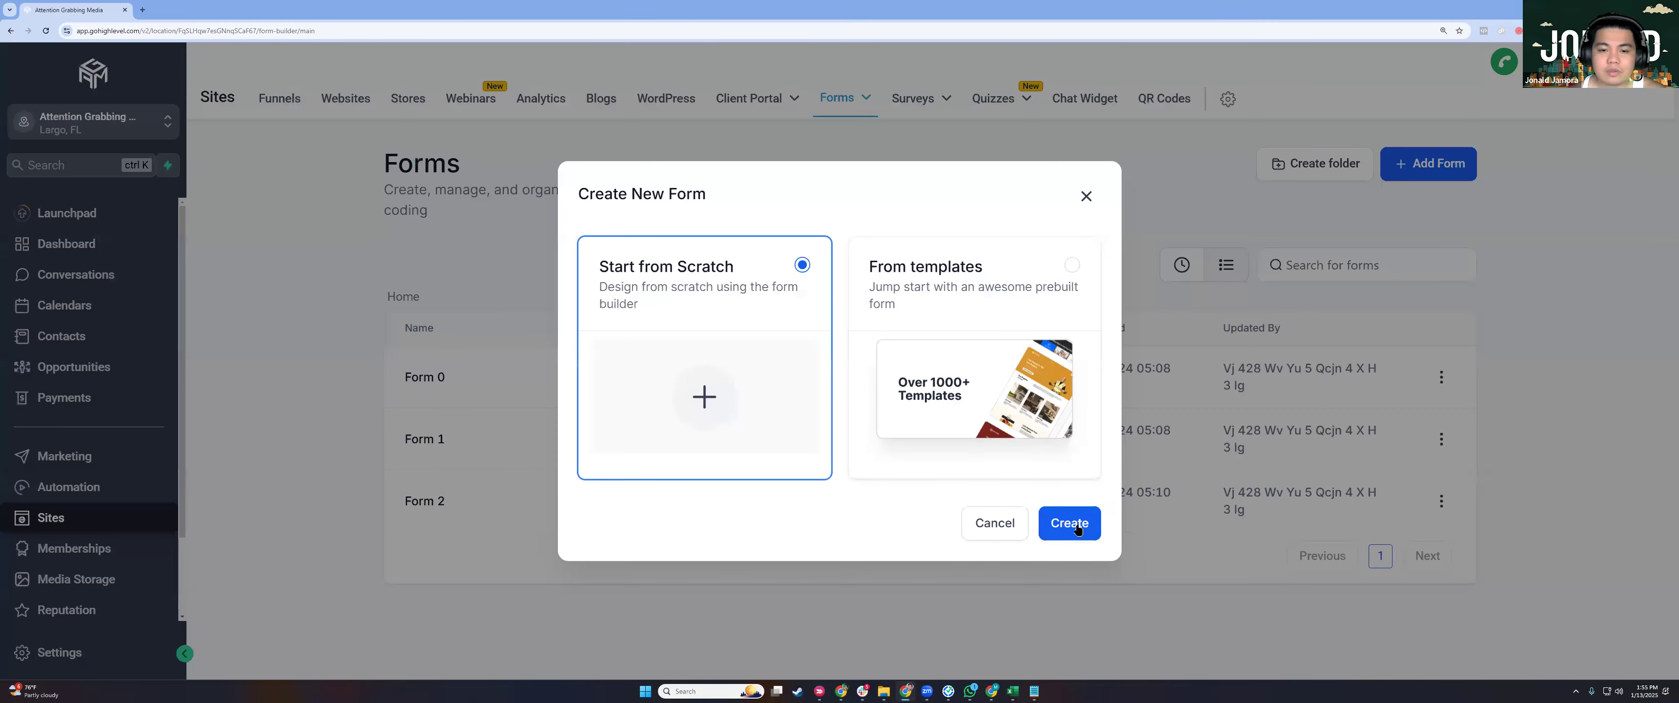
left_click(1075, 530)
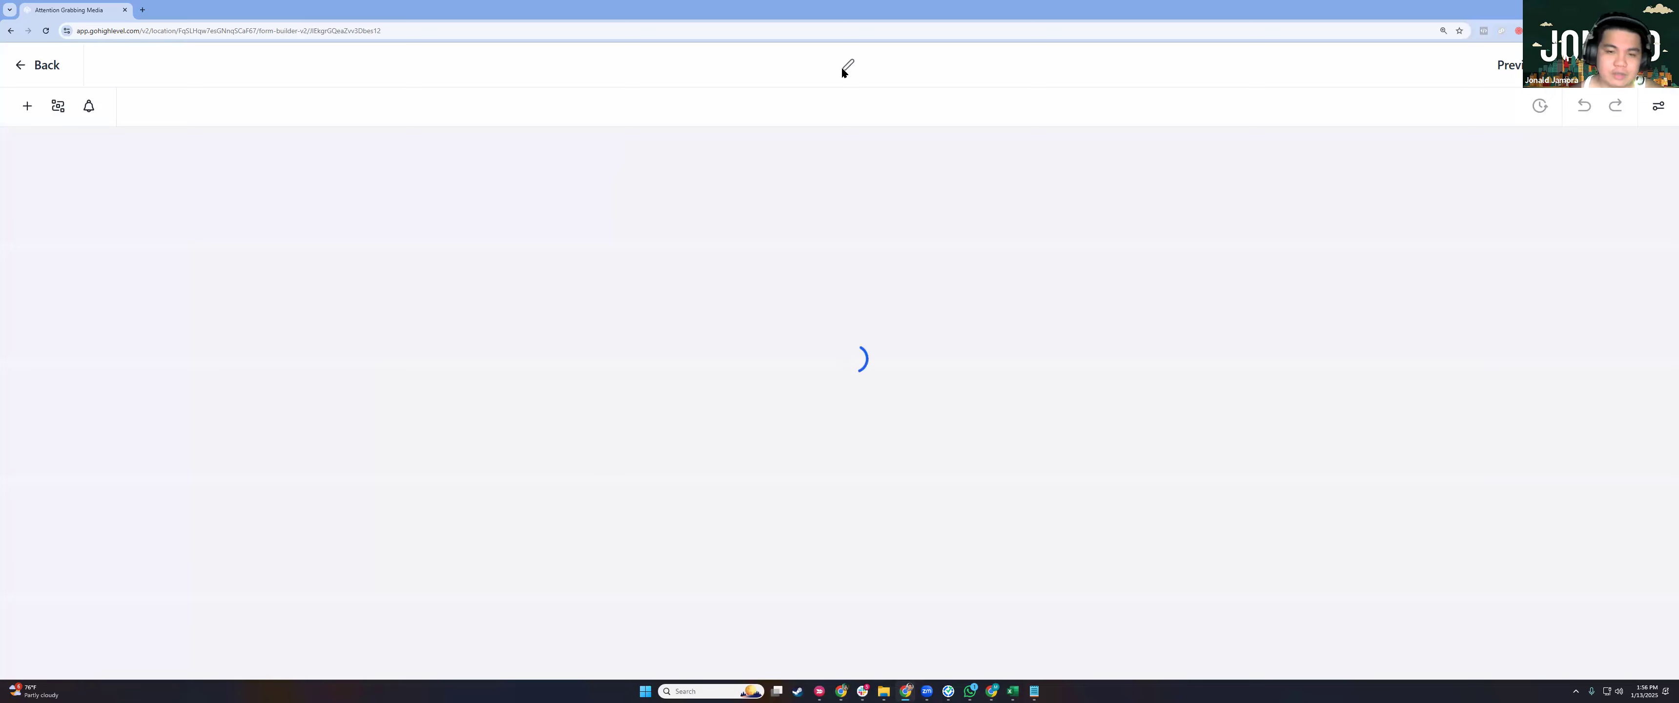
Rename the form's title to 'DEMO FORM - TRAINING'.
key("ctrl+a")
type("DEMO FORM - TRAINING")
left_click(513, 332)
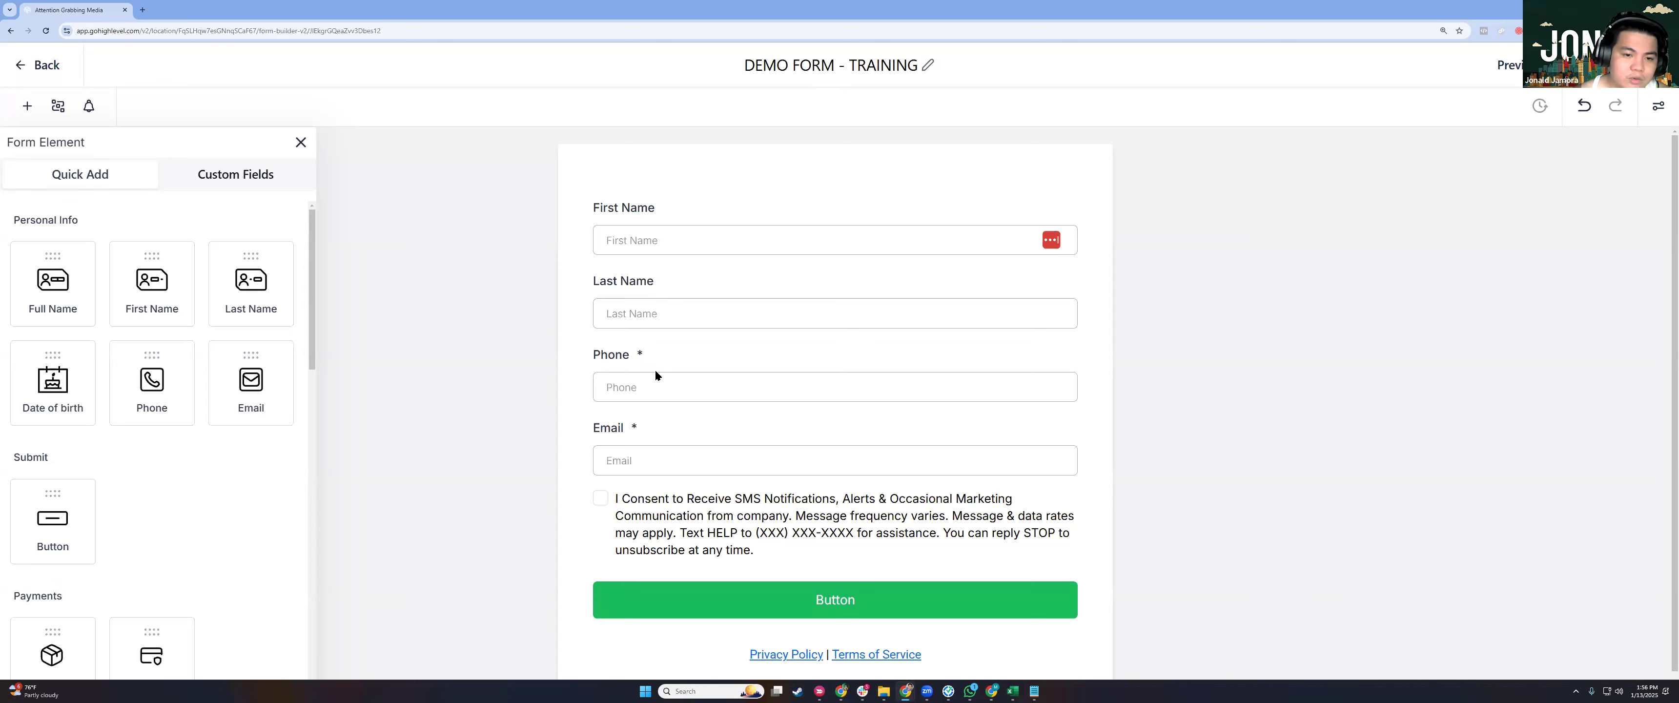
Make the First Name and Last Name fields required.
left_click(740, 241)
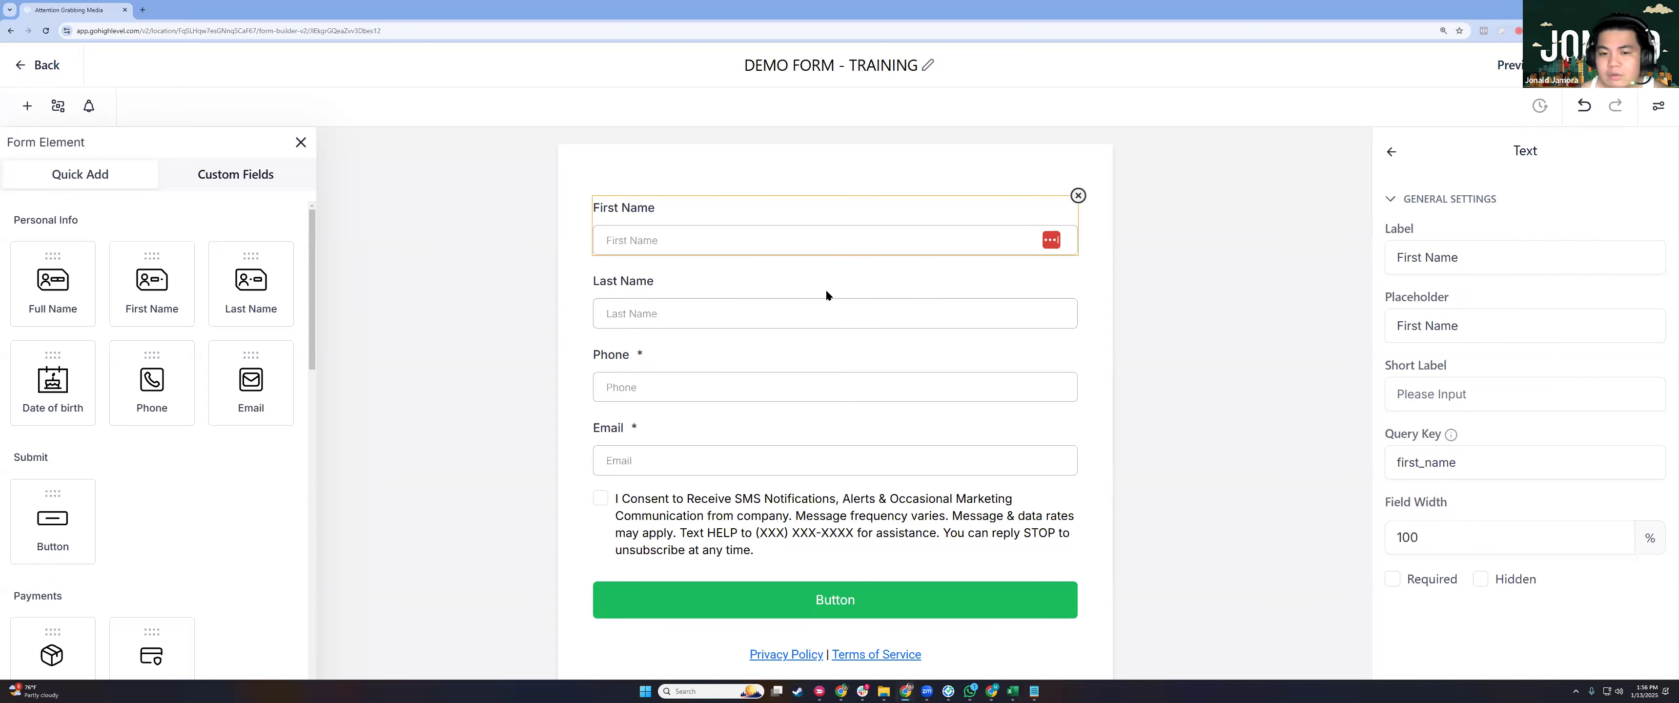
left_click(643, 358)
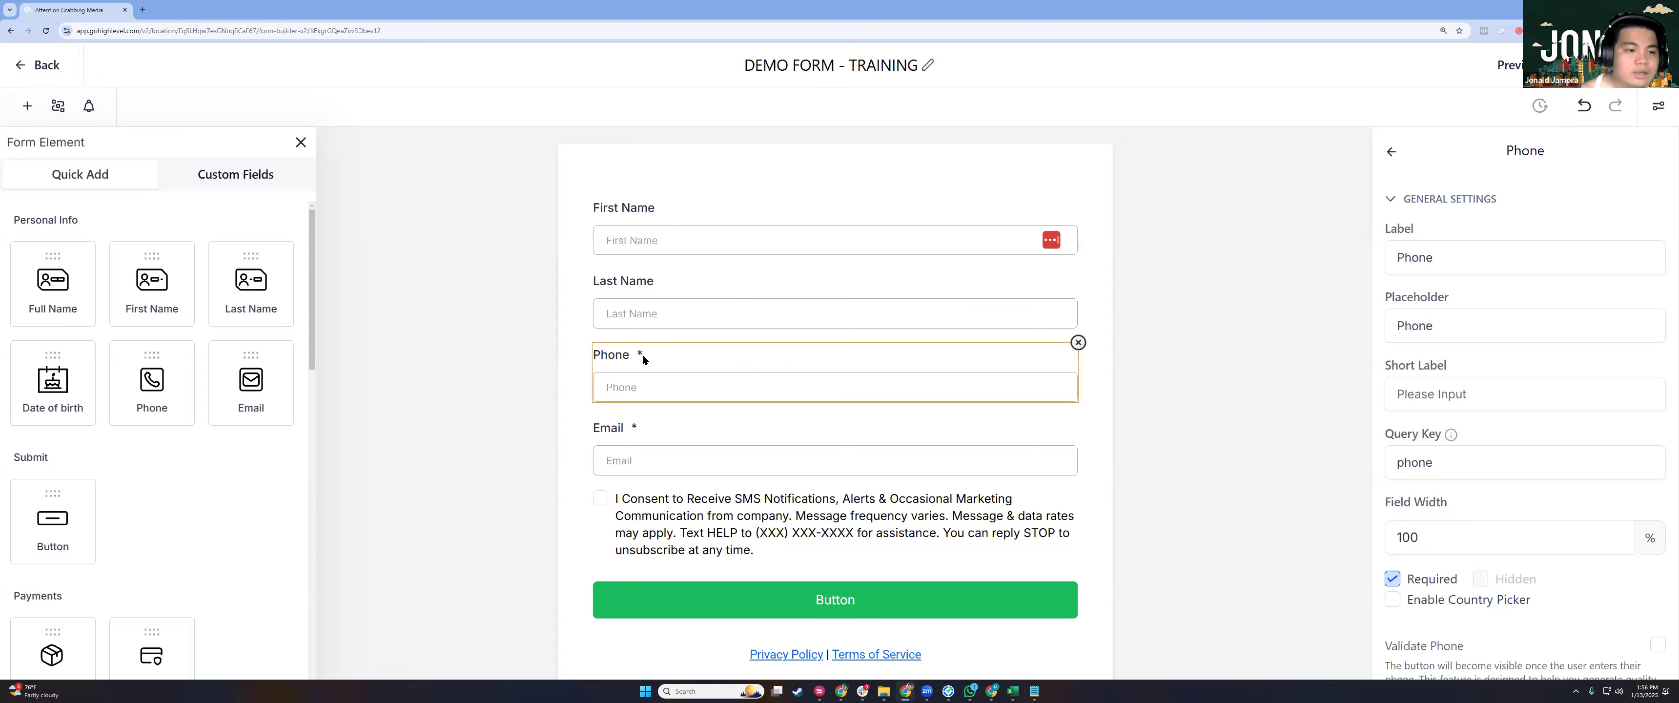
left_click(725, 231)
left_click(1253, 232)
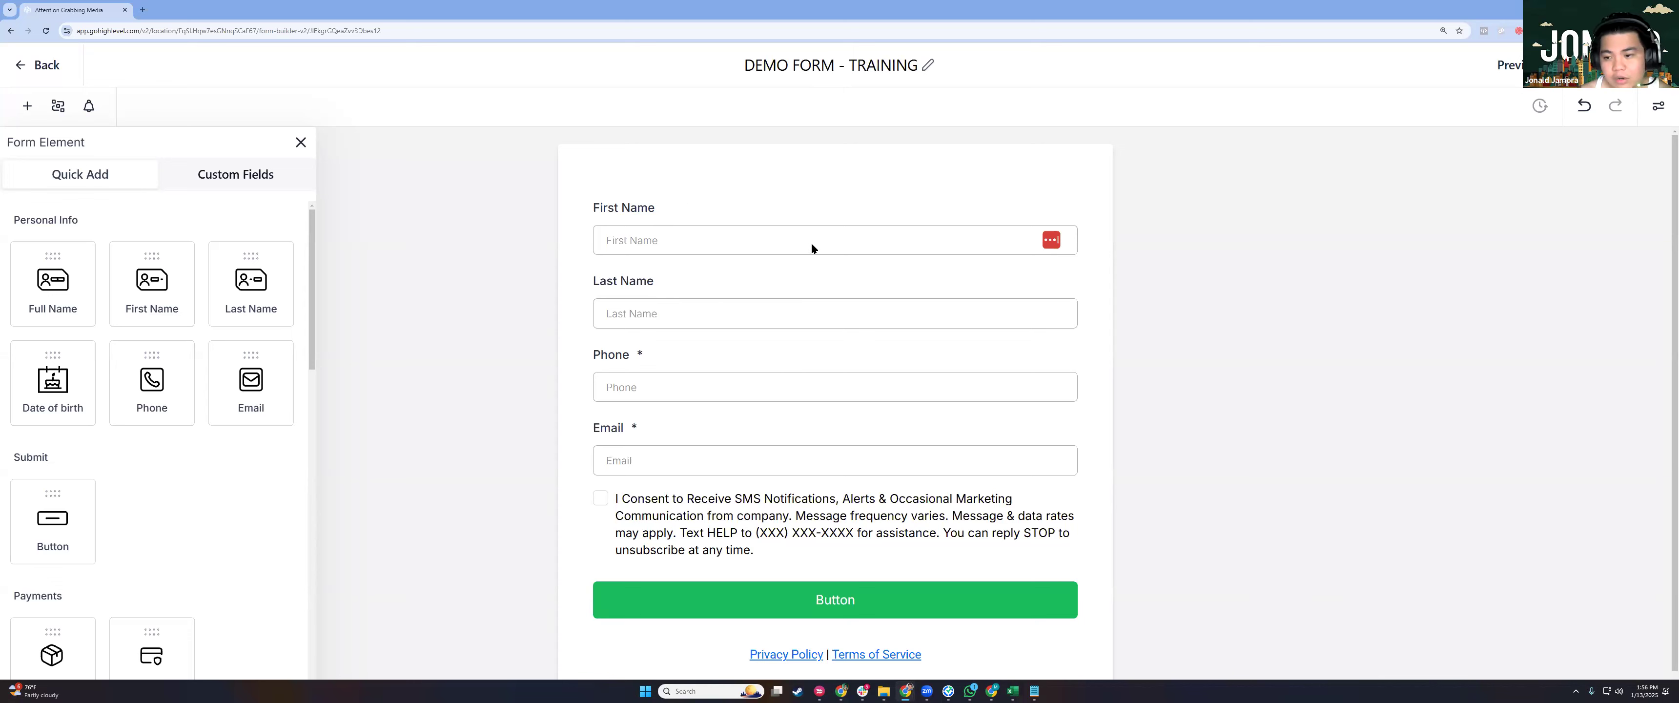
left_click(811, 241)
left_click(1393, 579)
left_click(782, 287)
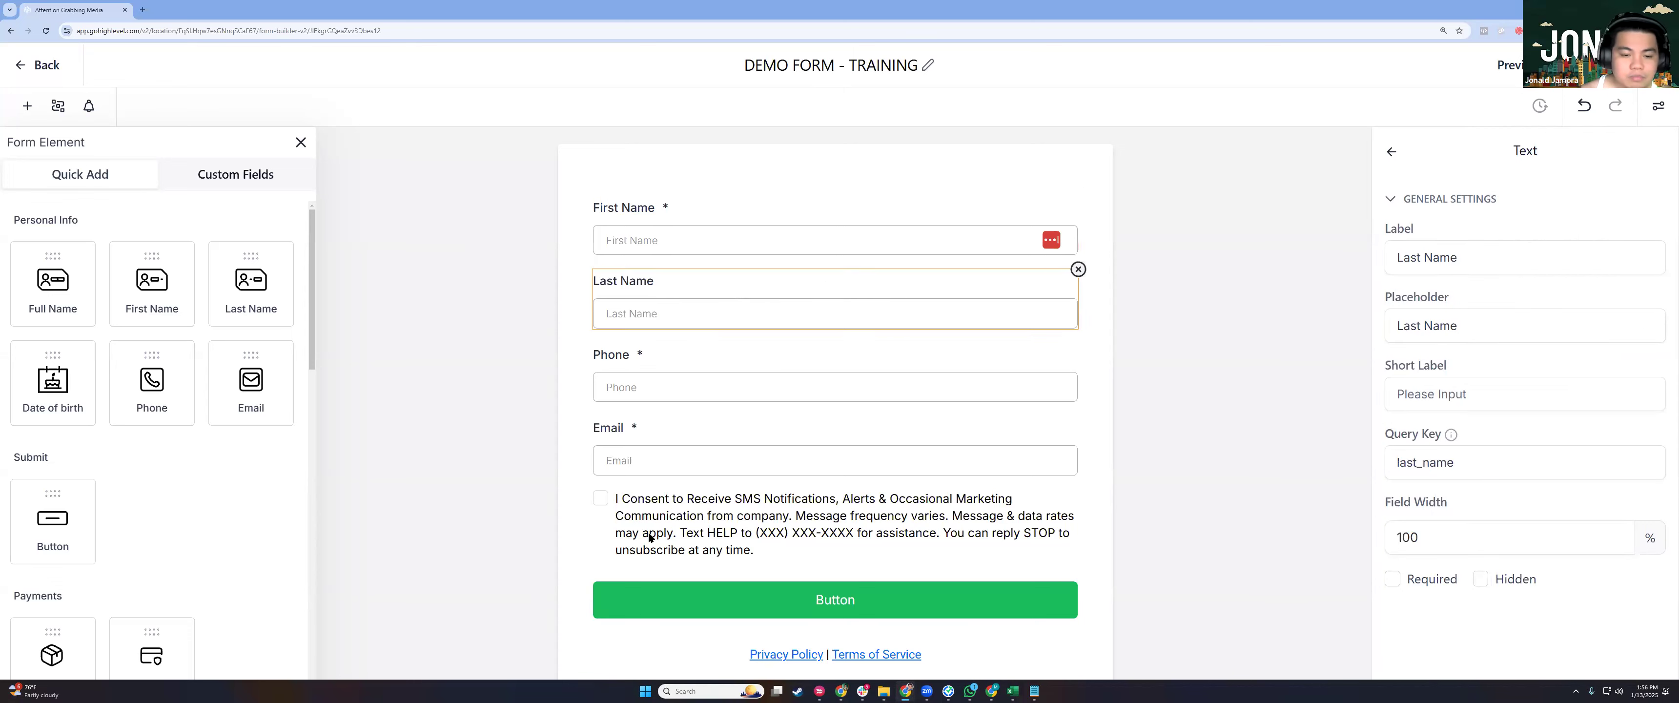
left_click(1392, 579)
left_click(652, 460)
left_click(731, 516)
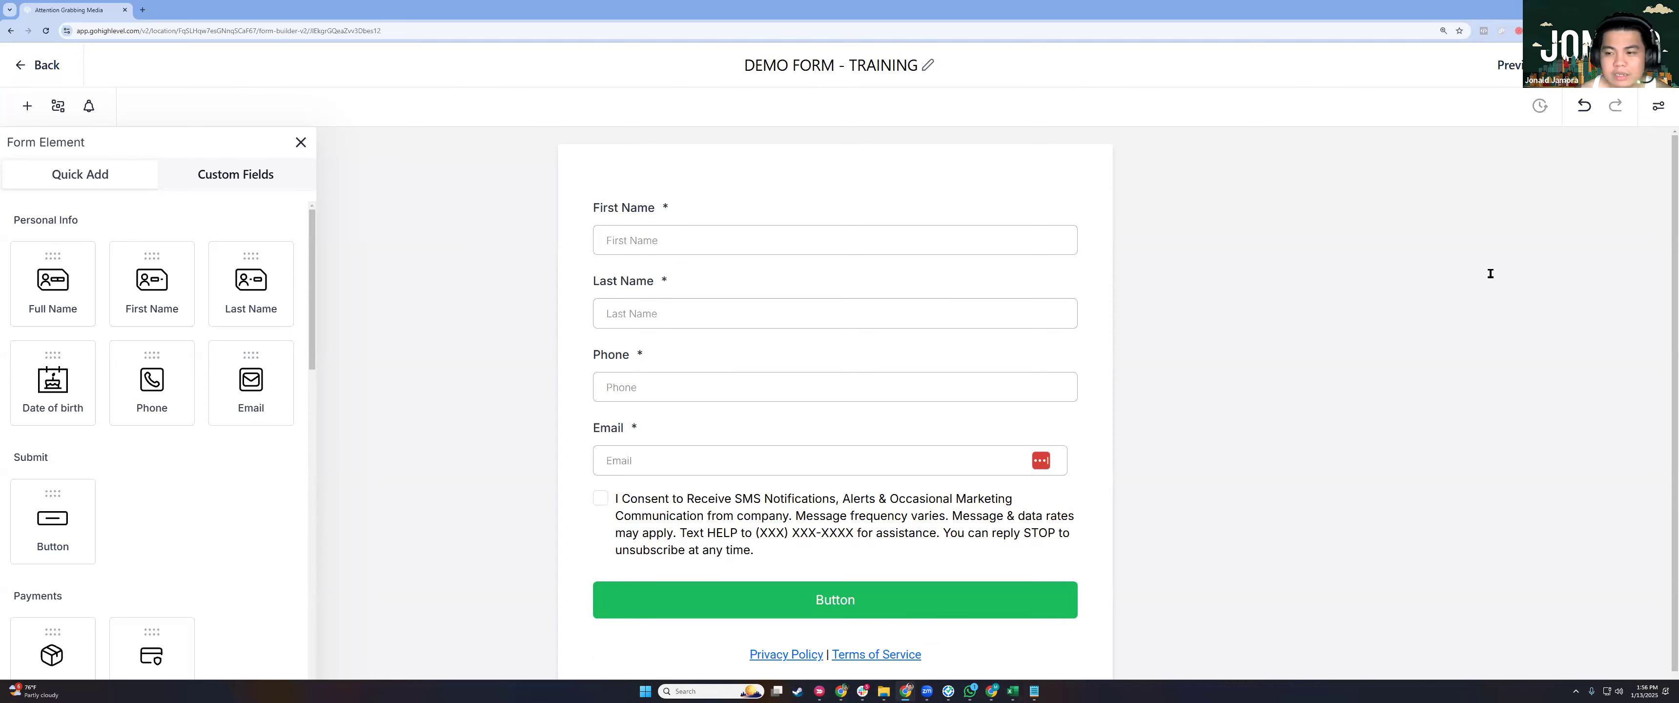
Edit the SMS consent checkbox text below the Email field.
triple_click(1530, 282)
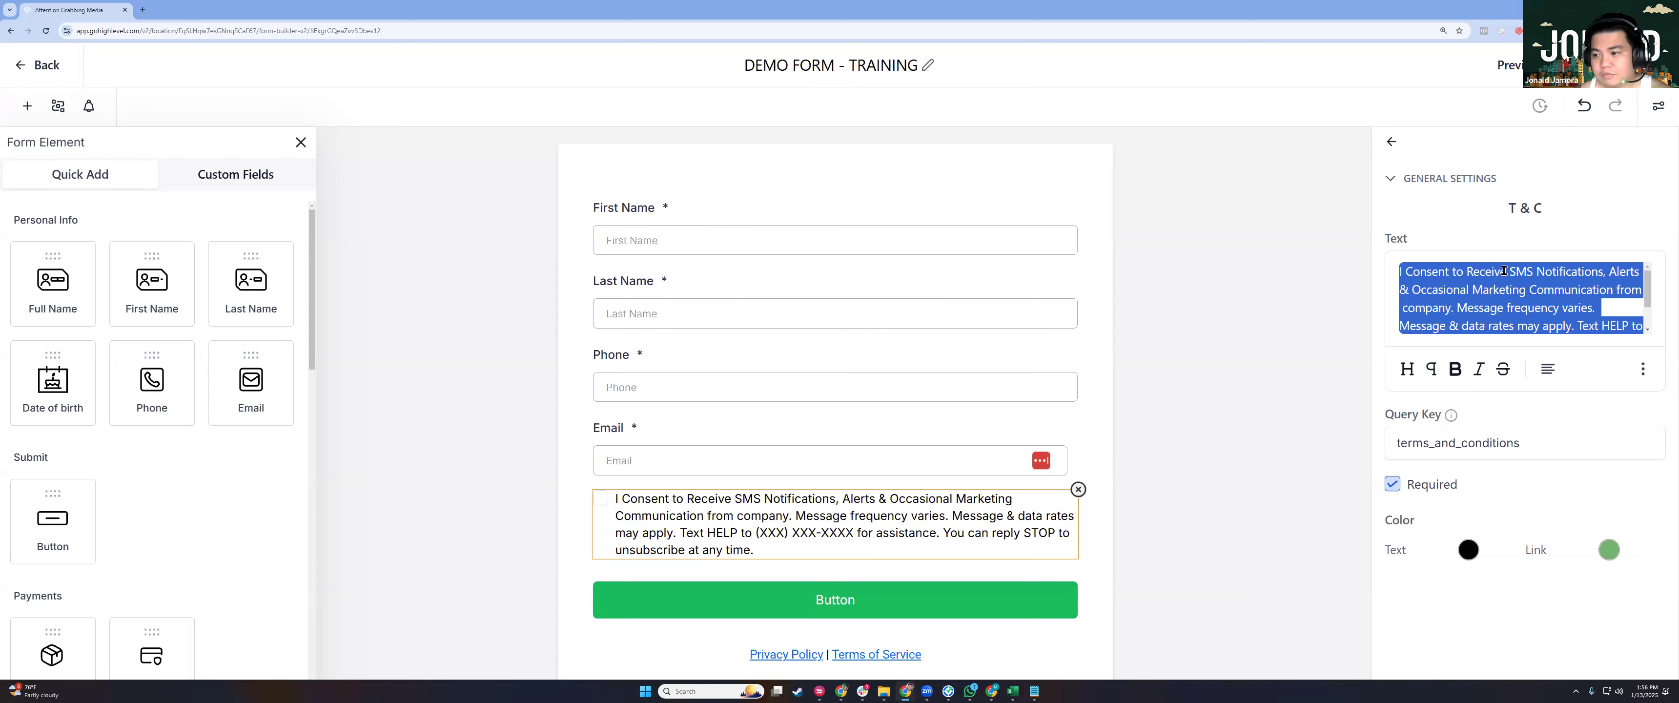
left_click(1504, 271)
double_click(1629, 289)
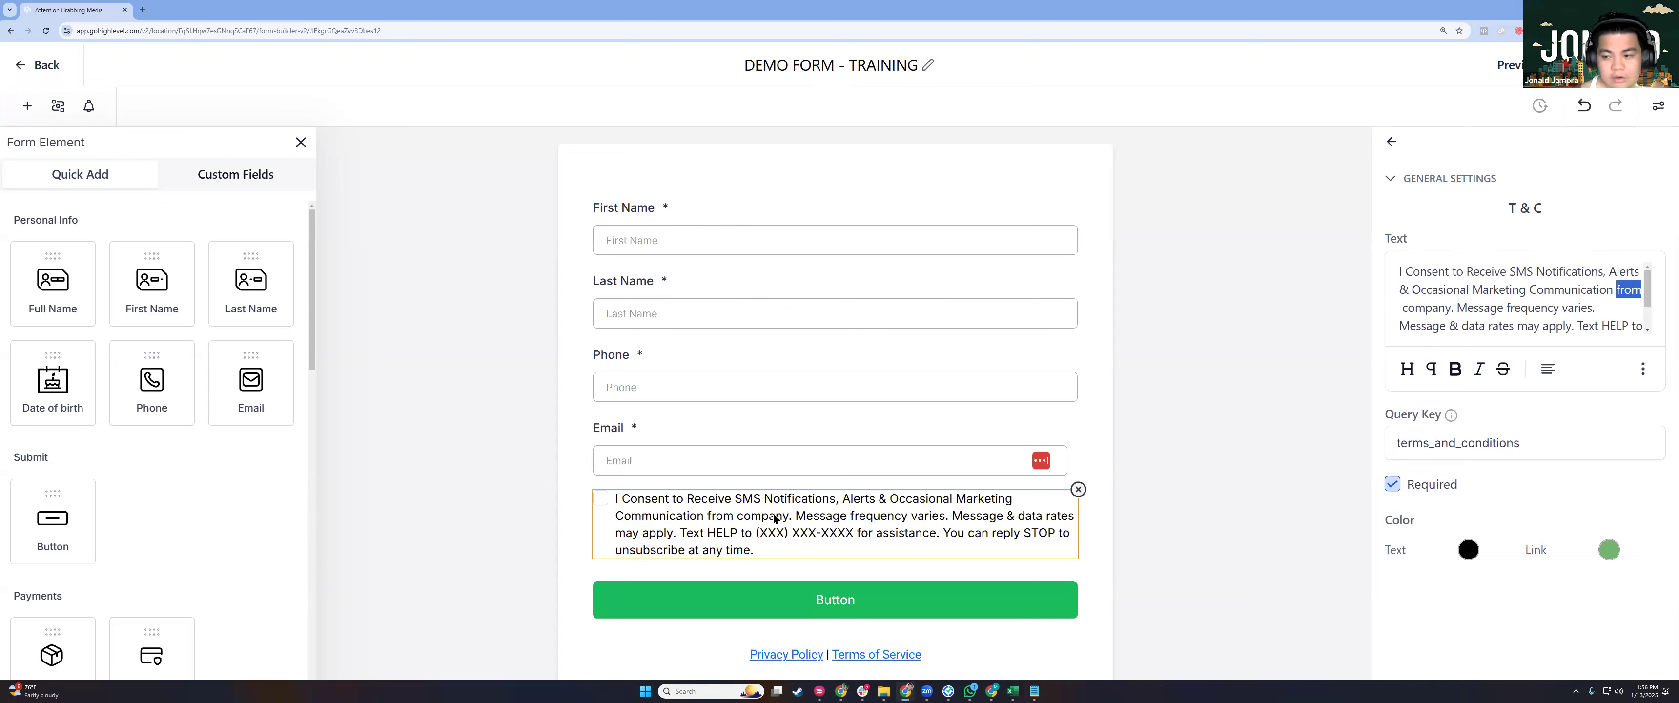
double_click(1417, 309)
left_click(1461, 310)
double_click(1480, 308)
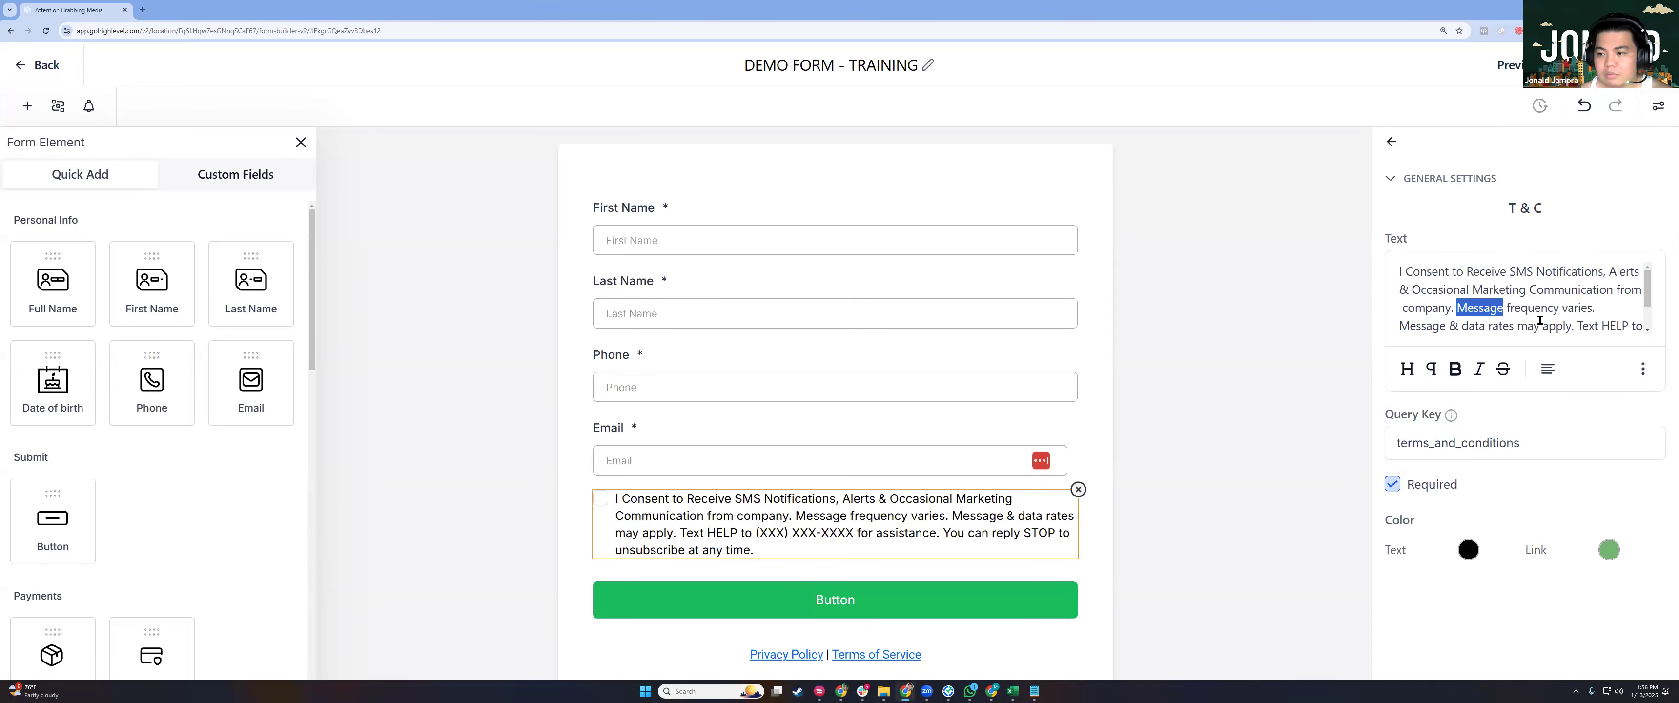
left_click_drag(1541, 321, 1562, 334)
left_click(1199, 346)
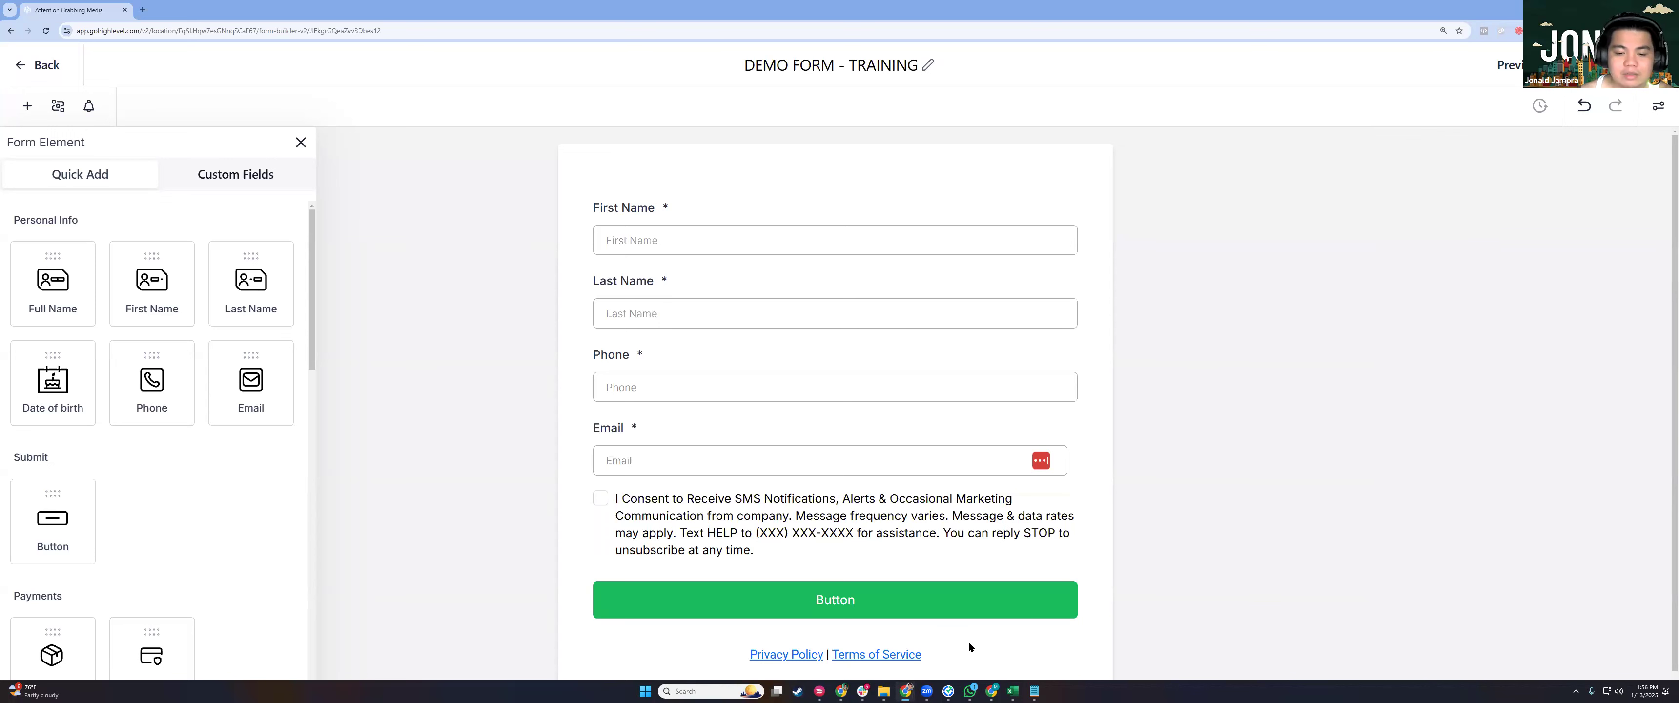
Delete the Privacy Policy | Terms of Service line and relabel the button 'SUBMIT NOW'.
left_click(933, 642)
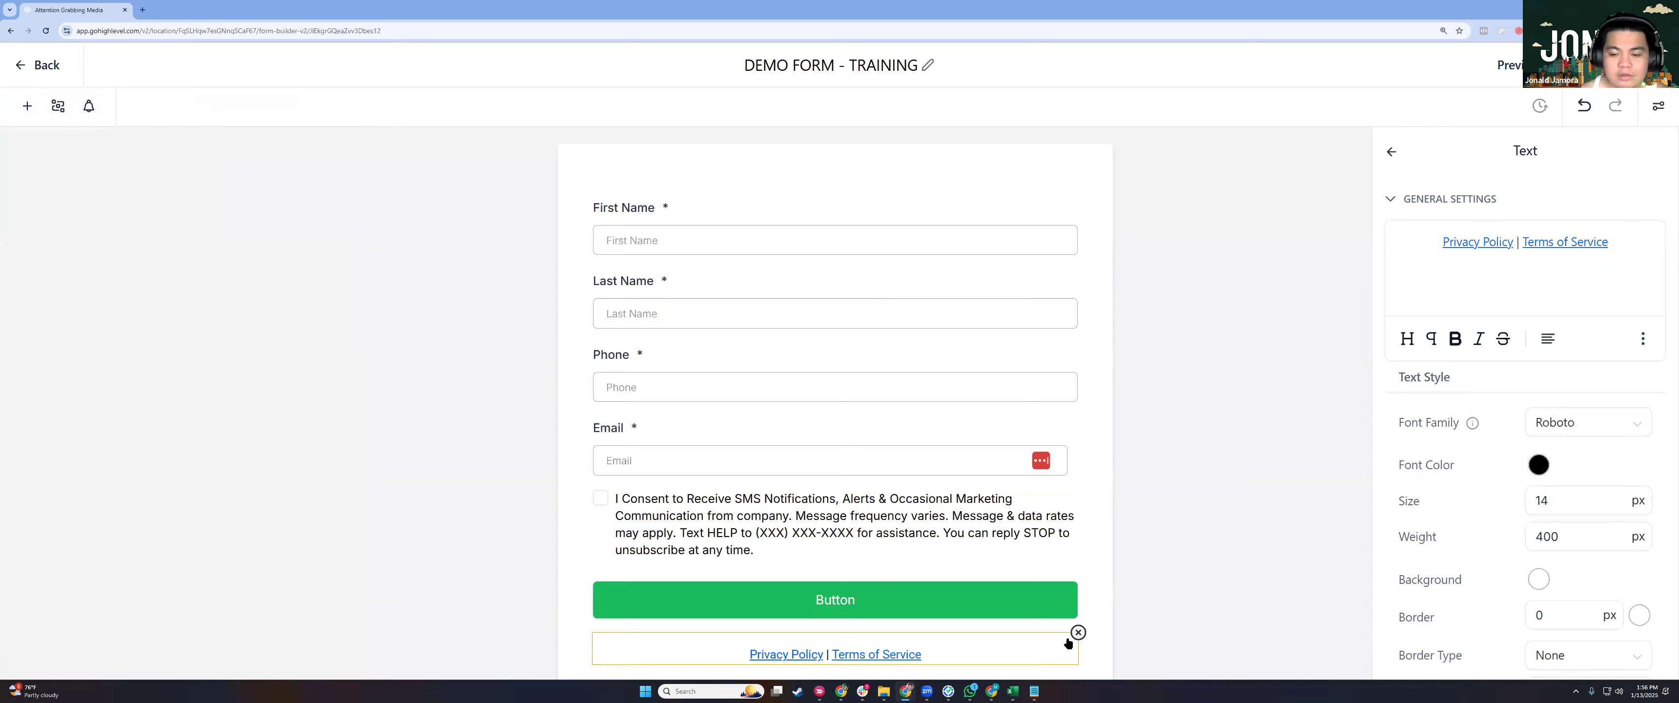
left_click(1079, 633)
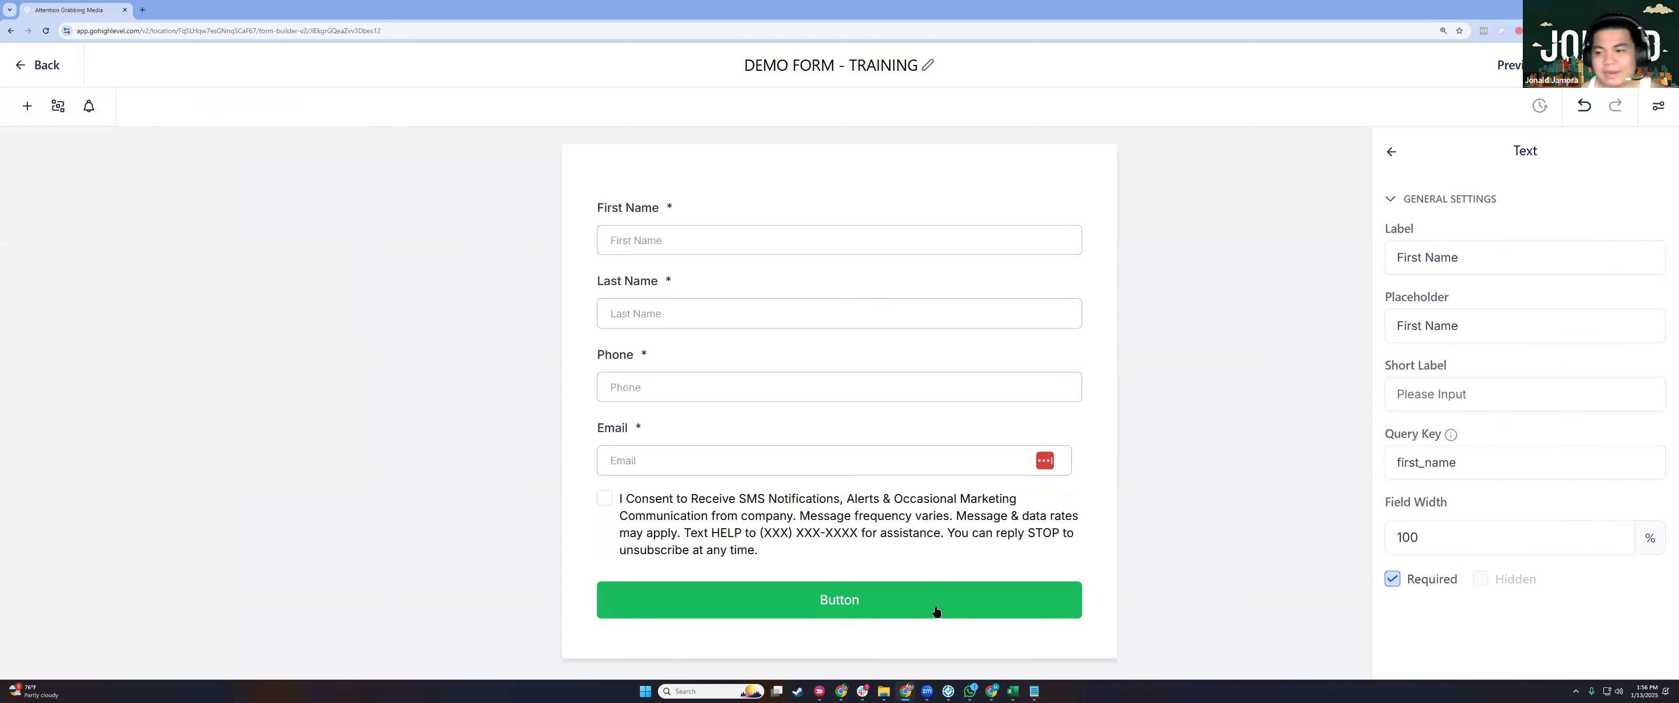
left_click(937, 612)
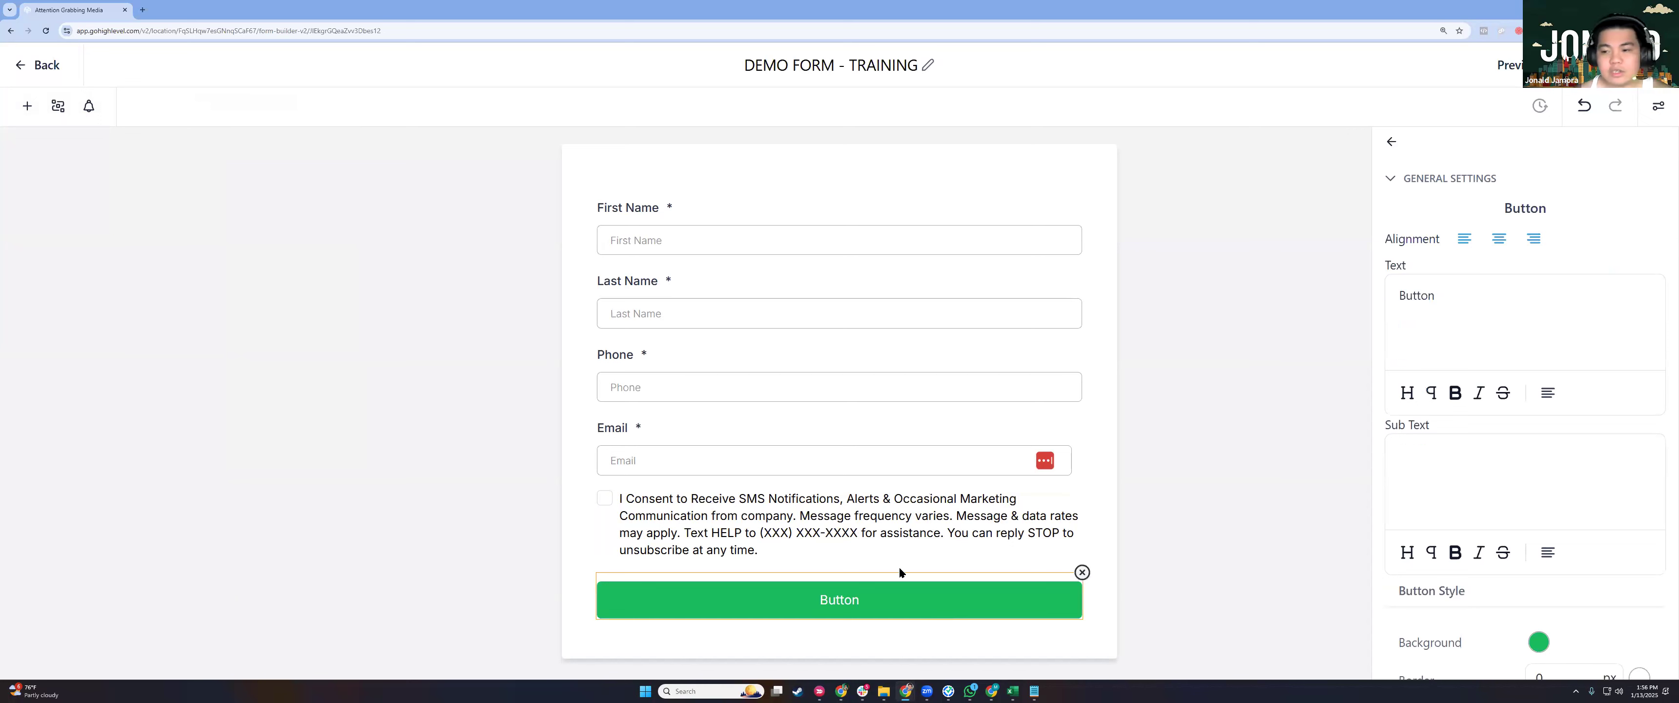
triple_click(1536, 315)
type("SUBMIT NOW")
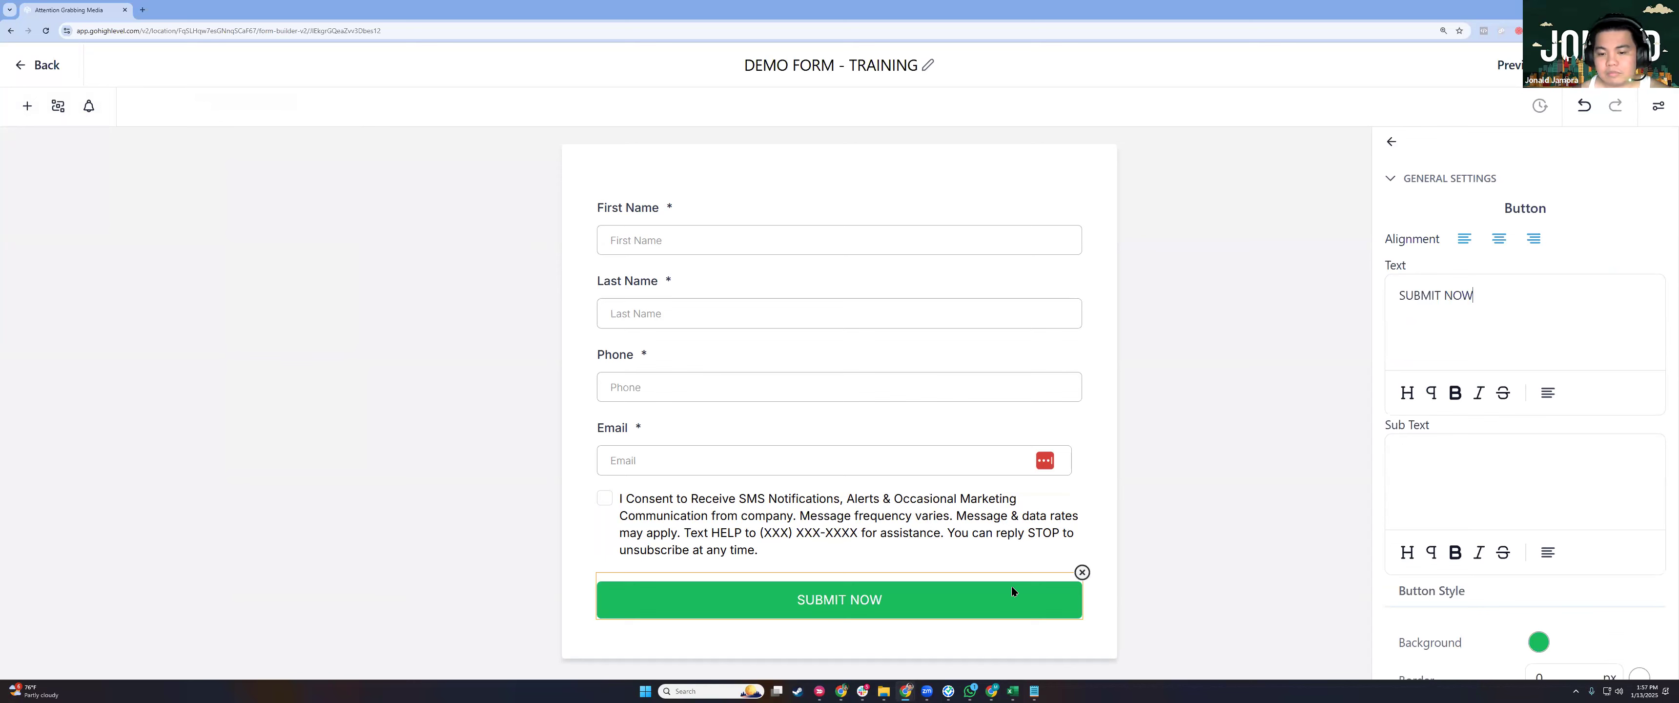
left_click(960, 618)
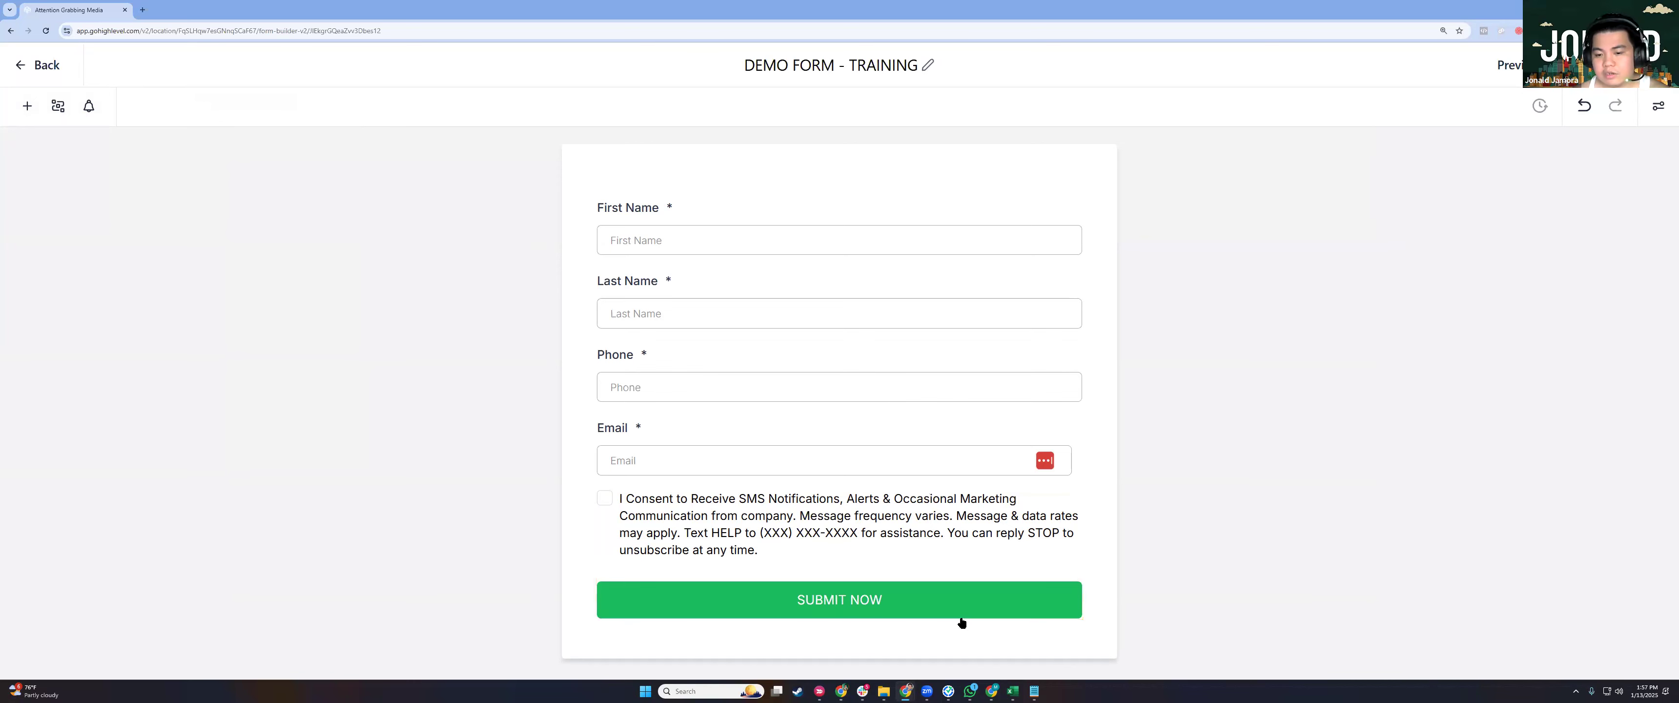
Set the SUBMIT NOW button's background colour to red #E40C0C.
left_click(1539, 252)
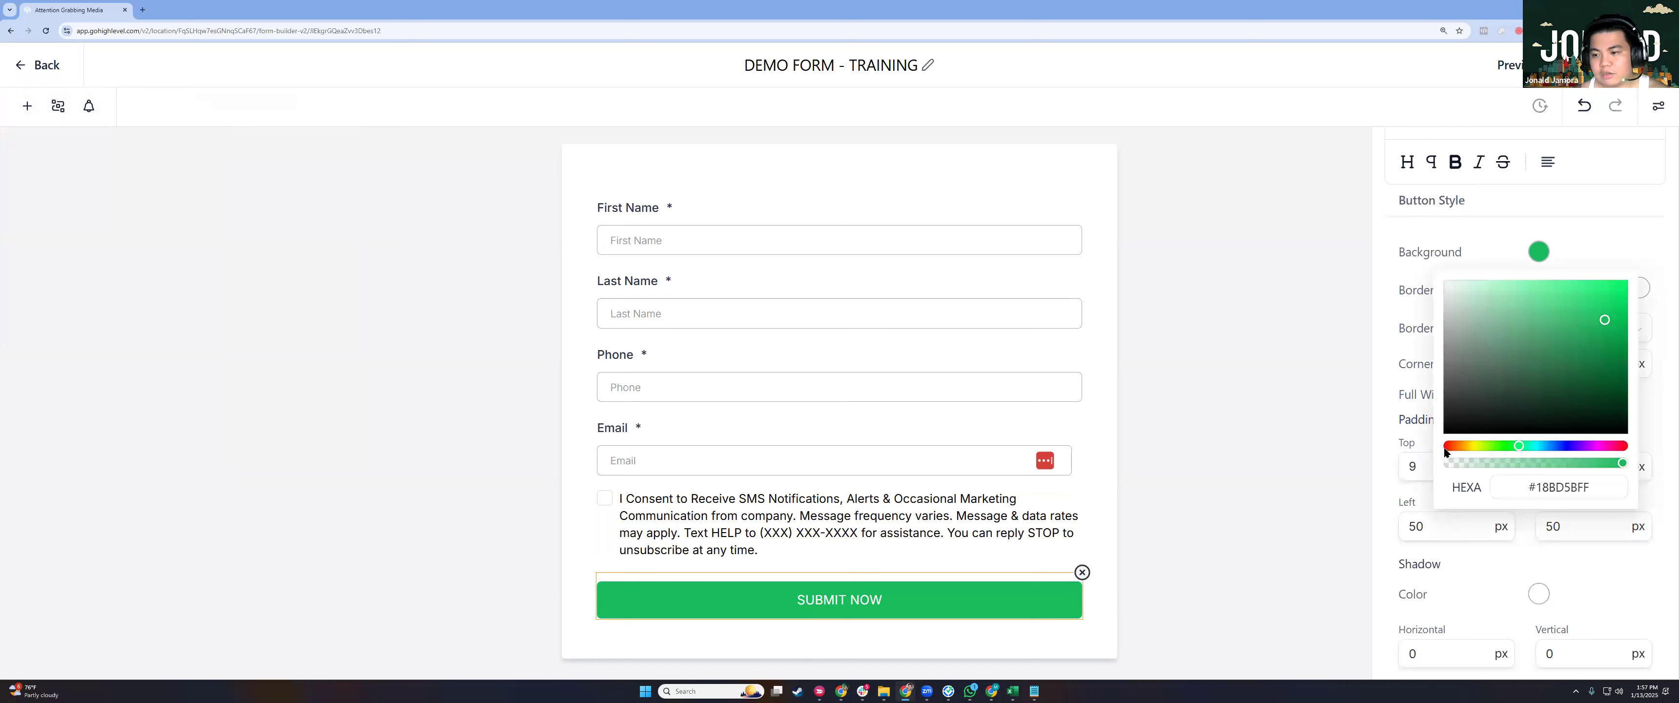
left_click(1620, 297)
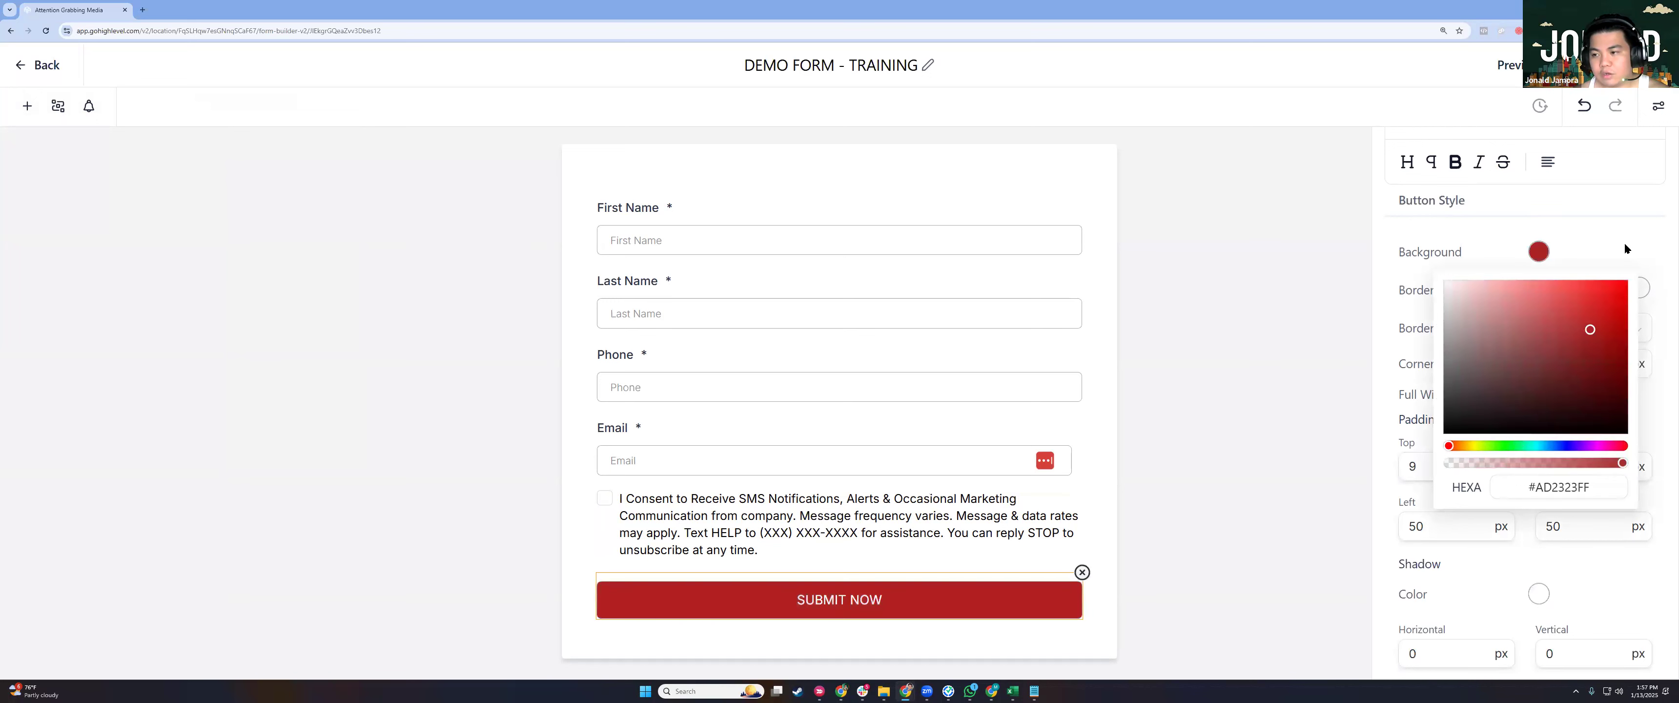
left_click(1540, 253)
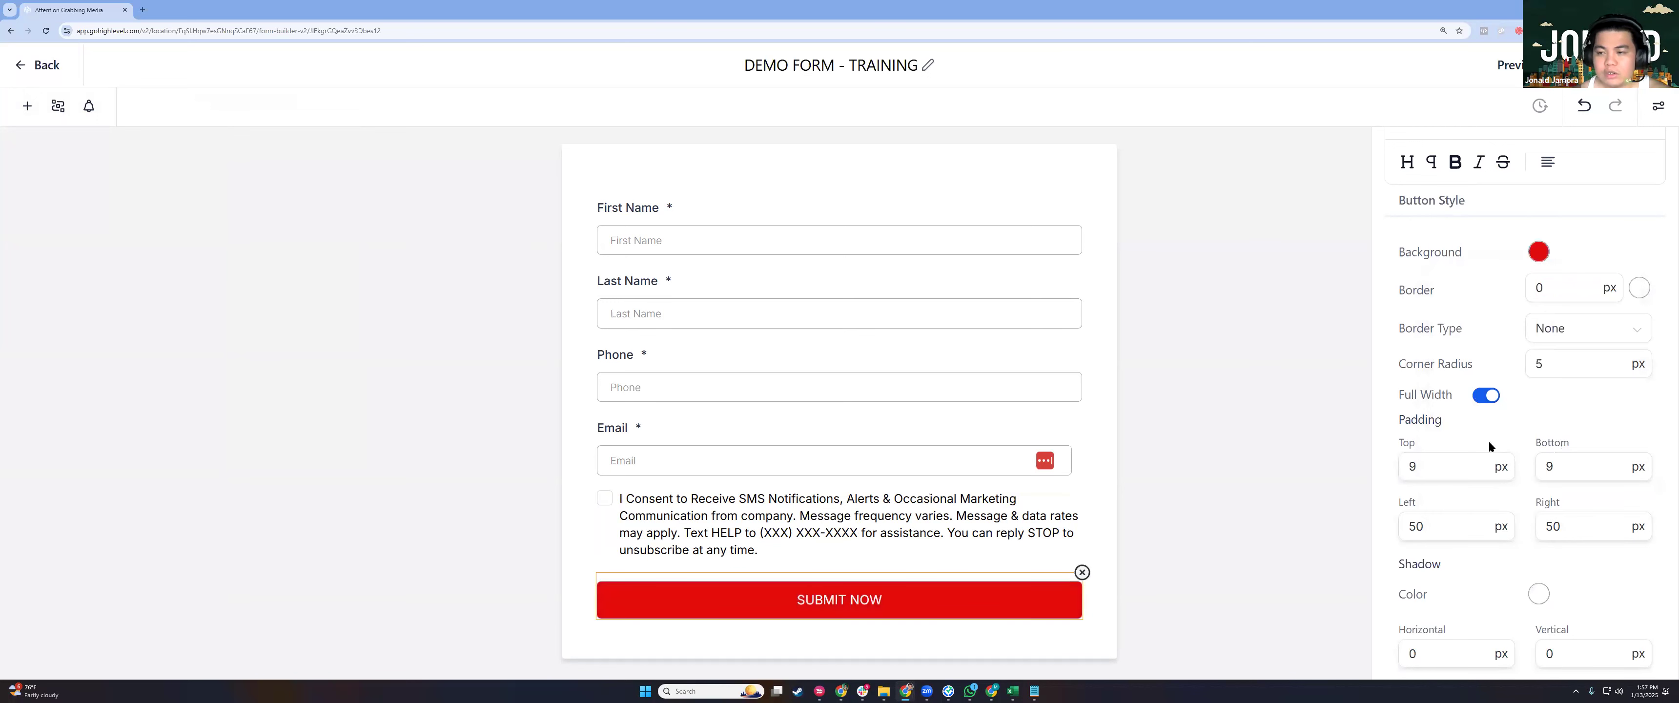
scroll(1489, 443, "down", 6)
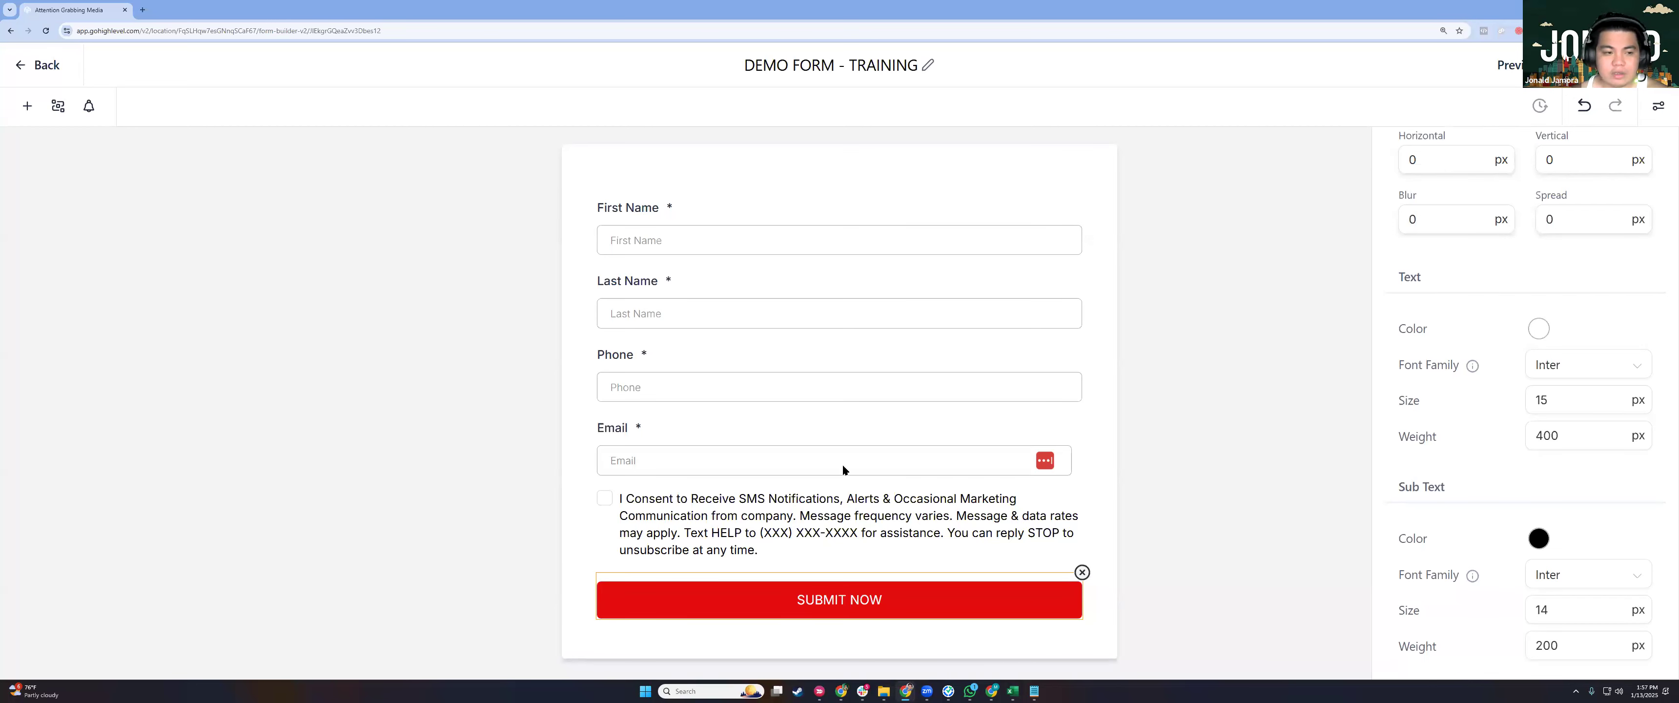
left_click(391, 274)
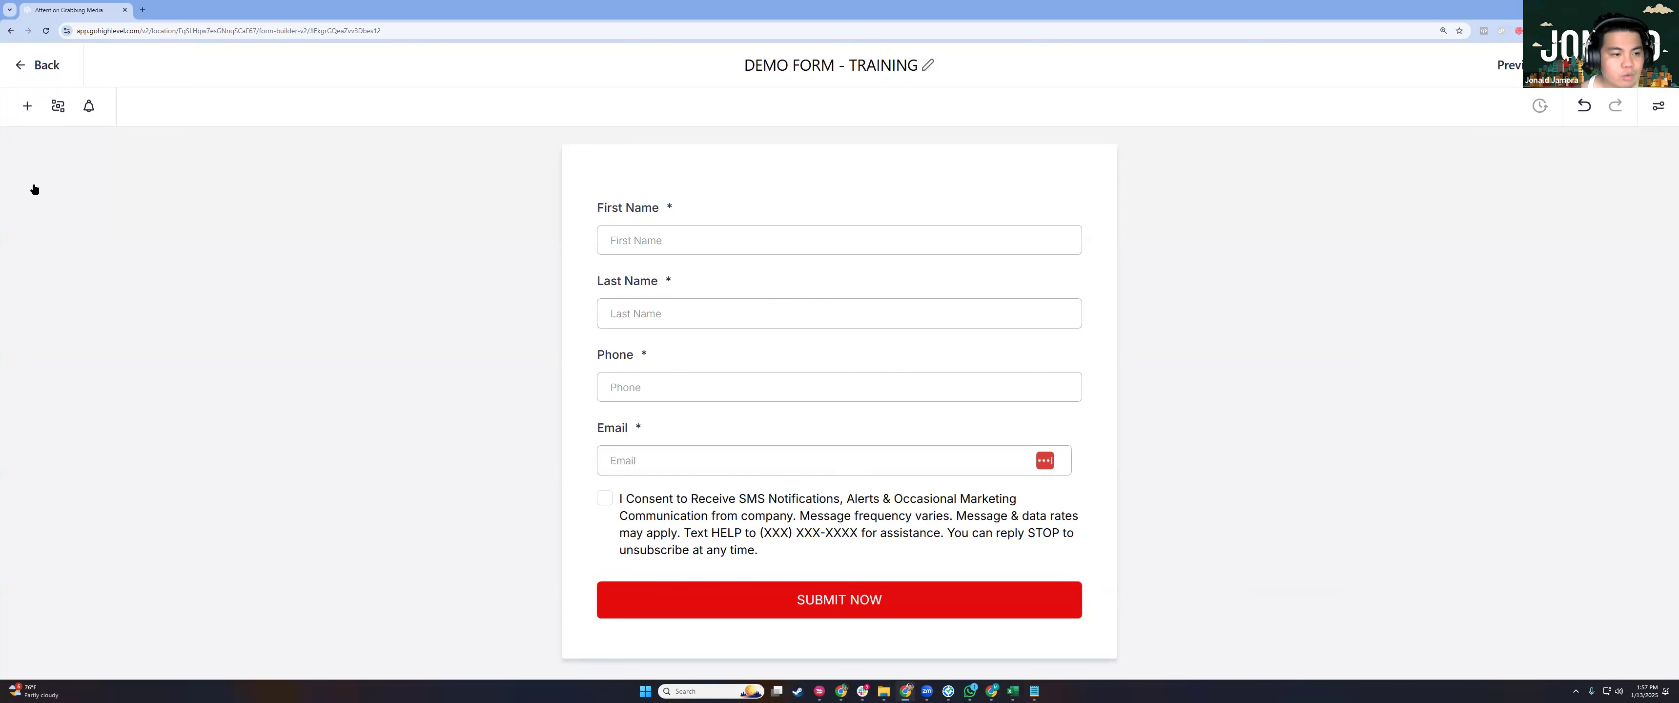
left_click(27, 106)
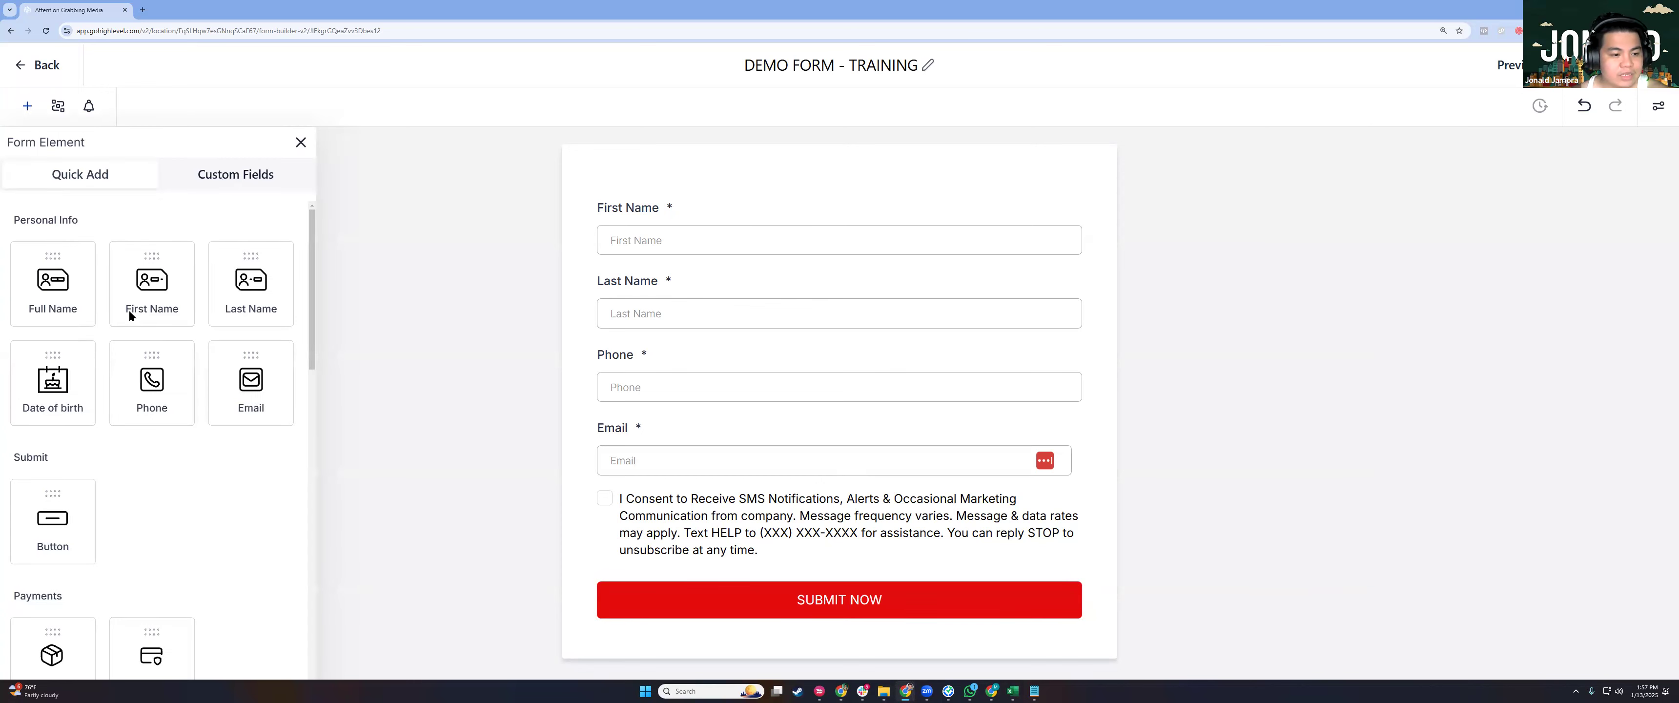
Show the Custom Fields list in the form element panel and start adding a custom field.
scroll(129, 310, "down", 8)
scroll(122, 344, "down", 4)
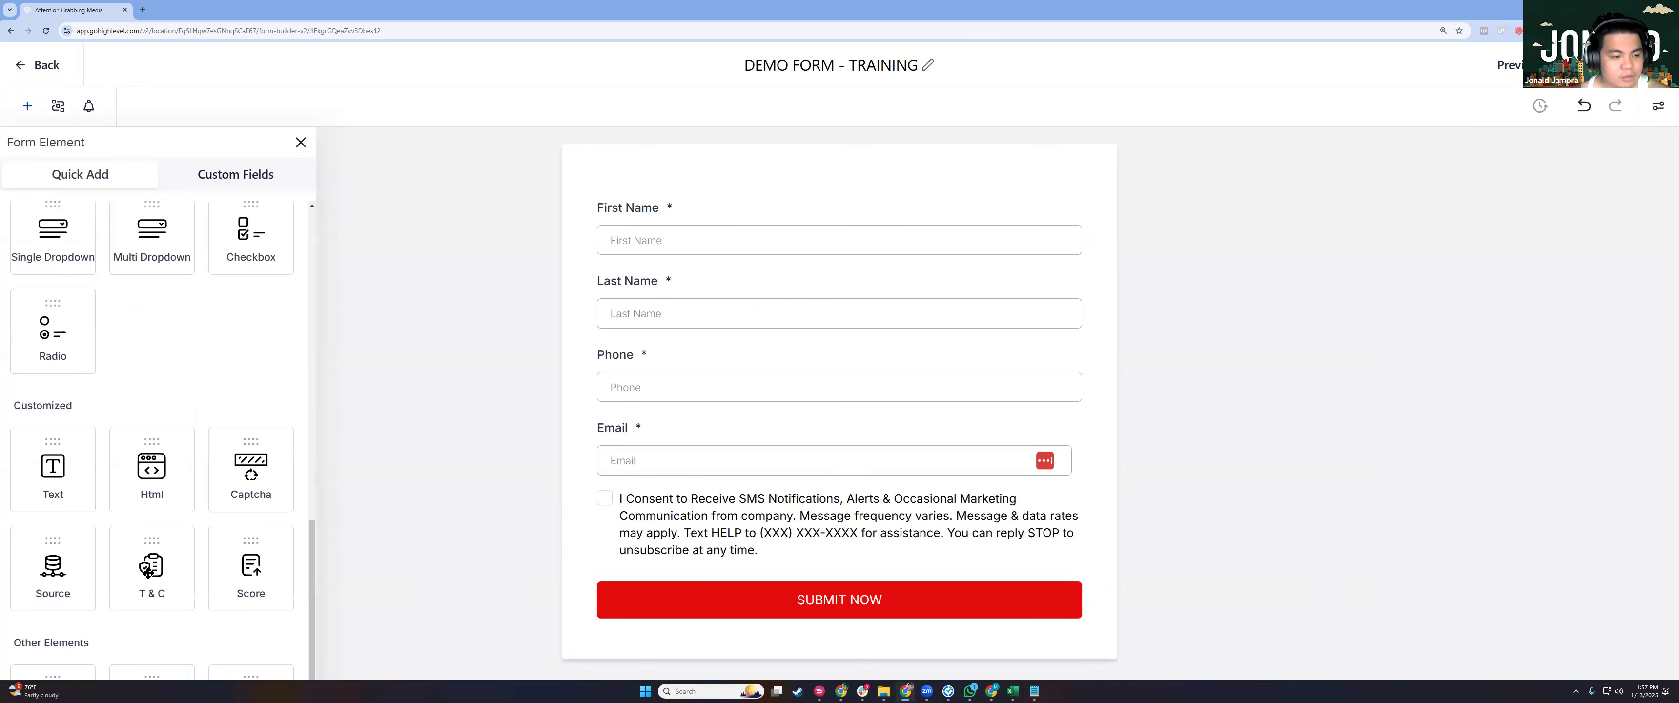
scroll(152, 574, "up", 7)
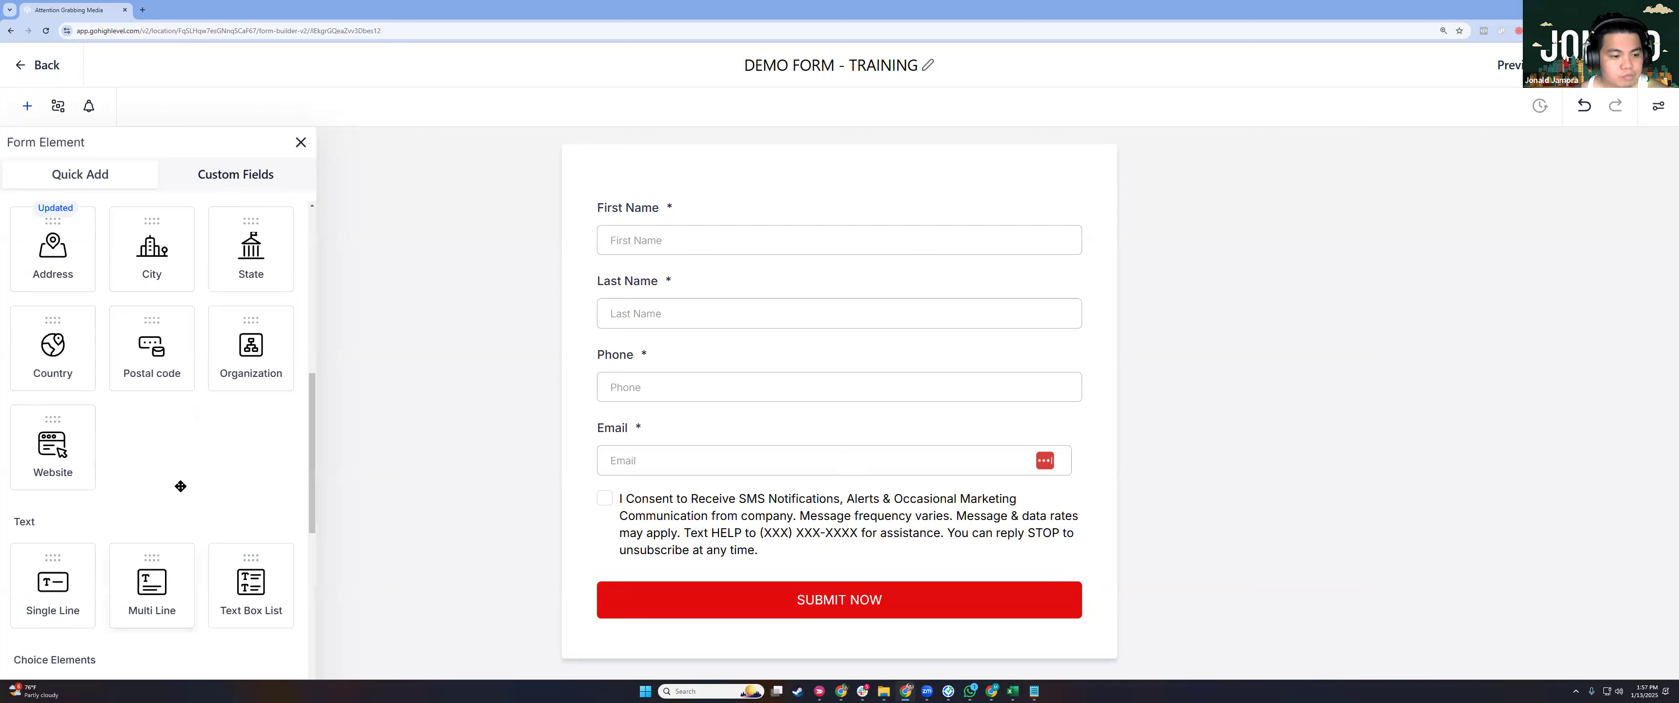
left_click(194, 175)
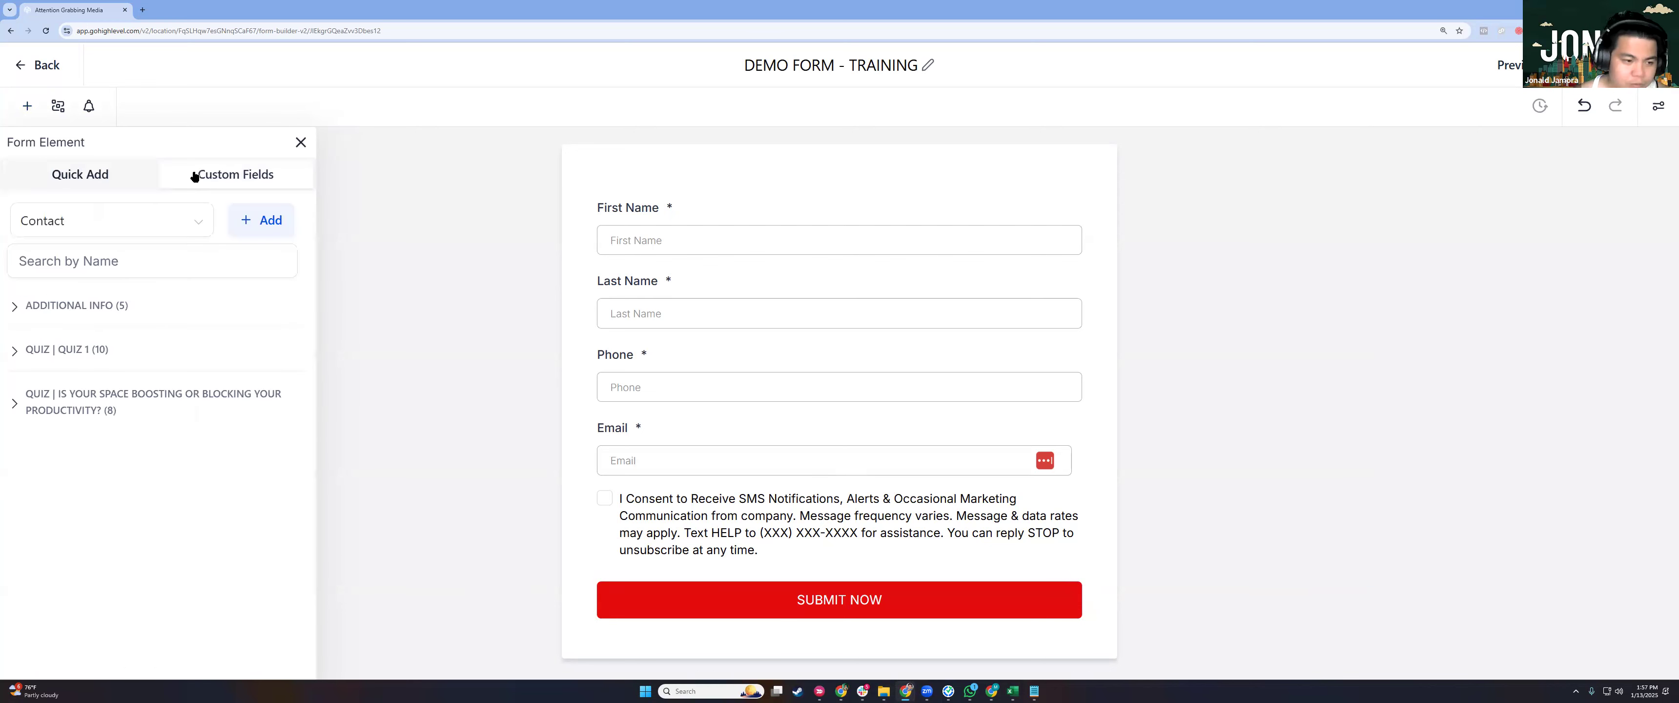
left_click(270, 222)
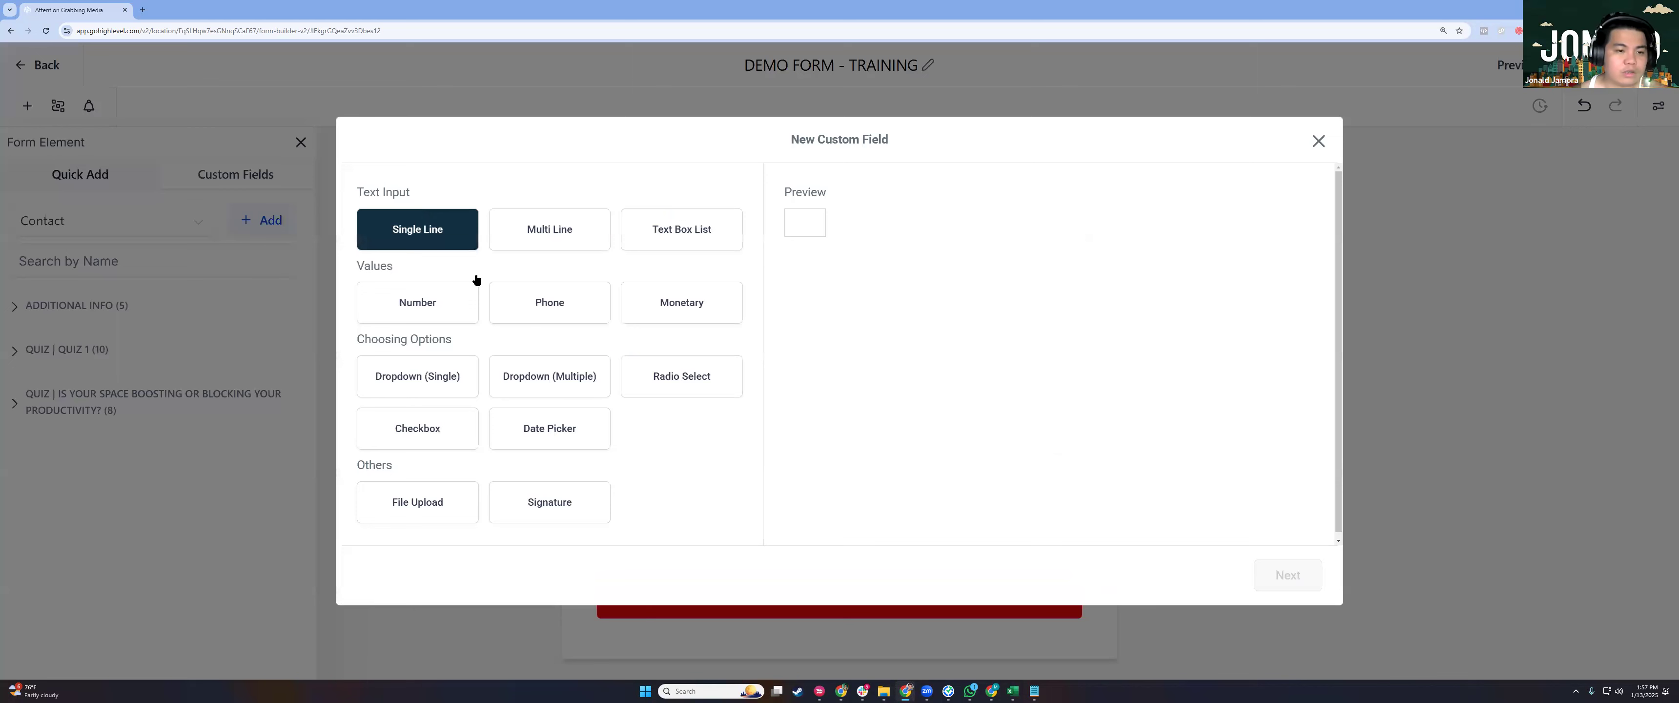
left_click(502, 295)
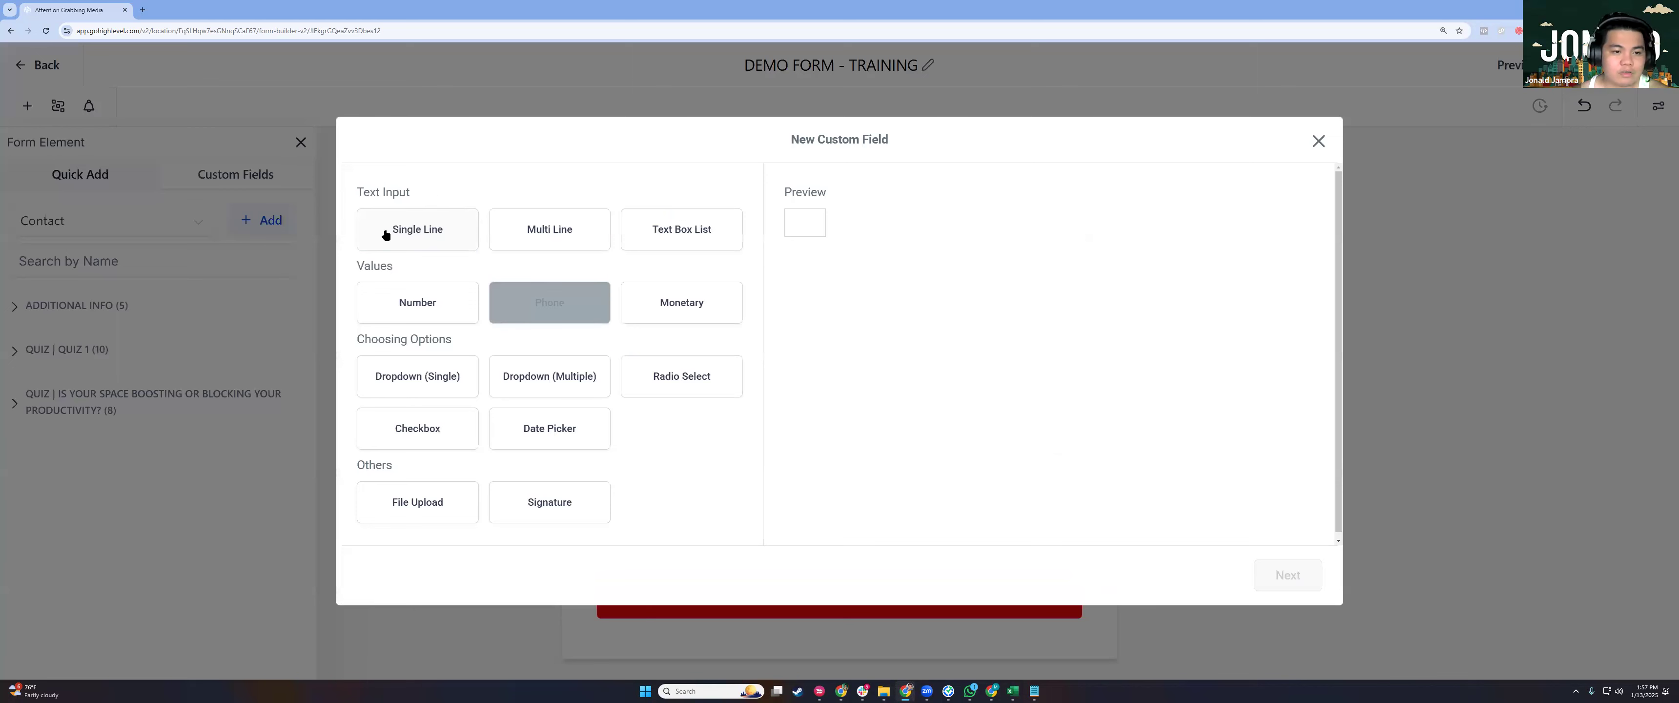
left_click(385, 235)
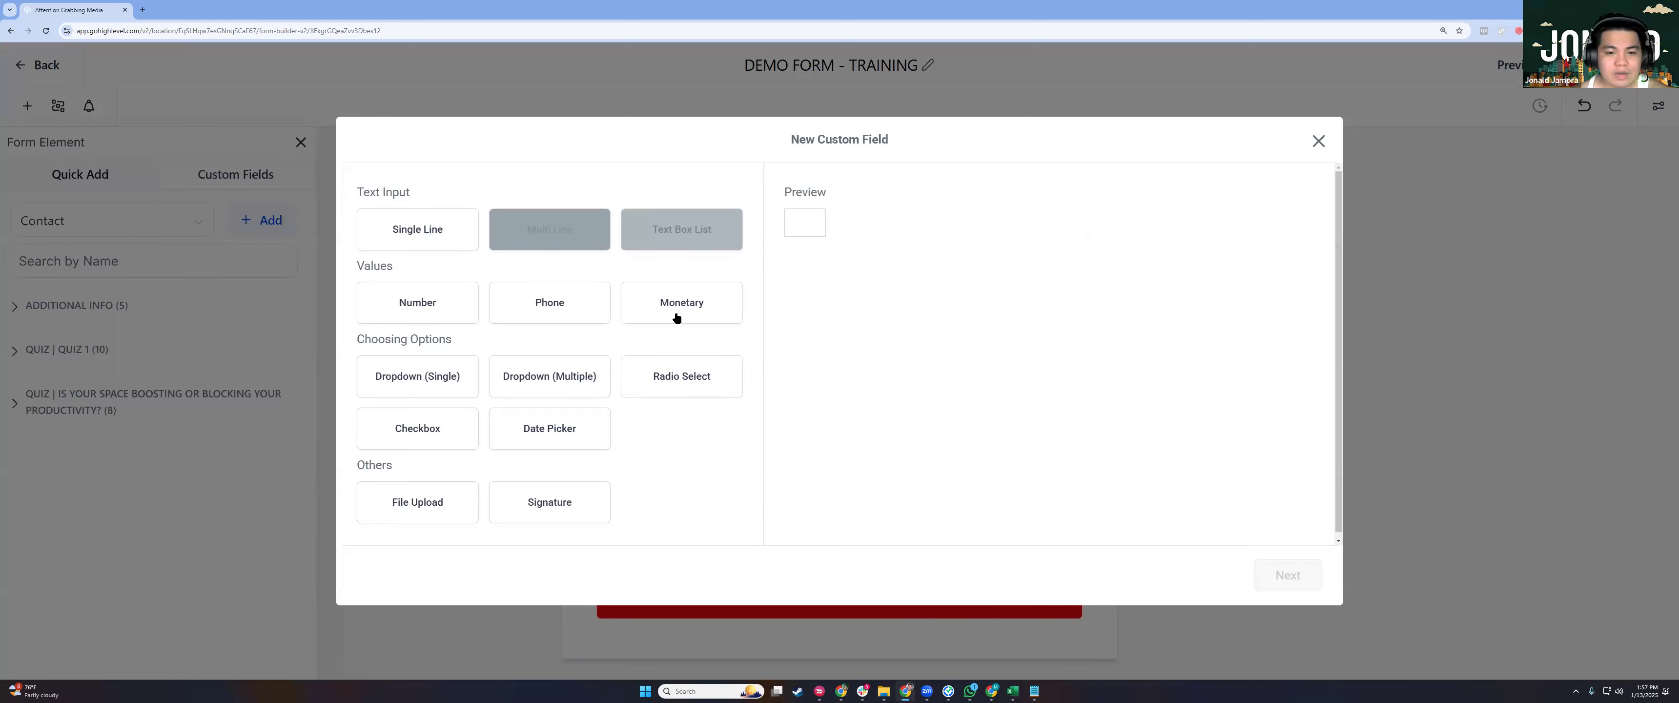
left_click(443, 323)
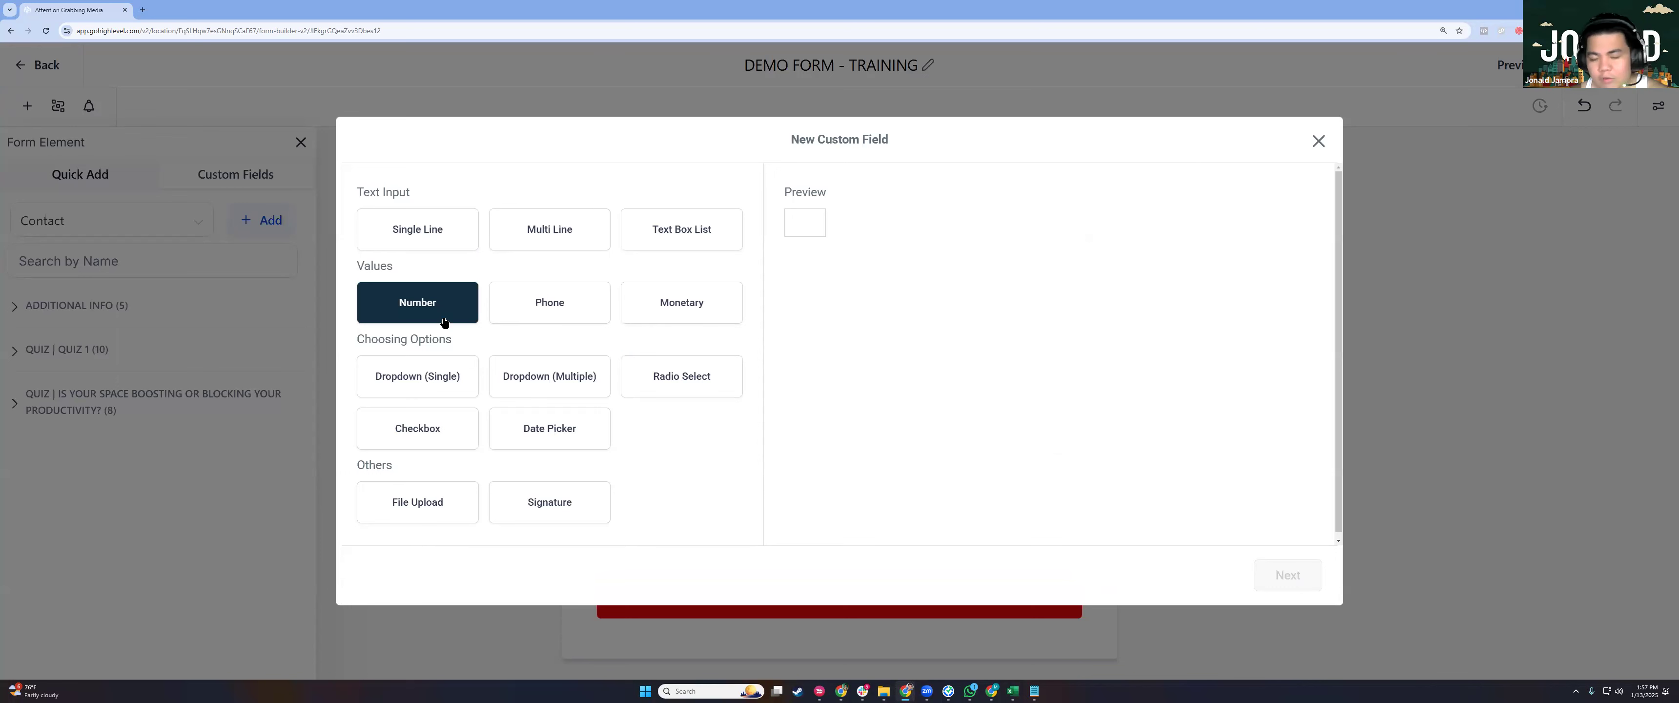
left_click(742, 465)
left_click(382, 377)
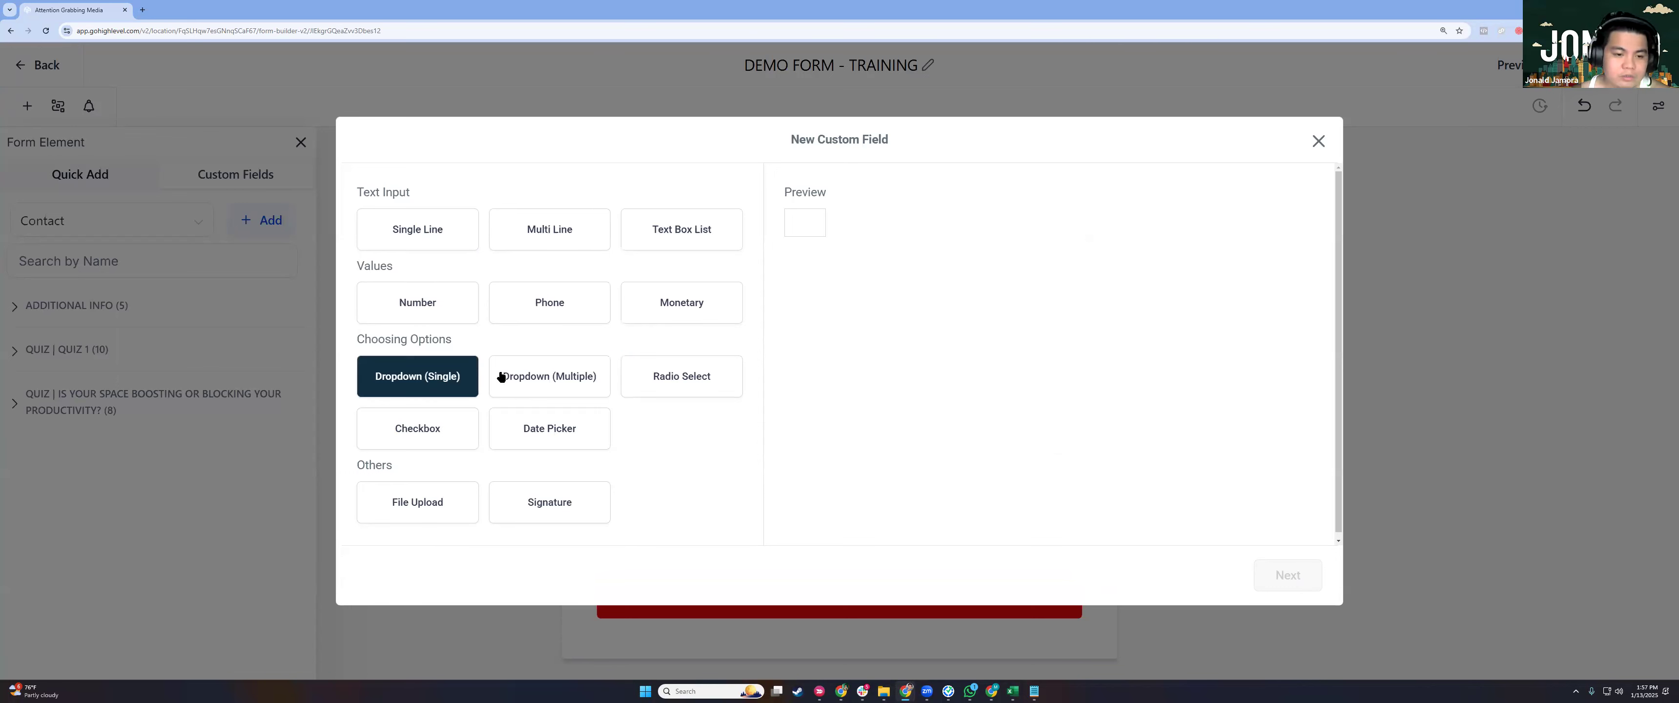
left_click(501, 377)
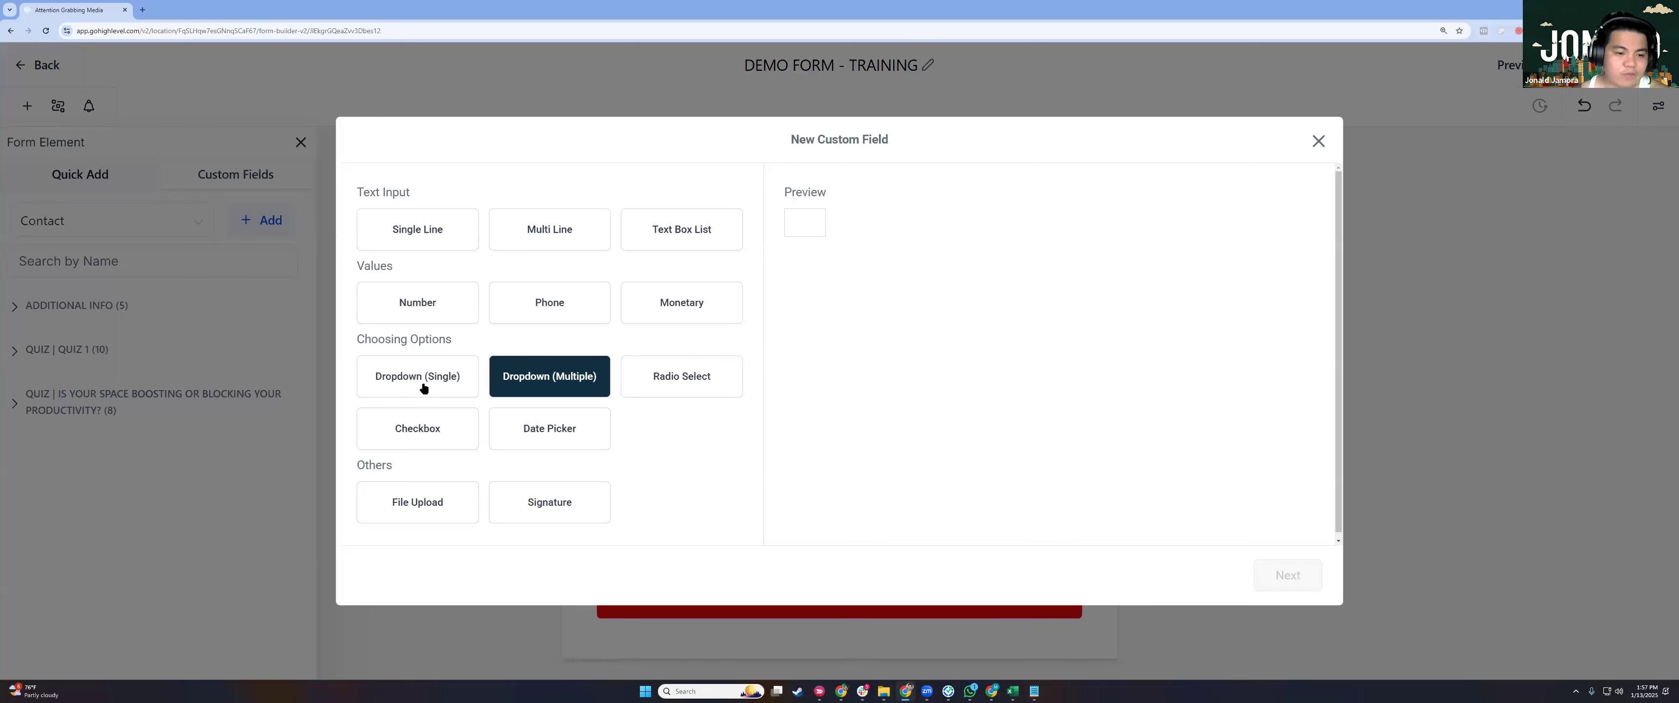
left_click(405, 389)
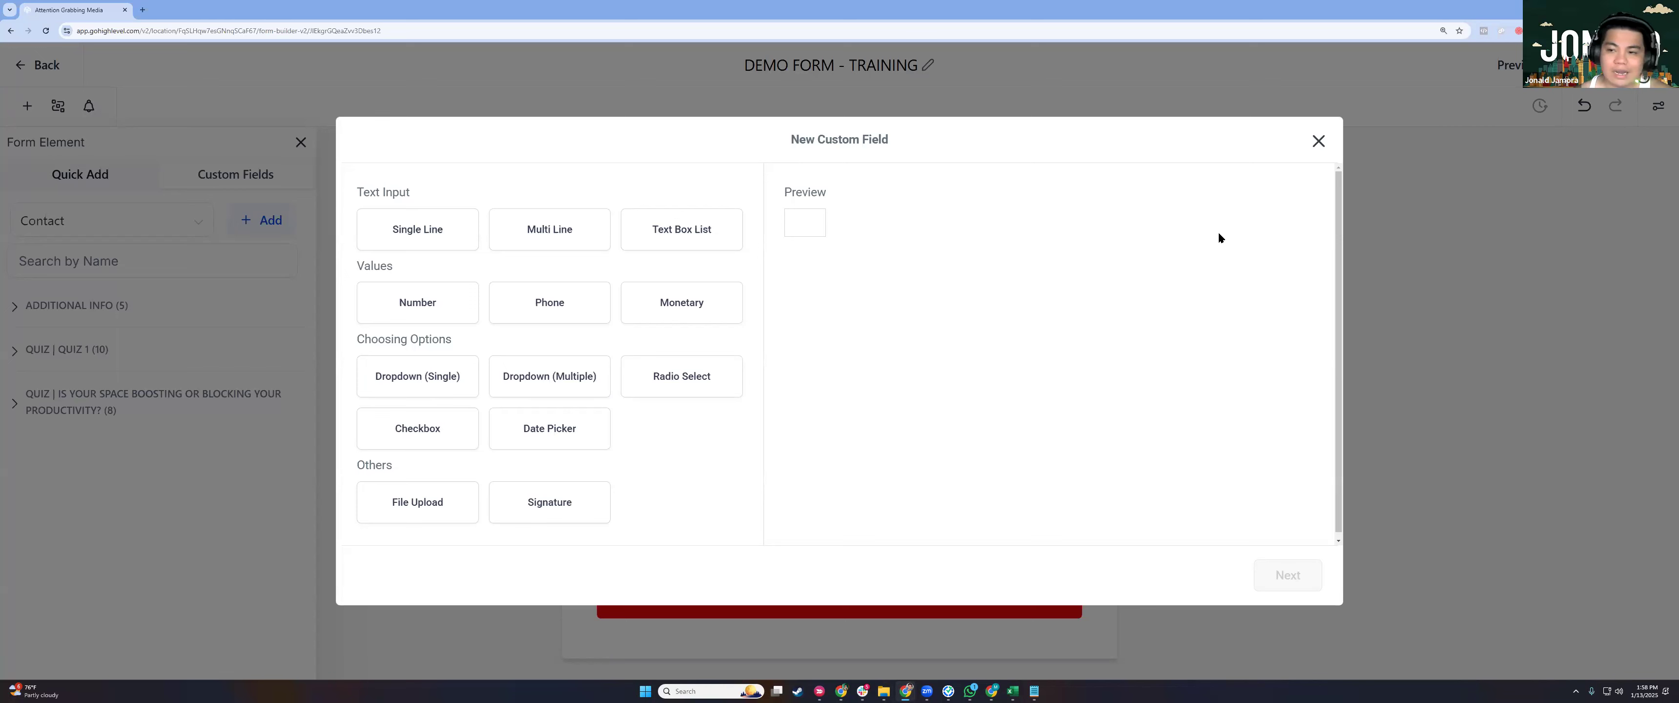
left_click(858, 115)
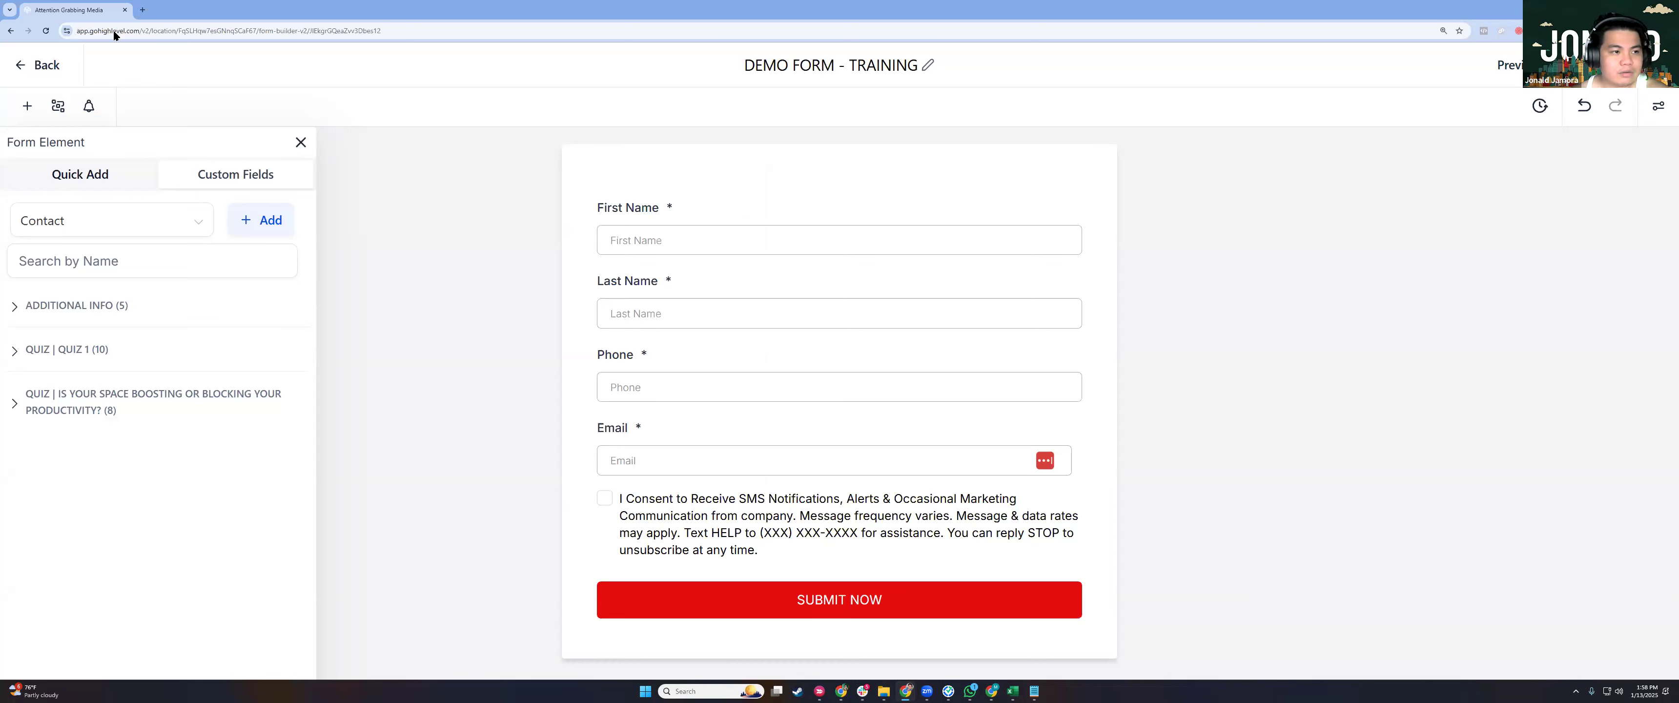
Duplicate the form builder into a second tab and return to the Forms list showing DEMO FORM - TRAINING.
key("ctrl+l")
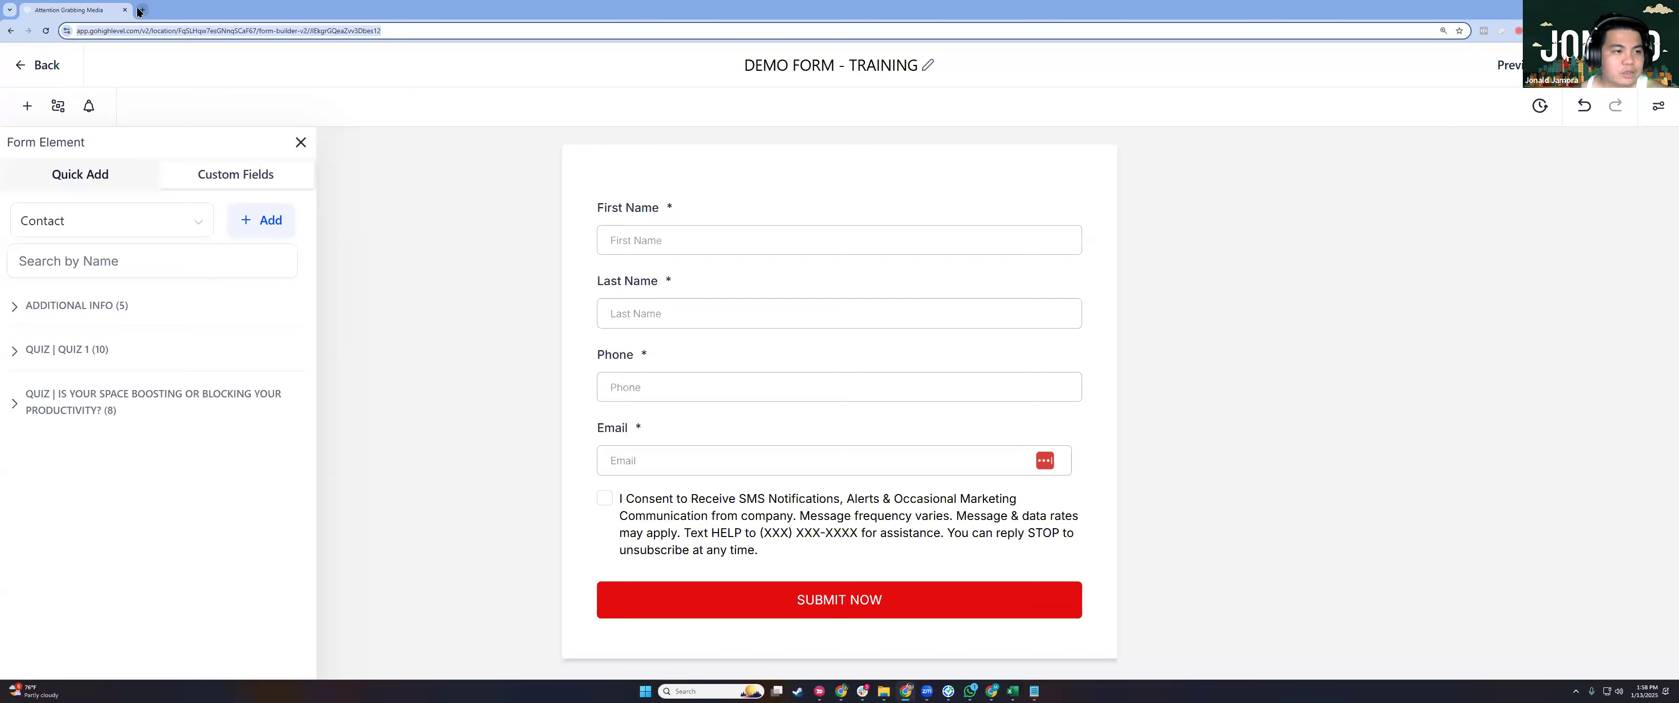
left_click(139, 12)
key("Return")
left_click(91, 10)
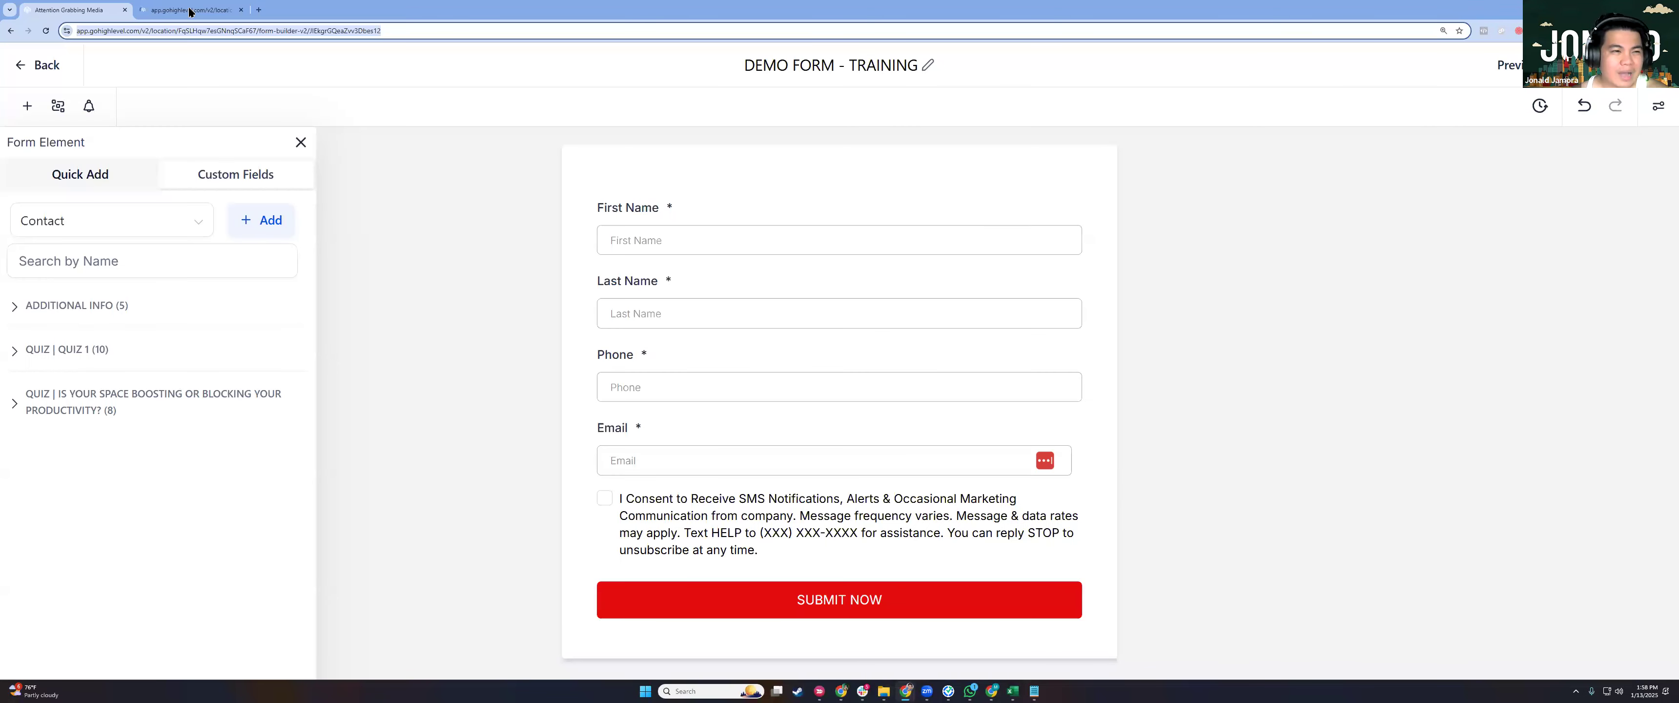
key("ctrl+Tab")
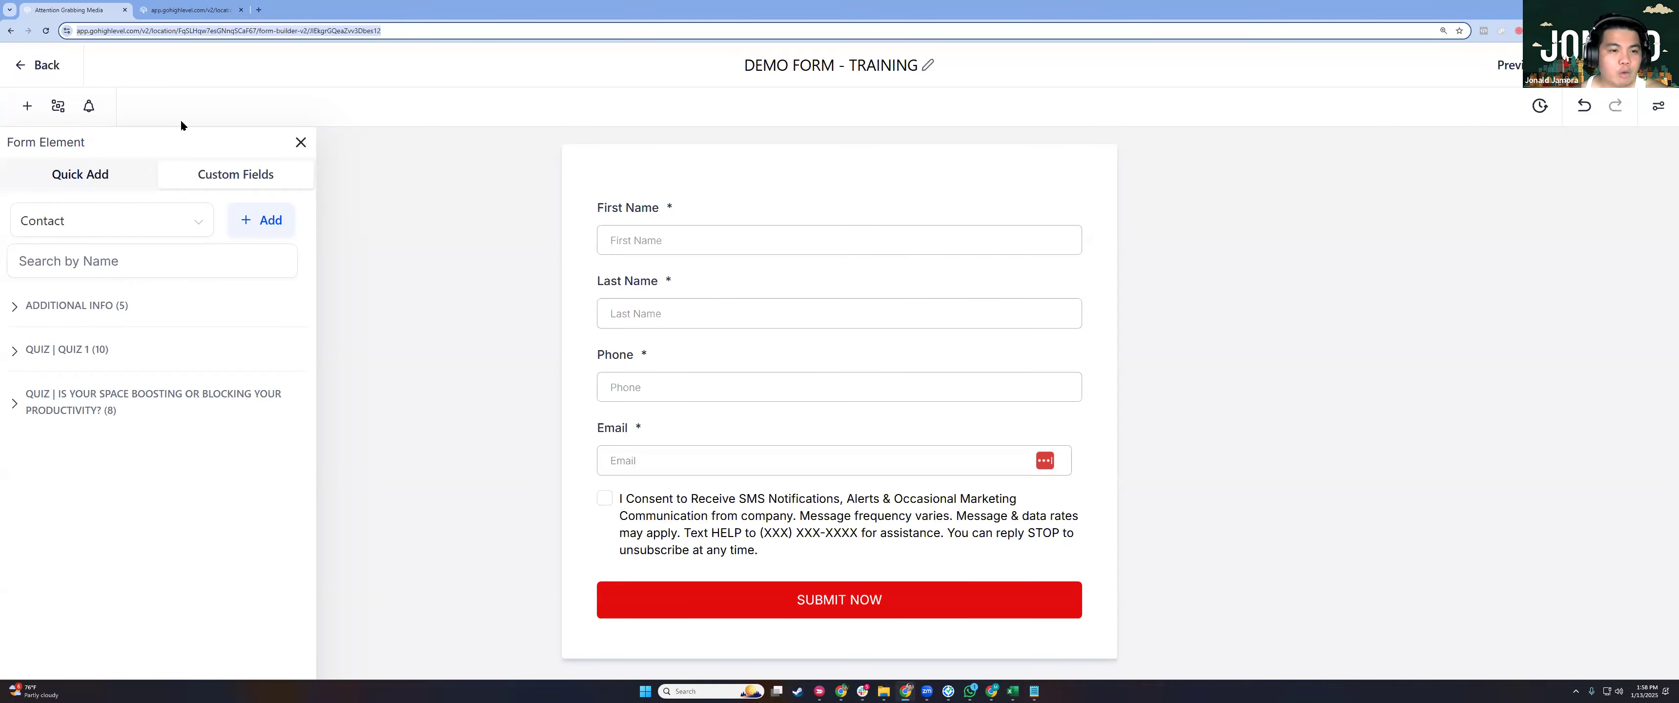
left_click(176, 18)
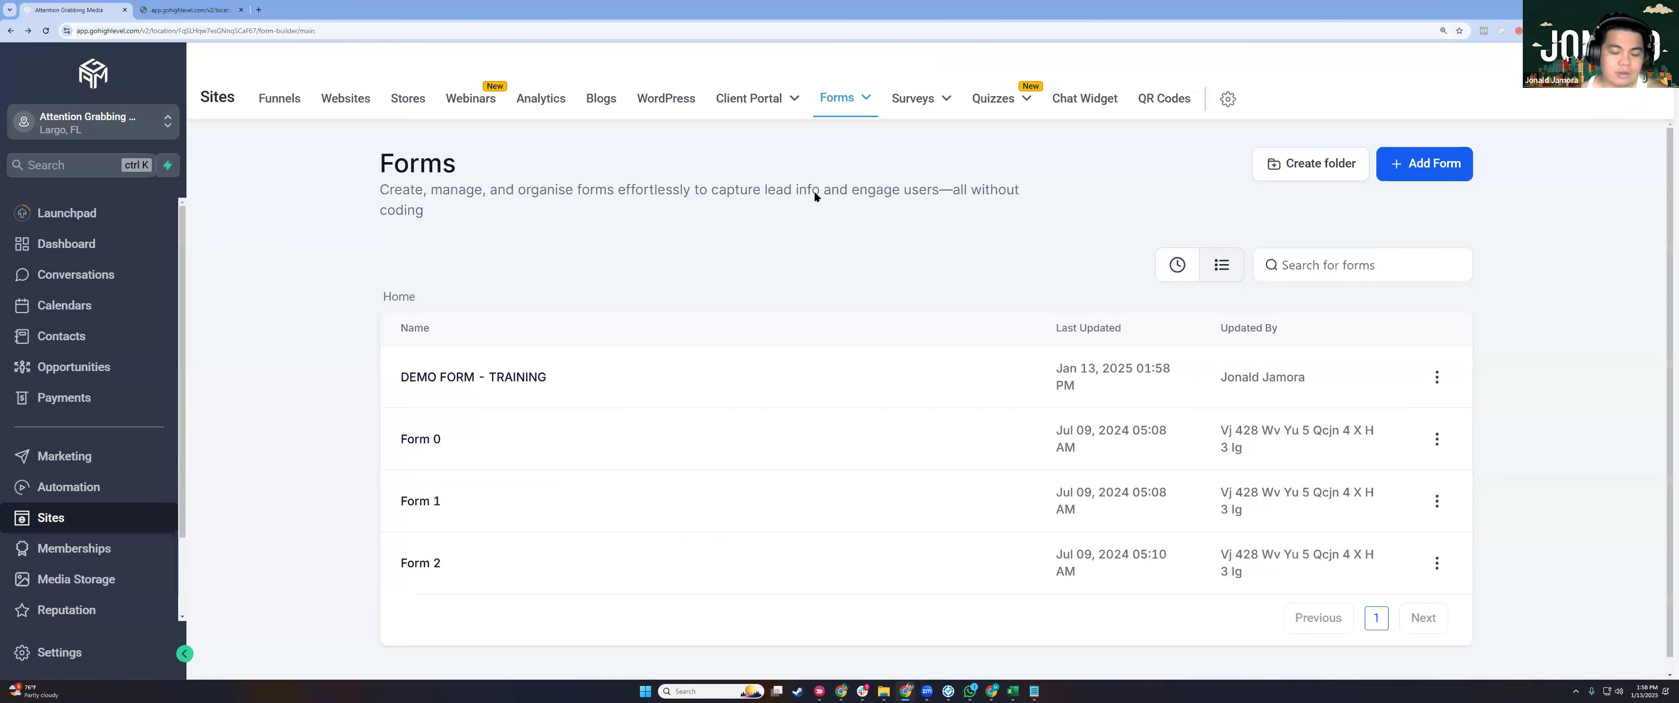
key("ctrl+Tab")
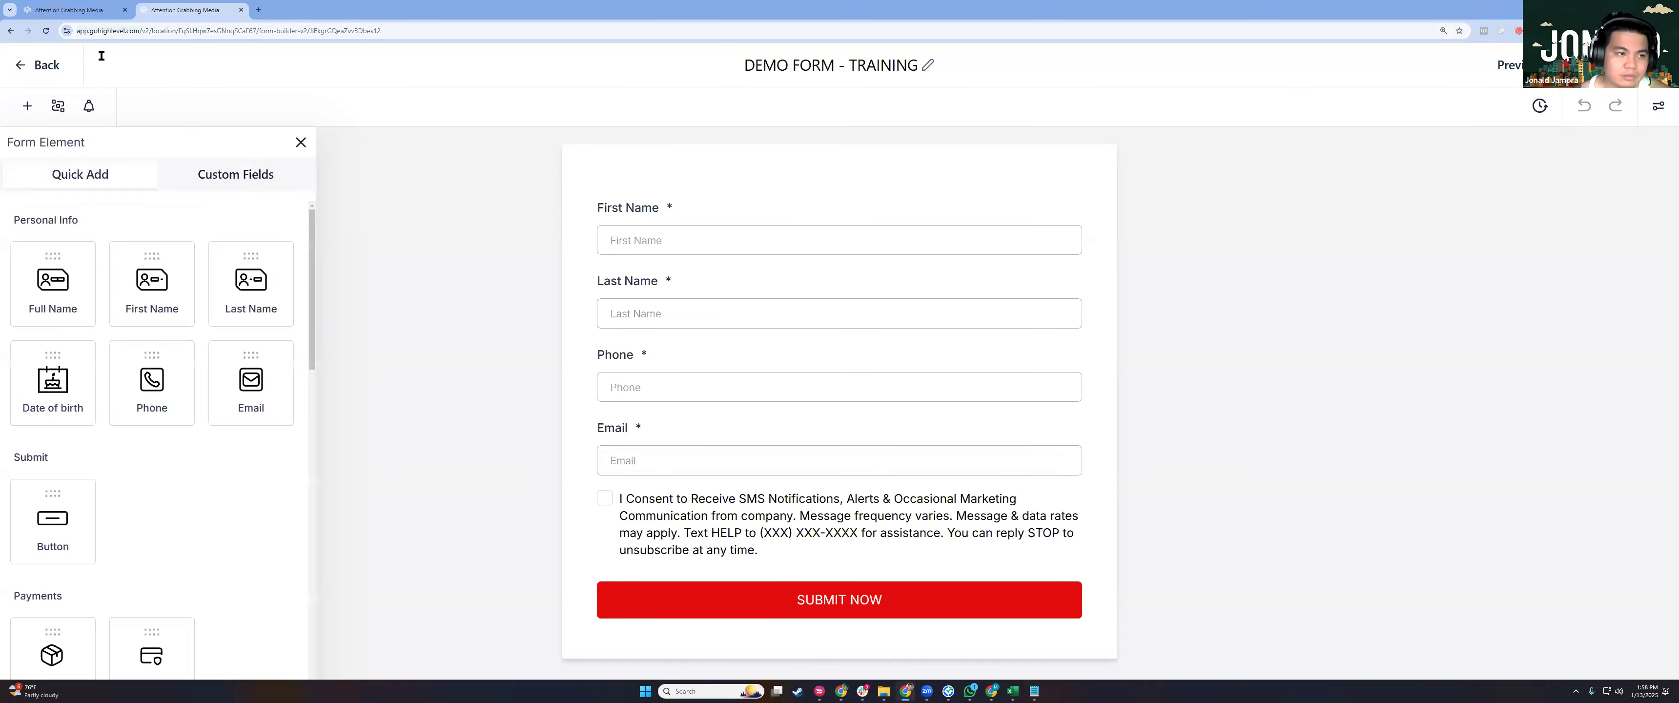
left_click(70, 10)
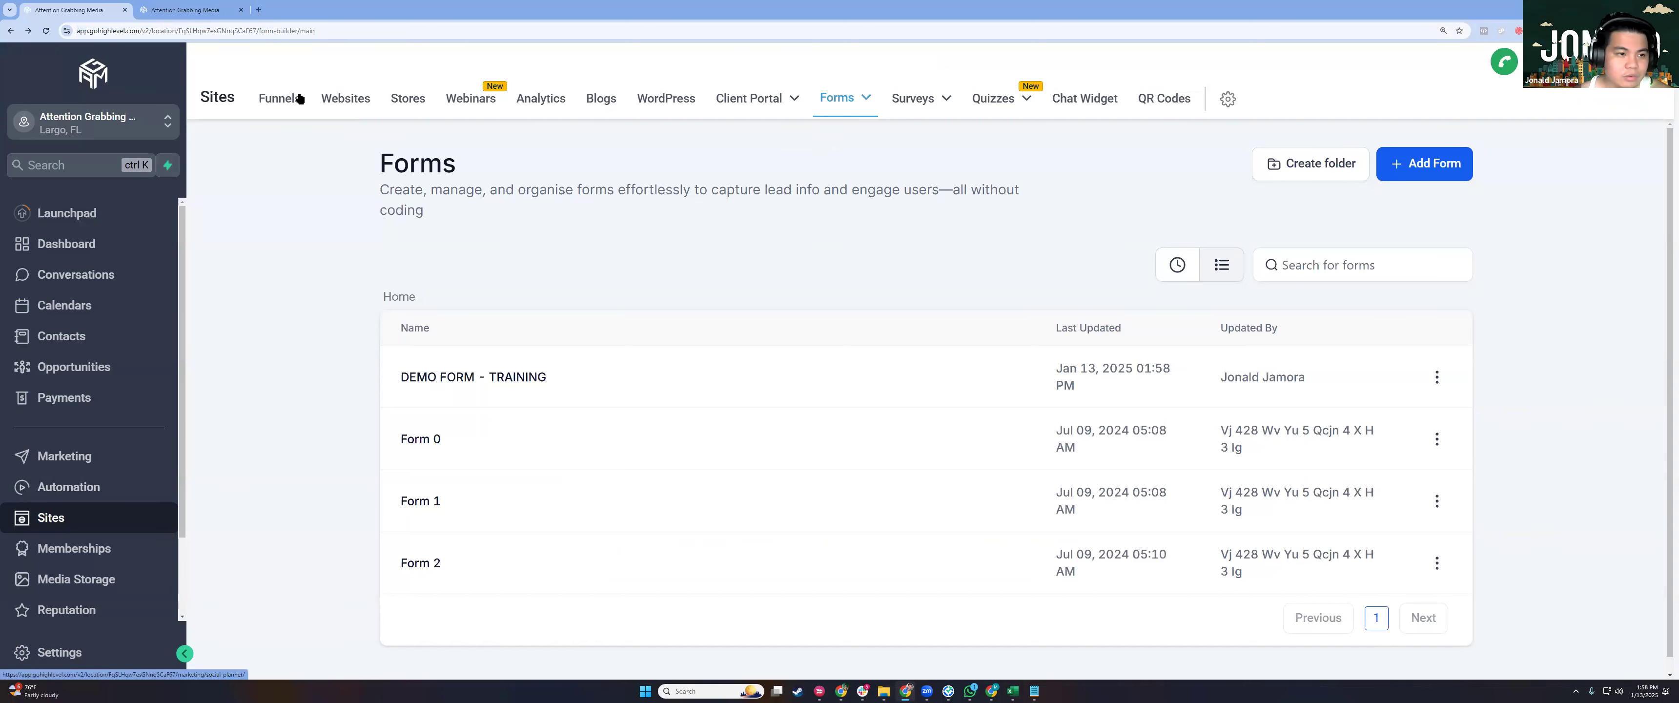
Start a new funnel from a template via Funnels > New Funnel.
left_click(282, 99)
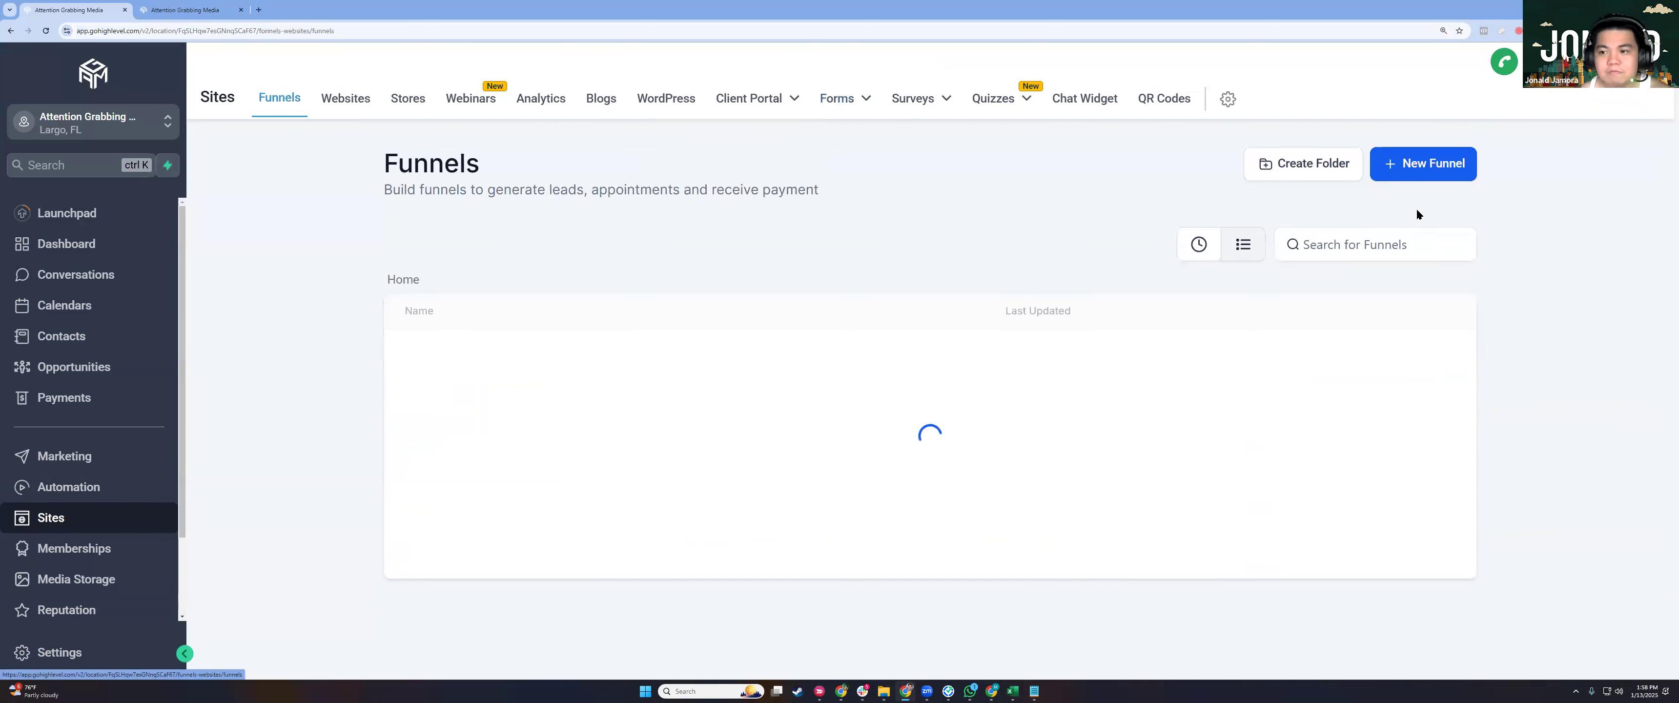
left_click(1388, 174)
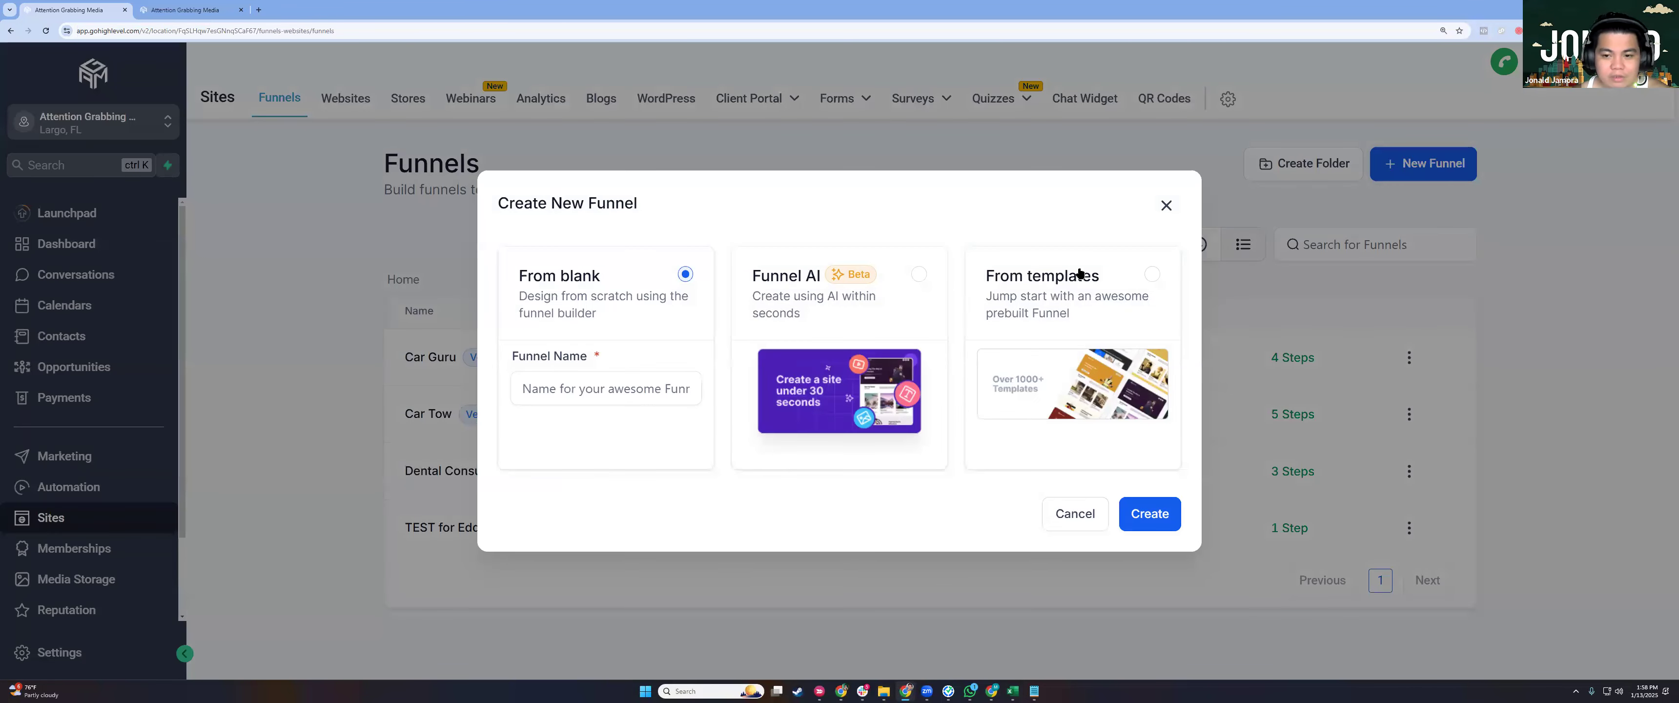
left_click(1120, 312)
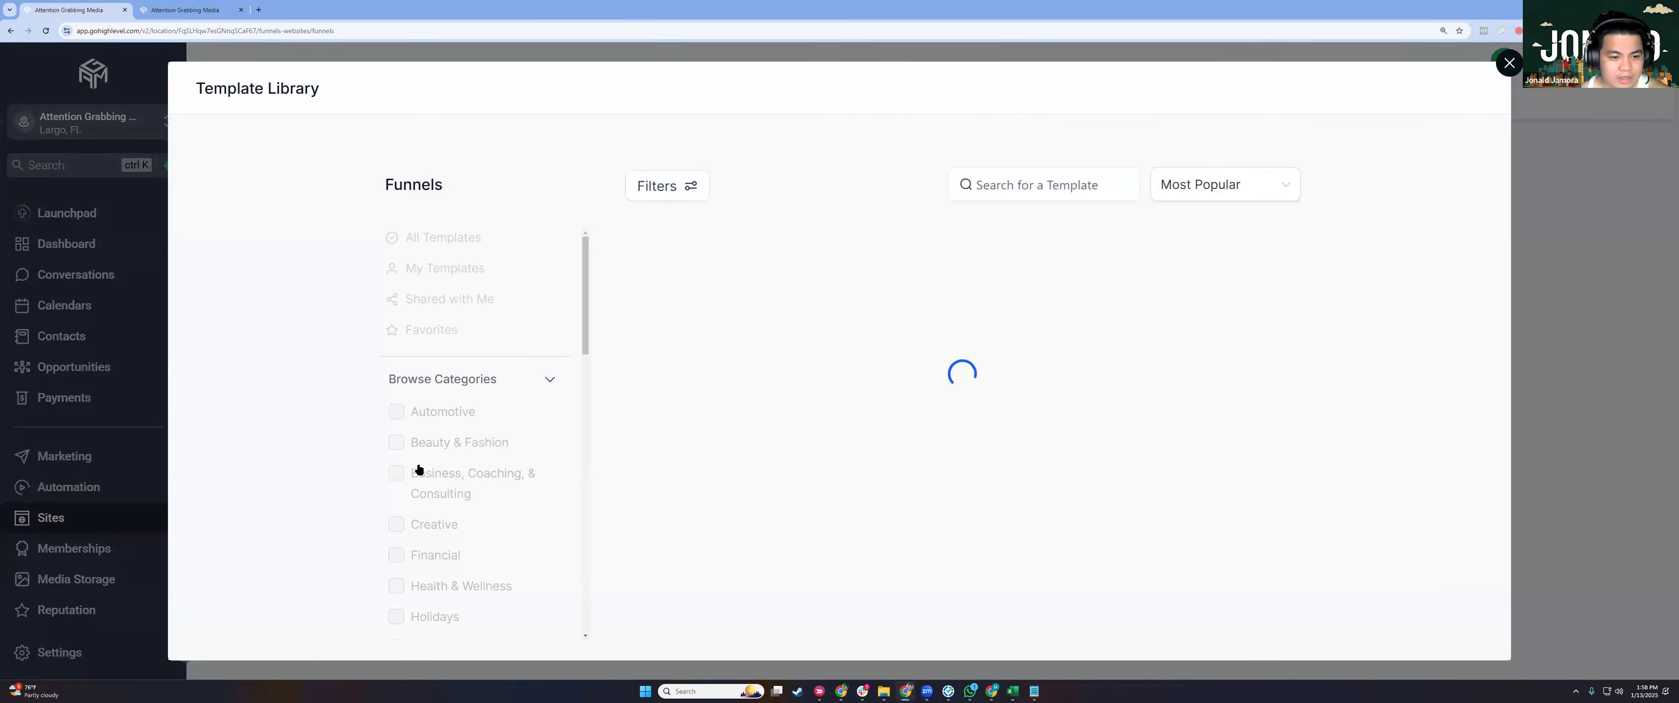
Filter funnel templates to Health & Wellness and scroll through Nutrition & Wellness, Supplements and others.
scroll(420, 470, "down", 5)
scroll(482, 365, "up", 4)
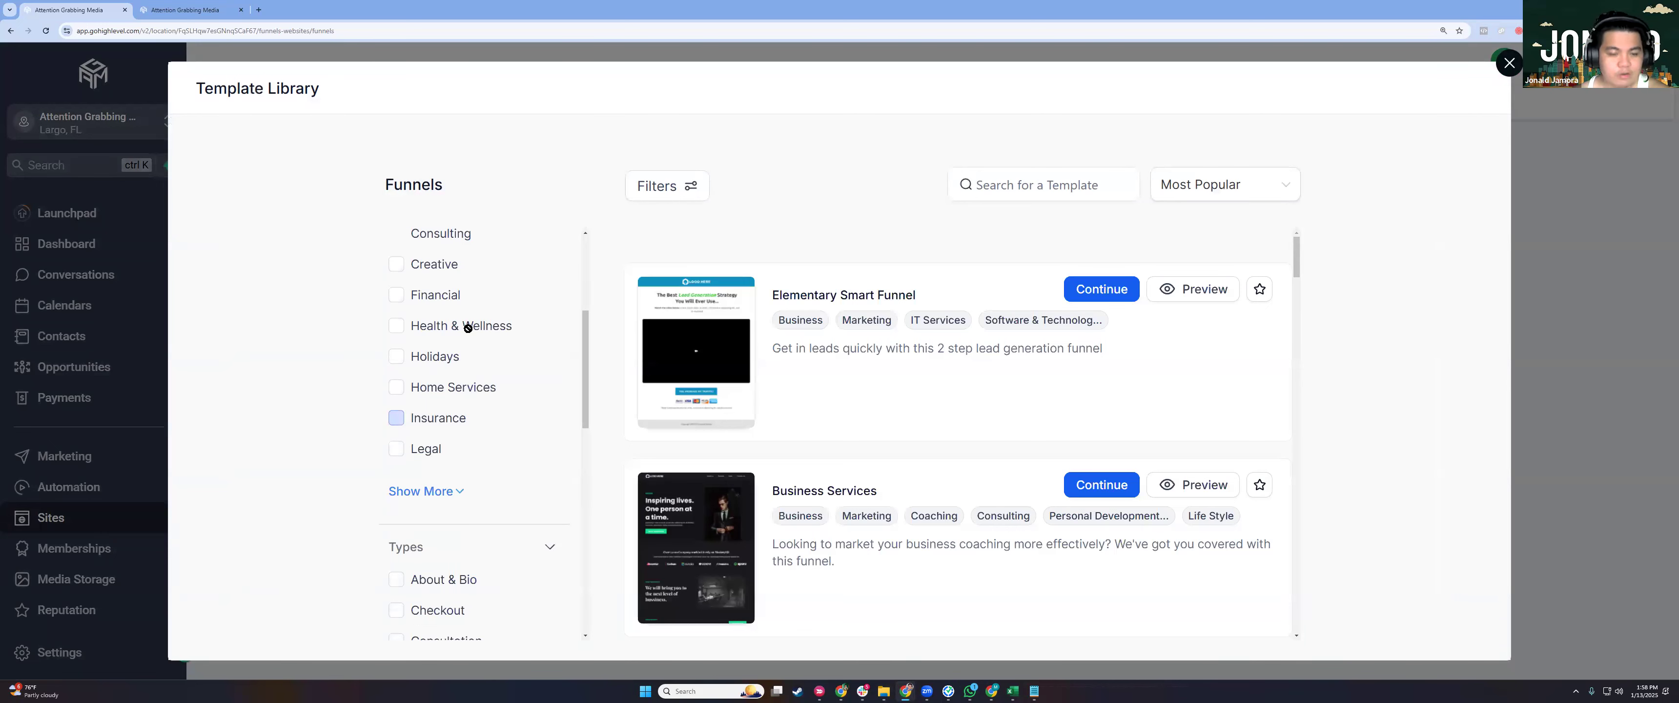
left_click(468, 330)
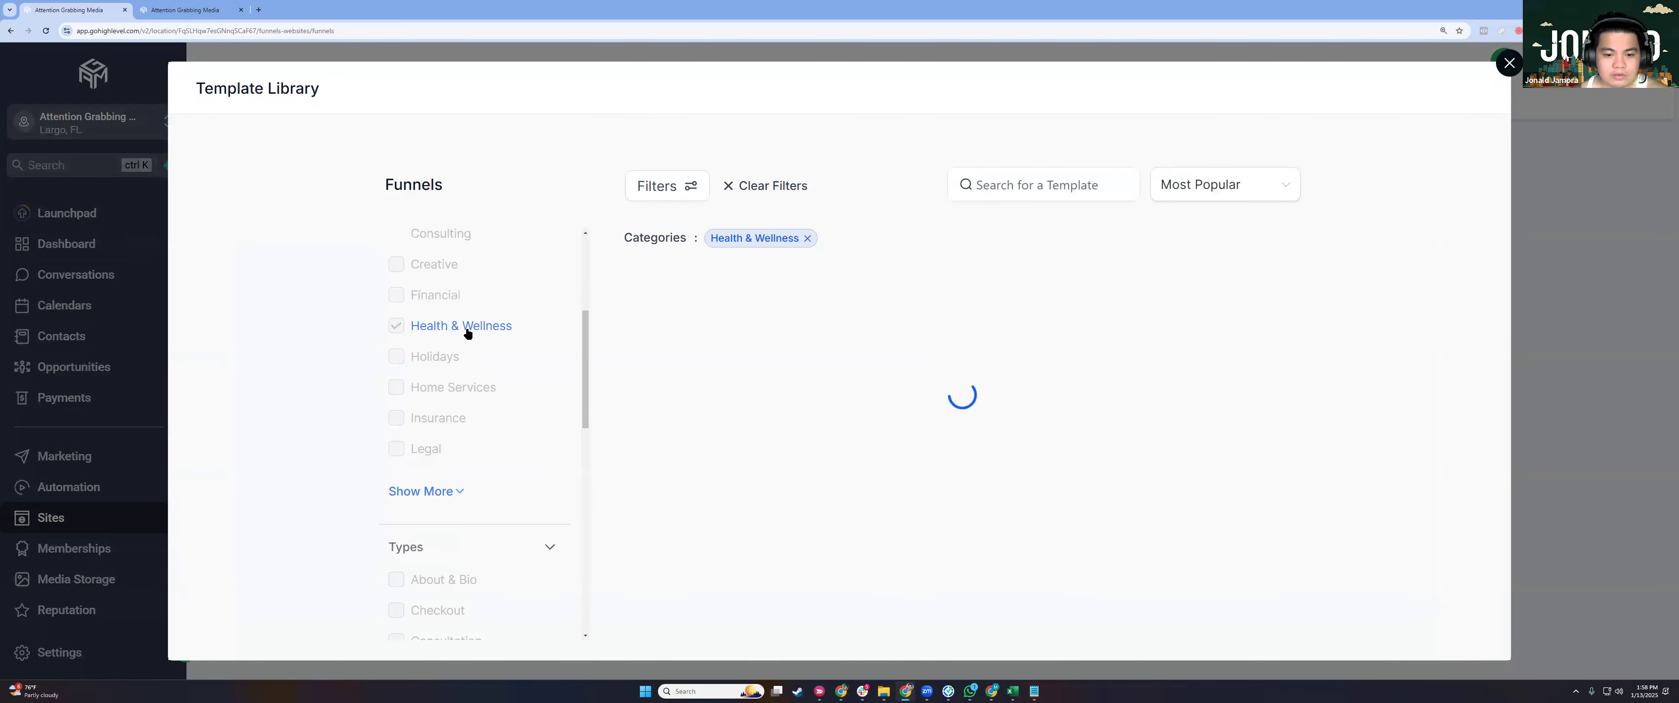
scroll(770, 489, "down", 2)
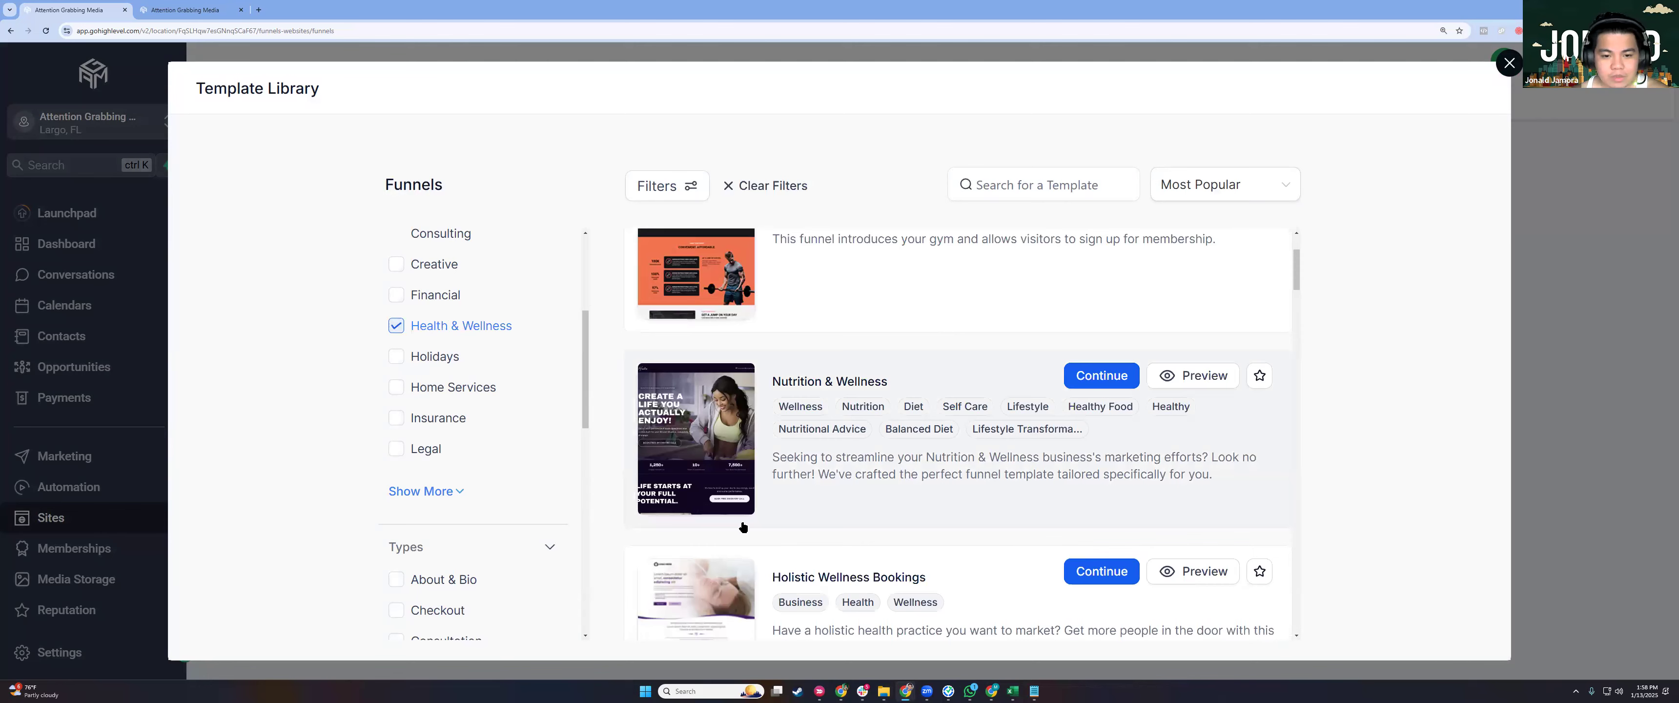
scroll(743, 527, "down", 5)
scroll(867, 392, "up", 5)
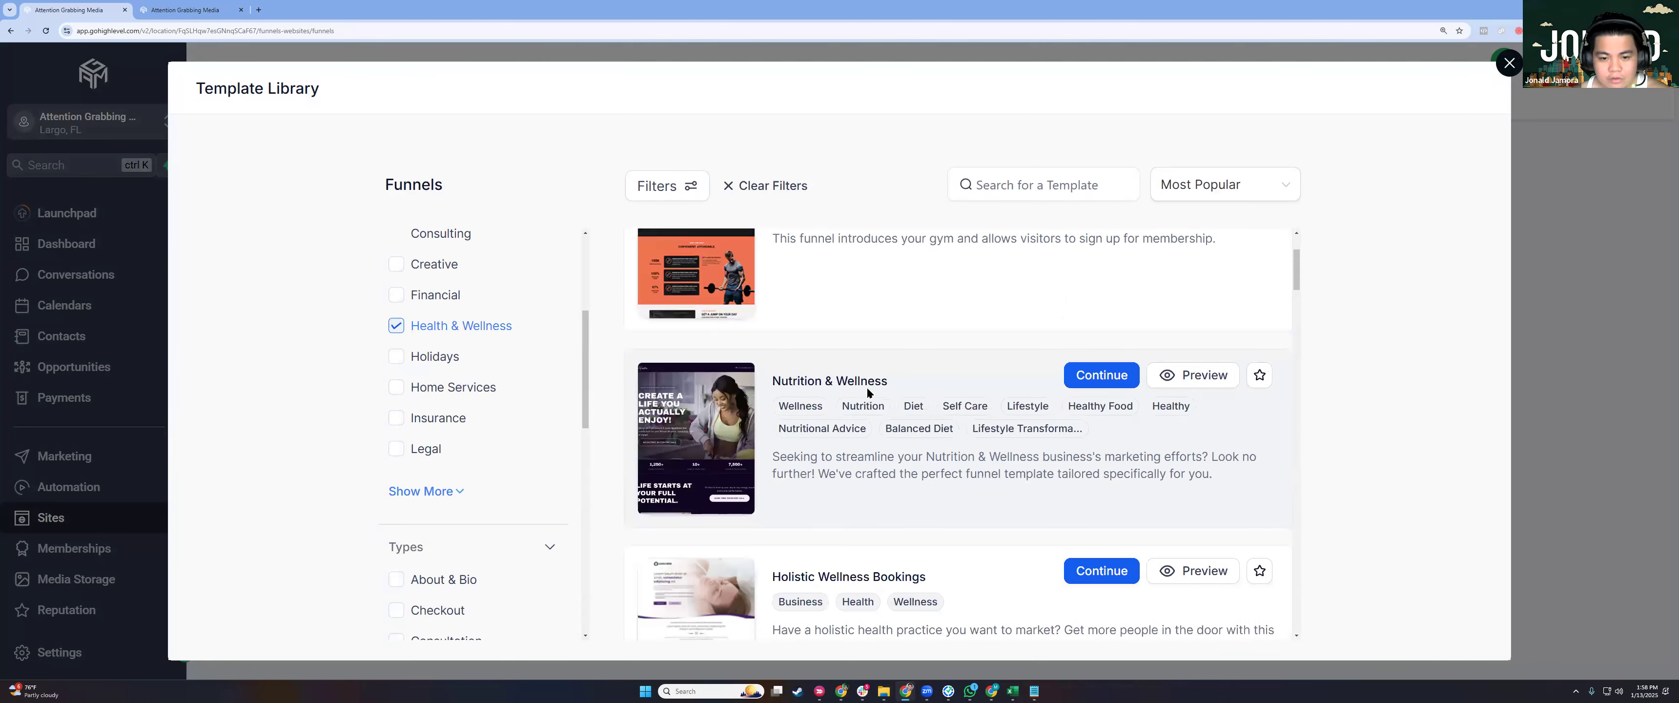
scroll(867, 392, "down", 4)
scroll(867, 392, "down", 5)
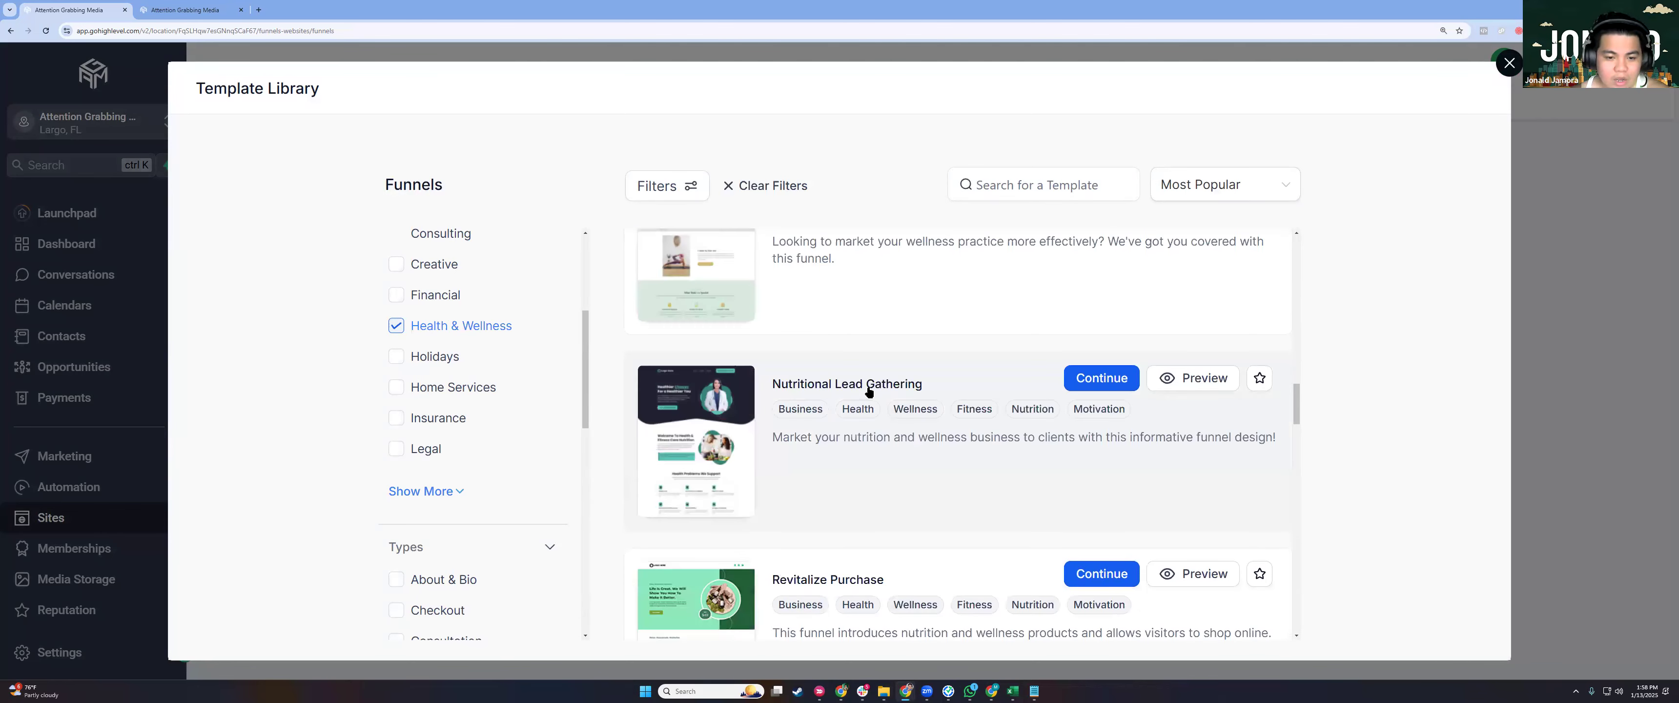
scroll(868, 392, "up", 3)
scroll(866, 528, "up", 3)
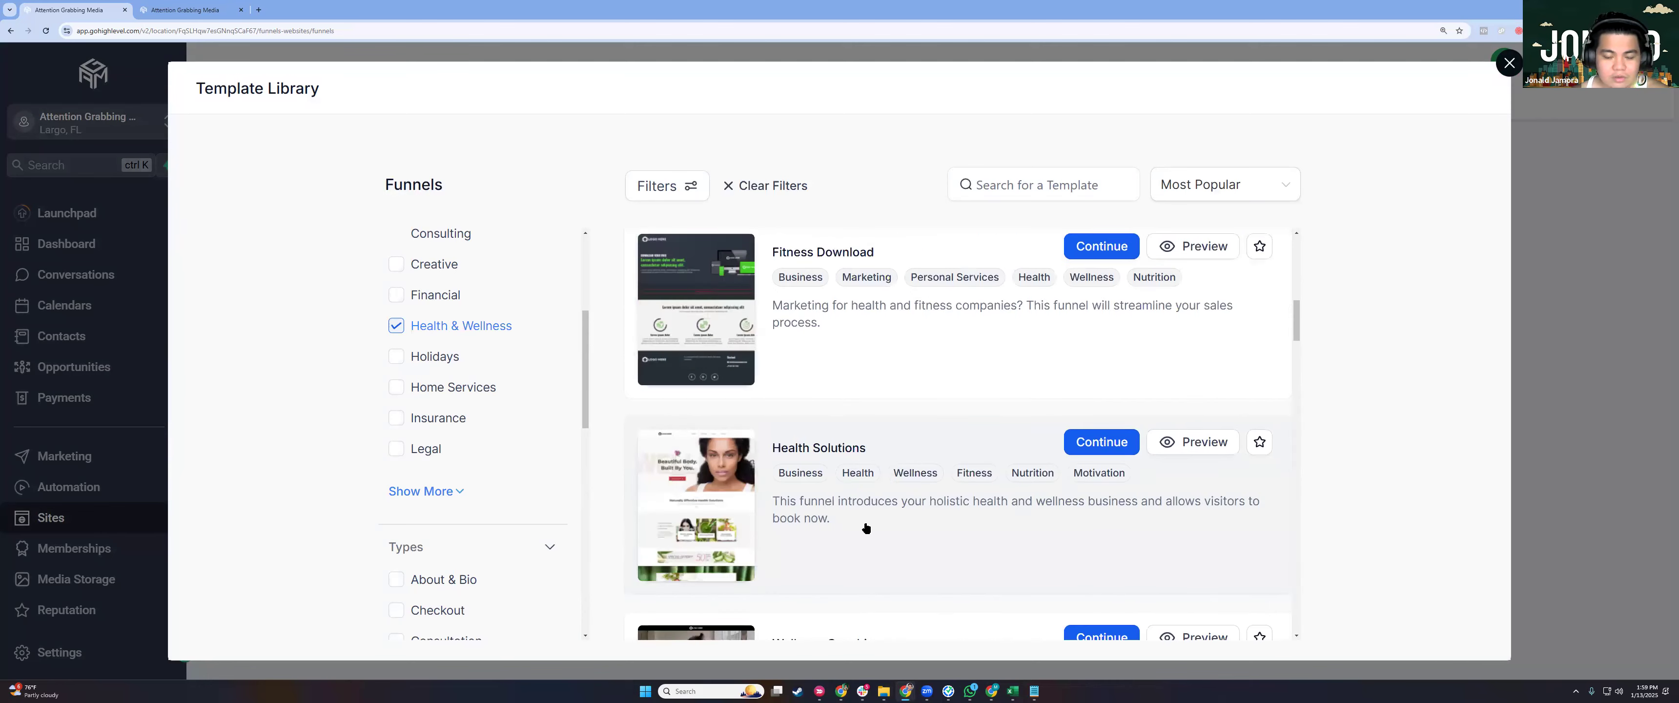
scroll(865, 528, "down", 4)
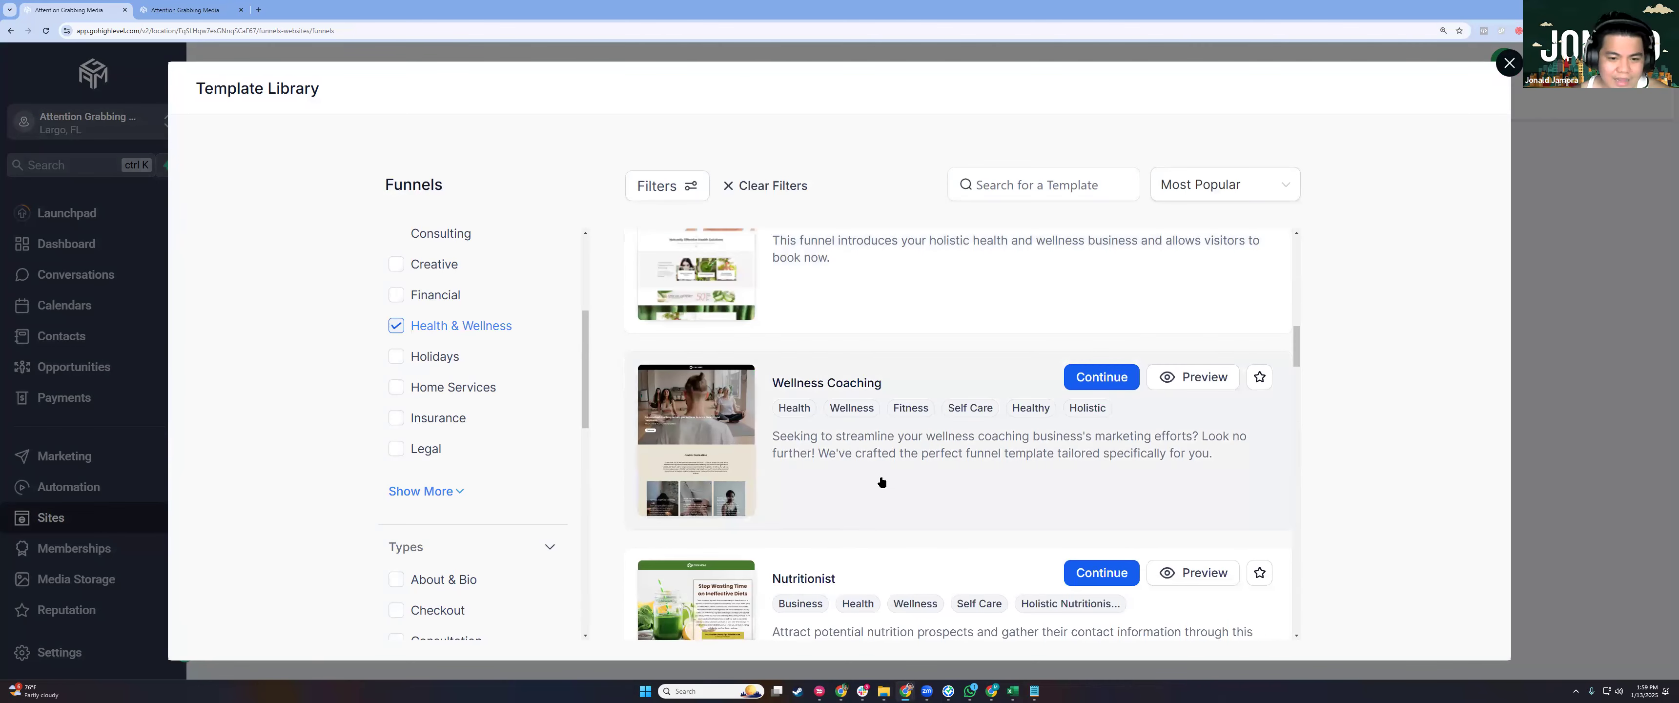
scroll(876, 486, "down", 4)
scroll(984, 428, "down", 4)
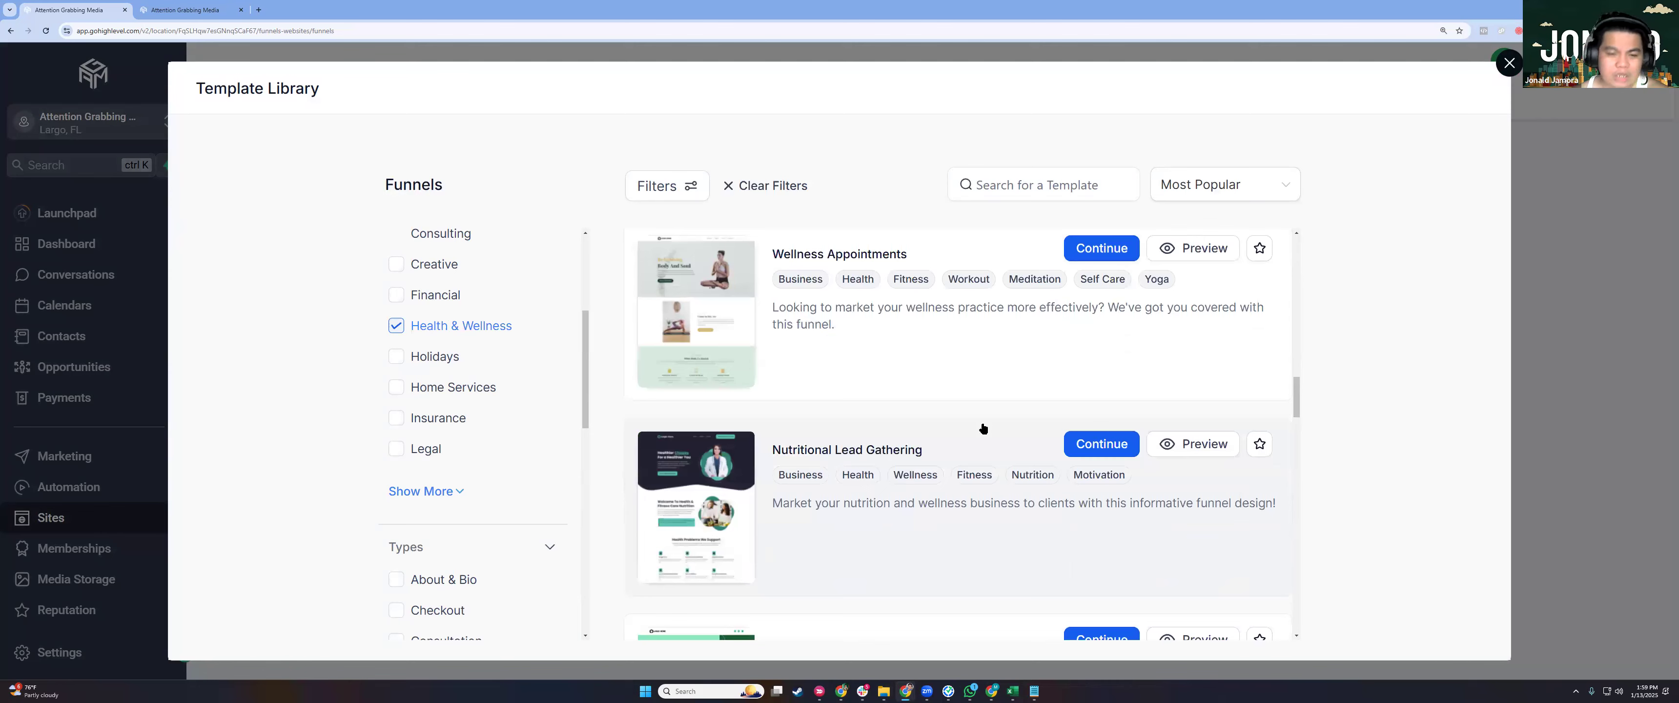
scroll(983, 428, "down", 4)
scroll(984, 429, "down", 4)
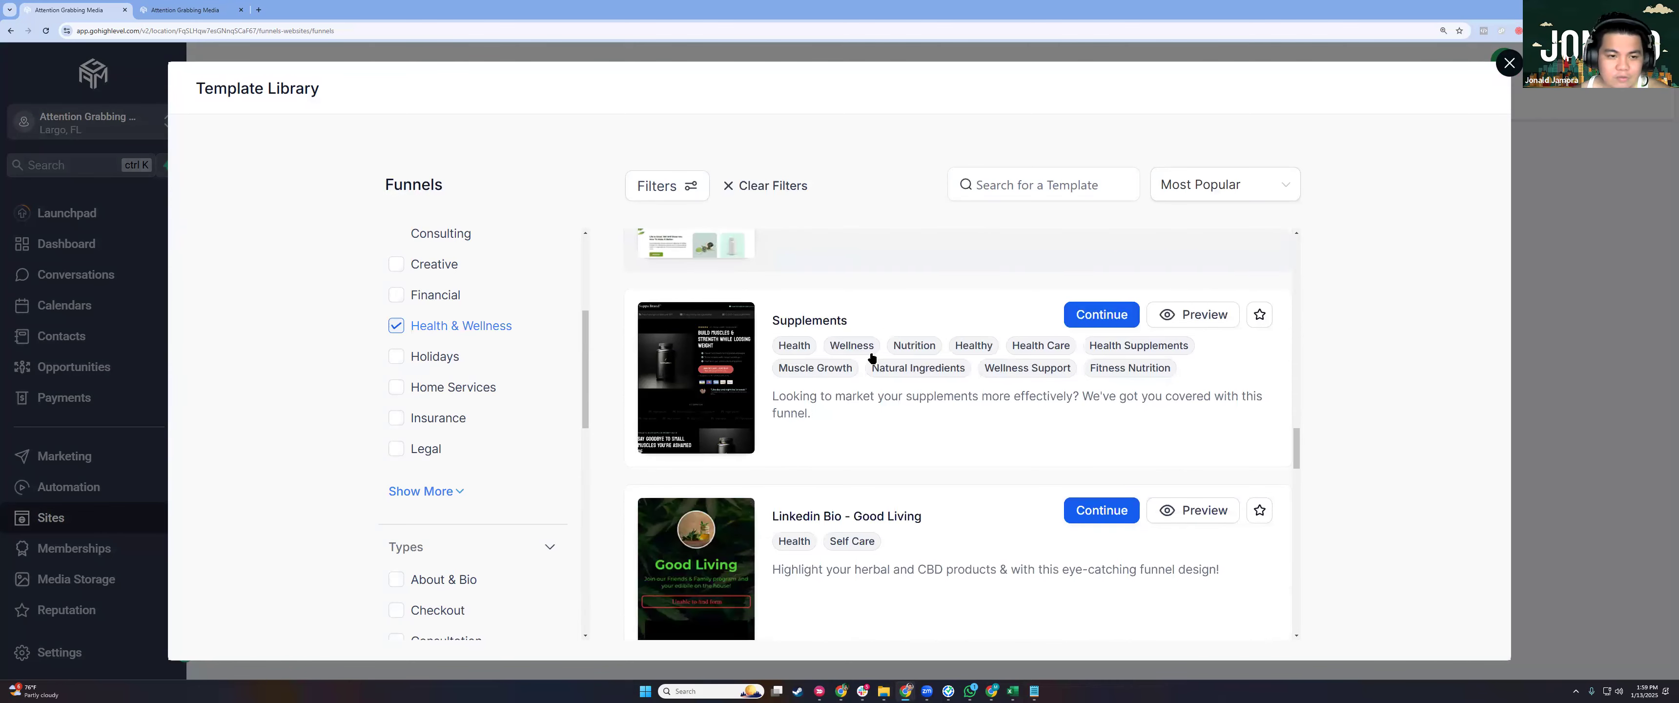
scroll(872, 358, "down", 4)
scroll(514, 508, "down", 3)
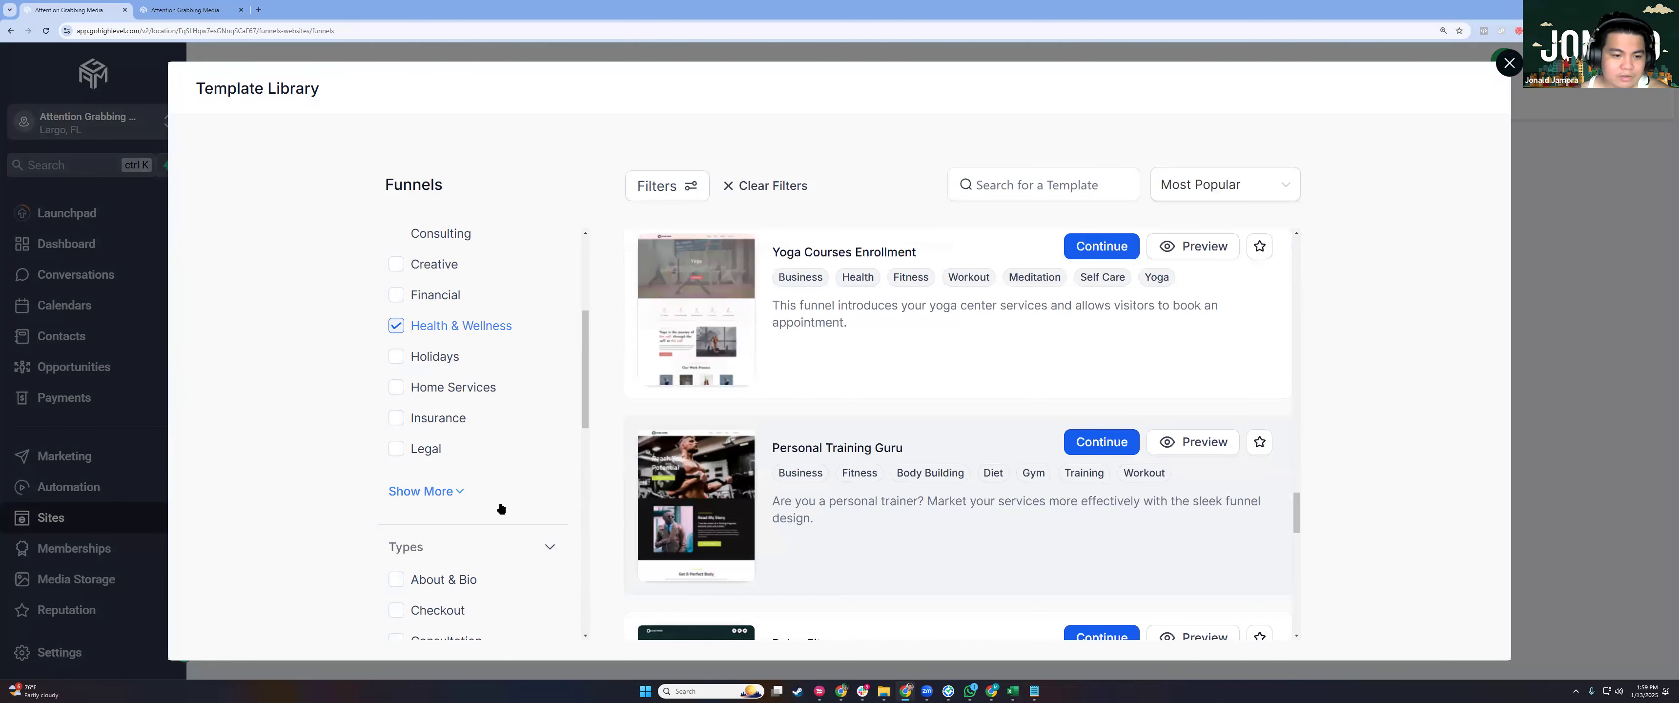
scroll(501, 511, "down", 4)
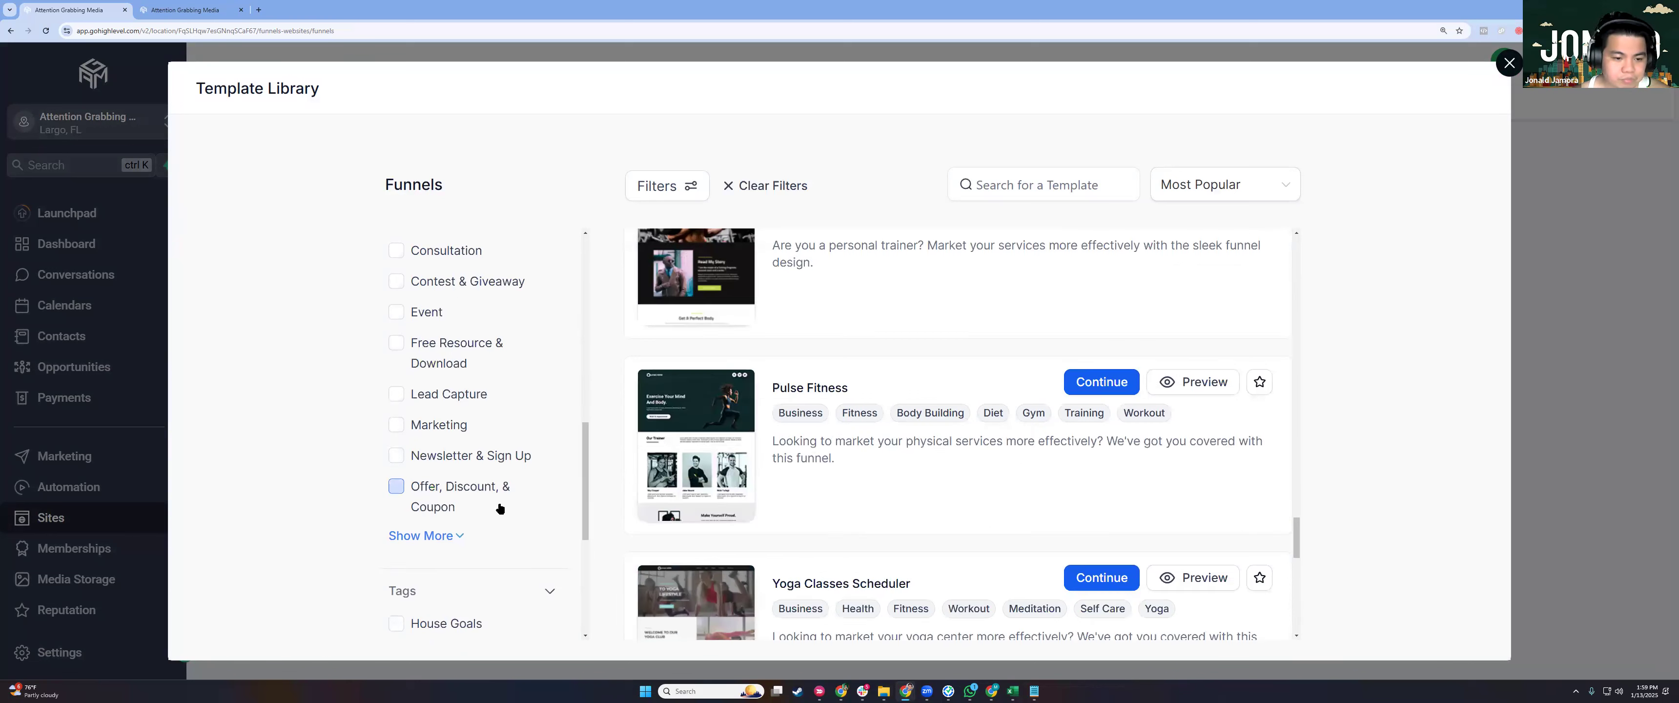
Narrow to Lead Capture templates and use Nutrition Food Specialists for the new funnel.
left_click(449, 394)
scroll(506, 414, "up", 3)
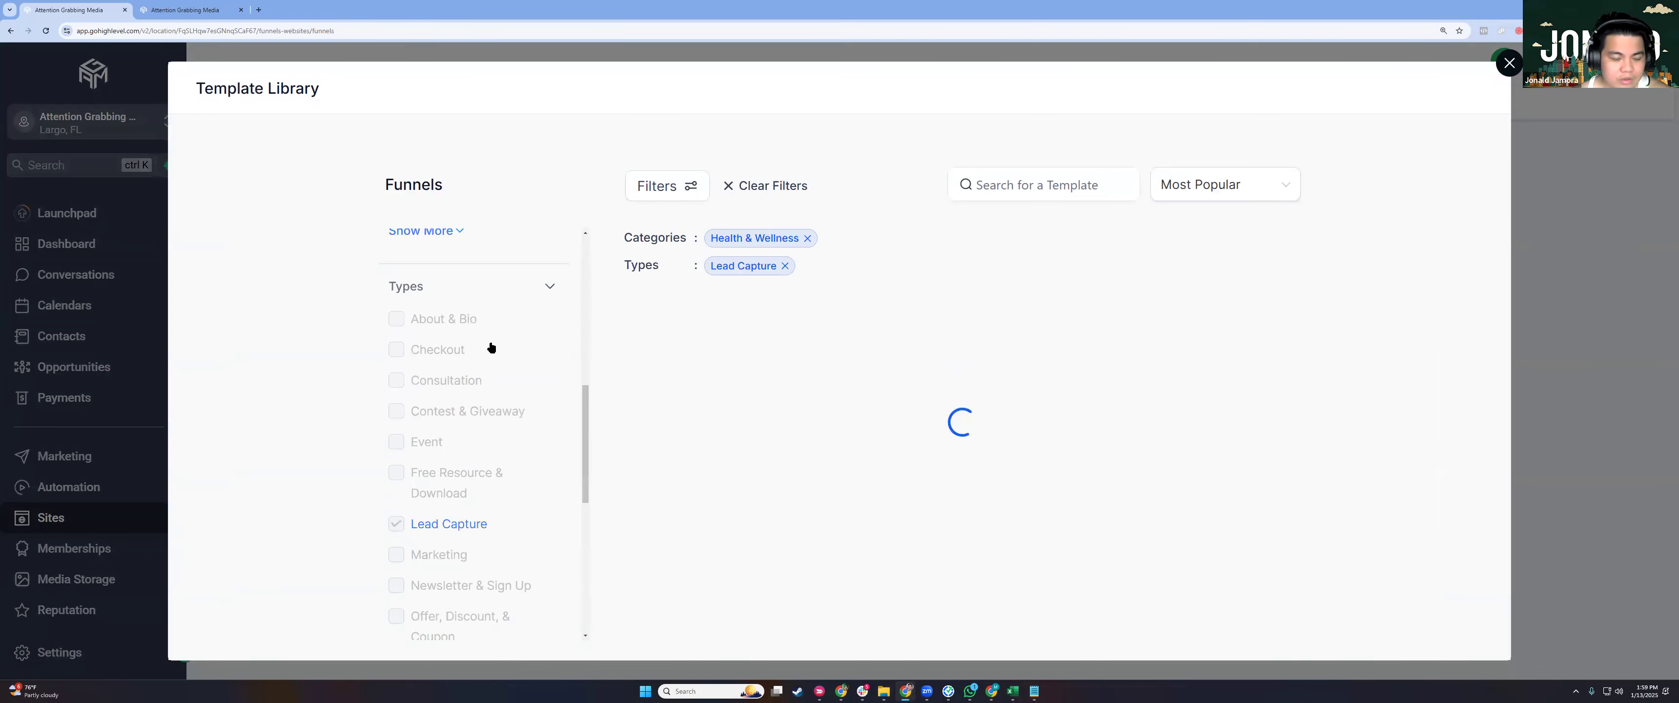
scroll(439, 432, "up", 2)
scroll(450, 318, "up", 4)
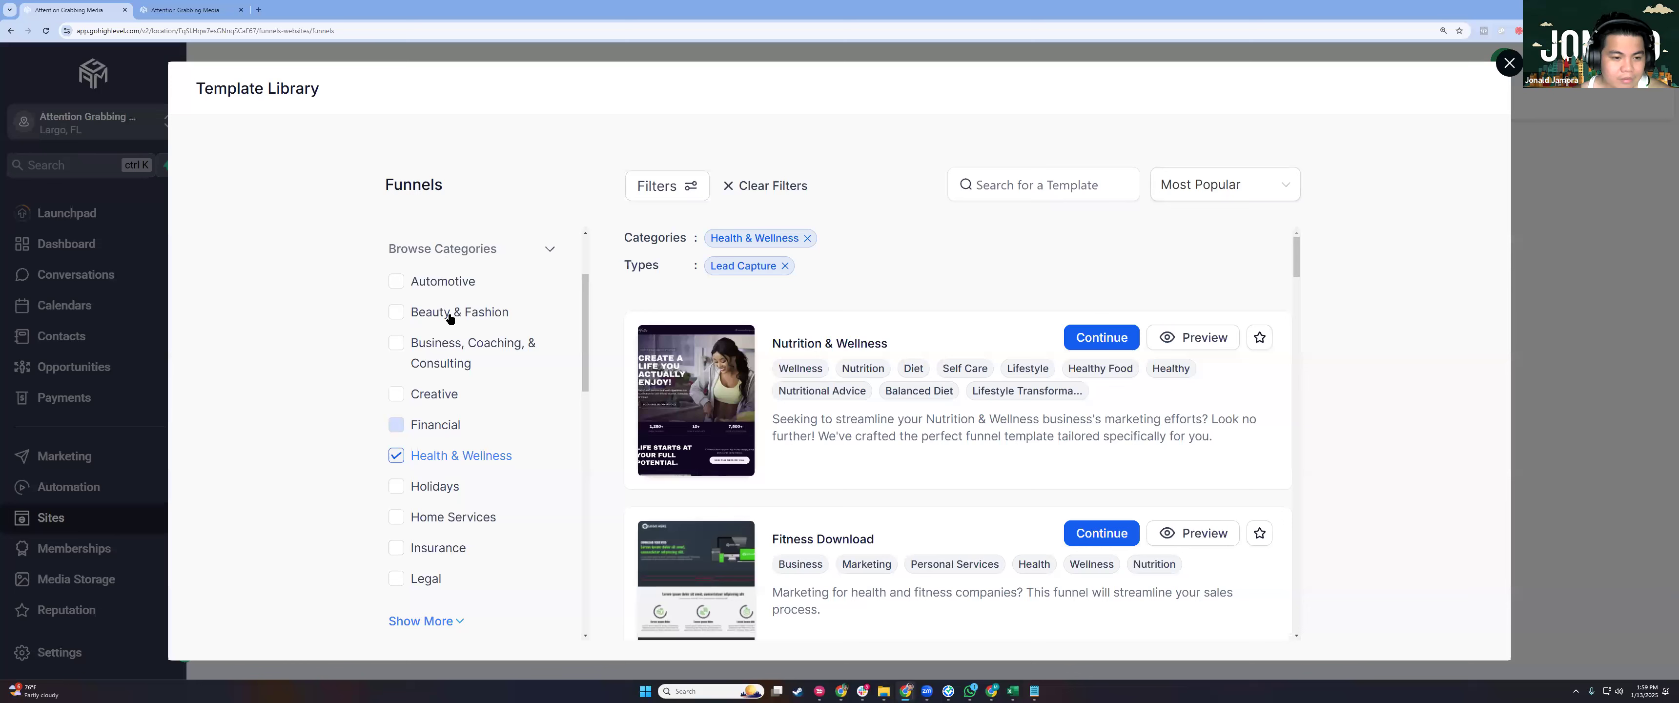
scroll(444, 366, "down", 4)
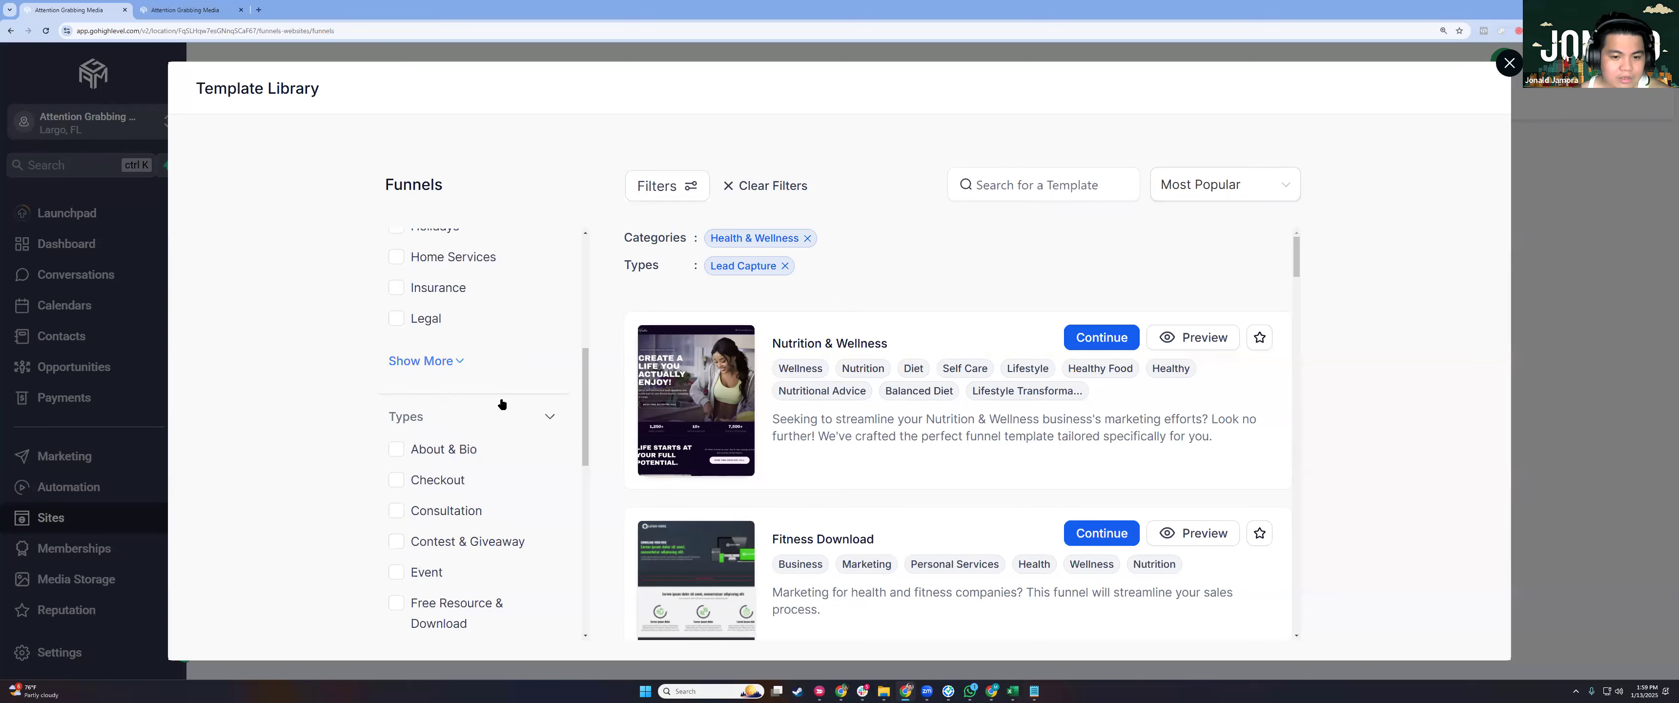
scroll(502, 406, "down", 3)
scroll(837, 291, "down", 3)
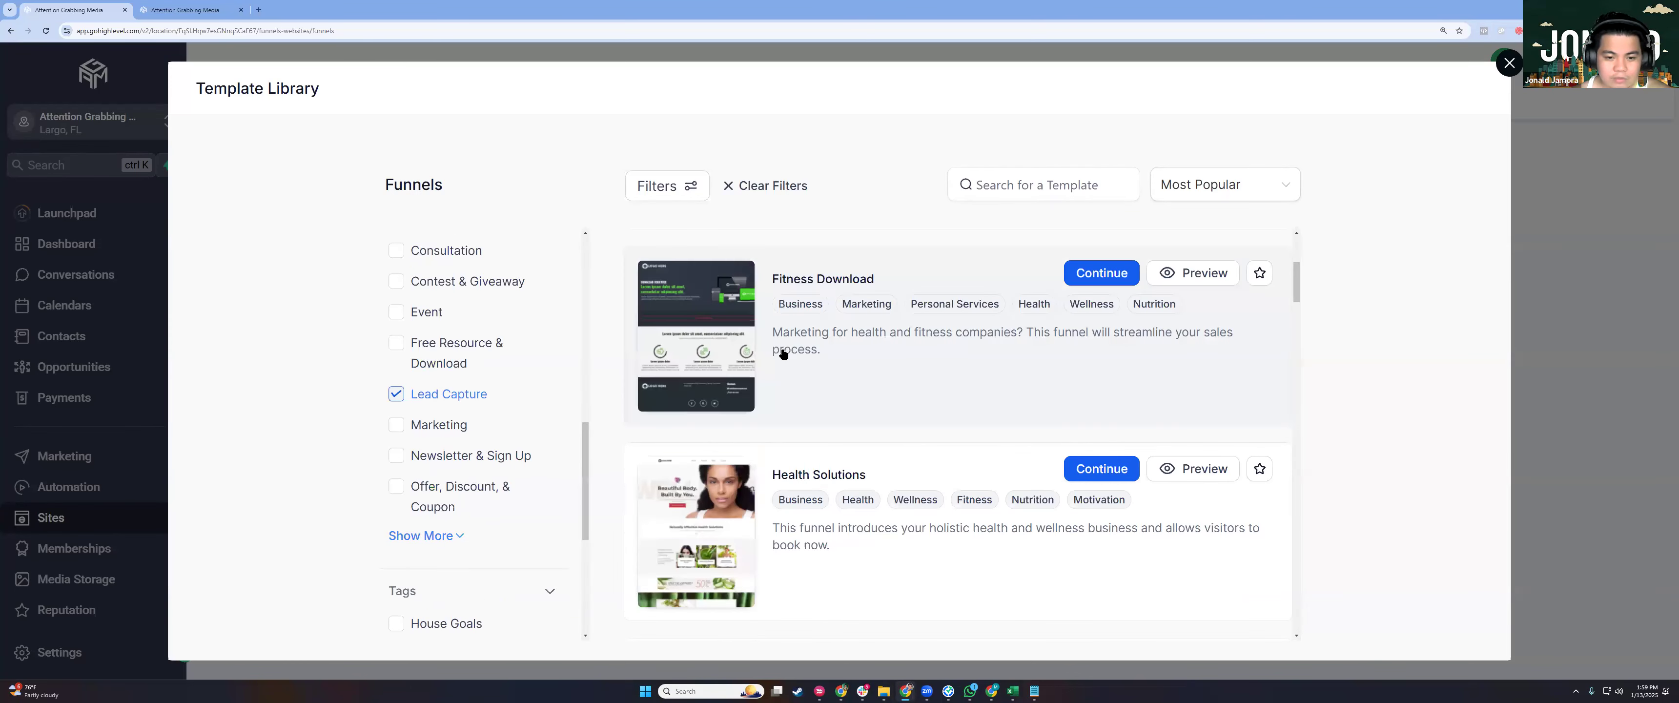
scroll(781, 369, "down", 4)
scroll(780, 369, "down", 5)
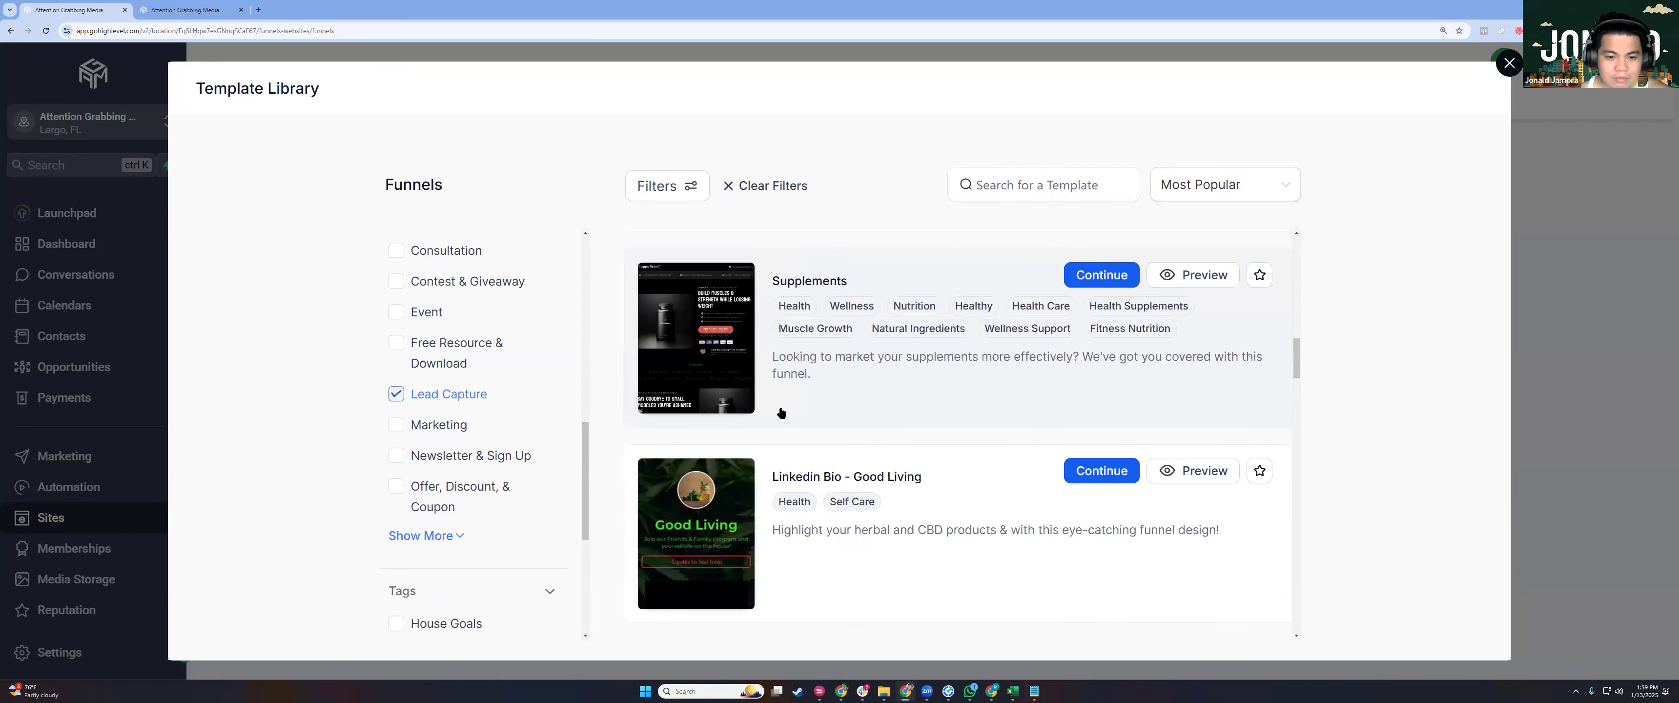
scroll(782, 414, "down", 4)
scroll(987, 389, "up", 6)
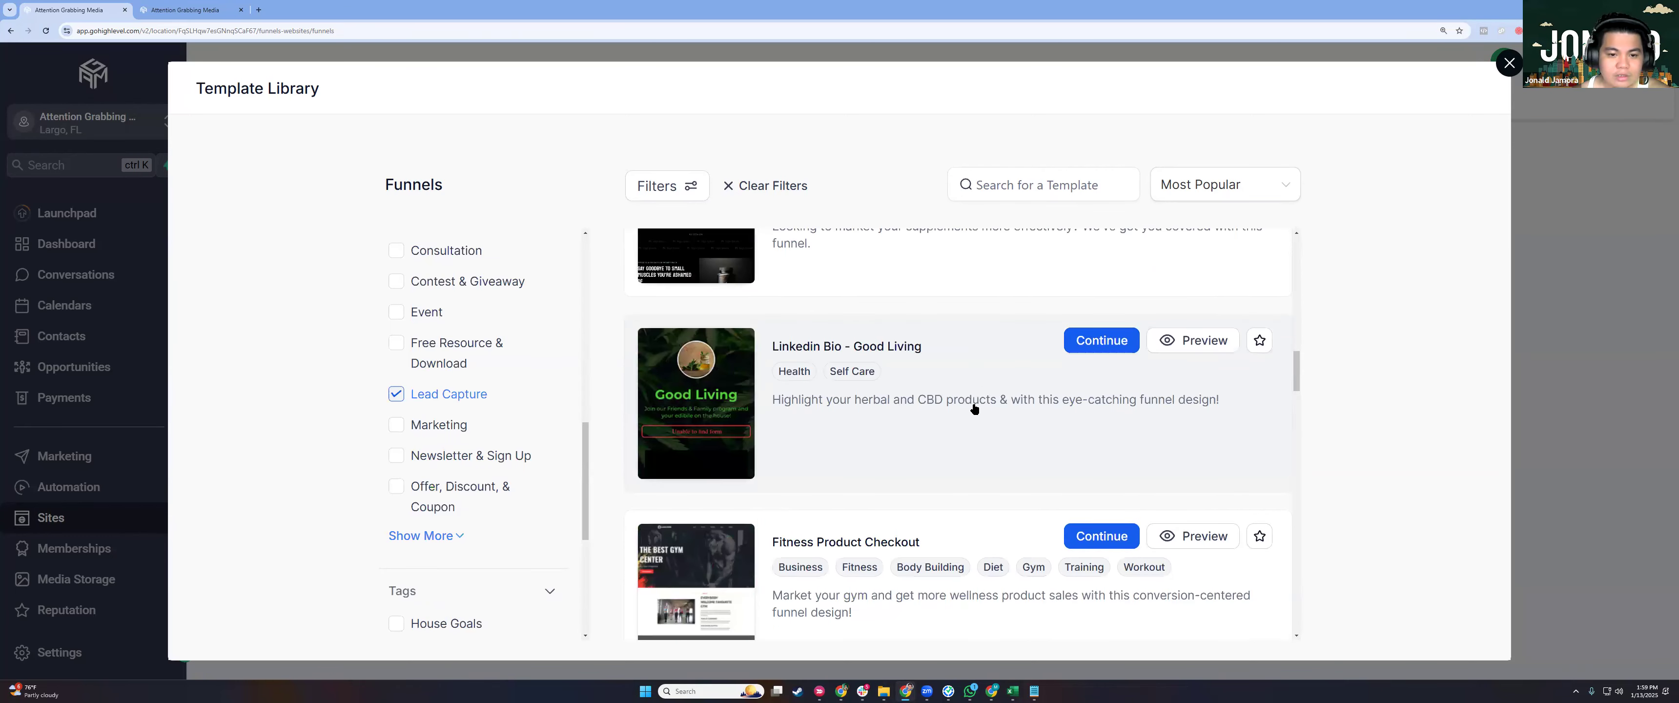
scroll(975, 410, "down", 6)
scroll(975, 409, "down", 5)
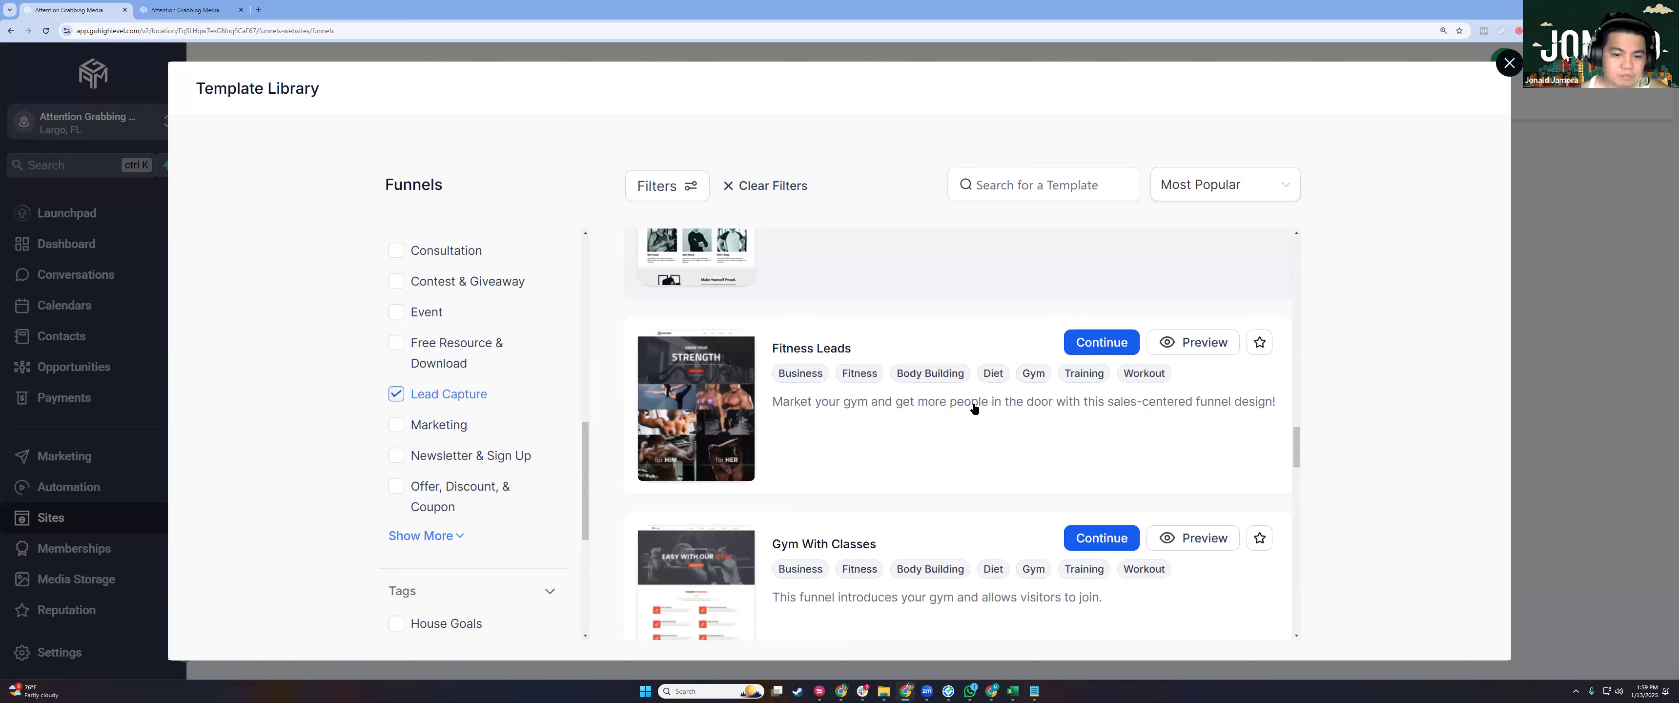
scroll(975, 409, "down", 4)
scroll(974, 409, "down", 5)
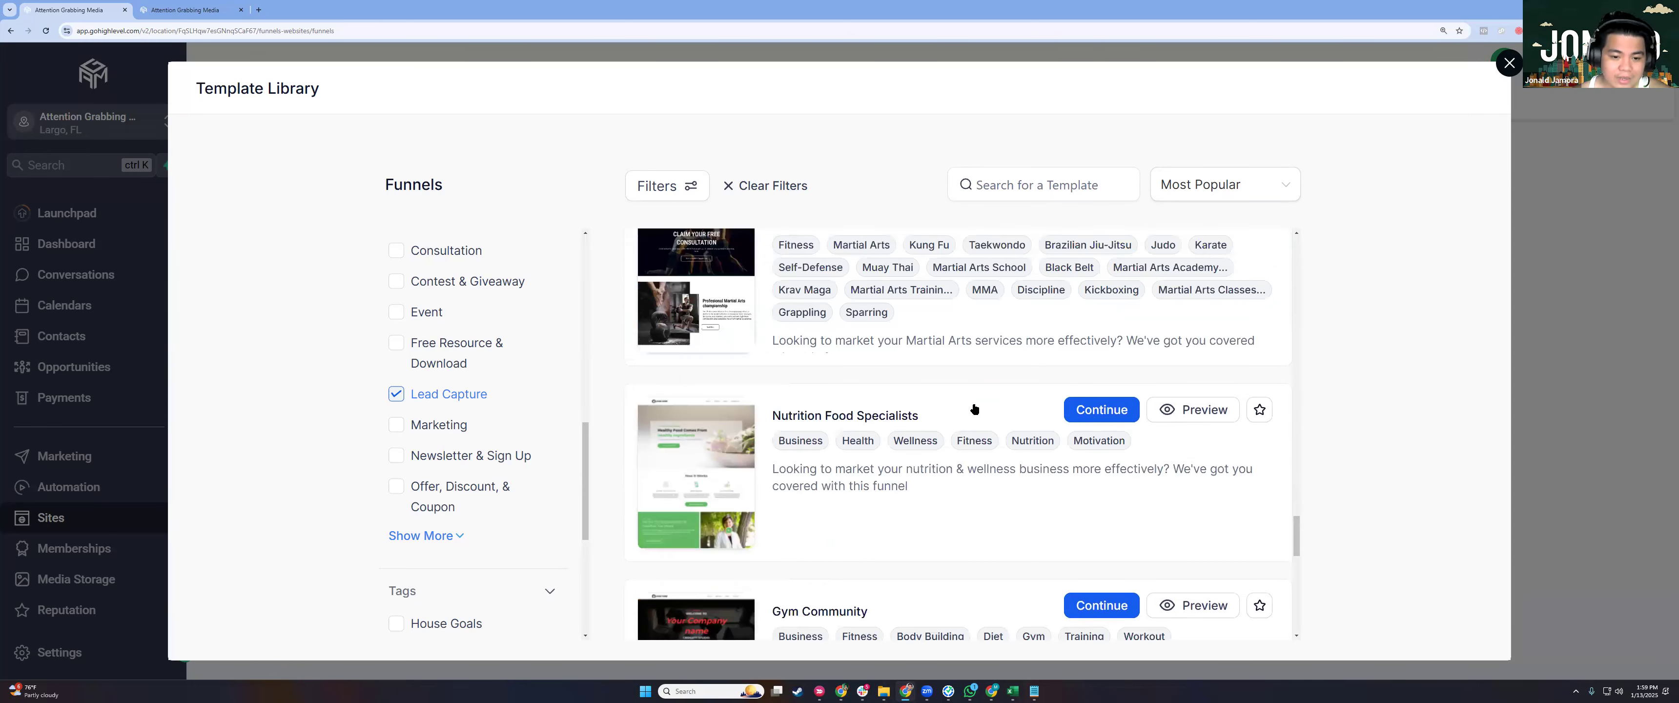
scroll(972, 466, "down", 5)
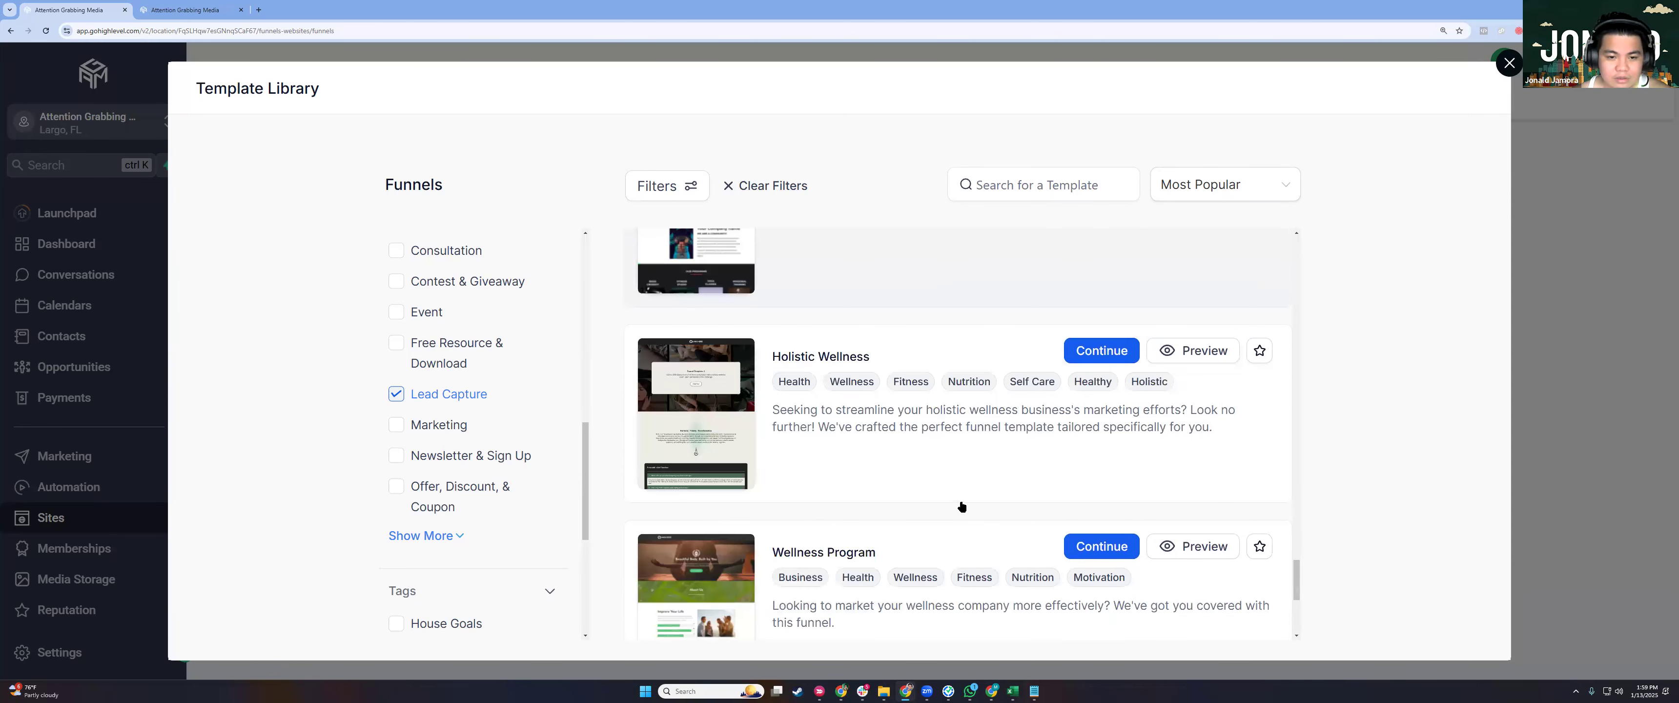
scroll(961, 506, "down", 5)
scroll(961, 506, "up", 3)
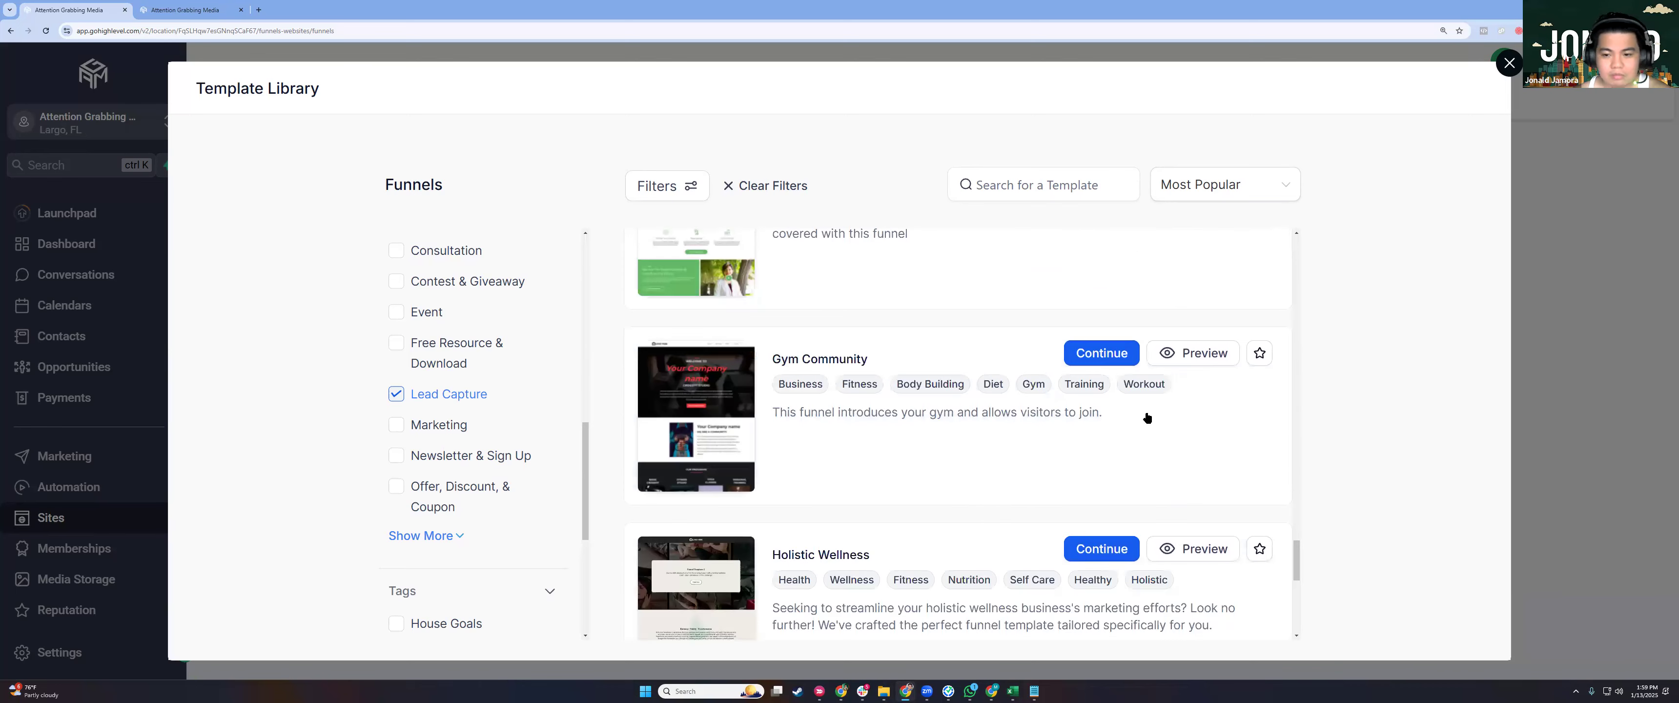
scroll(1108, 435, "up", 2)
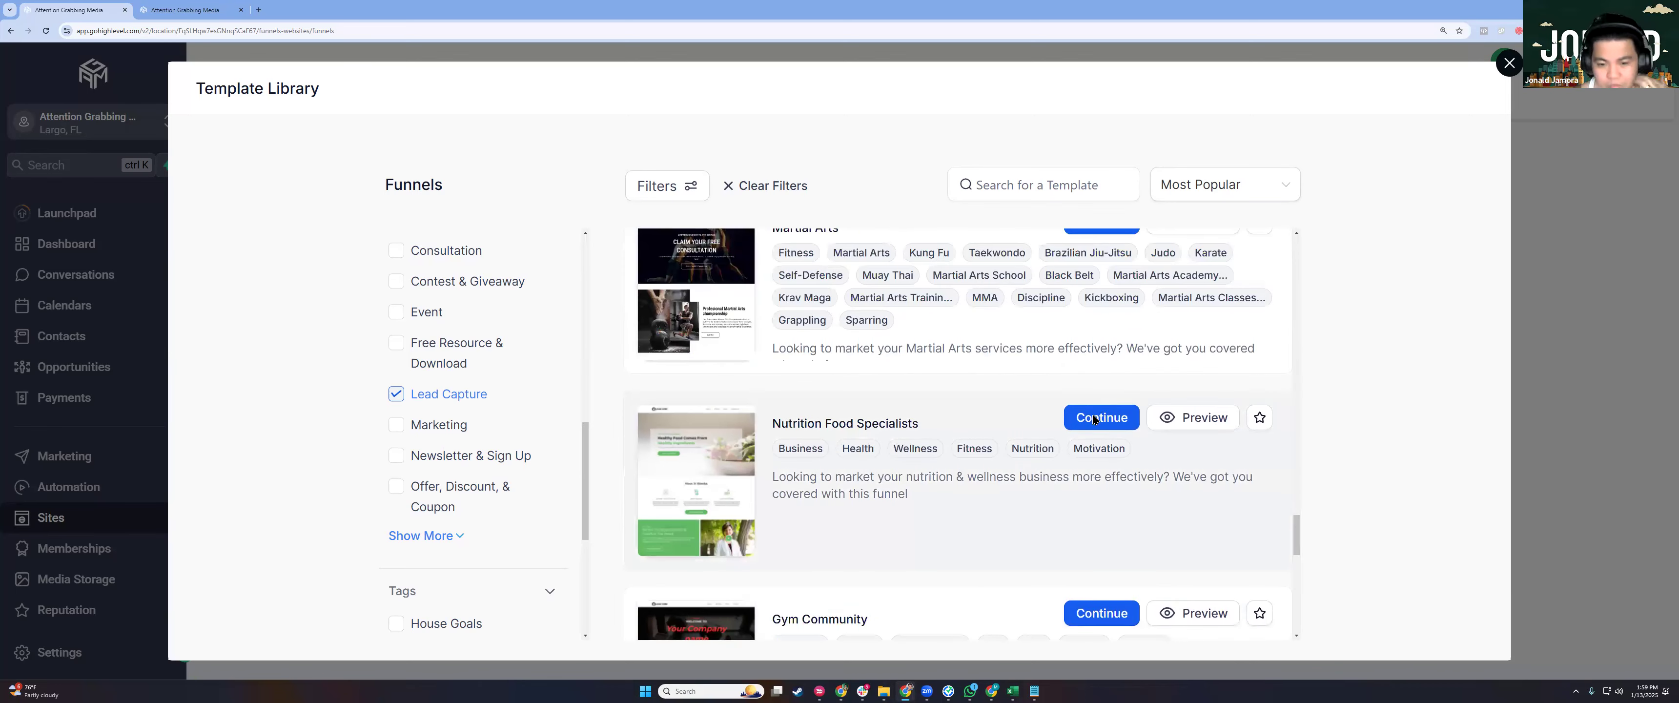
left_click(1094, 419)
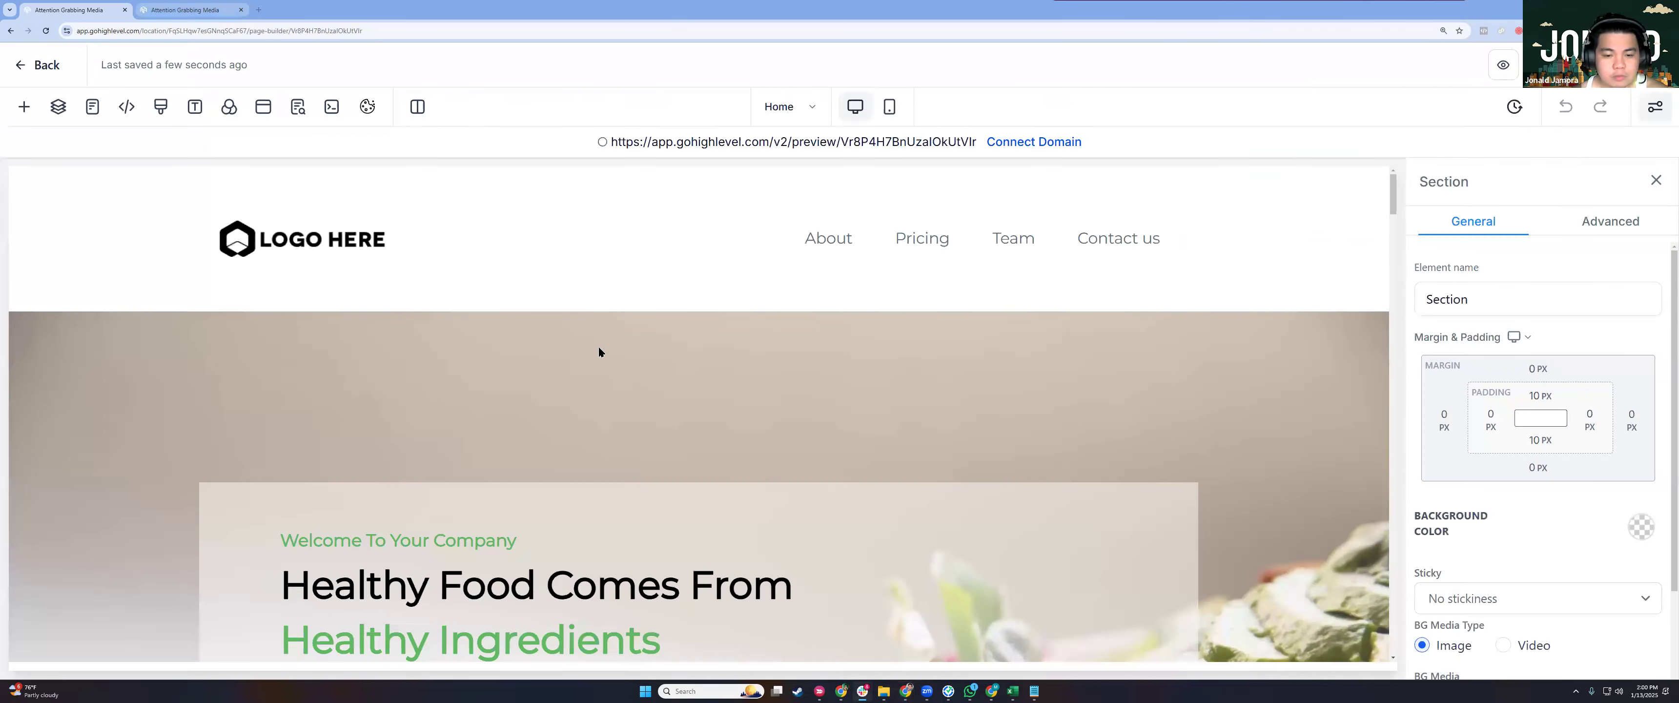
Delete the header section containing the logo and navigation menu.
scroll(600, 351, "down", 4)
scroll(684, 411, "down", 4)
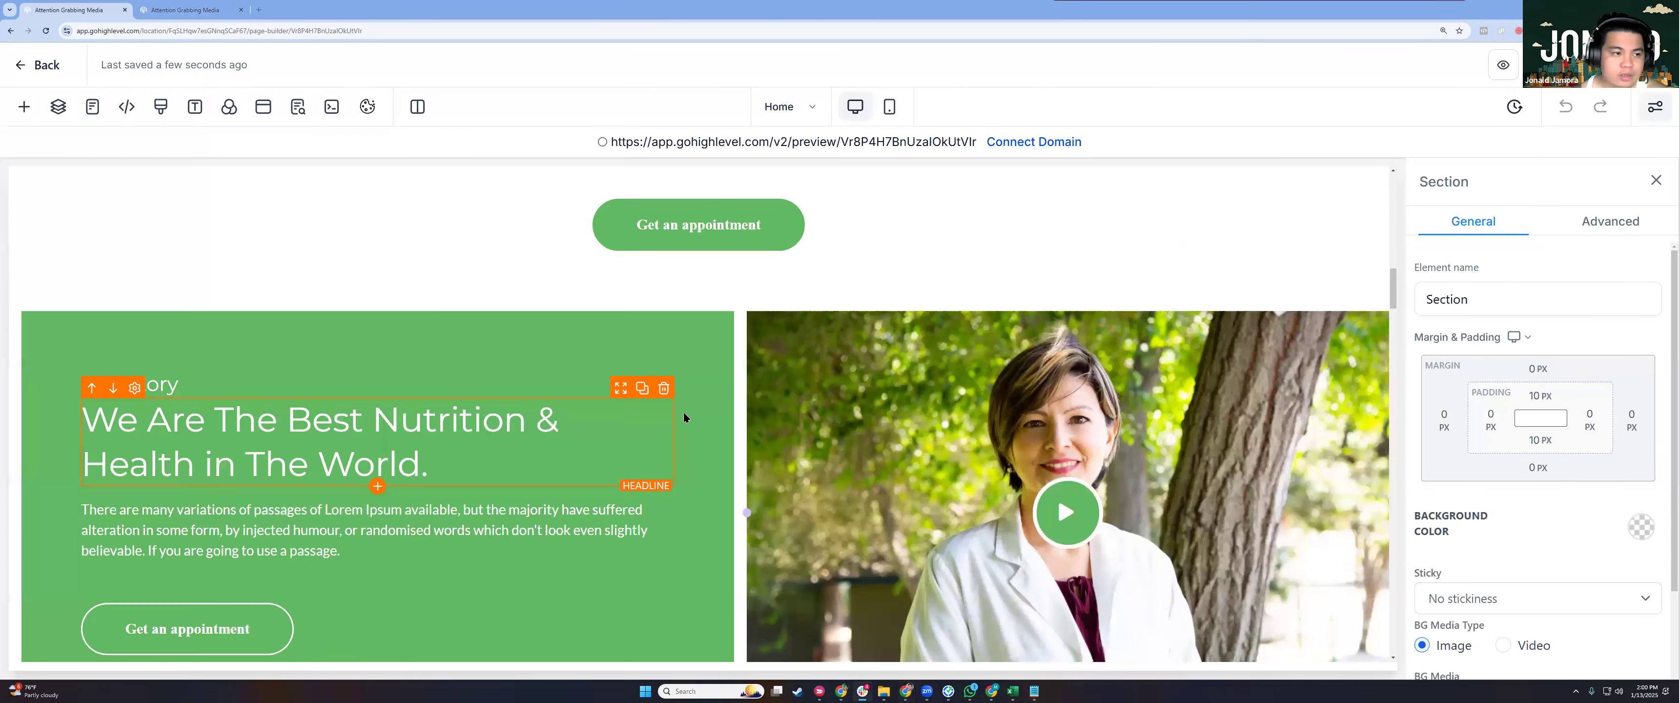
scroll(652, 391, "up", 8)
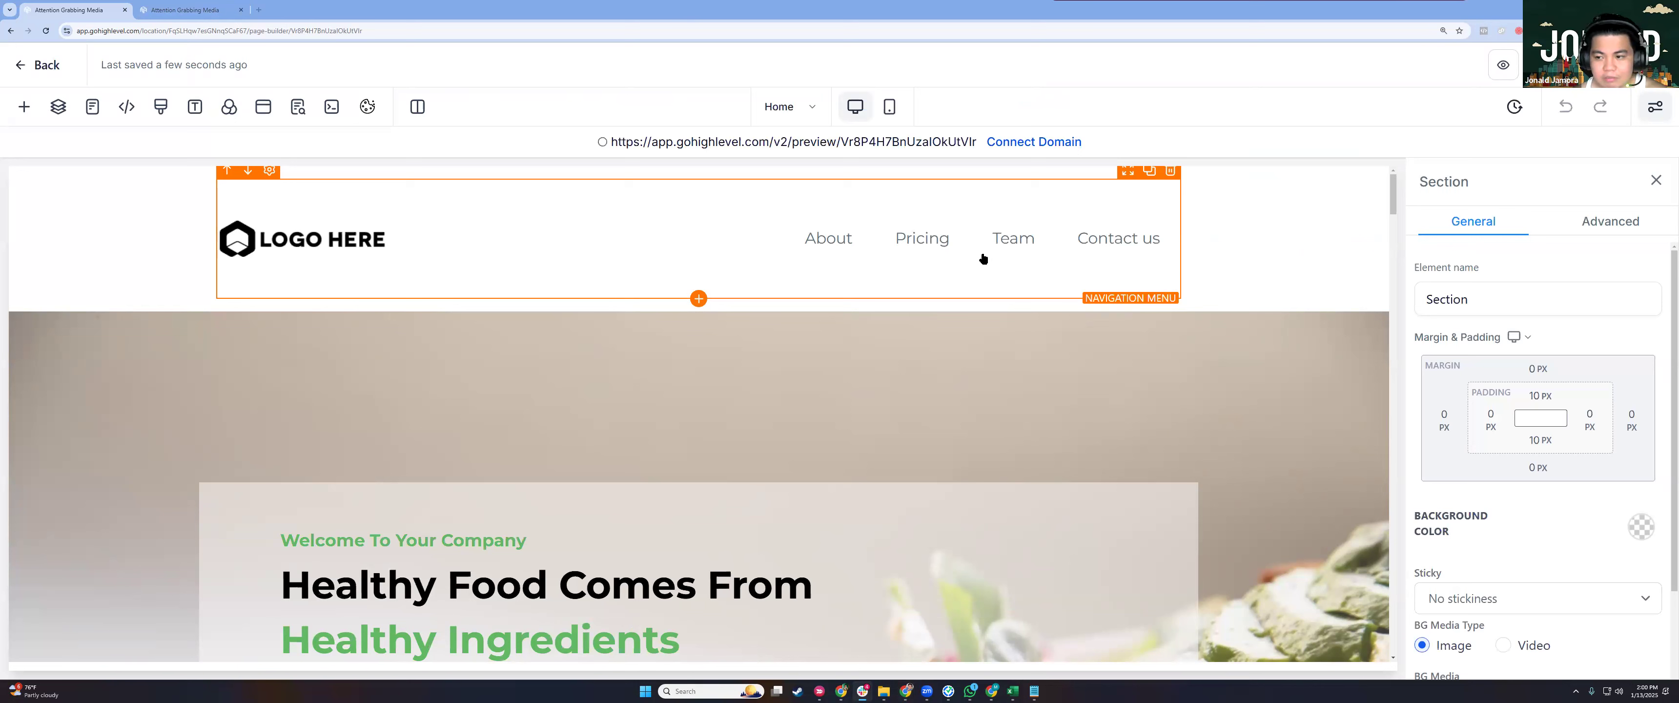
left_click(1024, 243)
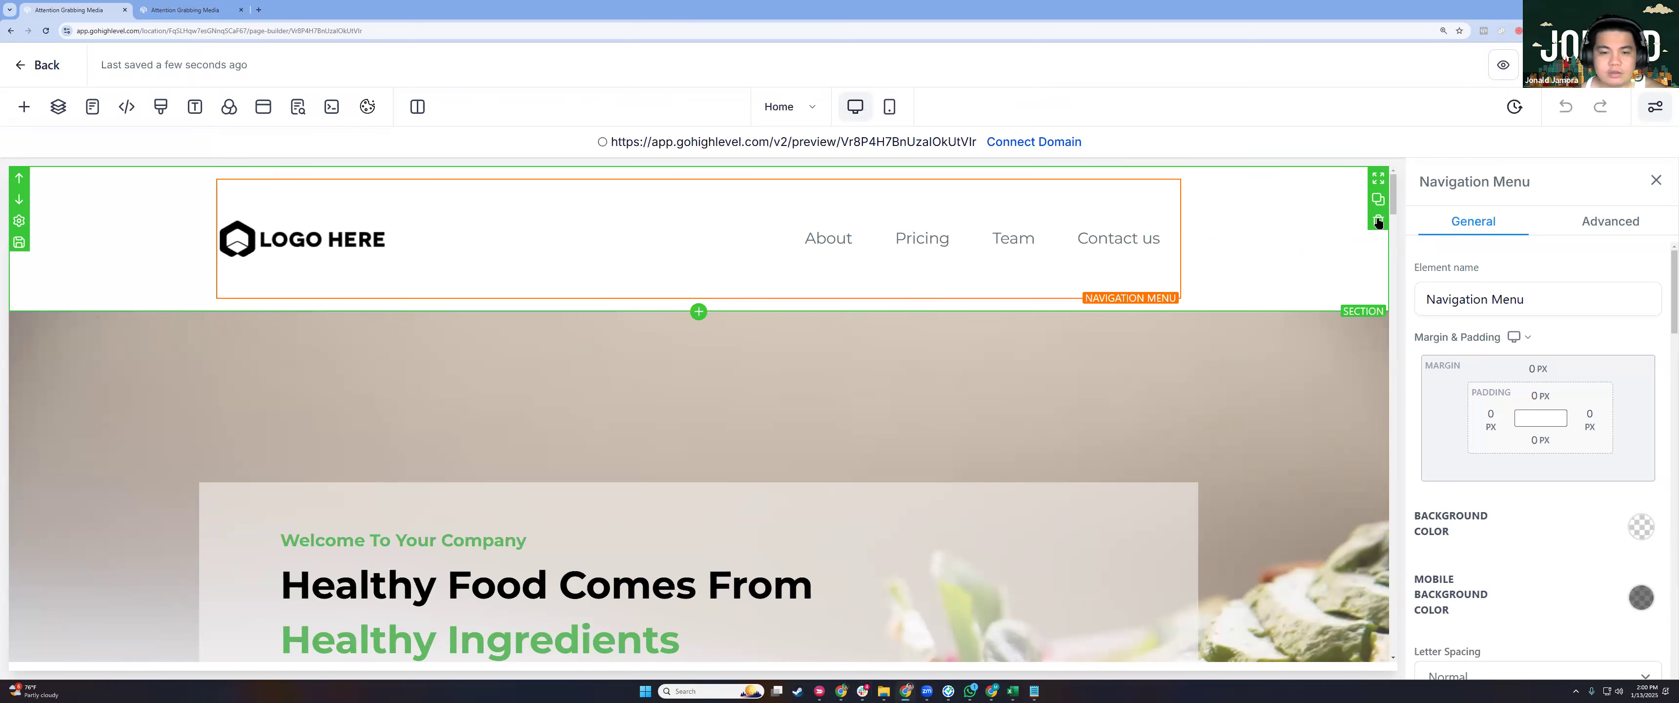
left_click(1379, 224)
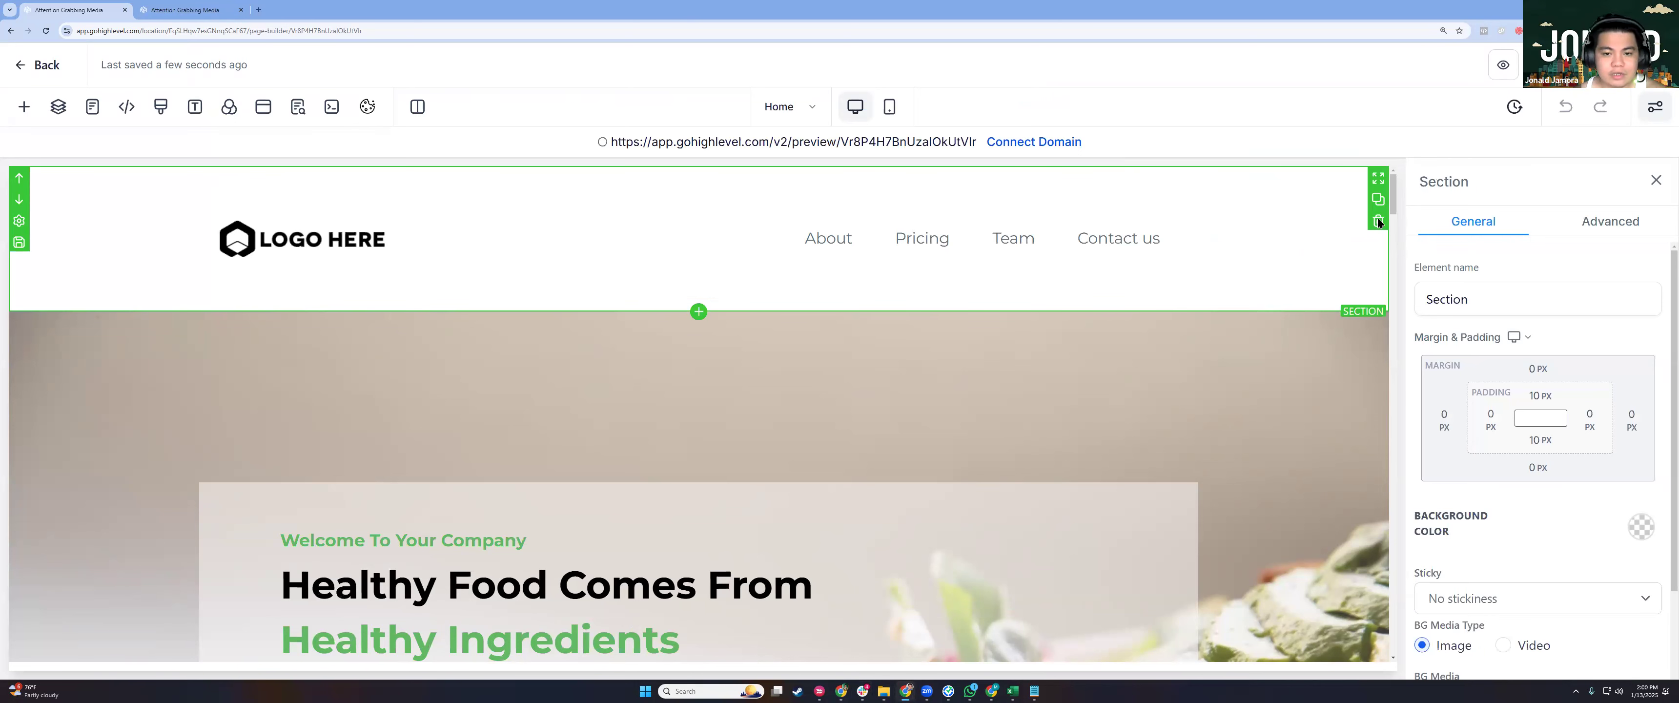
key("Delete")
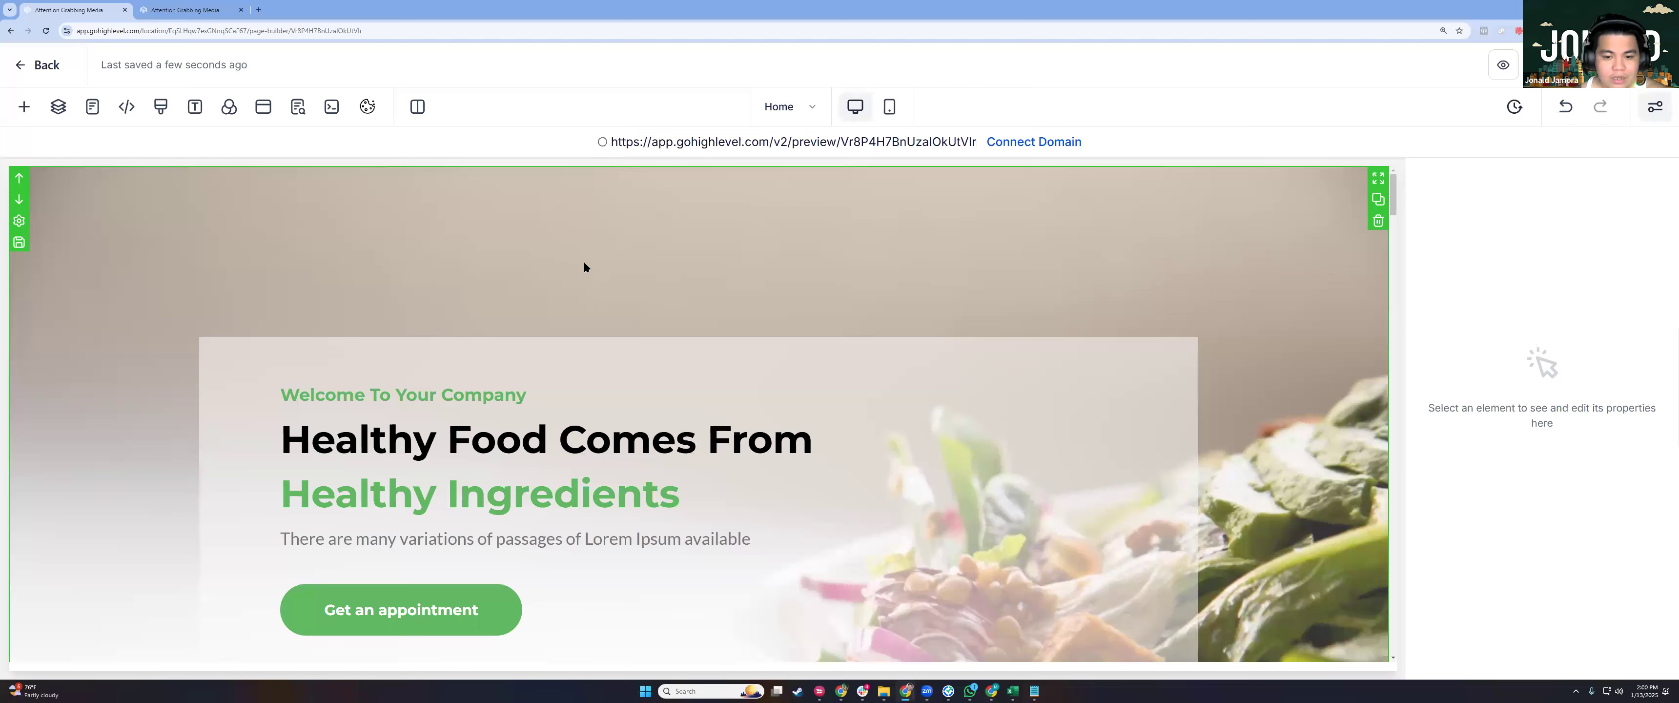
Scroll through the page to review How It Works, Schedule, Story, testimonials and Blog sections.
scroll(709, 304, "down", 5)
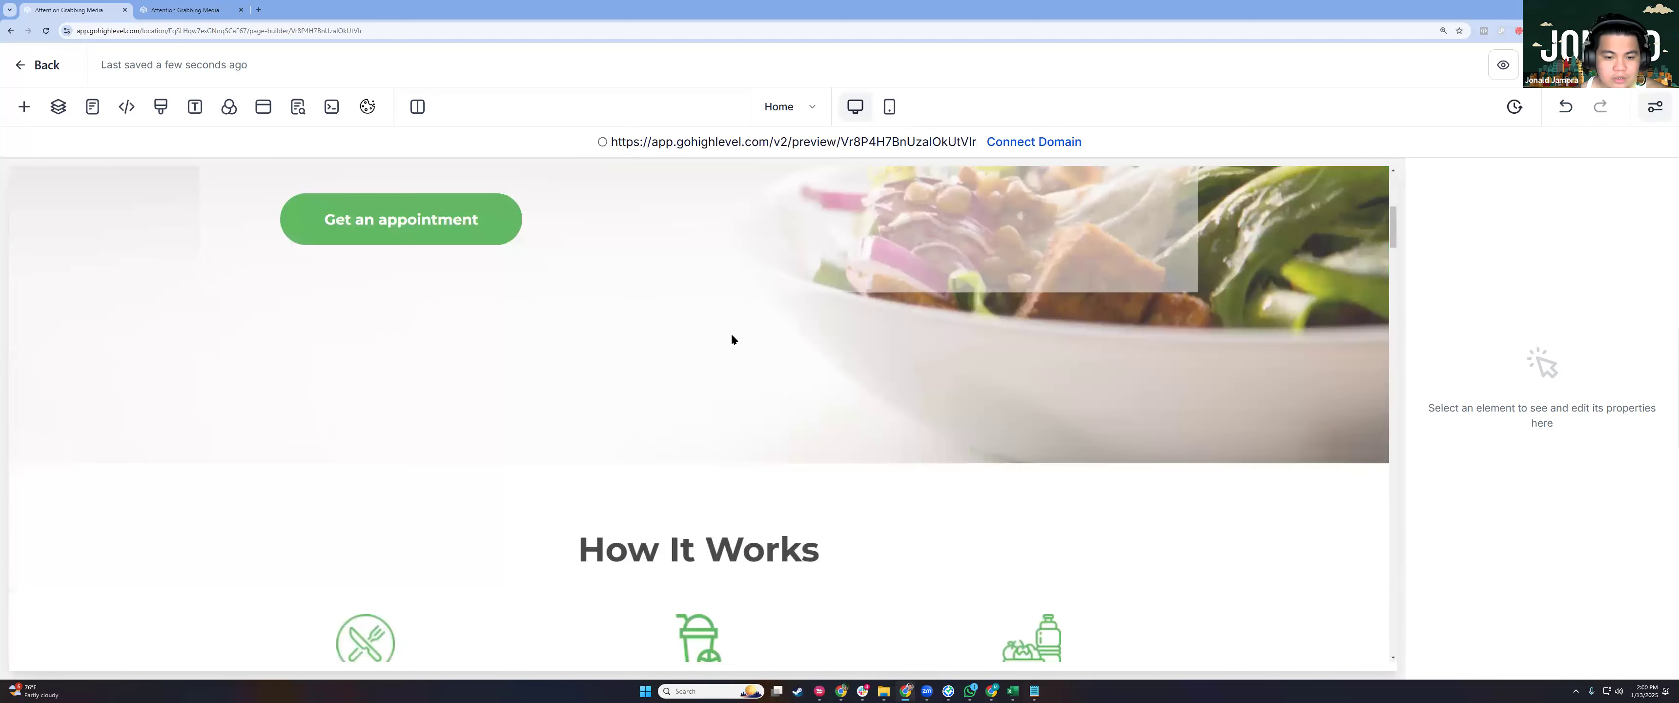
scroll(731, 338, "down", 4)
scroll(733, 339, "down", 8)
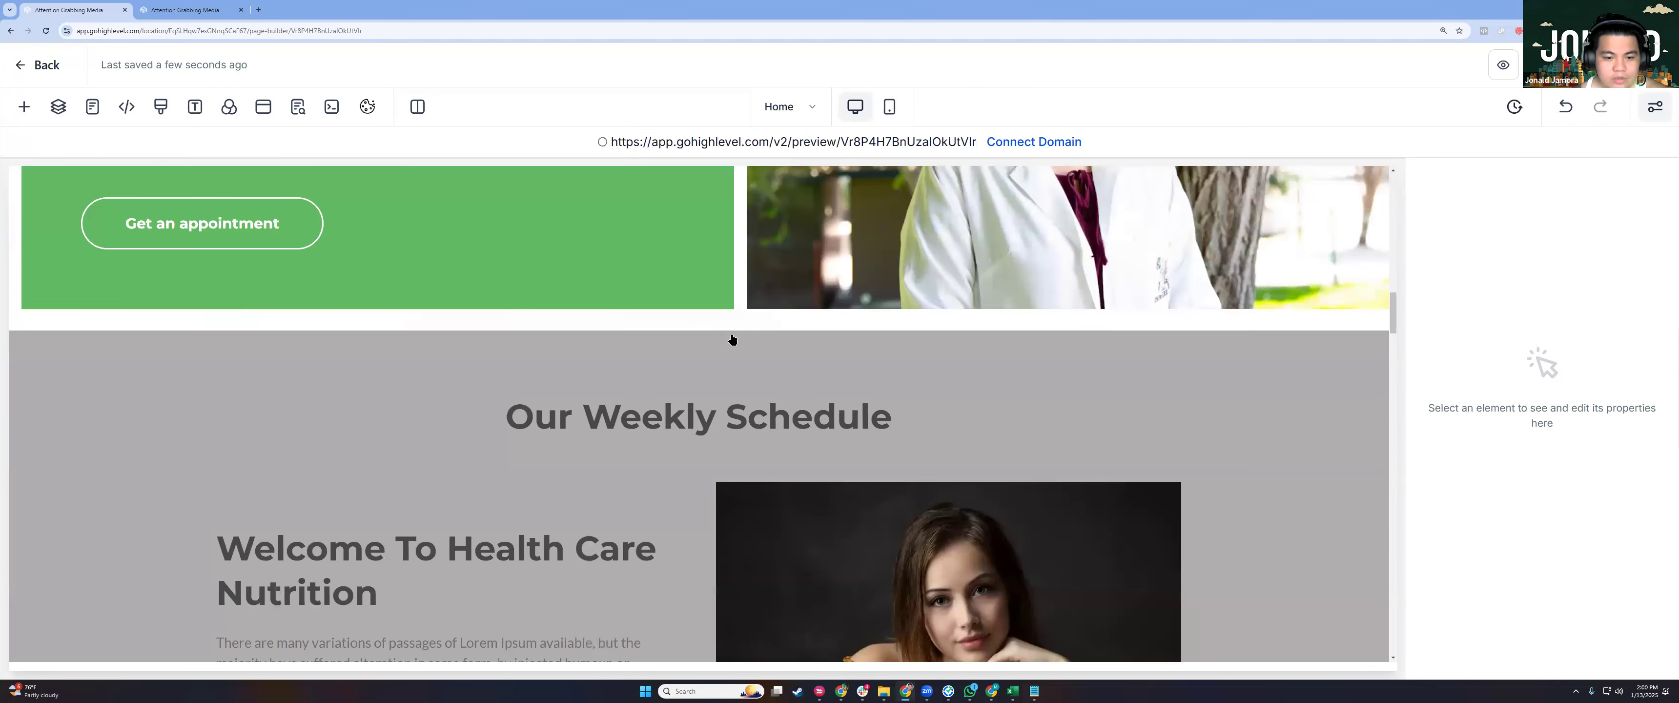
scroll(731, 332, "down", 10)
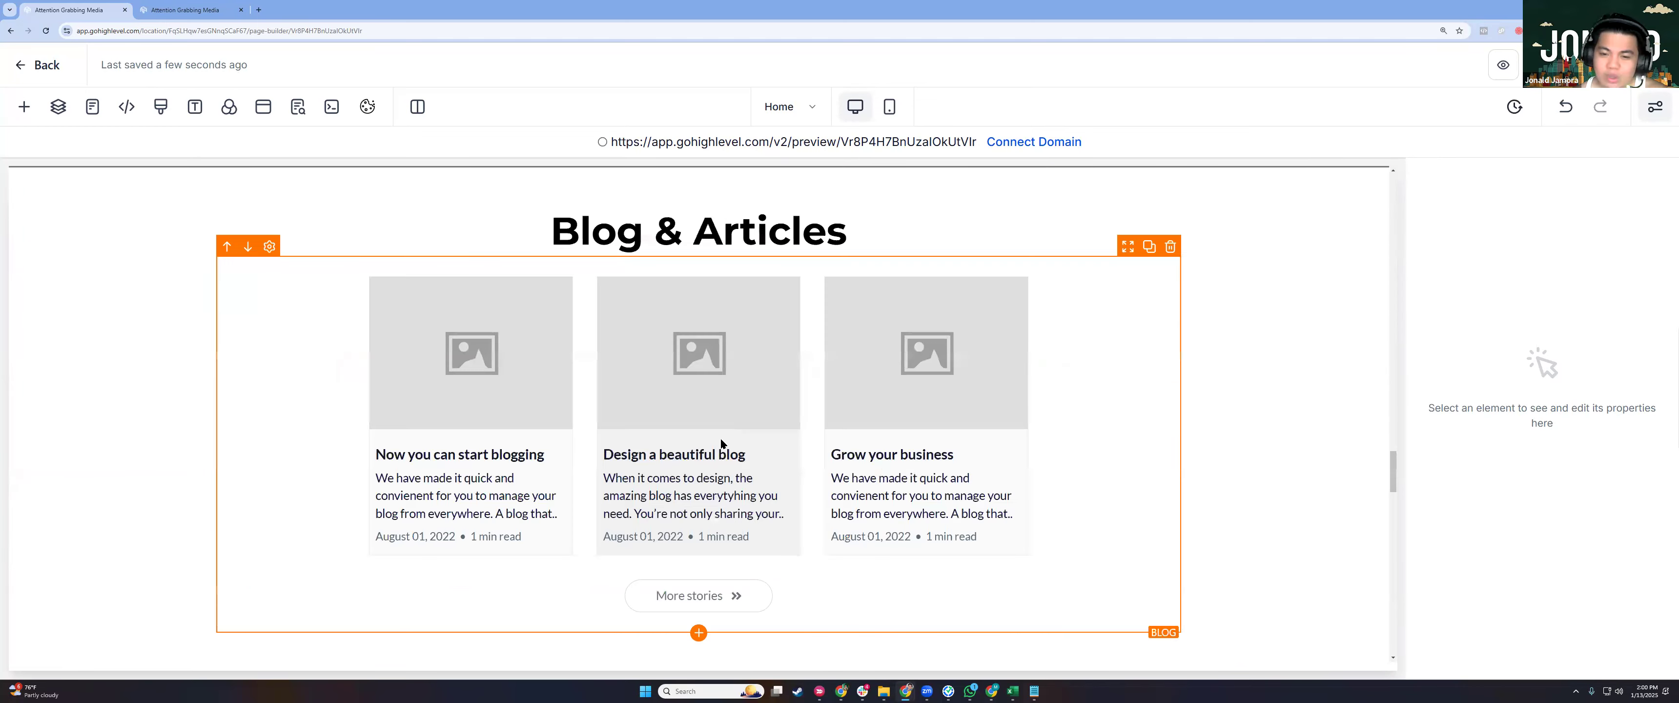
scroll(725, 436, "down", 5)
scroll(828, 417, "up", 3)
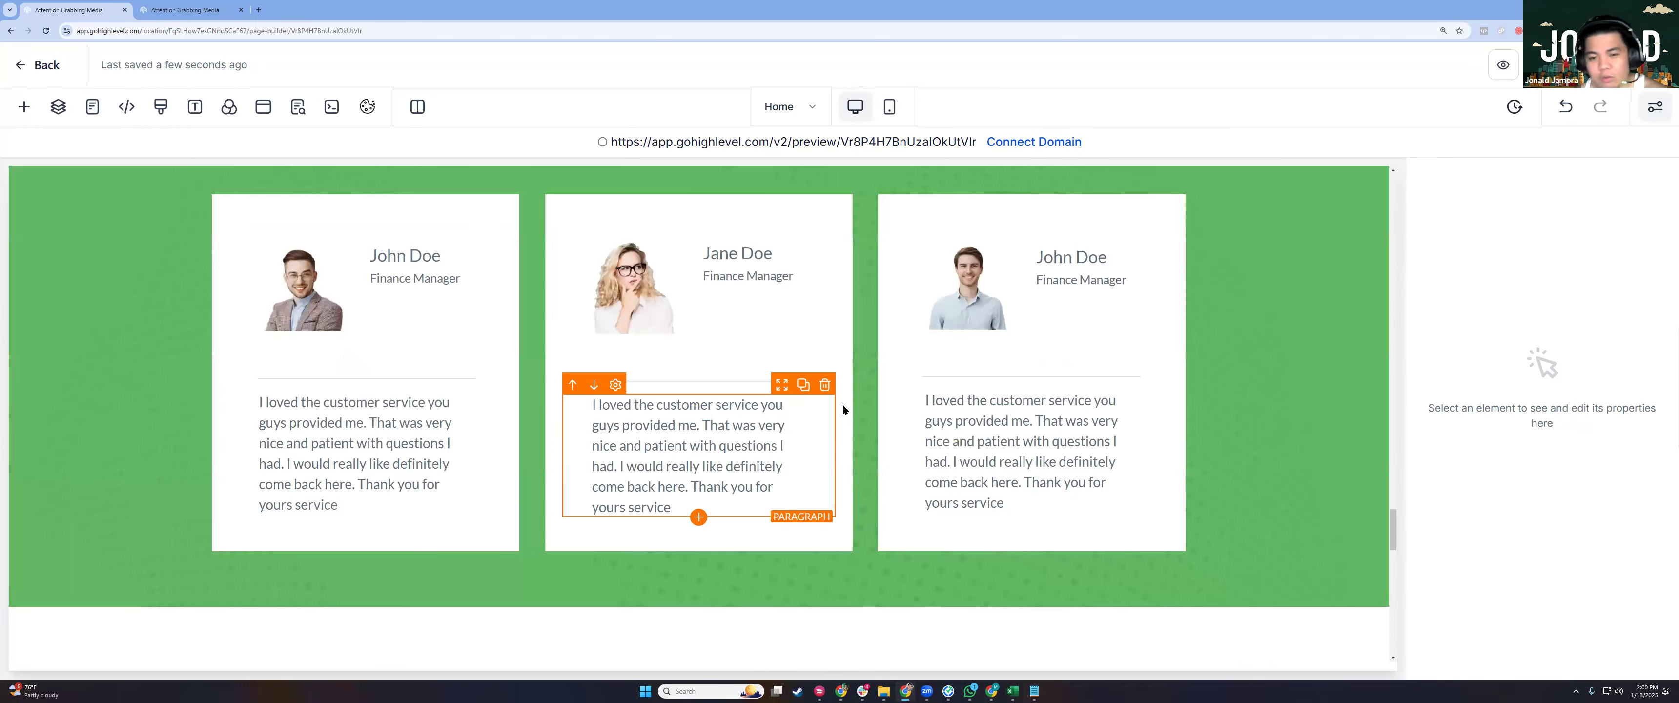
scroll(1022, 340, "up", 5)
scroll(1043, 300, "up", 15)
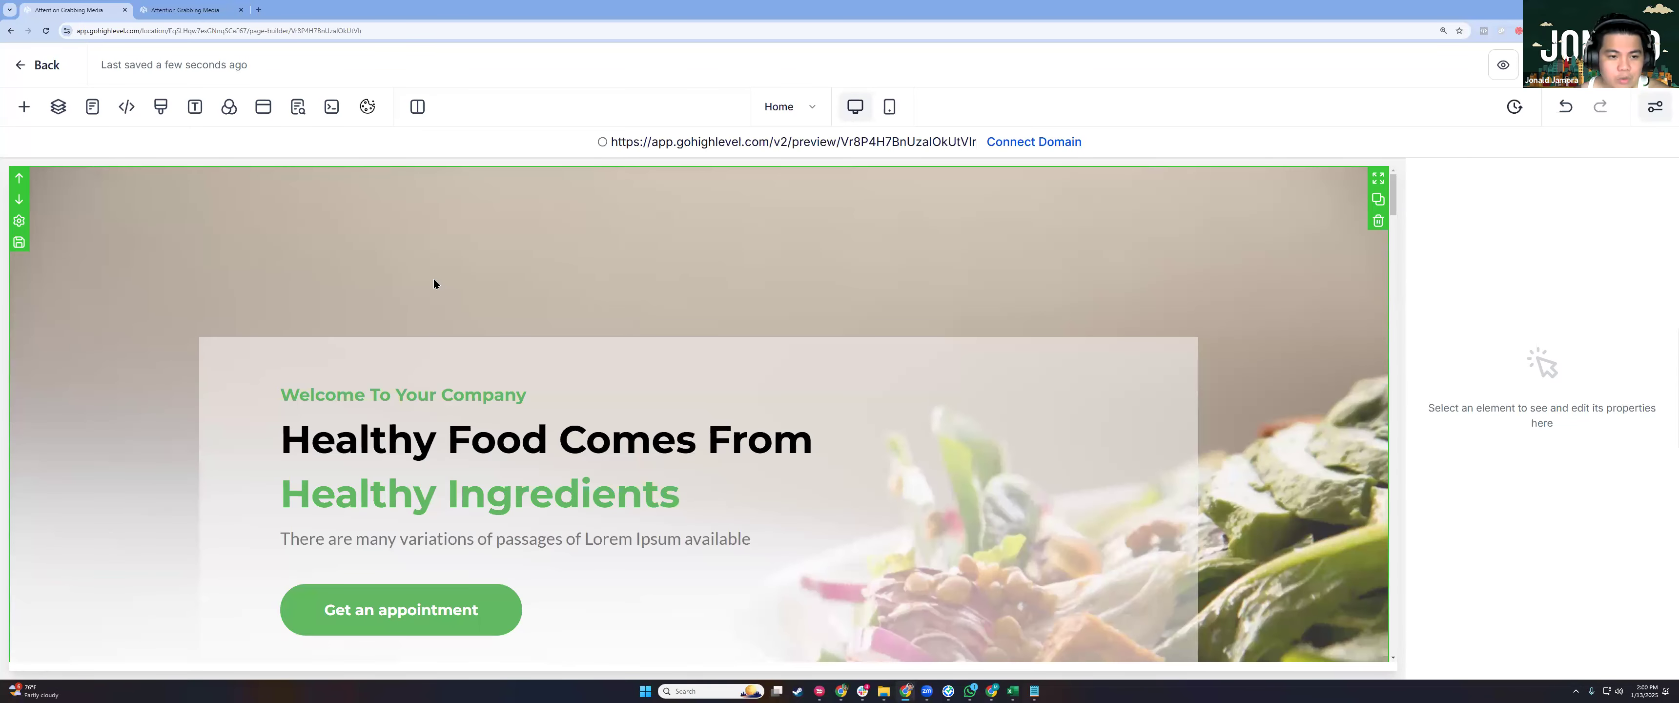
Relabel the hero's green Get an appointment button to 'DOWNLOAD FREE GUIDE!'.
scroll(433, 278, "down", 2)
left_click(438, 270)
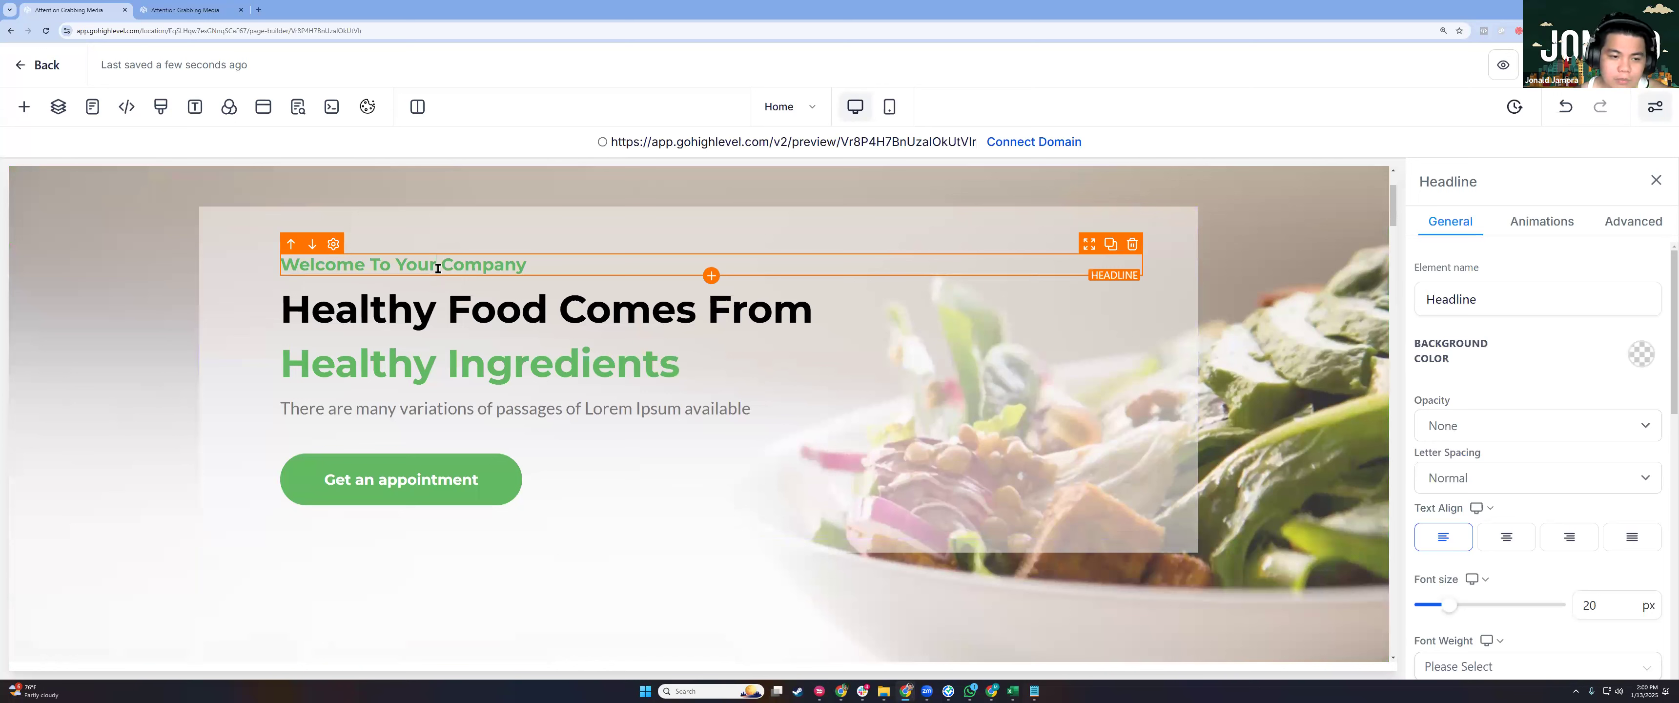
left_click(387, 368)
left_click(357, 411)
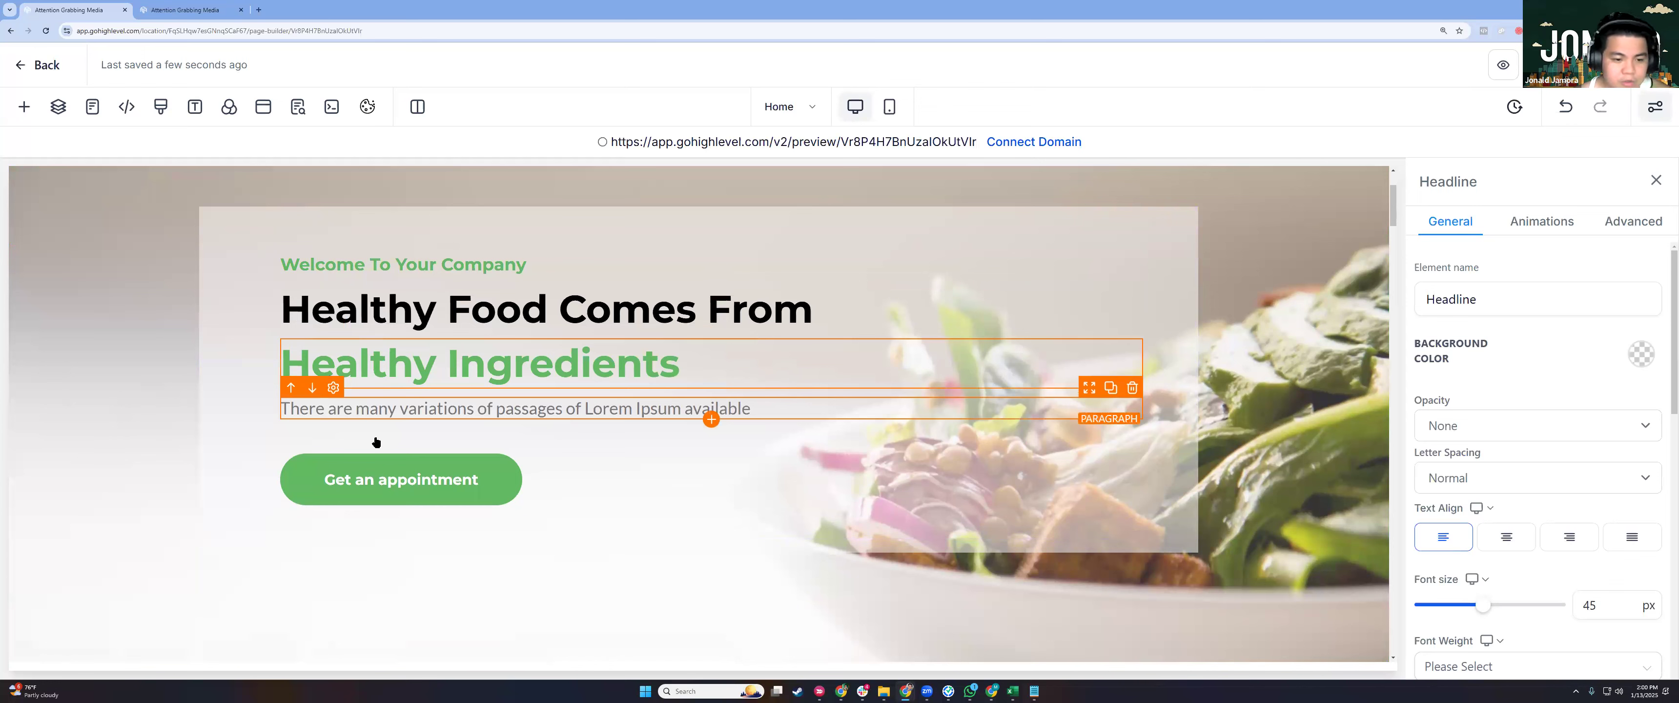
left_click(379, 490)
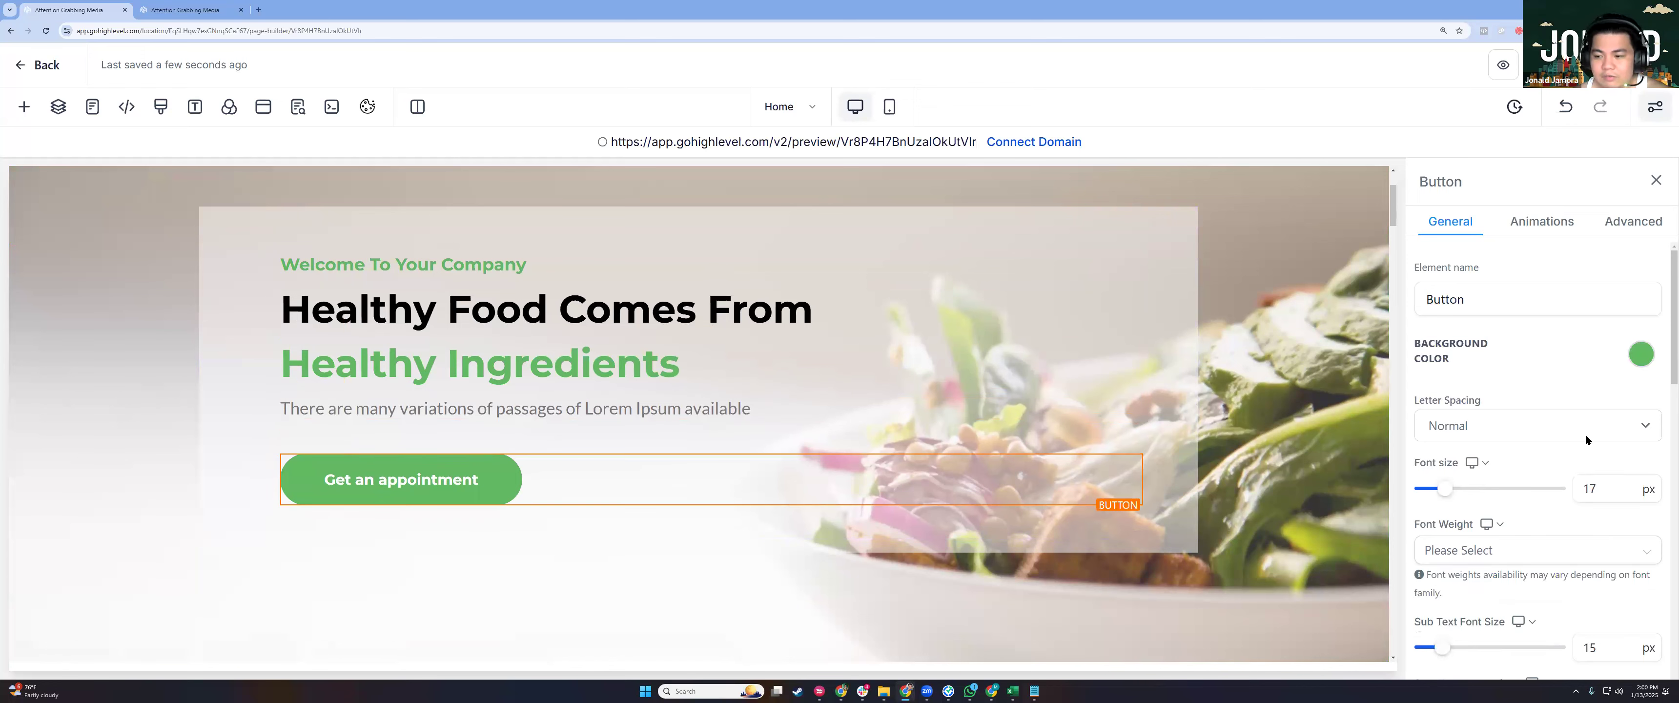
scroll(1585, 433, "down", 8)
scroll(1467, 421, "down", 5)
triple_click(1466, 421)
type("DOWNLOAD ")
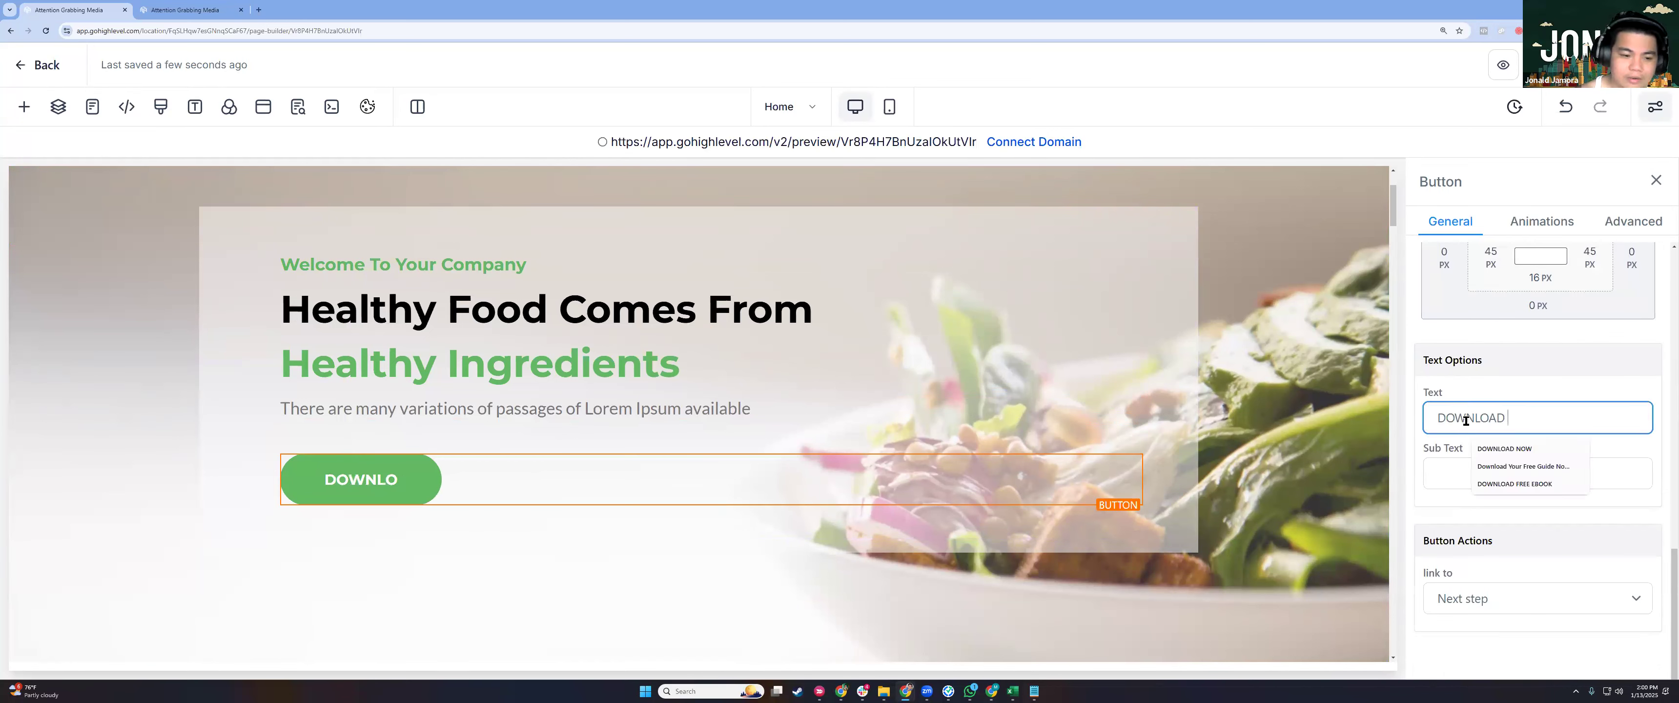
type("FREE GUIDE!")
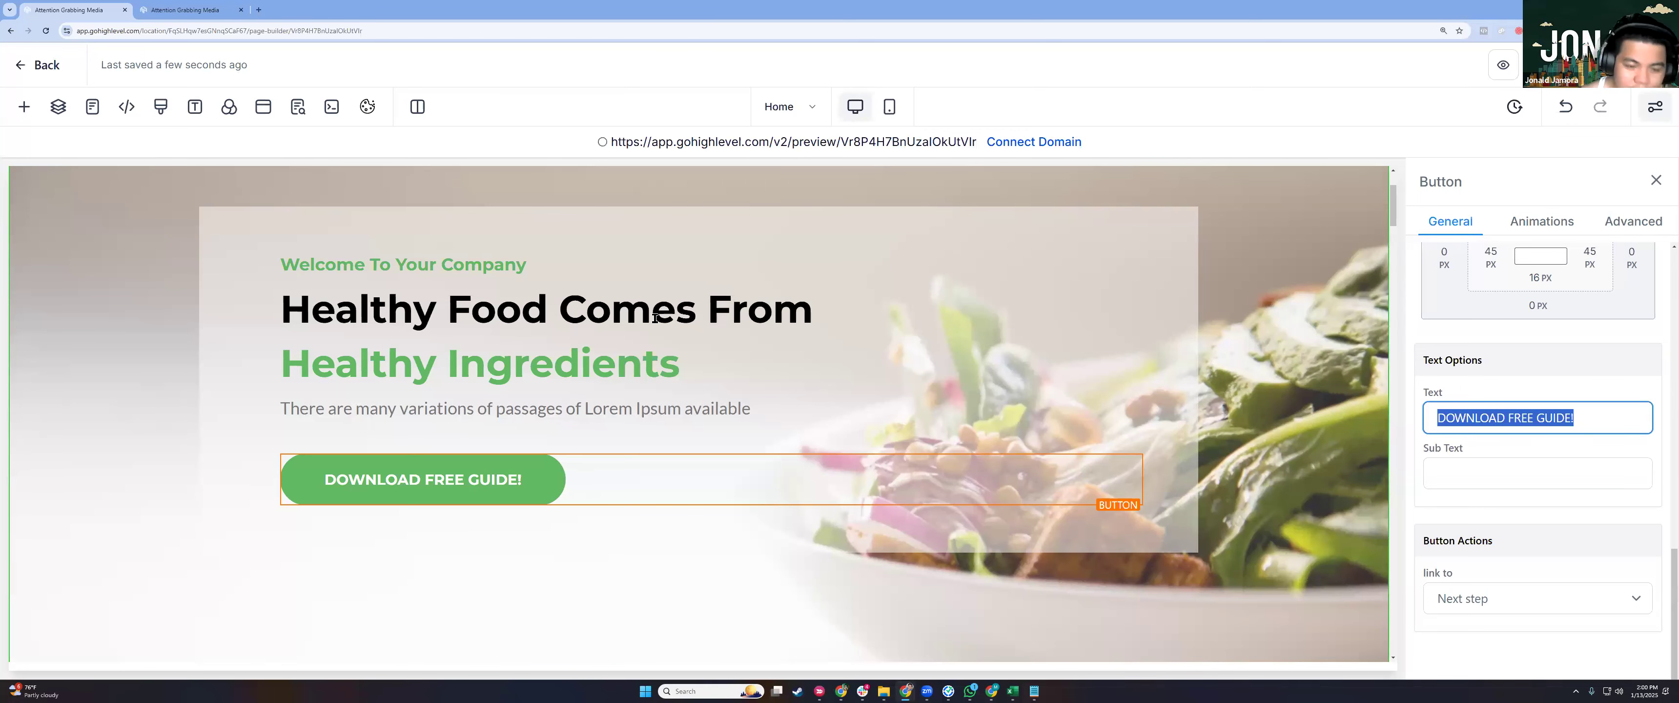
left_click(653, 318)
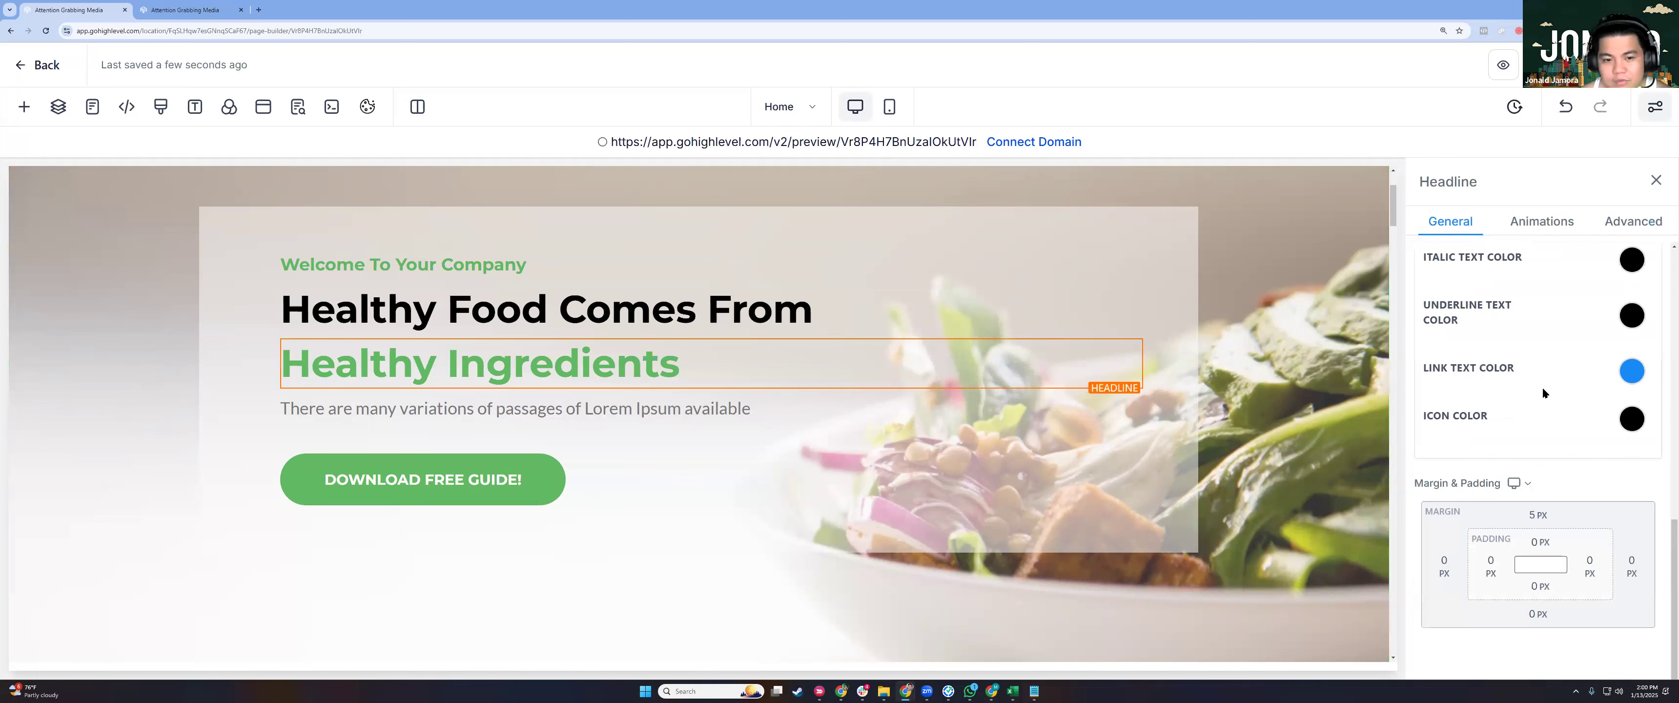
scroll(1542, 386, "up", 4)
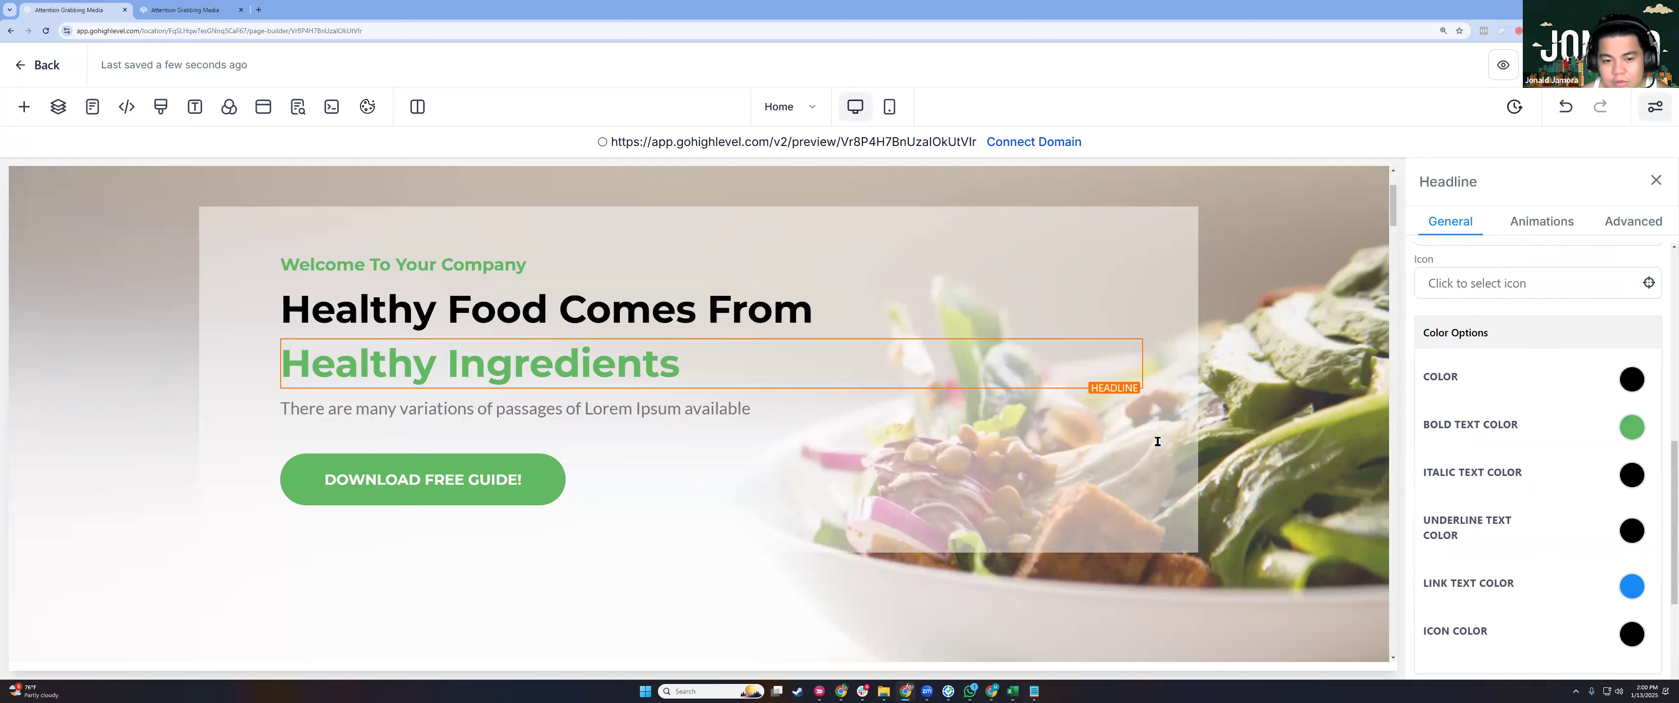
left_click(649, 325)
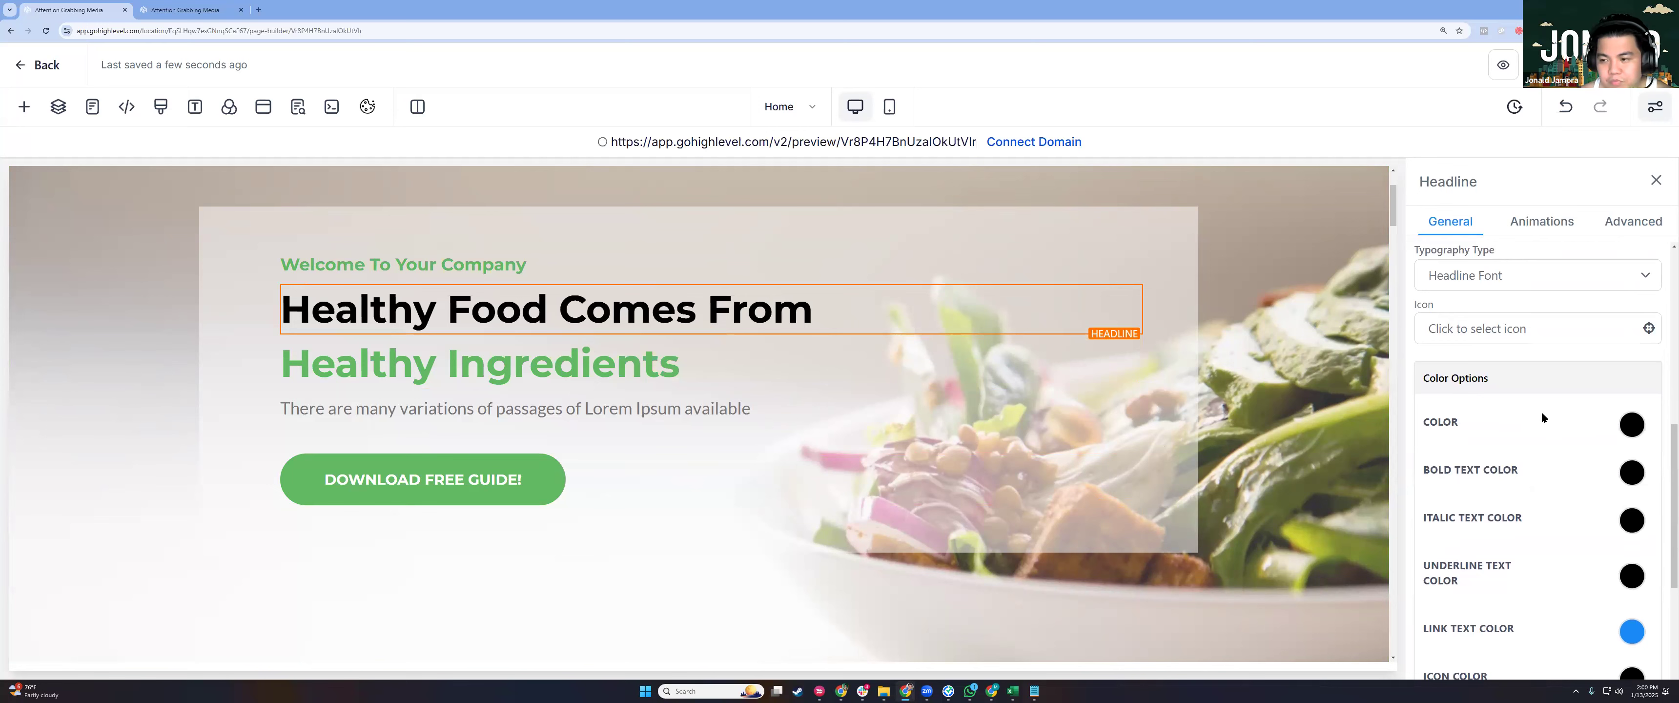
scroll(1542, 411, "down", 4)
scroll(1615, 301, "up", 2)
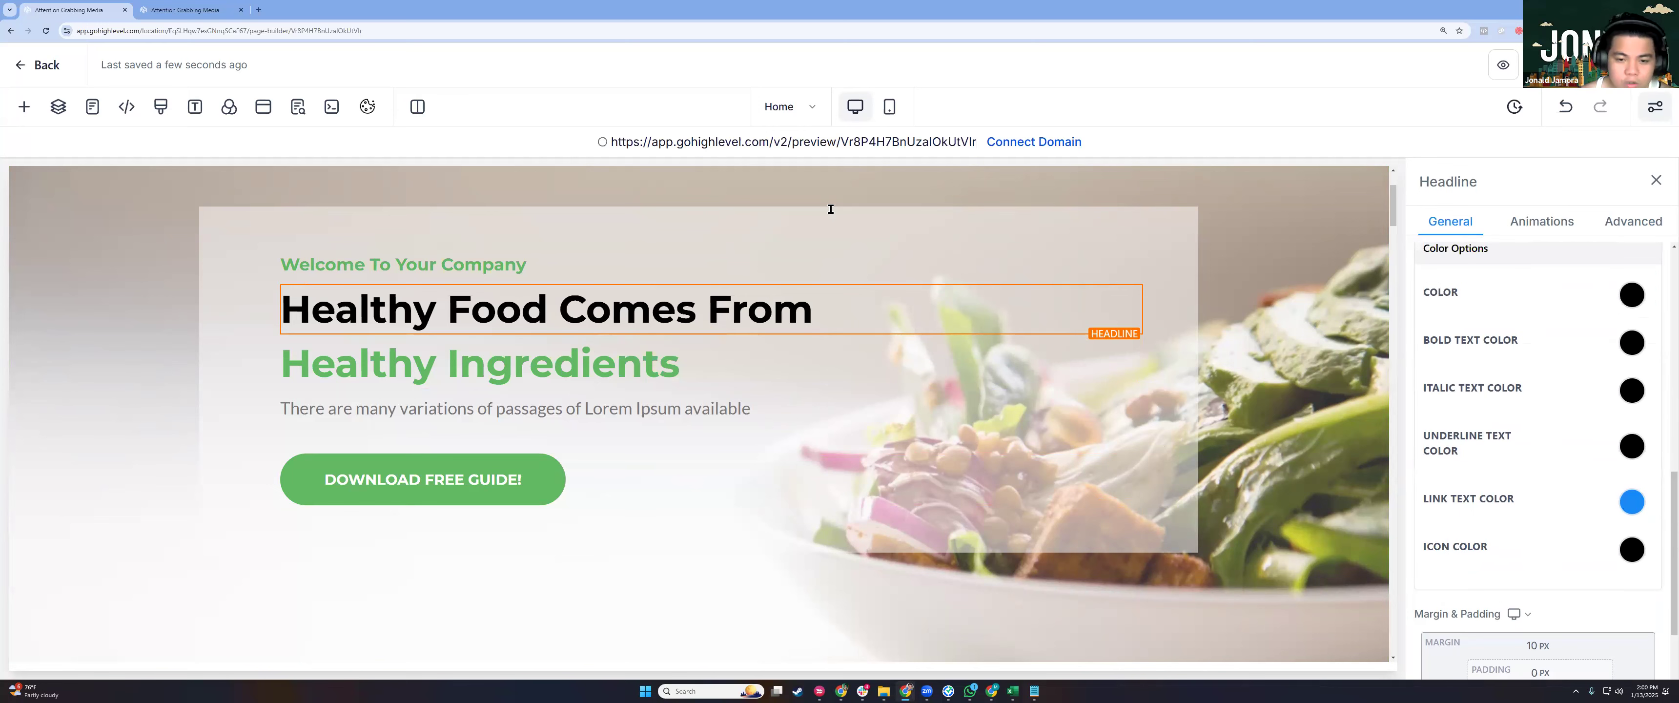
left_click(1295, 314)
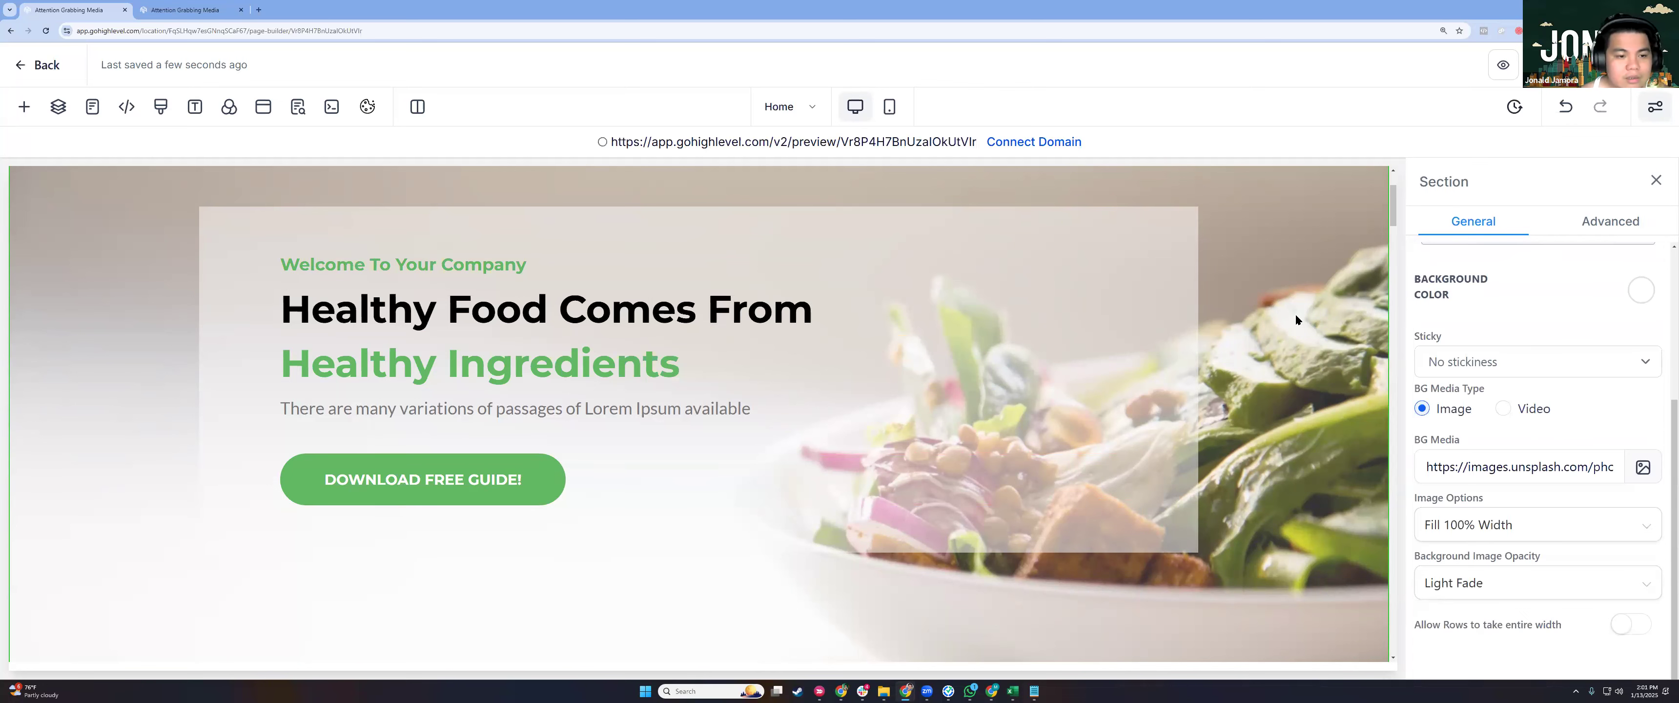
scroll(1294, 314, "down", 1)
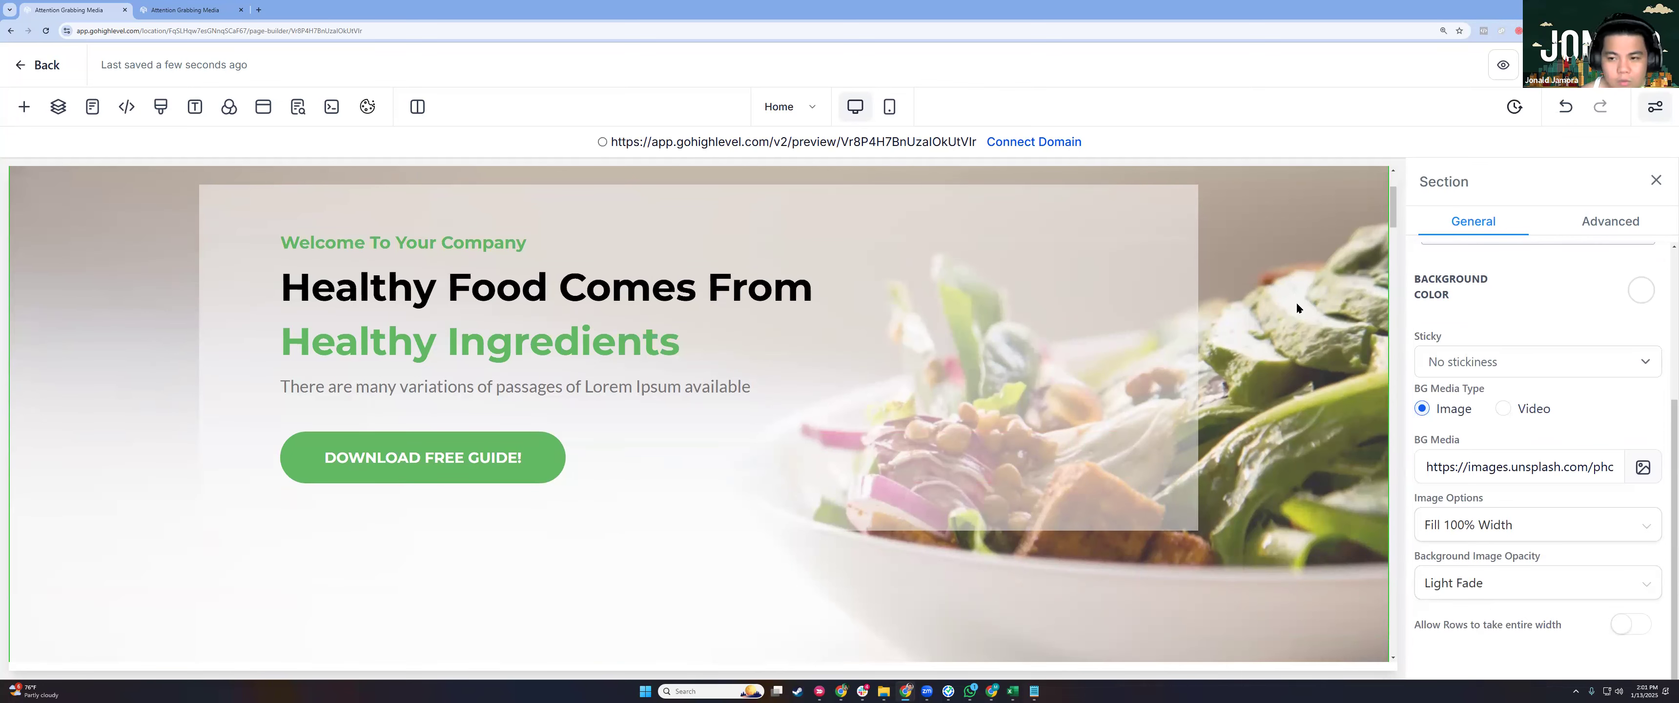
scroll(1296, 302, "up", 3)
left_click(1496, 467)
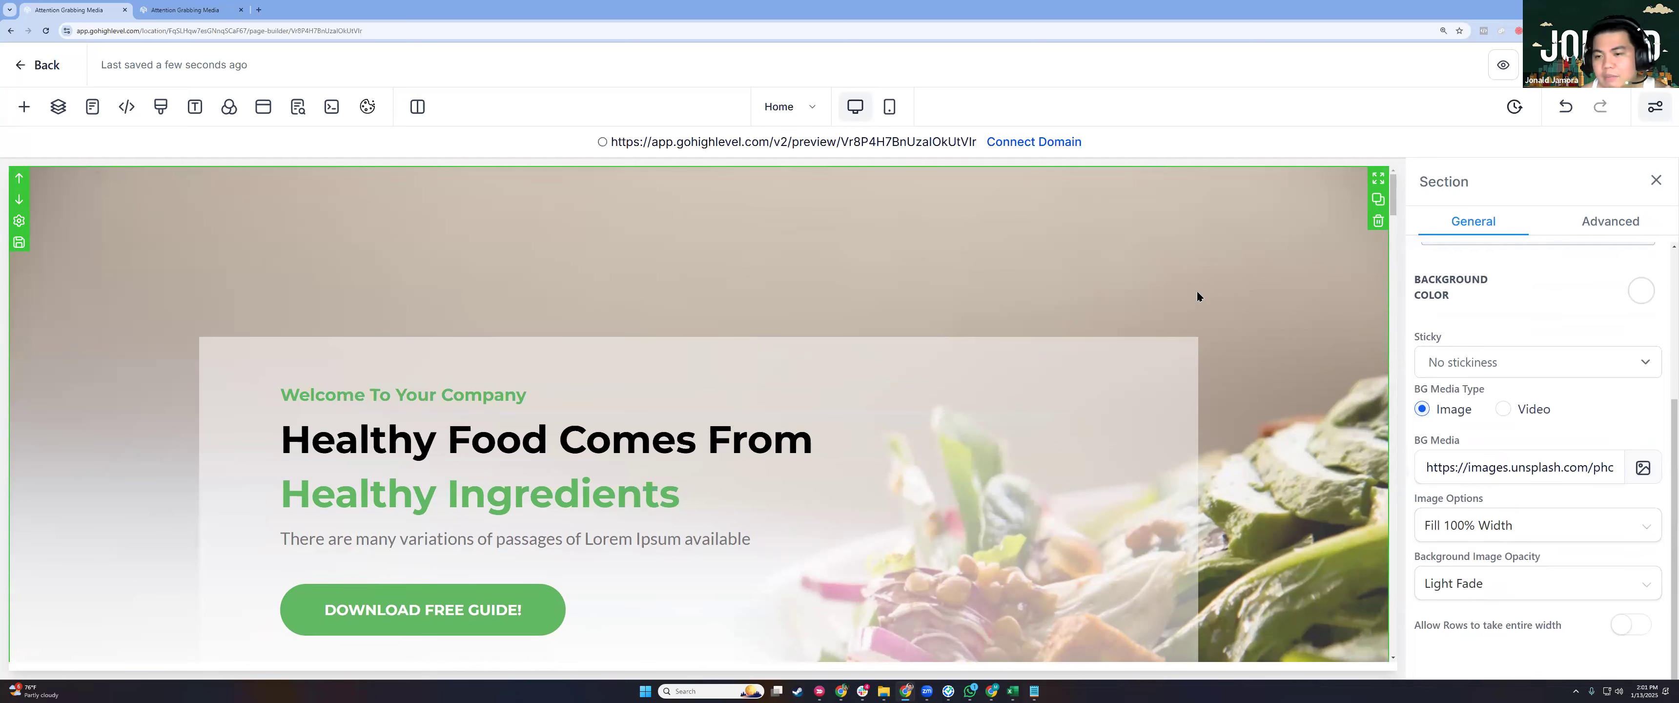
scroll(1198, 297, "down", 4)
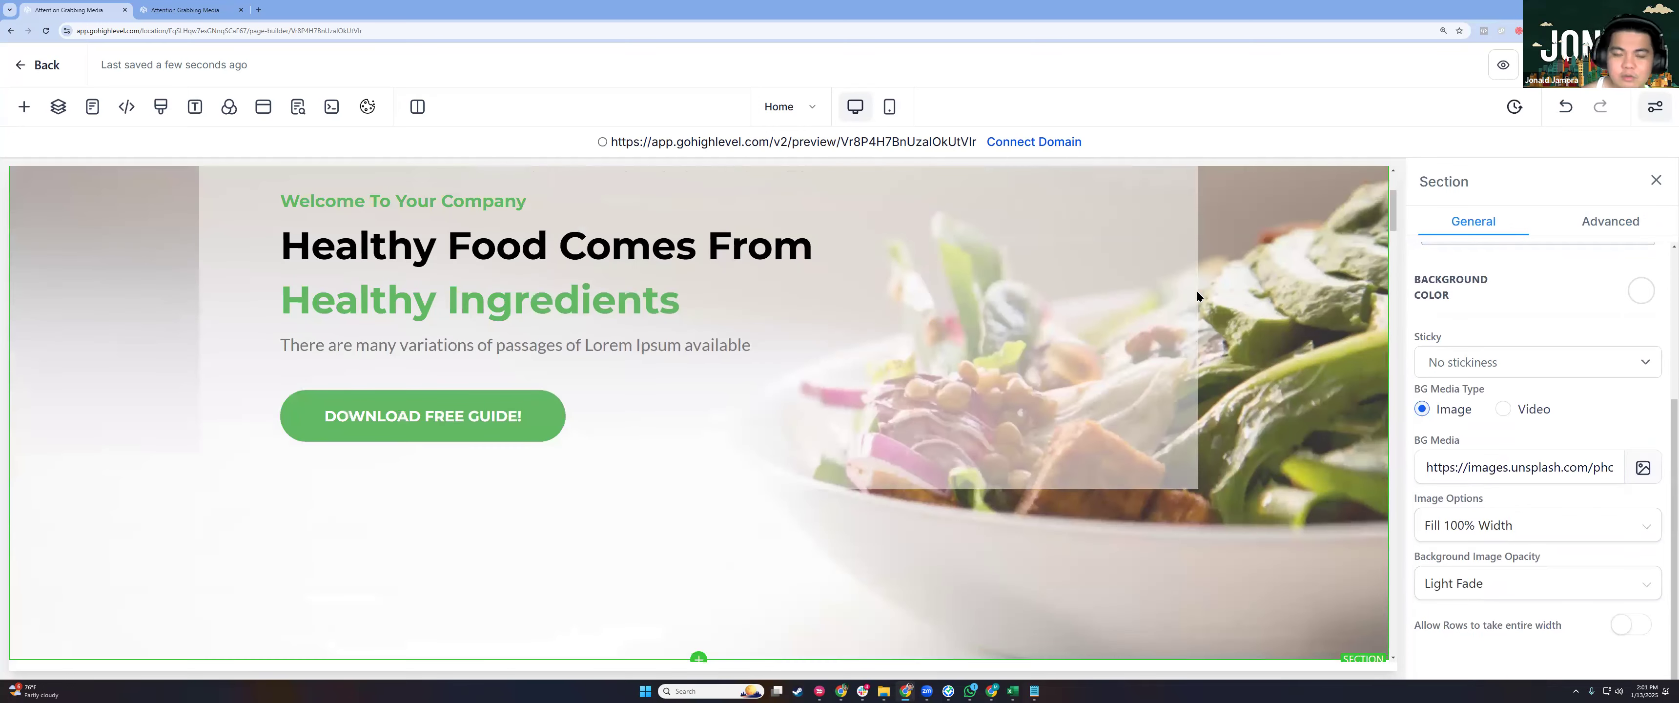
scroll(1198, 293, "up", 3)
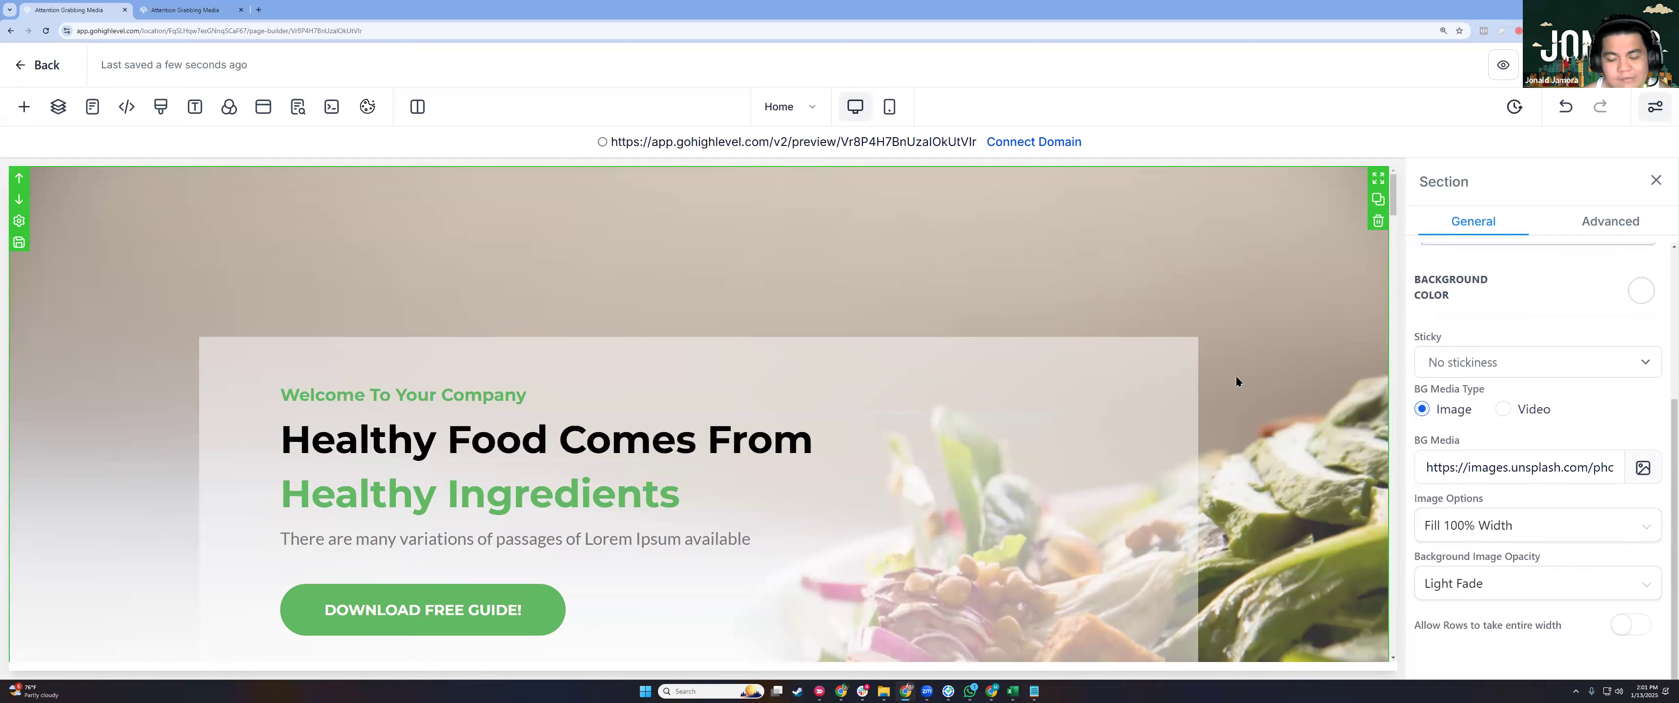
scroll(1125, 487, "down", 1)
scroll(1135, 484, "down", 3)
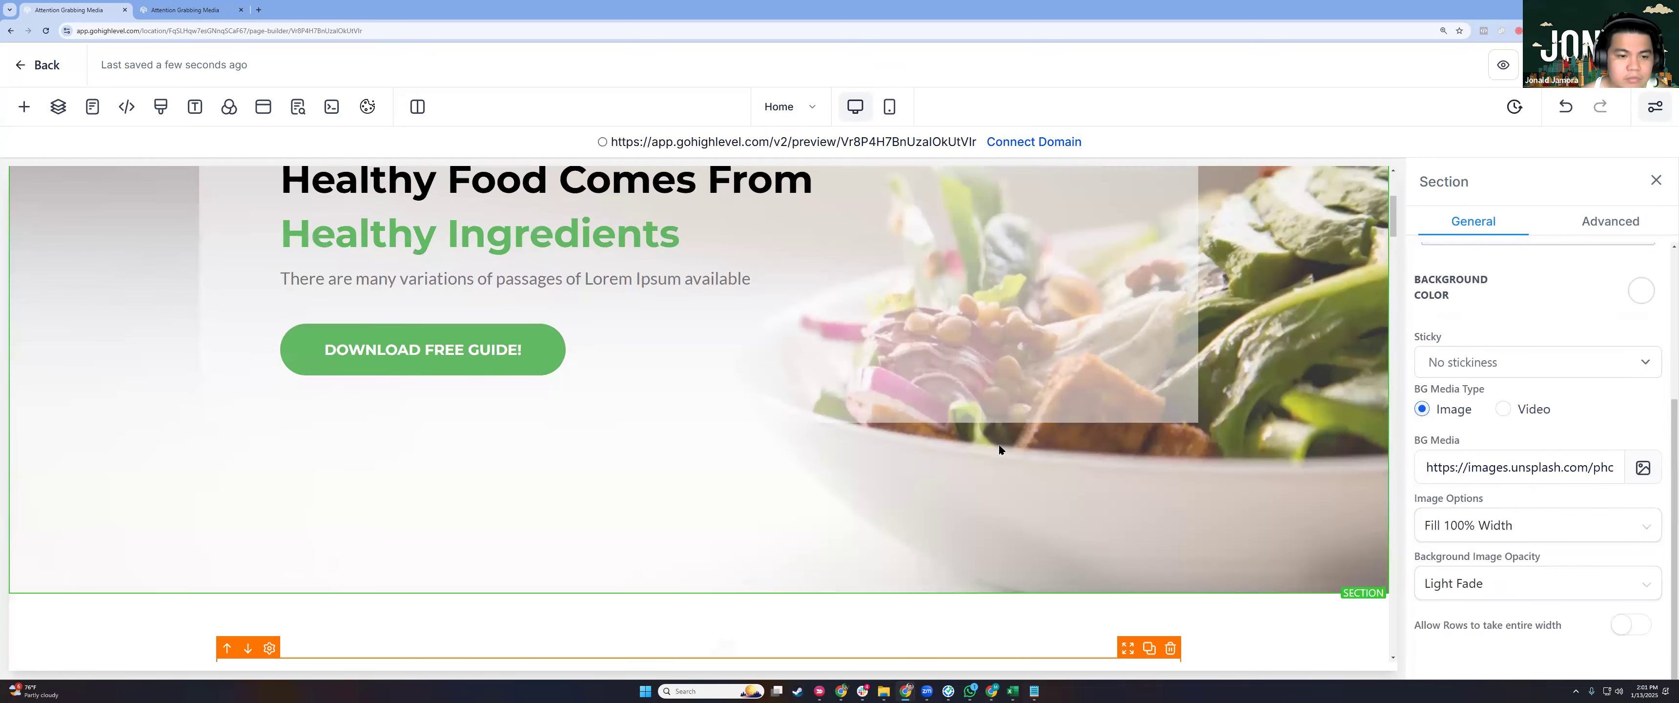
scroll(939, 412, "up", 4)
scroll(841, 399, "down", 2)
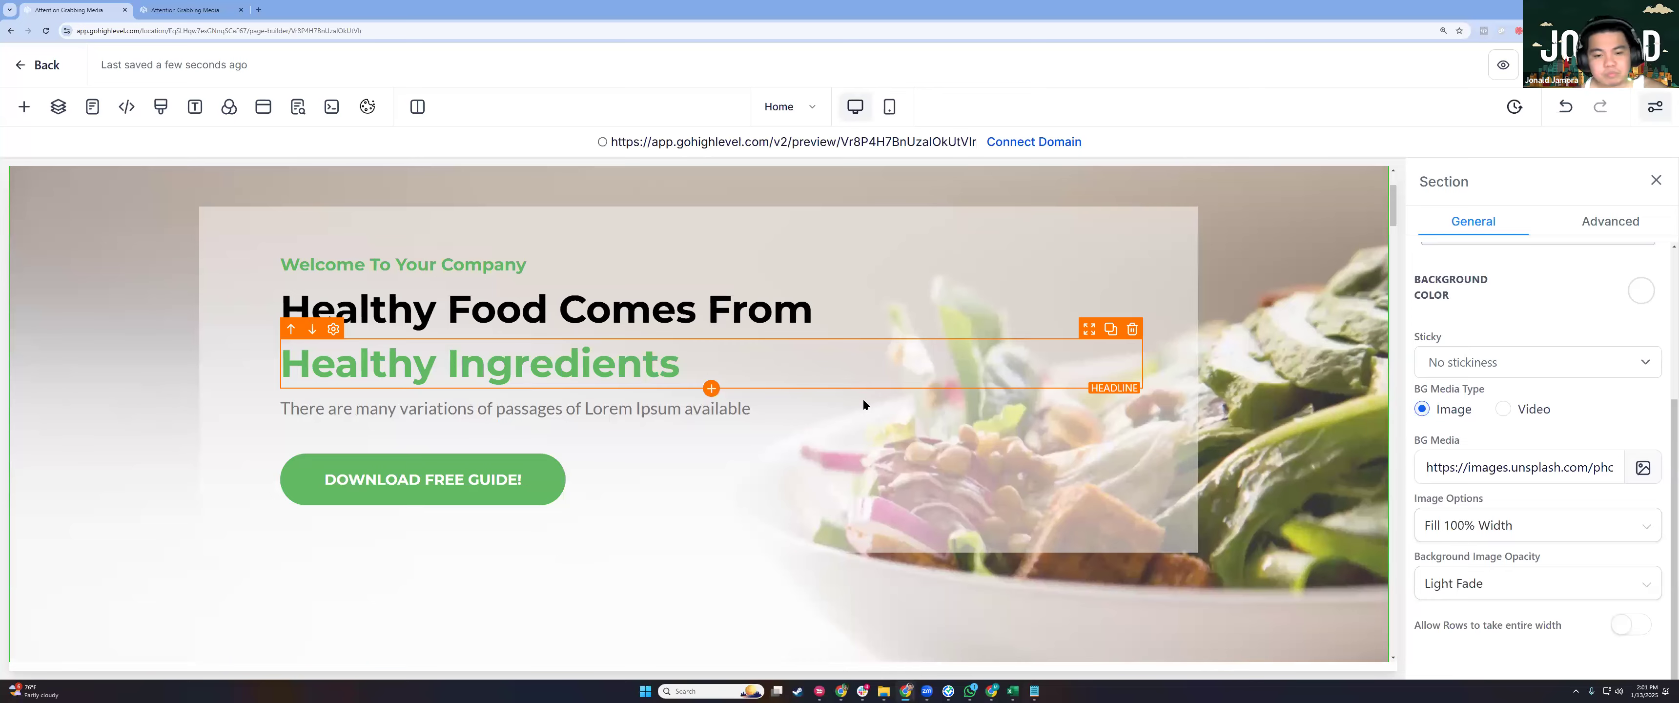
scroll(862, 398, "down", 6)
scroll(707, 350, "down", 4)
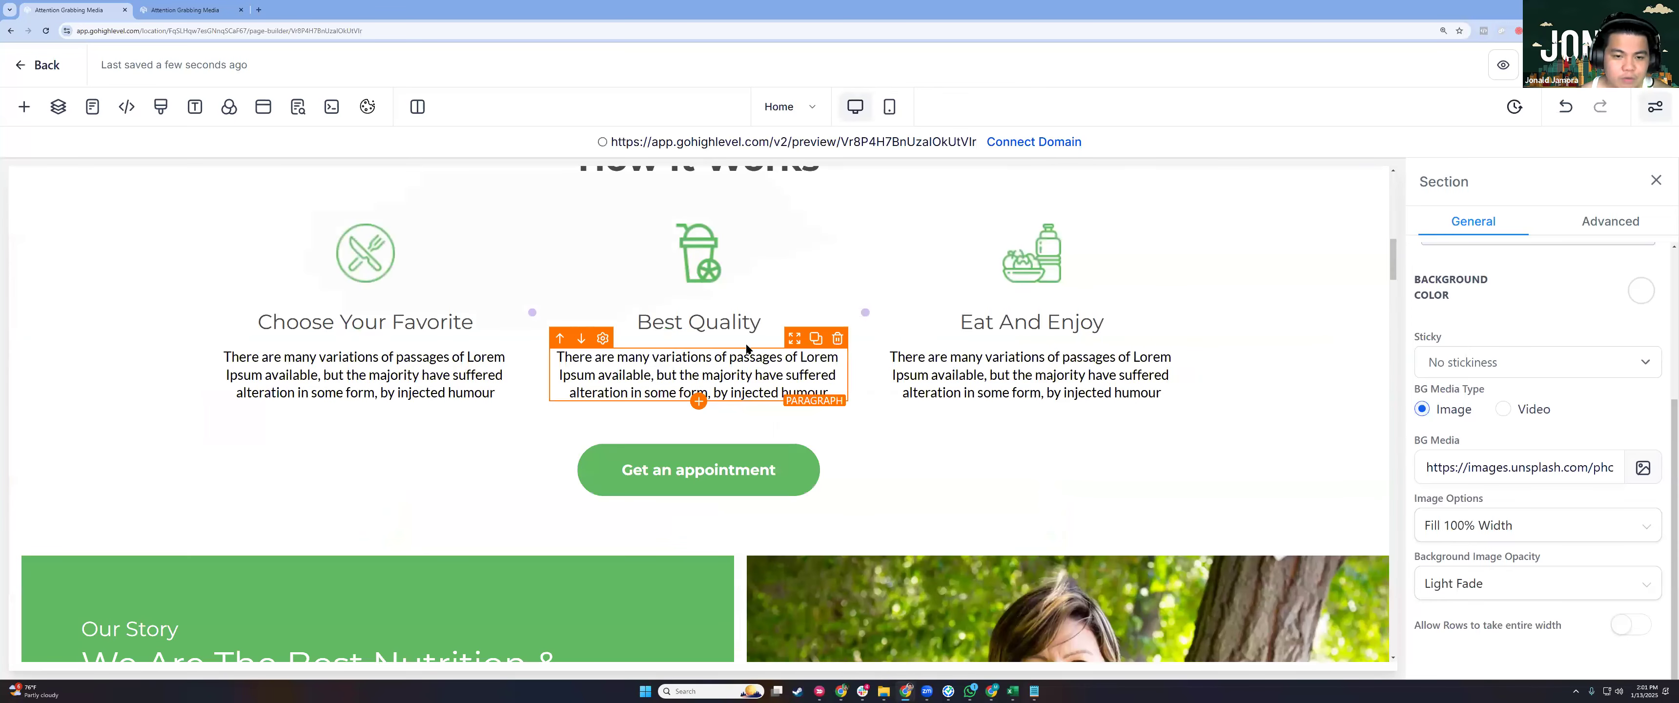
scroll(746, 350, "down", 4)
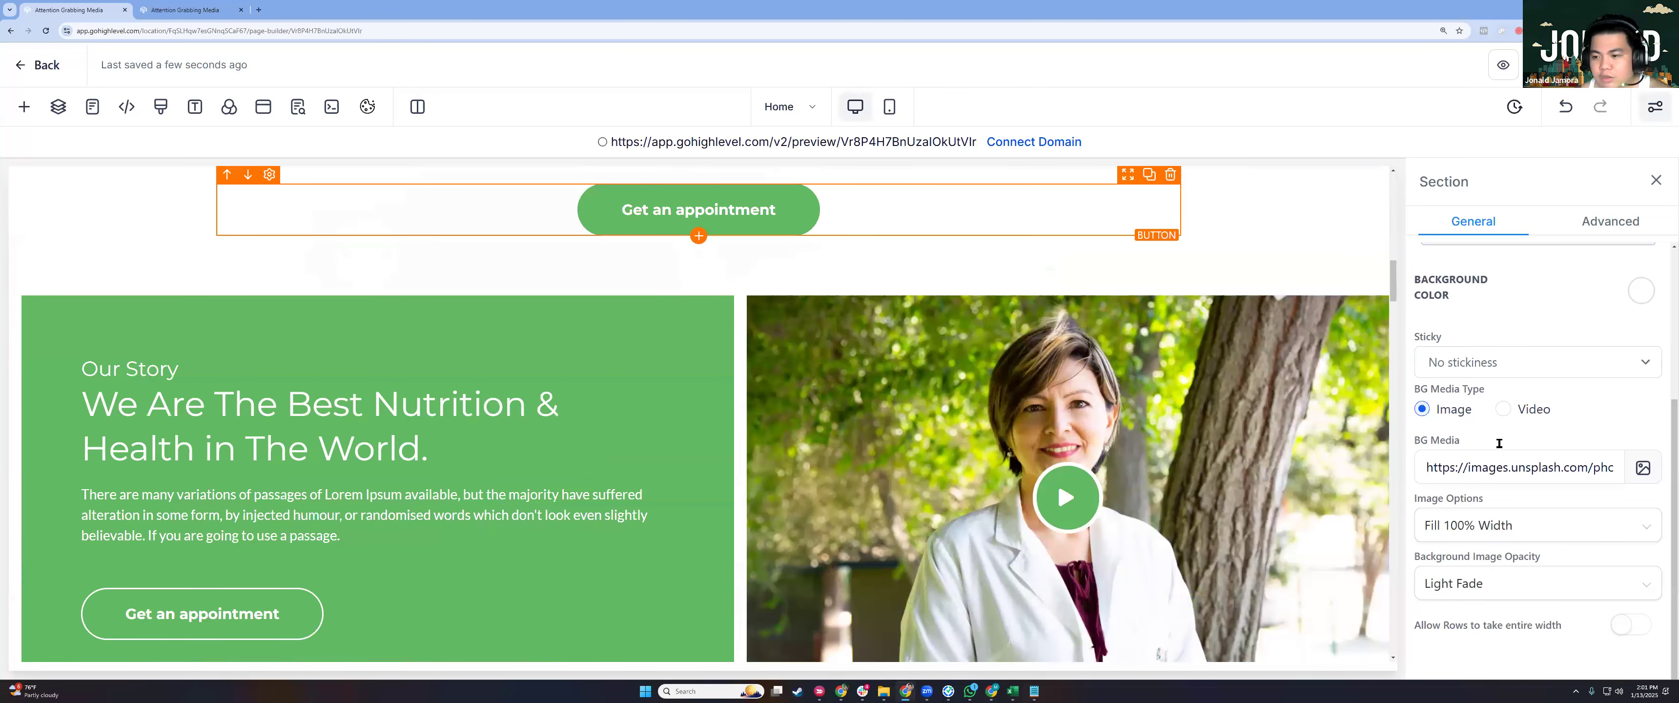
Paste 'DOWNLOAD FREE GUIDE!' as the lower button's label.
scroll(1499, 443, "down", 10)
triple_click(1512, 422)
type("DOWNLOAD FREE GUIDE!")
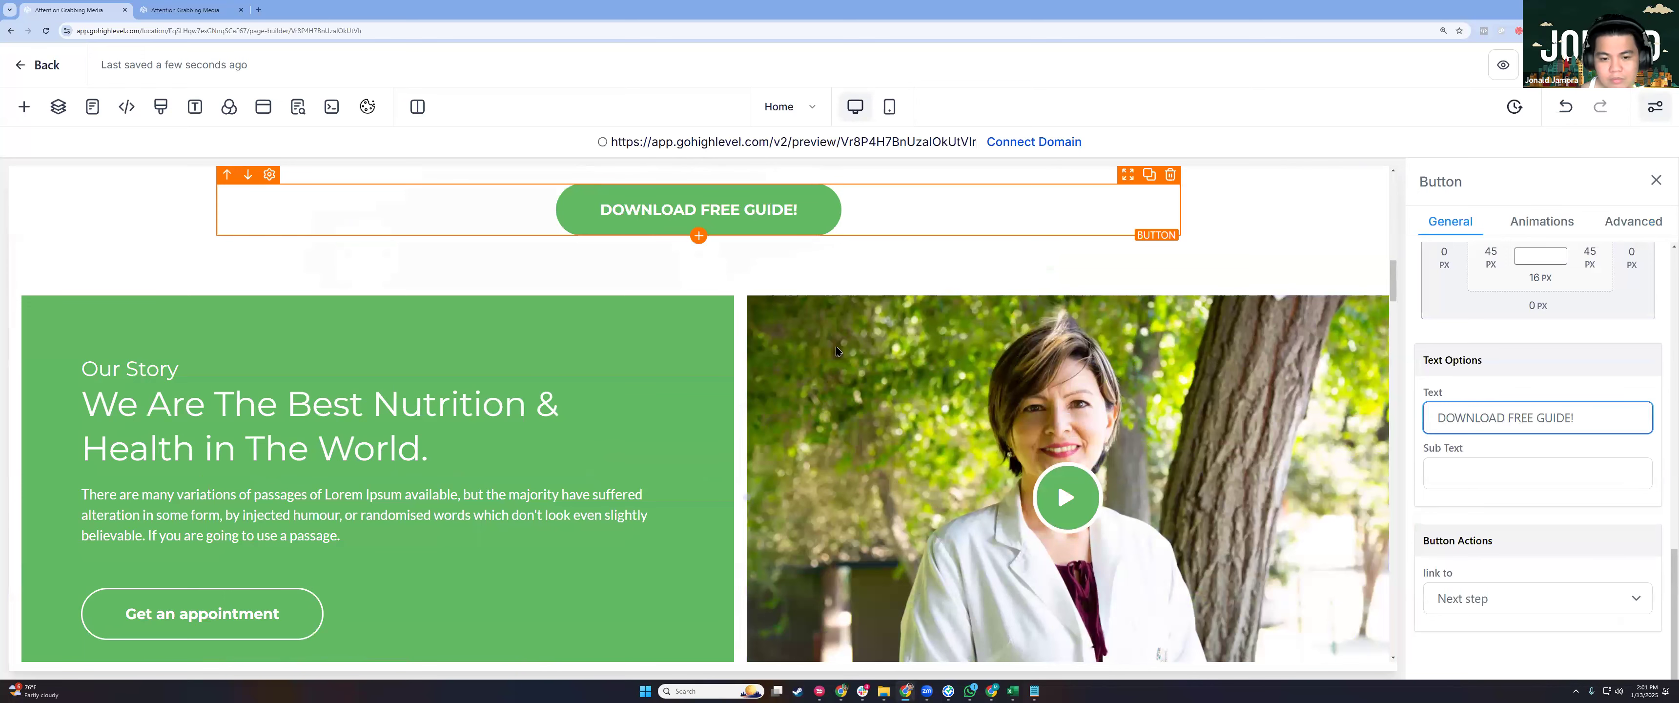
Set the hero's DOWNLOAD FREE GUIDE! button link to Open popup, then the next button's.
scroll(837, 352, "up", 4)
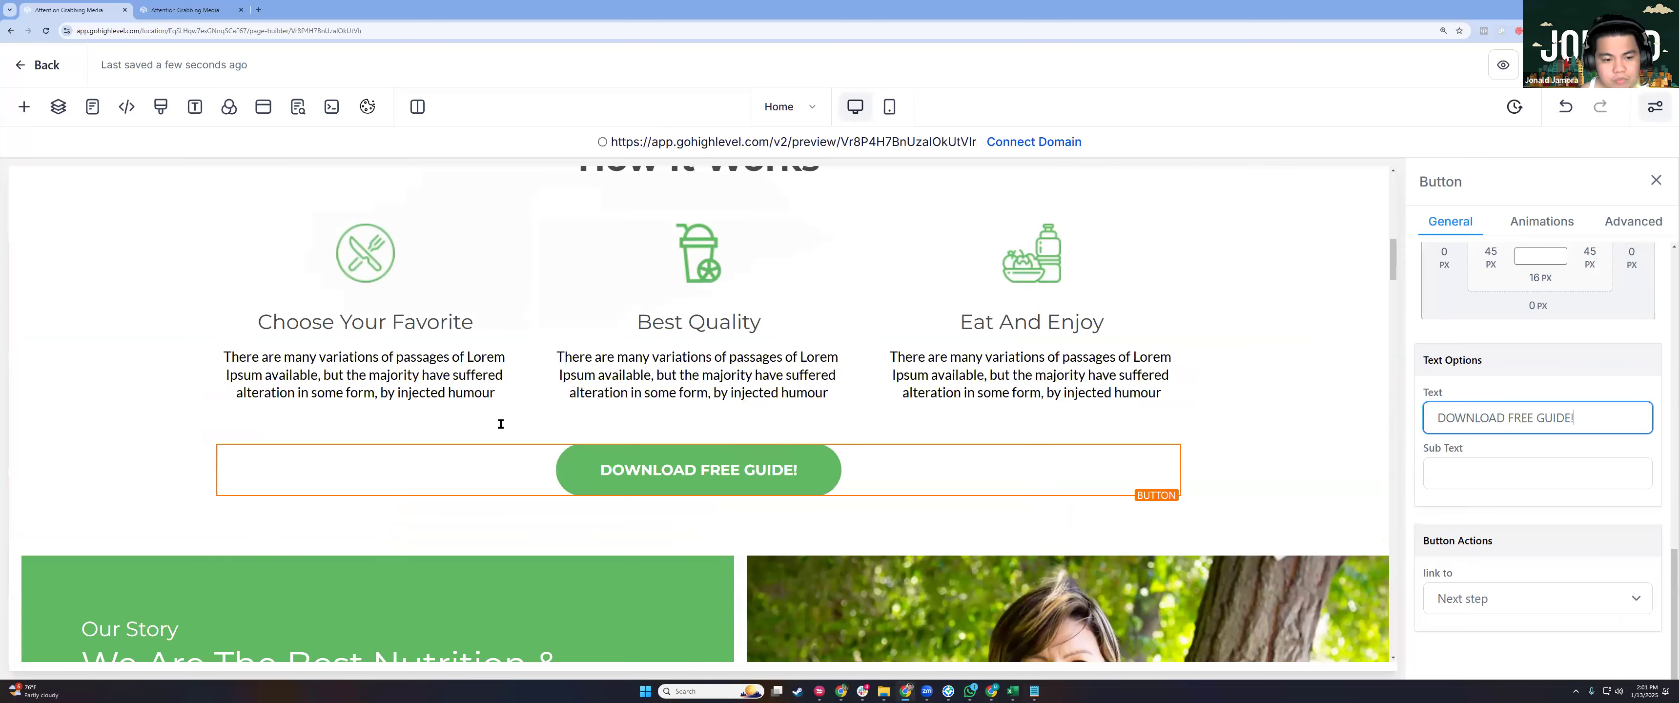
scroll(501, 424, "up", 8)
left_click(432, 330)
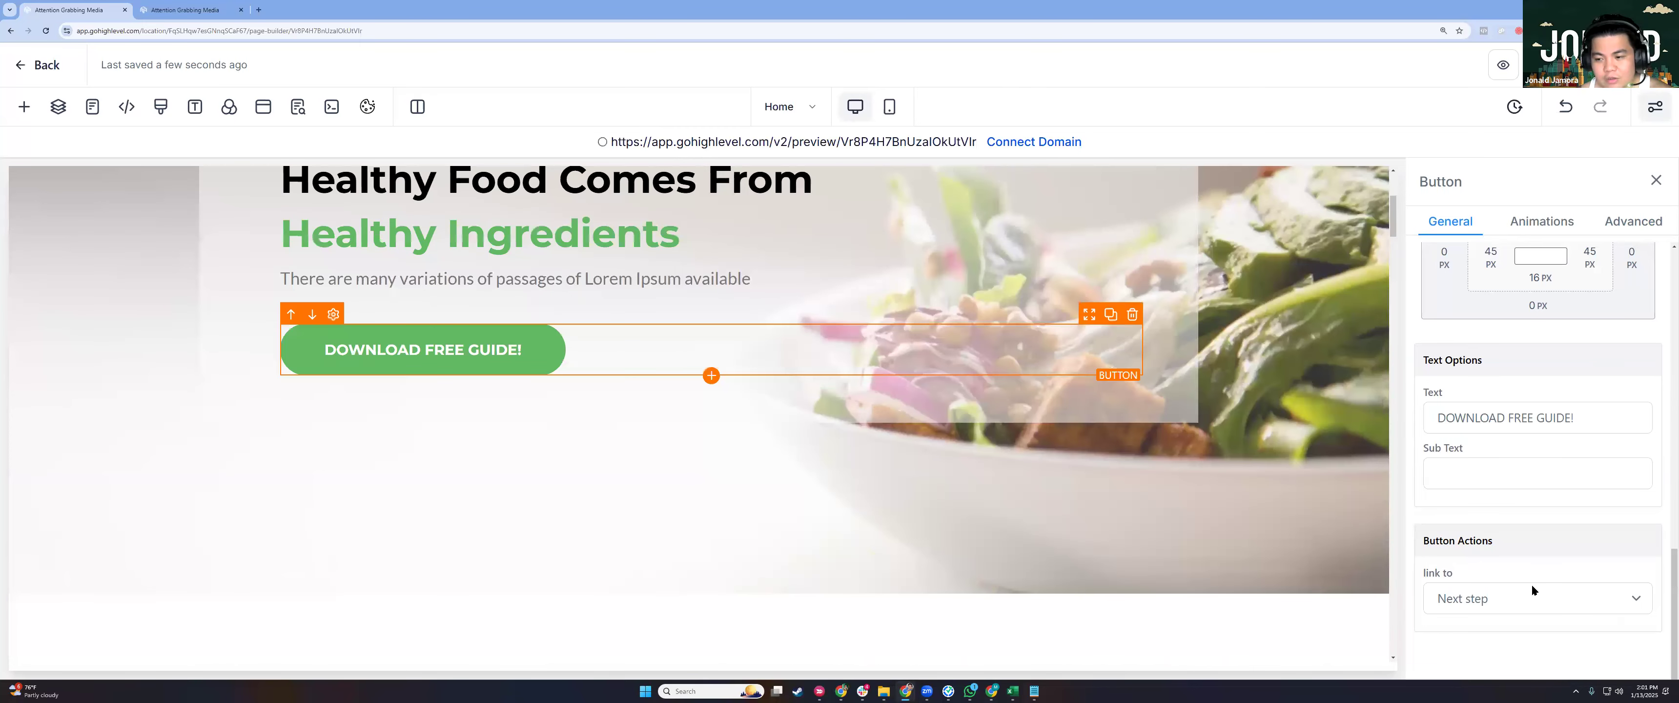
left_click(1515, 592)
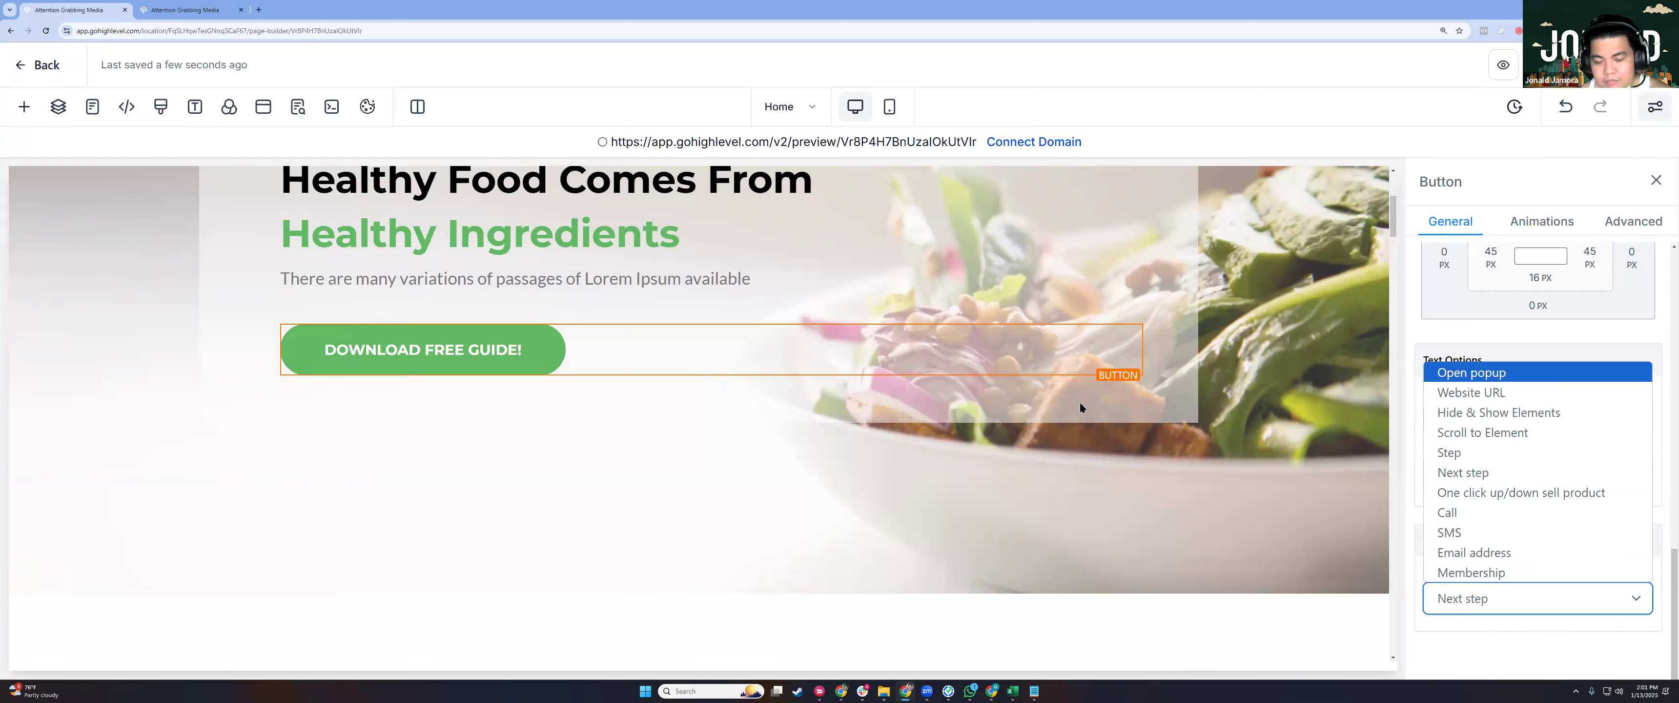
key("Return")
scroll(965, 365, "down", 3)
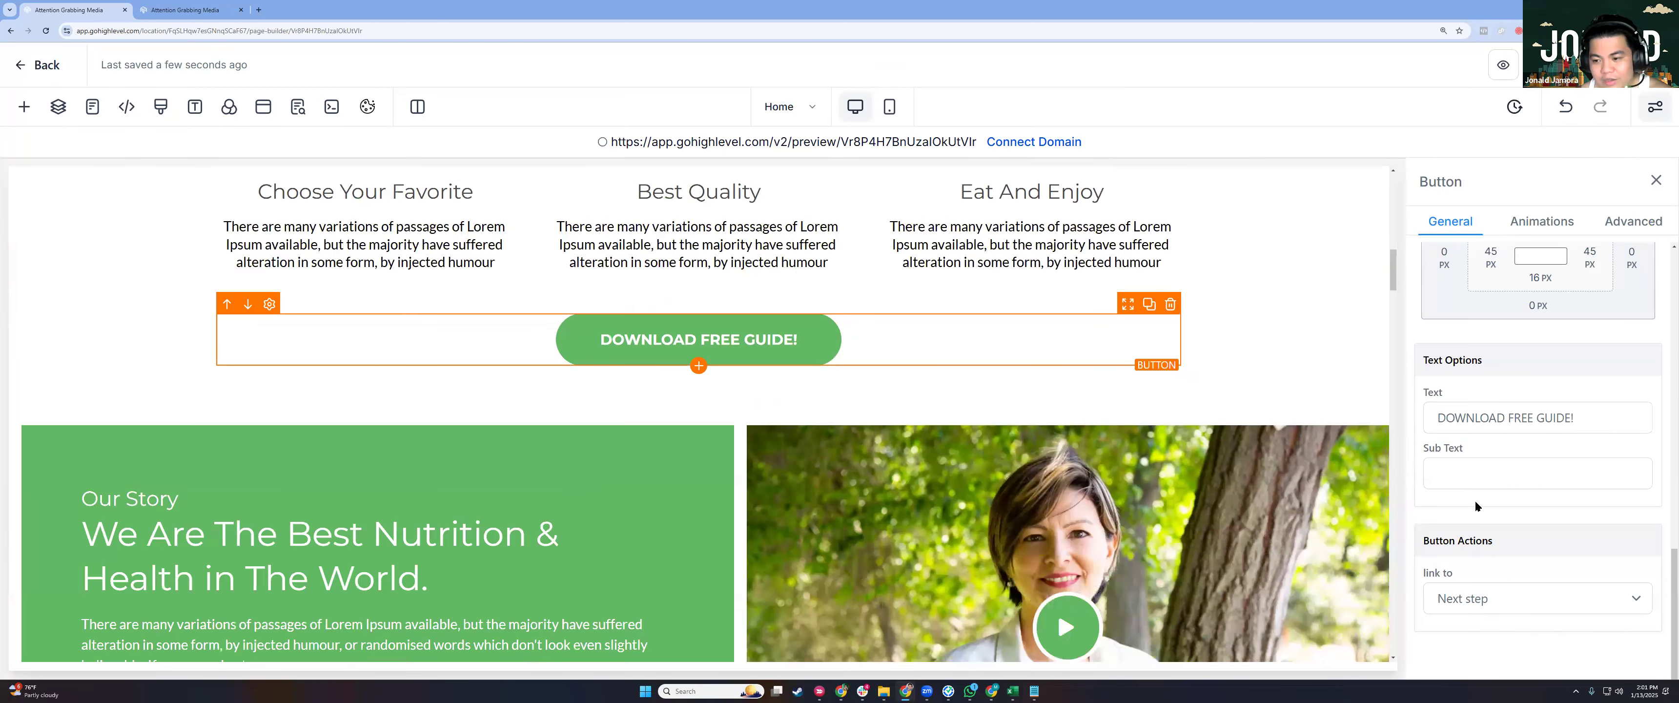
left_click(1480, 598)
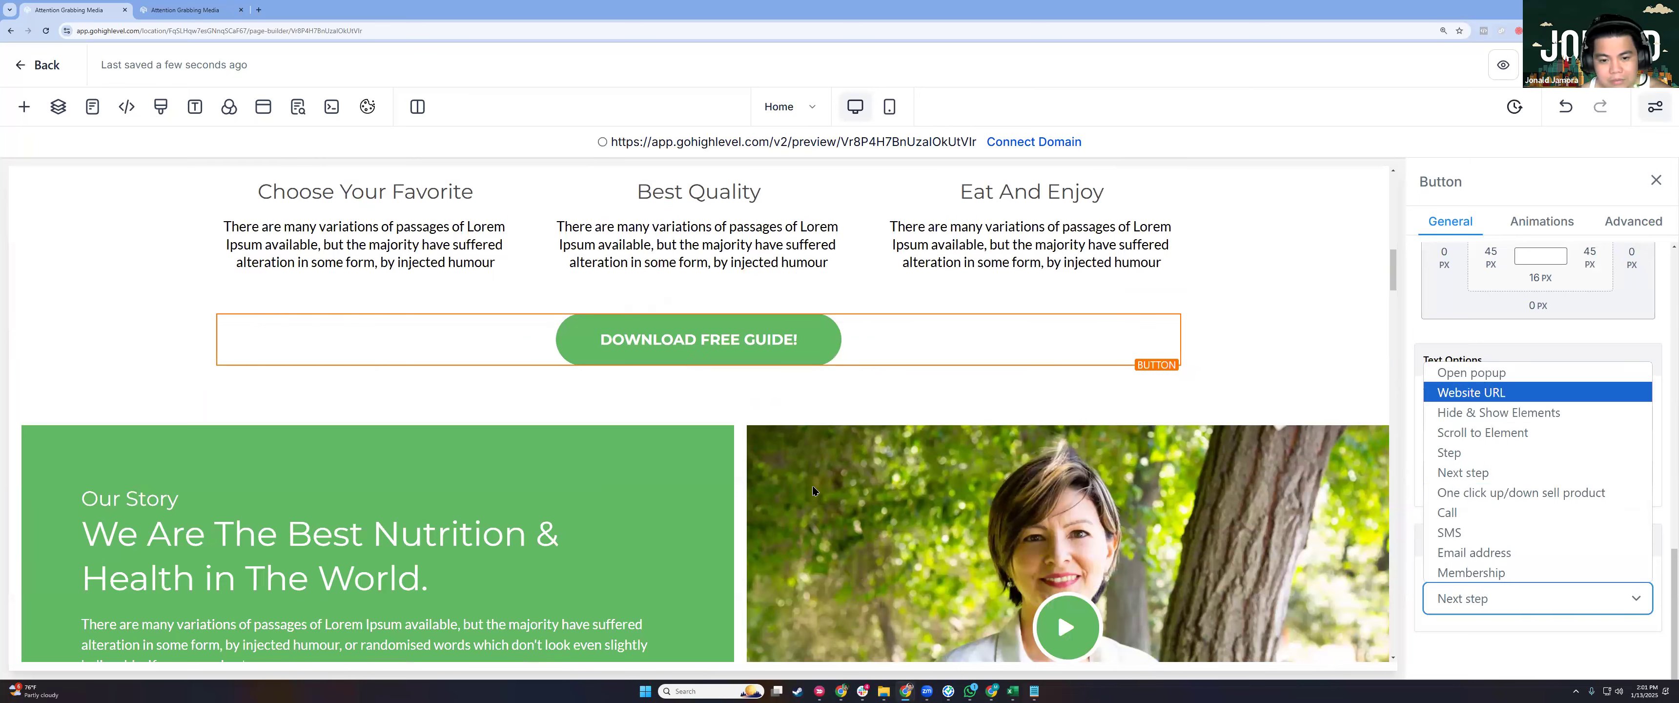
Select the Get an appointment button's label text for replacing.
scroll(449, 379, "down", 3)
scroll(273, 383, "down", 2)
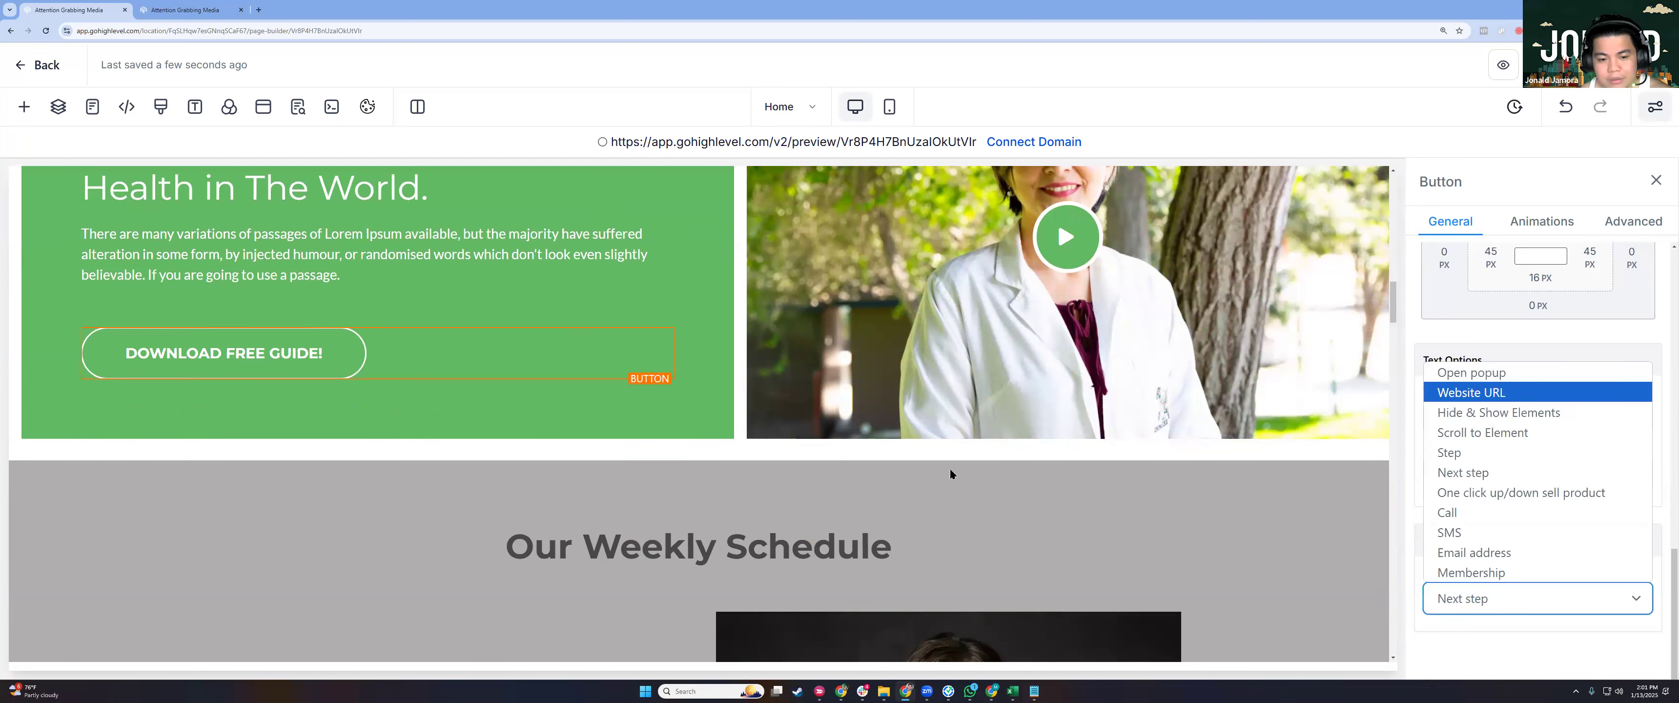
scroll(950, 474, "down", 4)
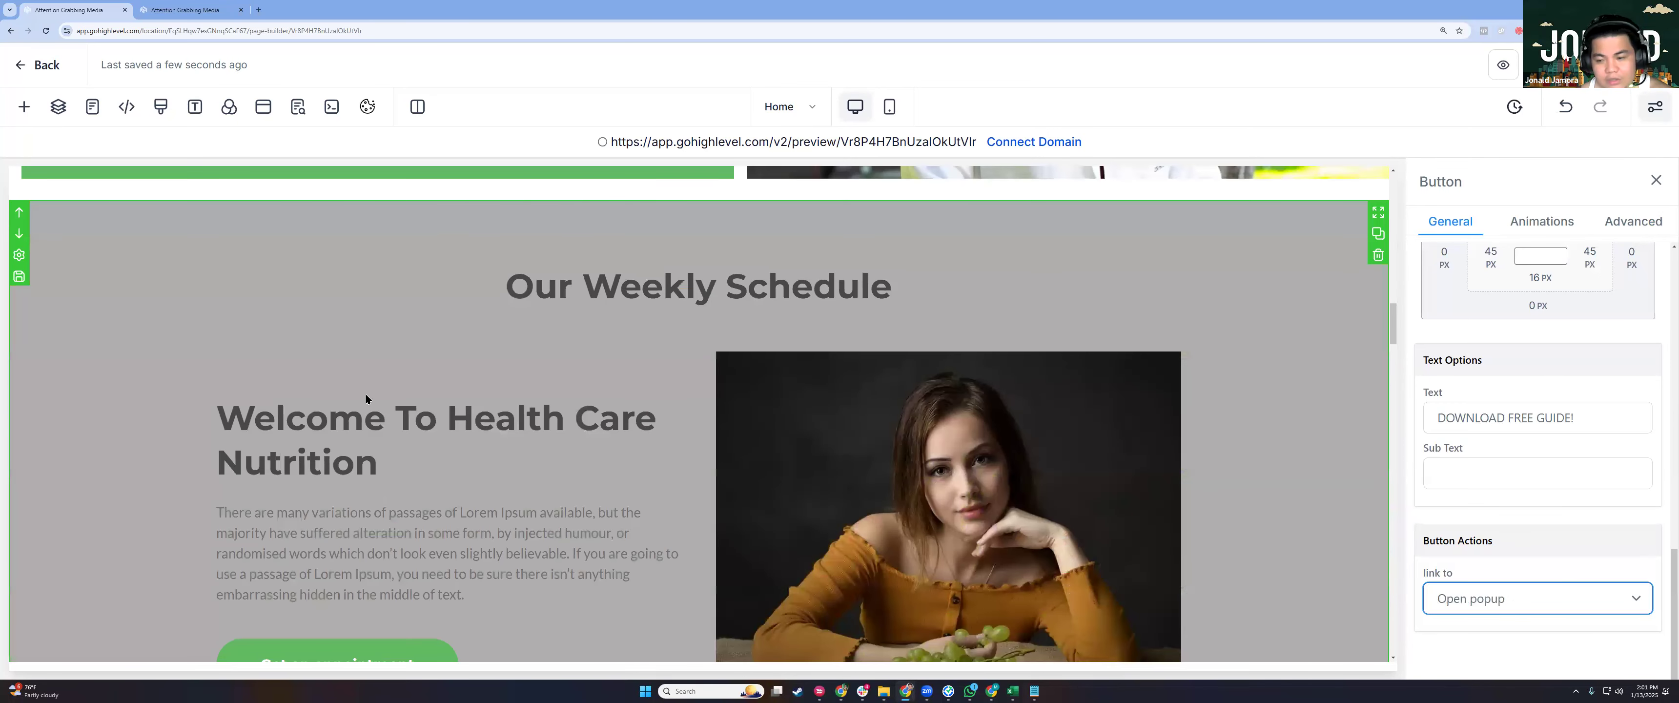
scroll(416, 447, "down", 4)
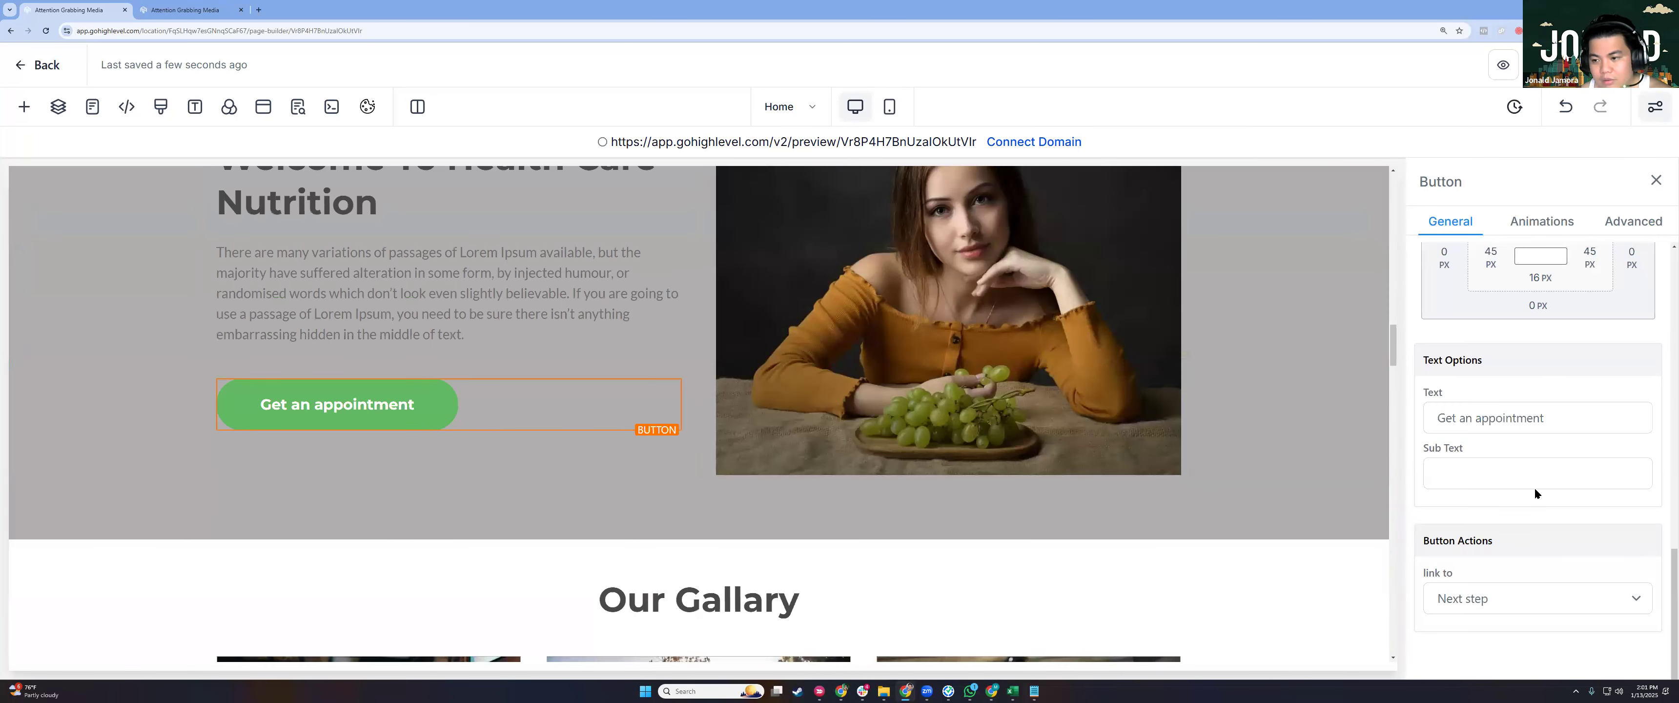
left_click(1469, 419)
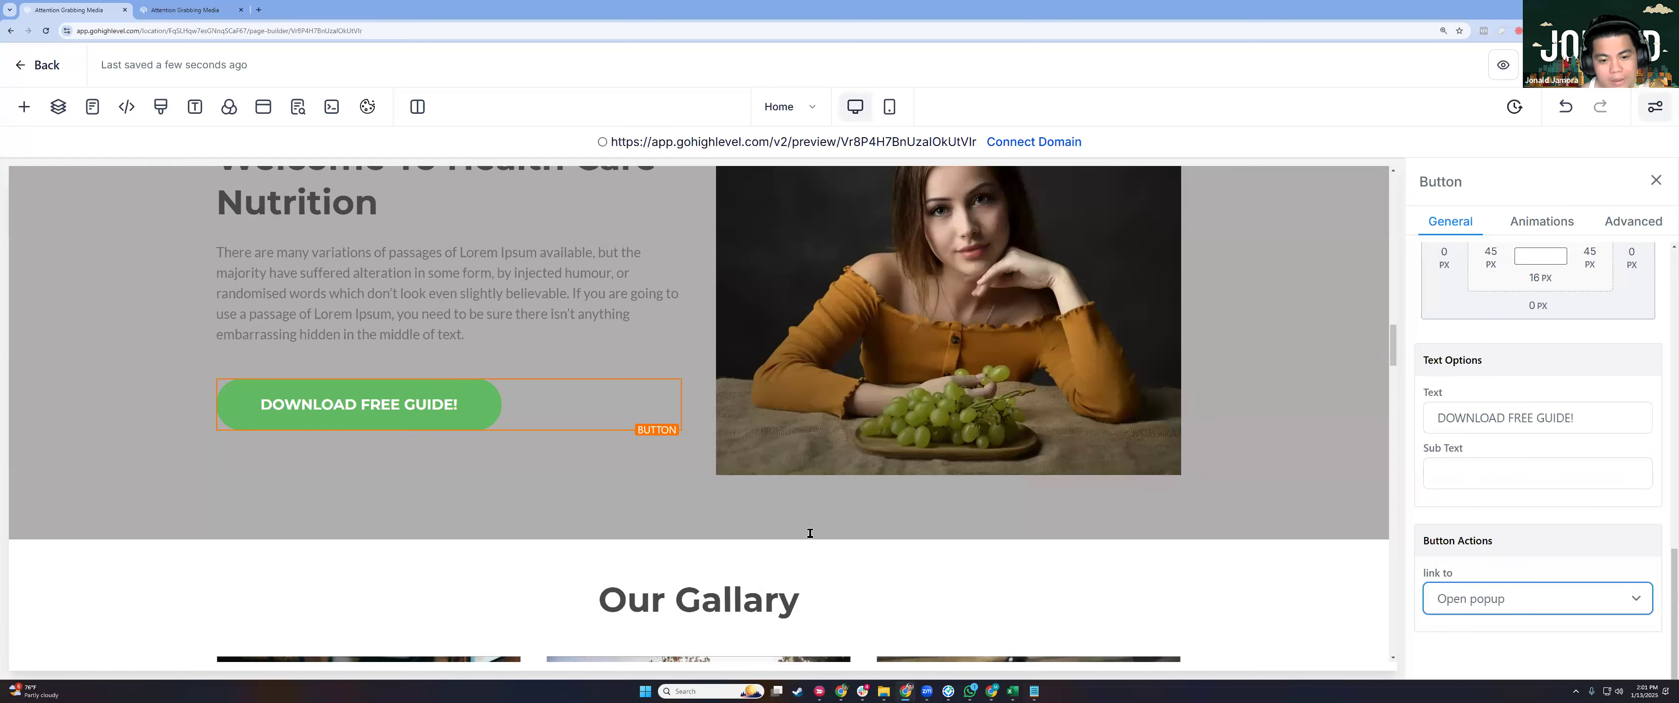
Publish the page, find no domains in the Domain dropdown, and go to Add / Edit domains.
scroll(810, 533, "down", 10)
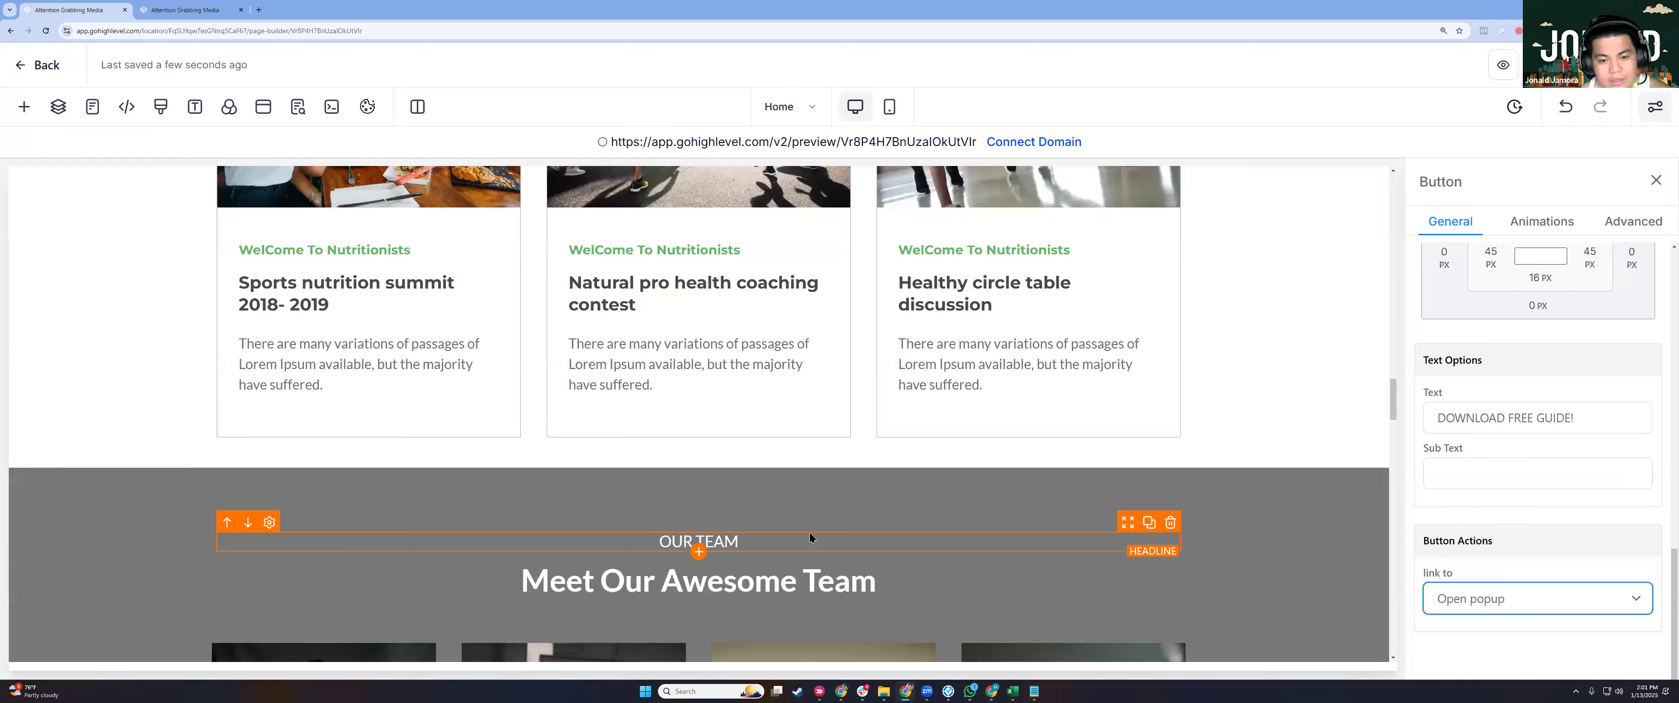
scroll(810, 537, "down", 5)
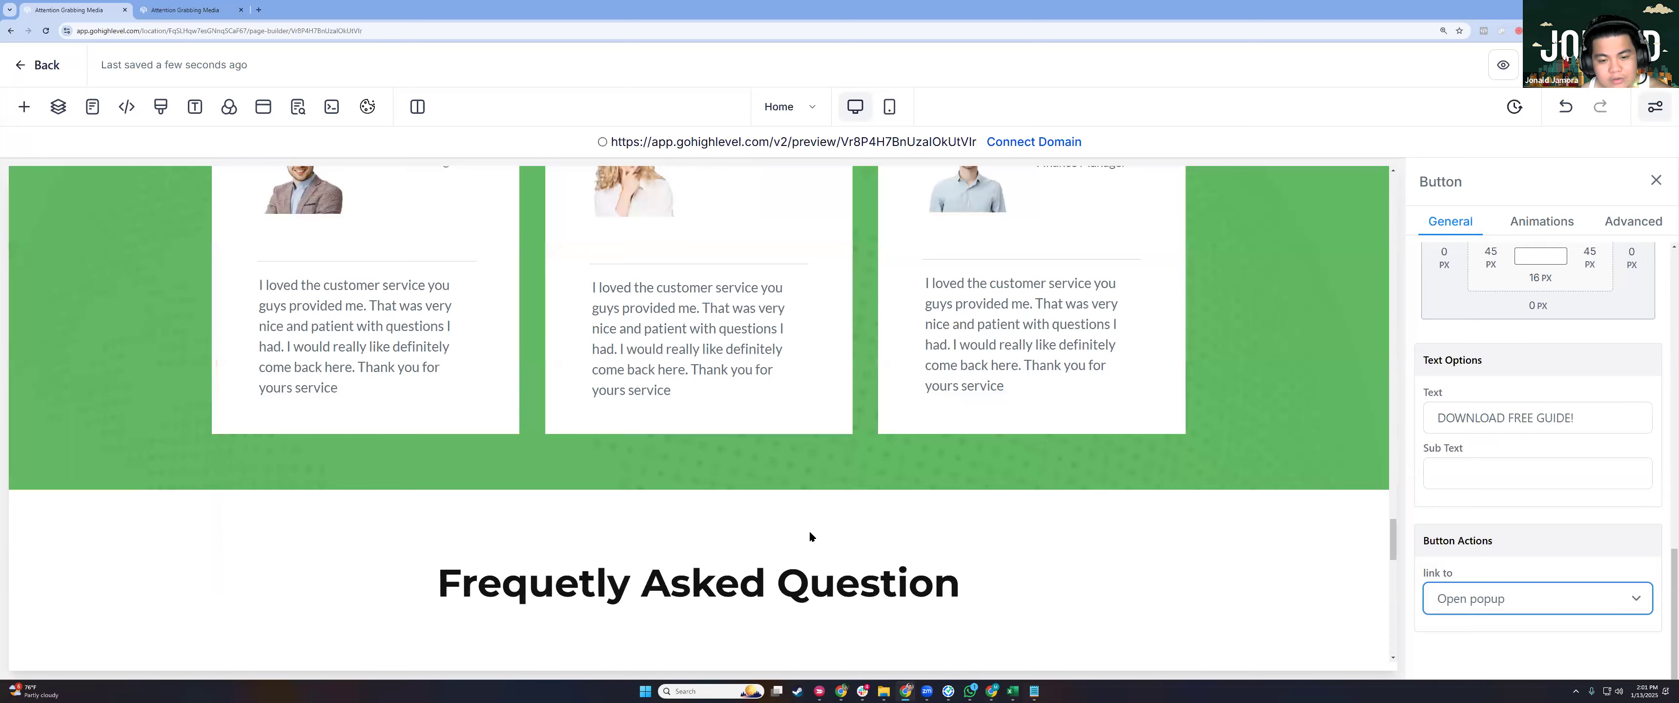
scroll(810, 537, "down", 5)
scroll(847, 548, "down", 1)
left_click(1569, 120)
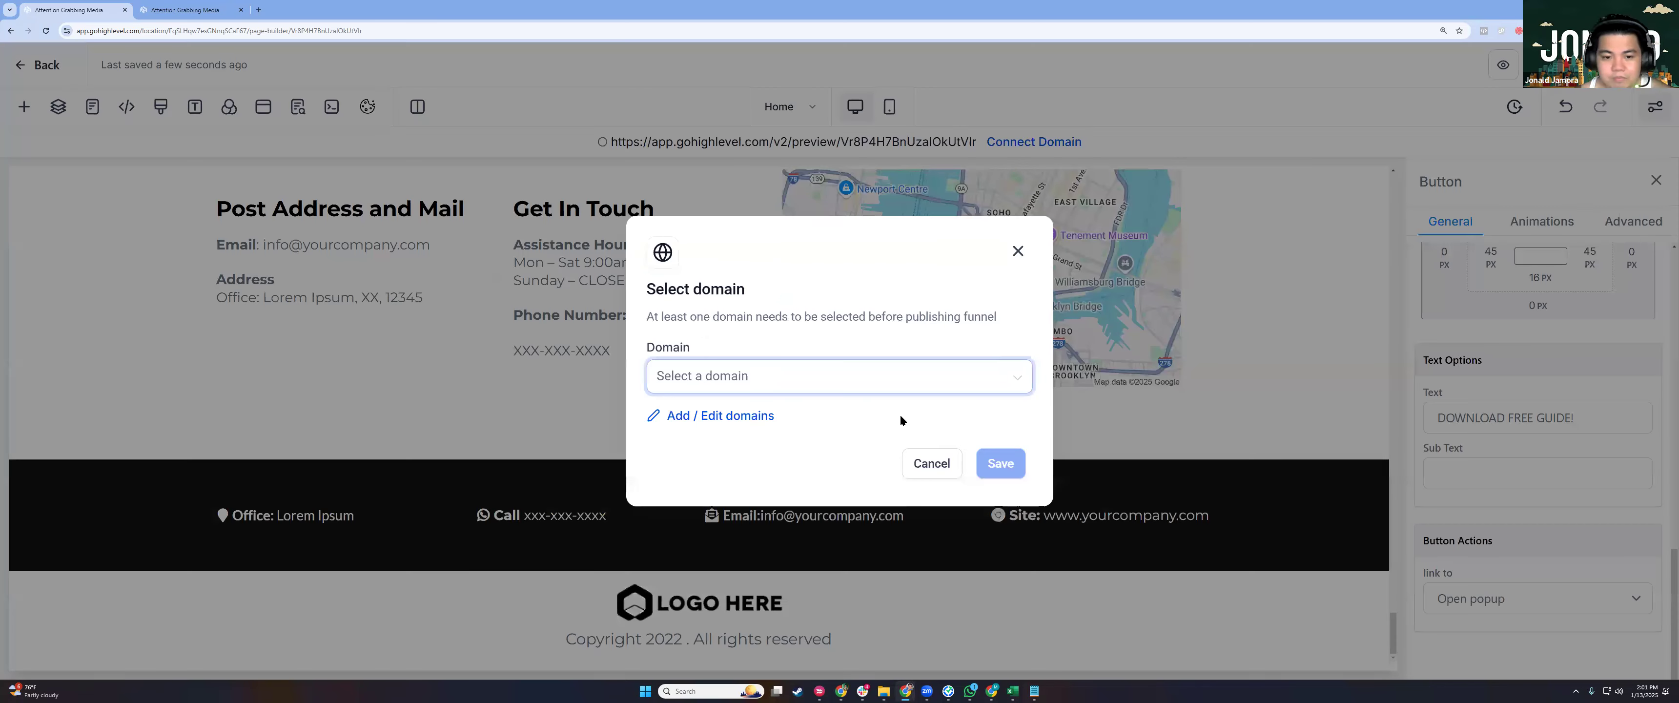
left_click(883, 386)
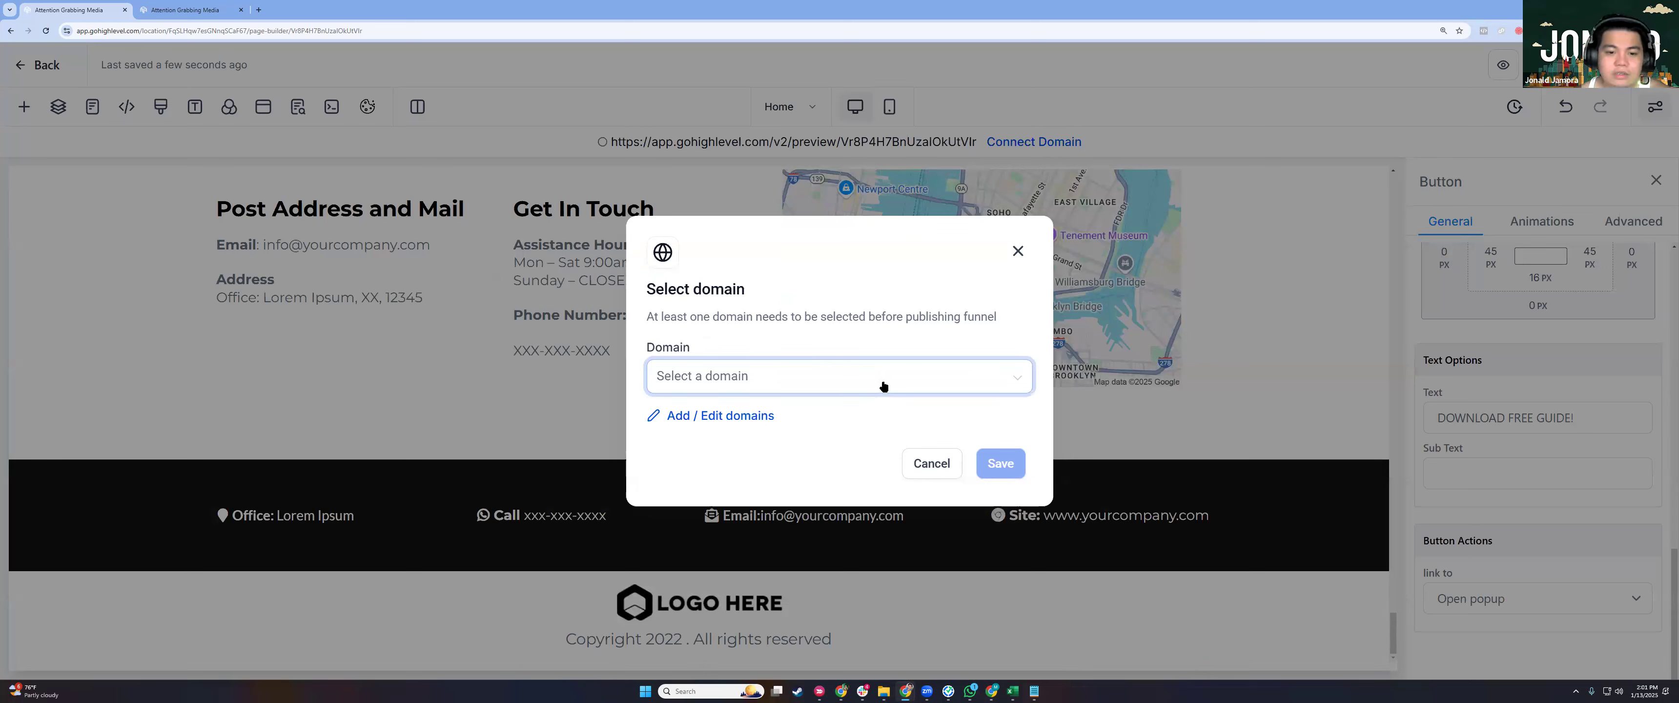
left_click(889, 341)
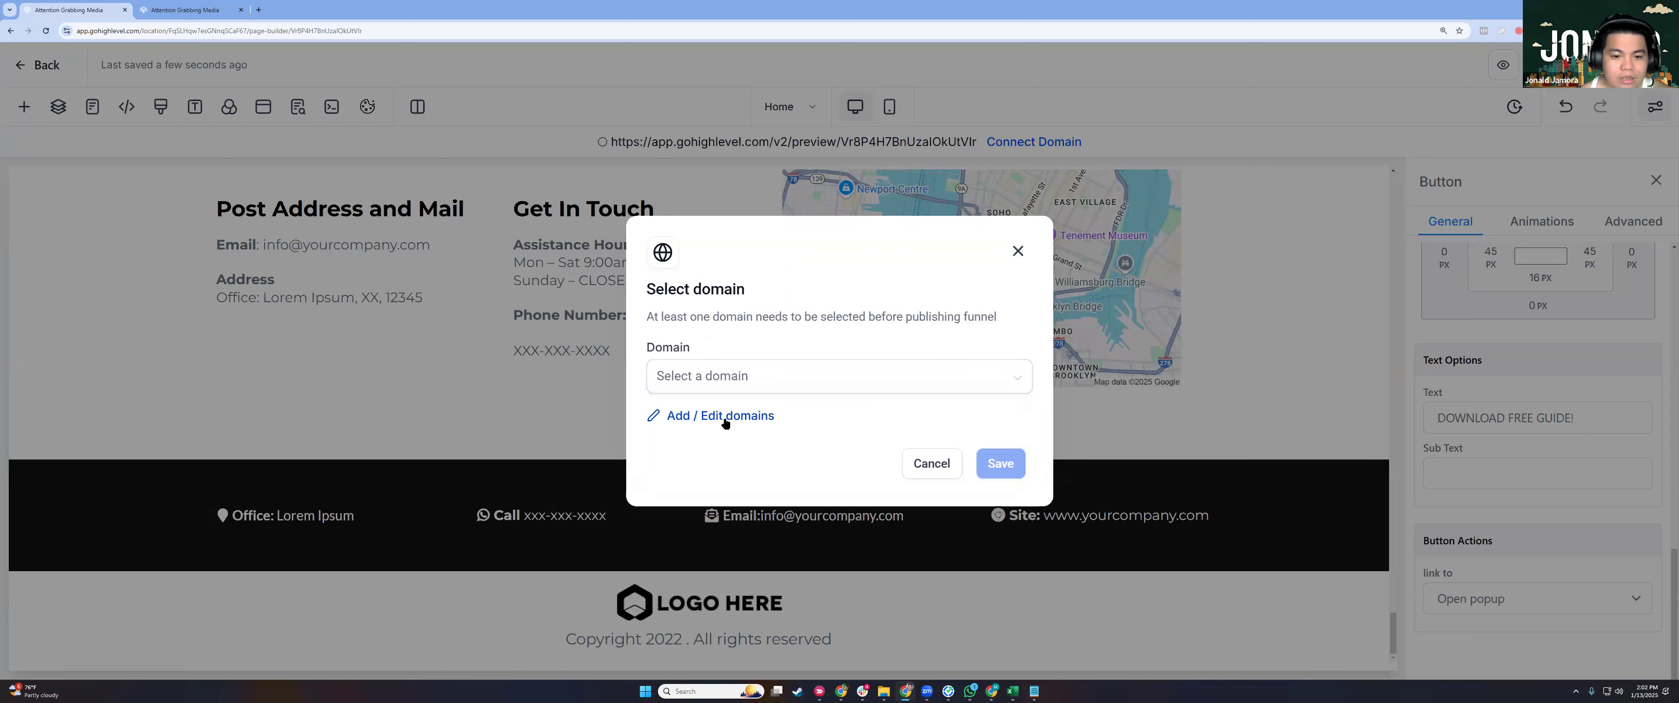
left_click(688, 416)
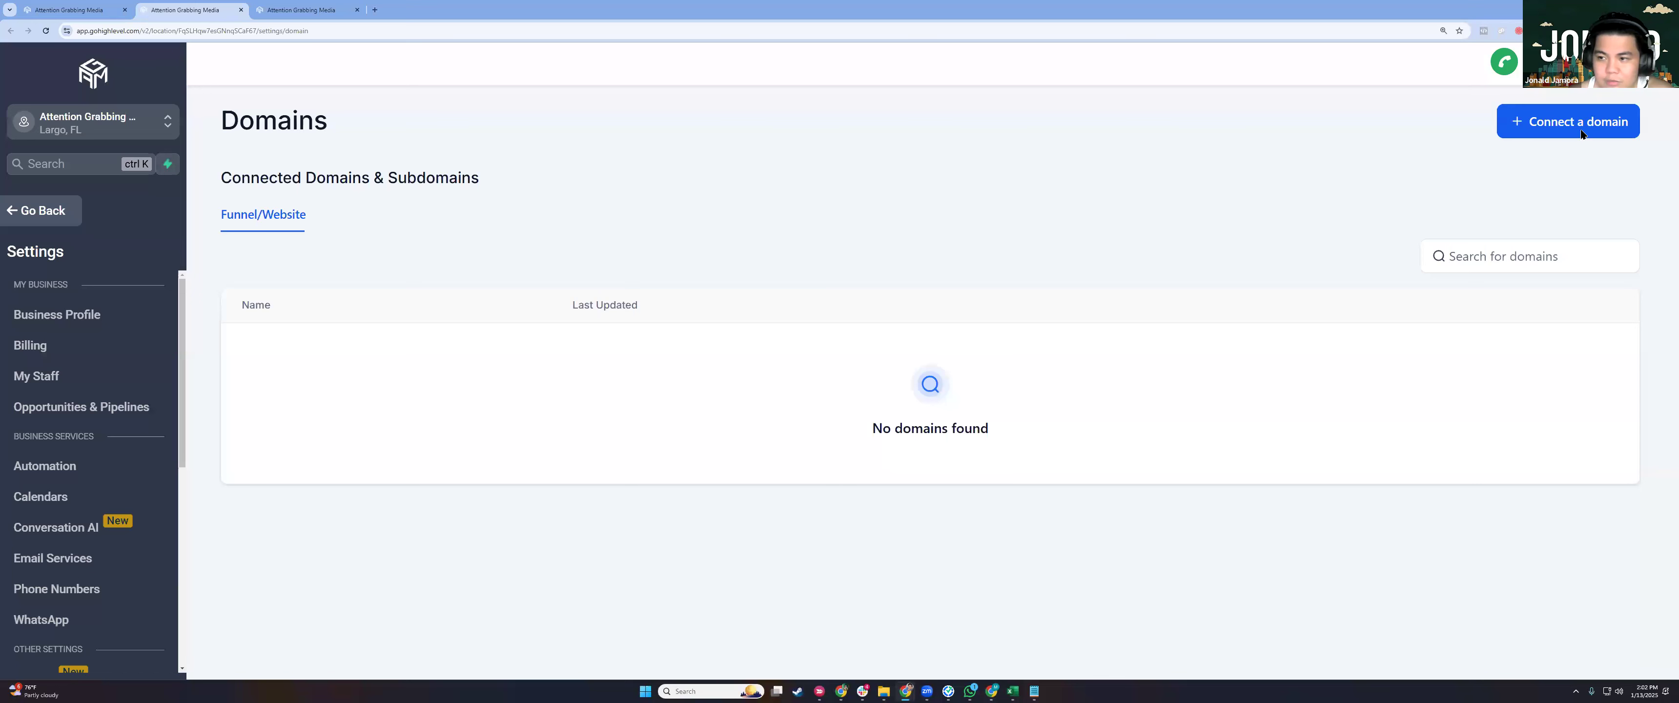
Enter an agmagency.com sub-domain to connect, choose manual DNS records, then close the domains tab.
left_click(703, 224)
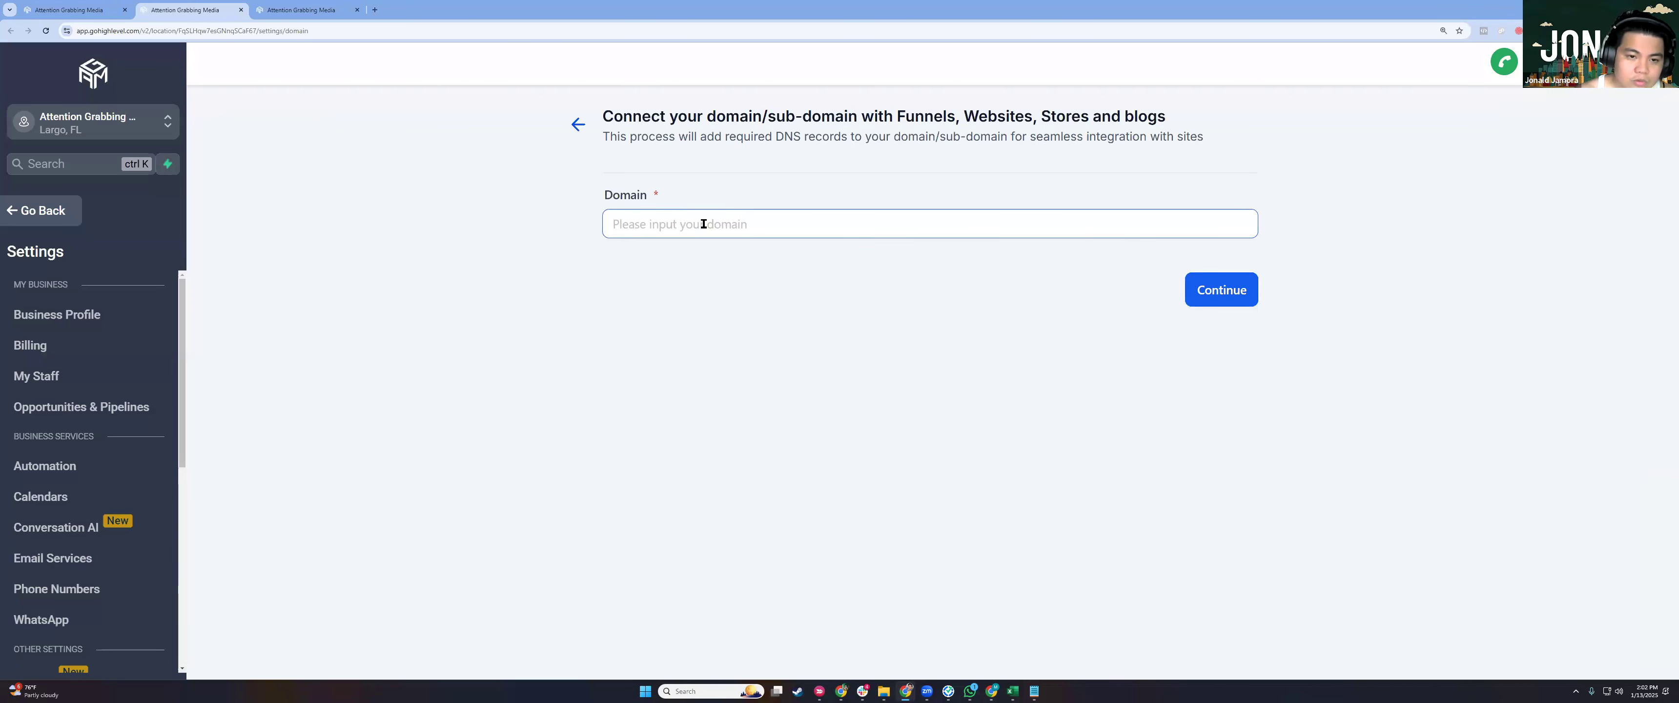
type("Jonald.agmagency.com")
key("ctrl+a")
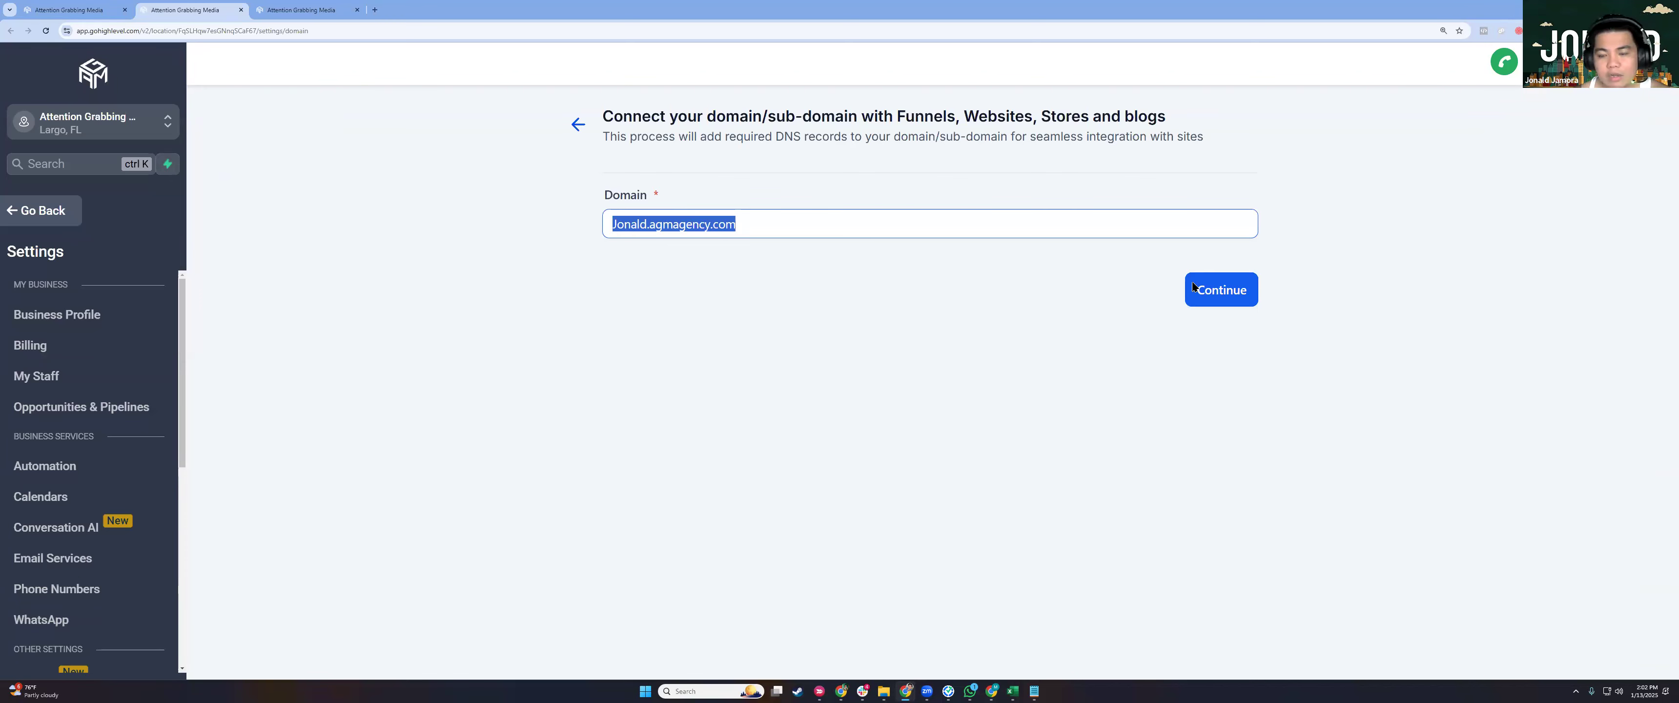
key("Return")
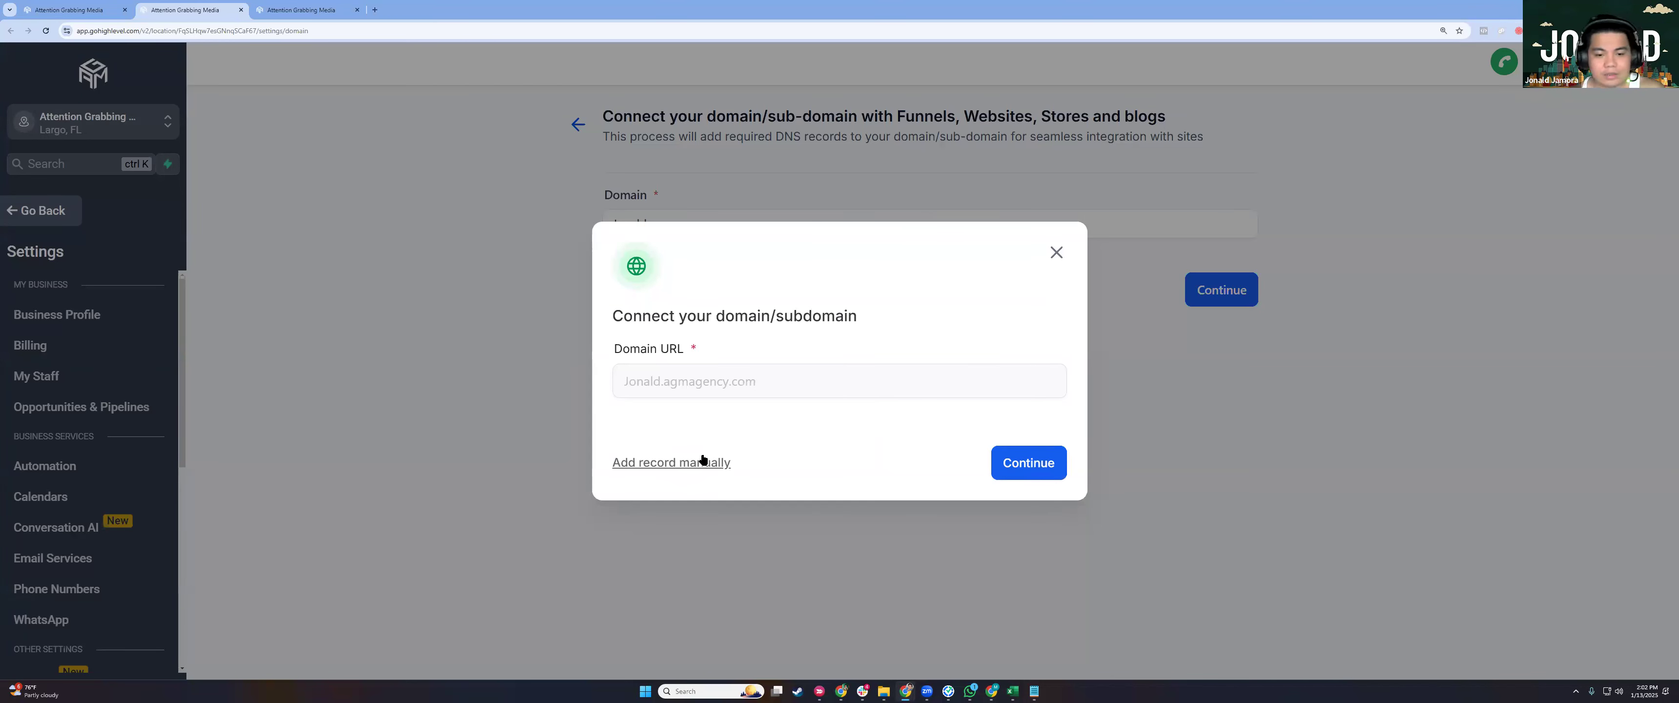
left_click(675, 462)
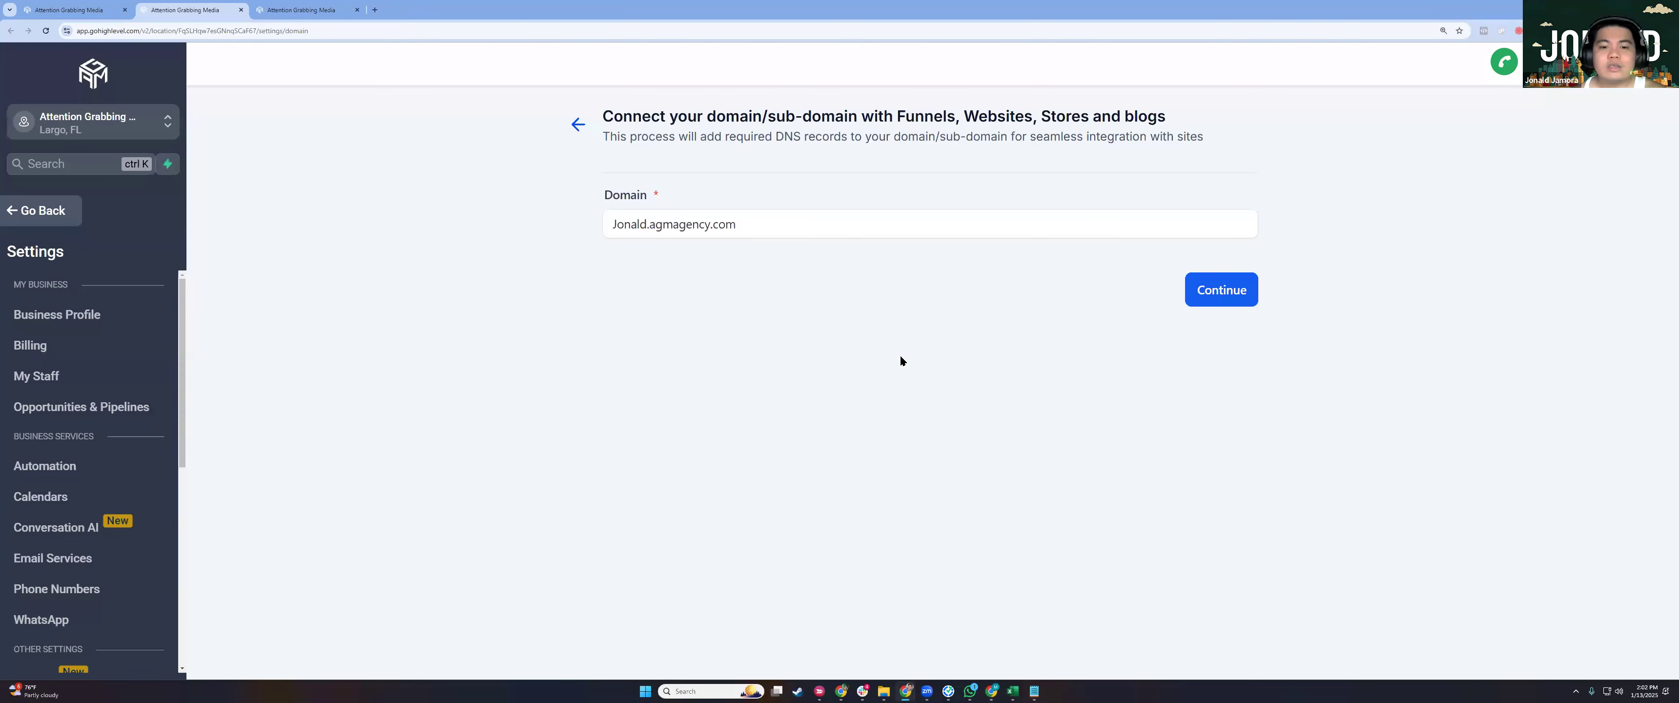
key("ctrl+w")
Close the empty Select domain dialog and the SEO Meta Data panel to return to the builder.
left_click(978, 379)
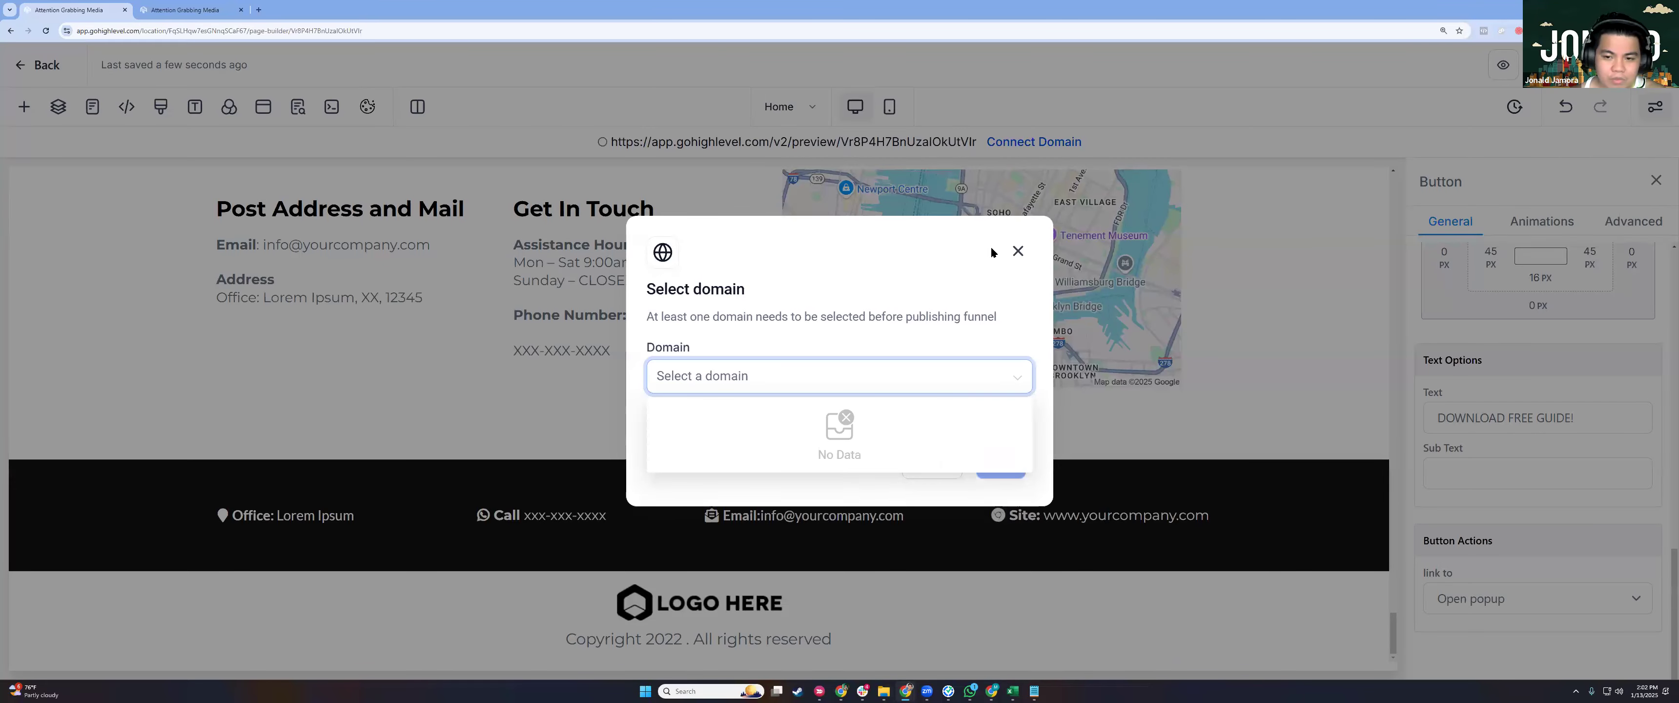
left_click(989, 248)
left_click(1017, 251)
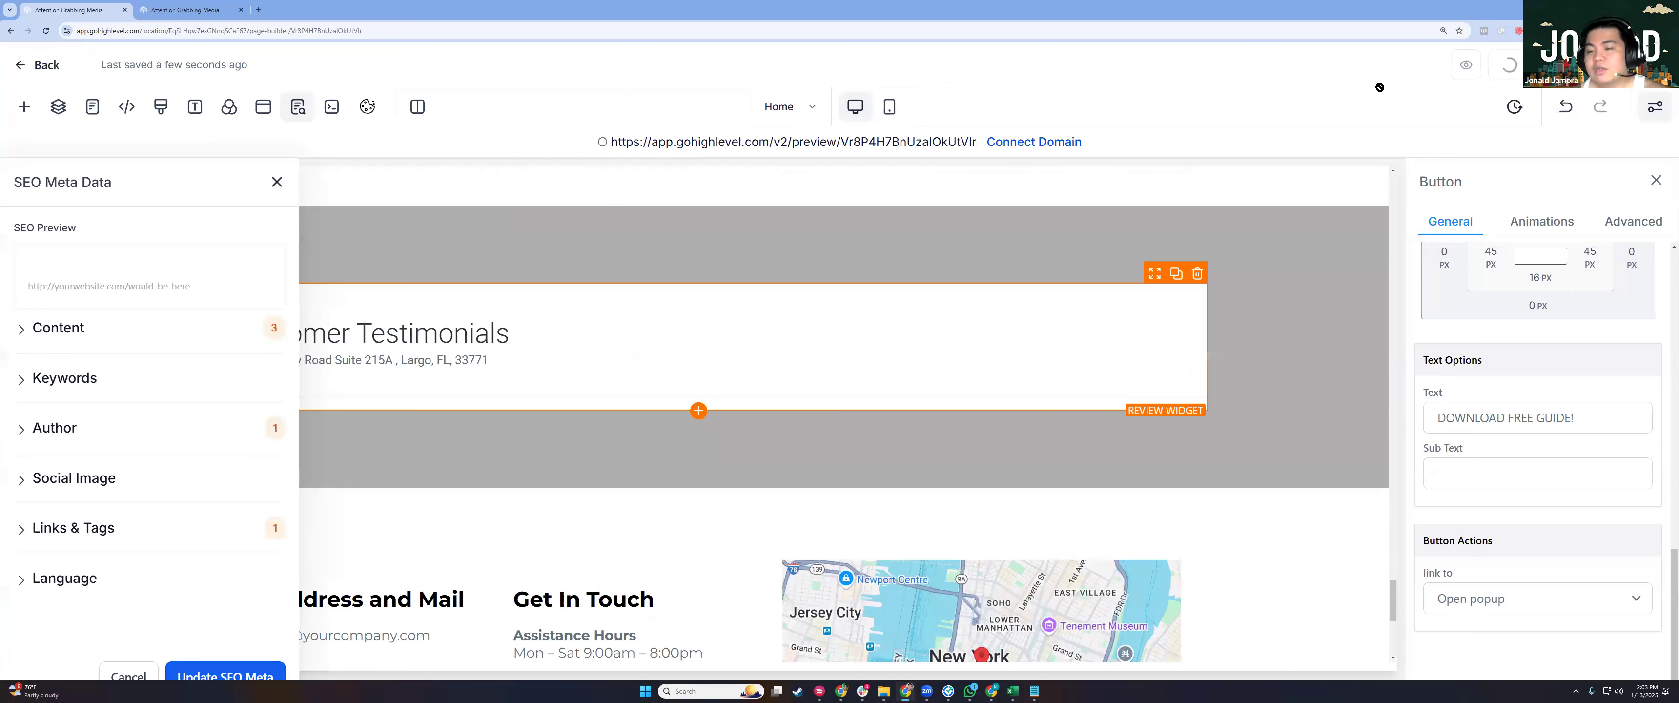
left_click(274, 182)
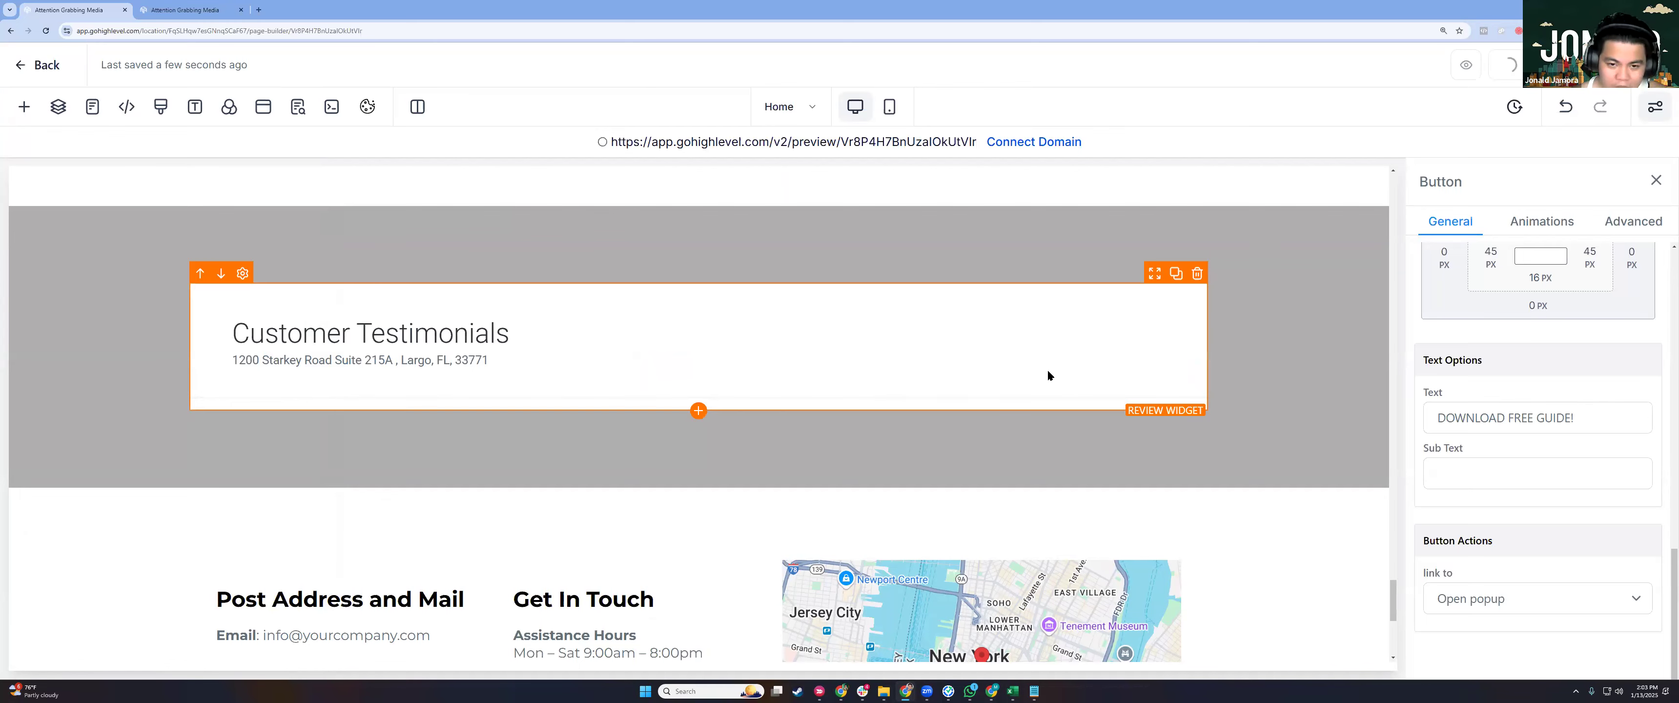
scroll(938, 259, "up", 20)
scroll(922, 256, "up", 20)
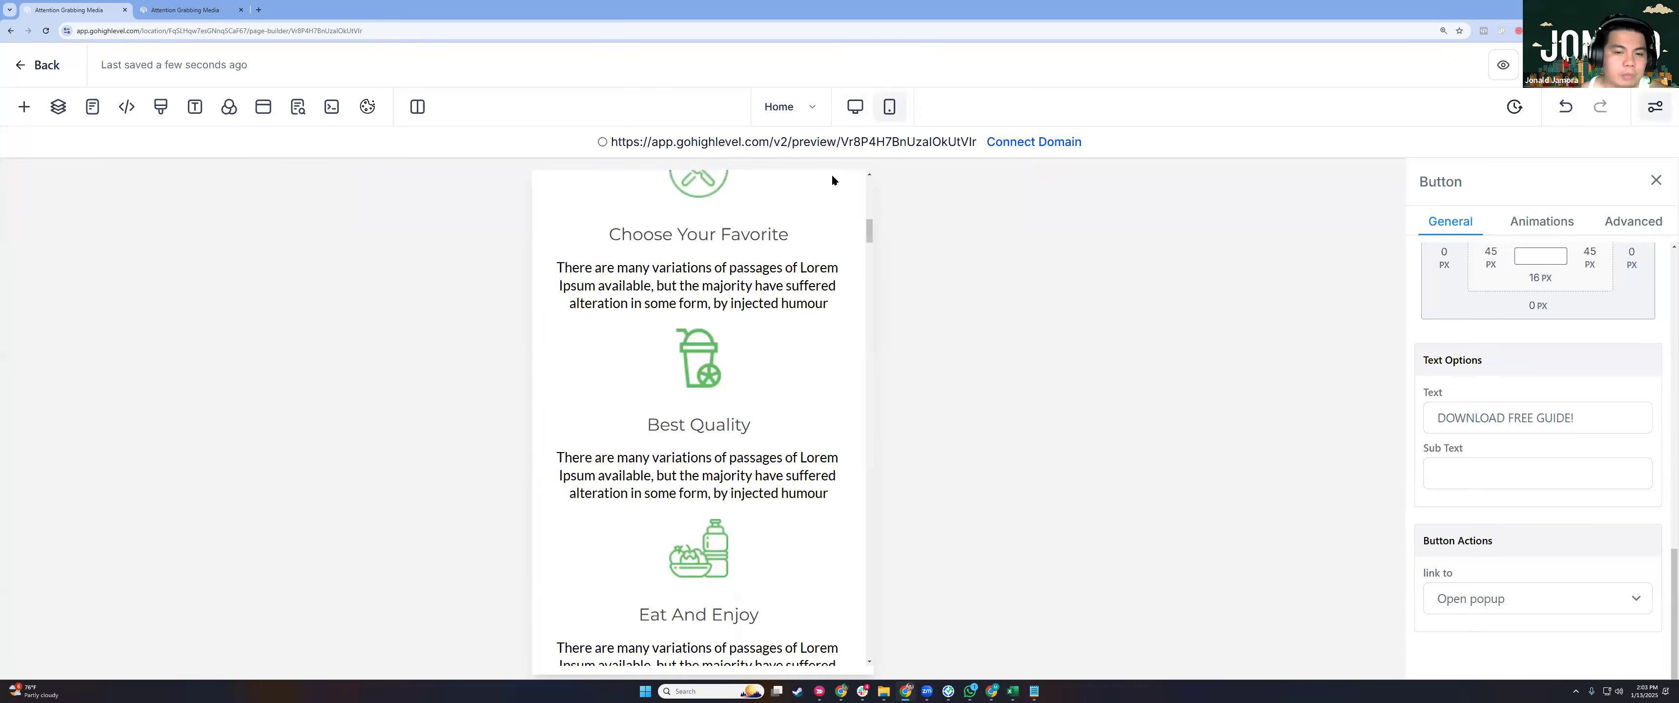
Toggle desktop and mobile views, checking the intro paragraph, How It Works and Welcome headlines on mobile.
left_click(841, 99)
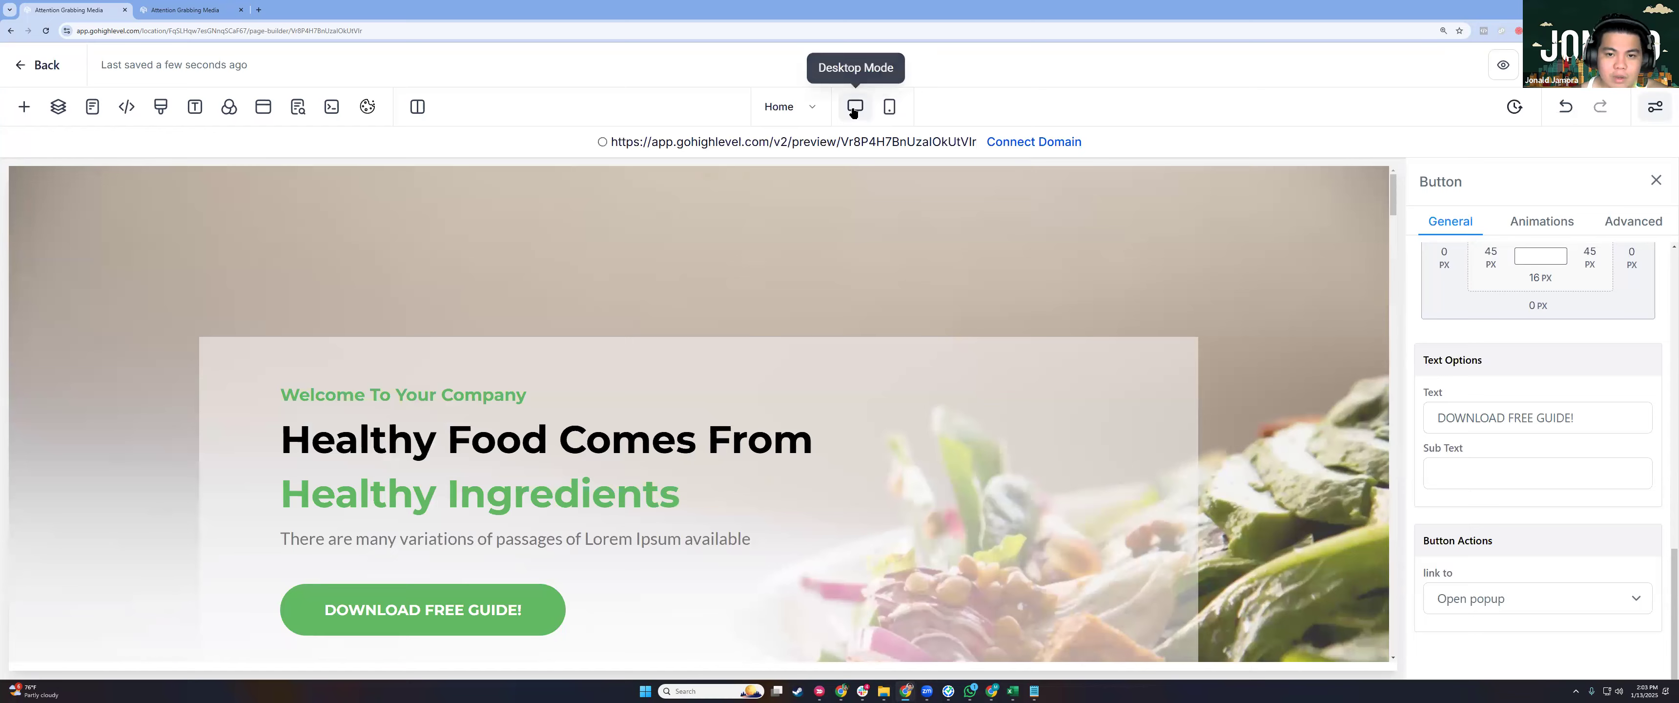
left_click(897, 109)
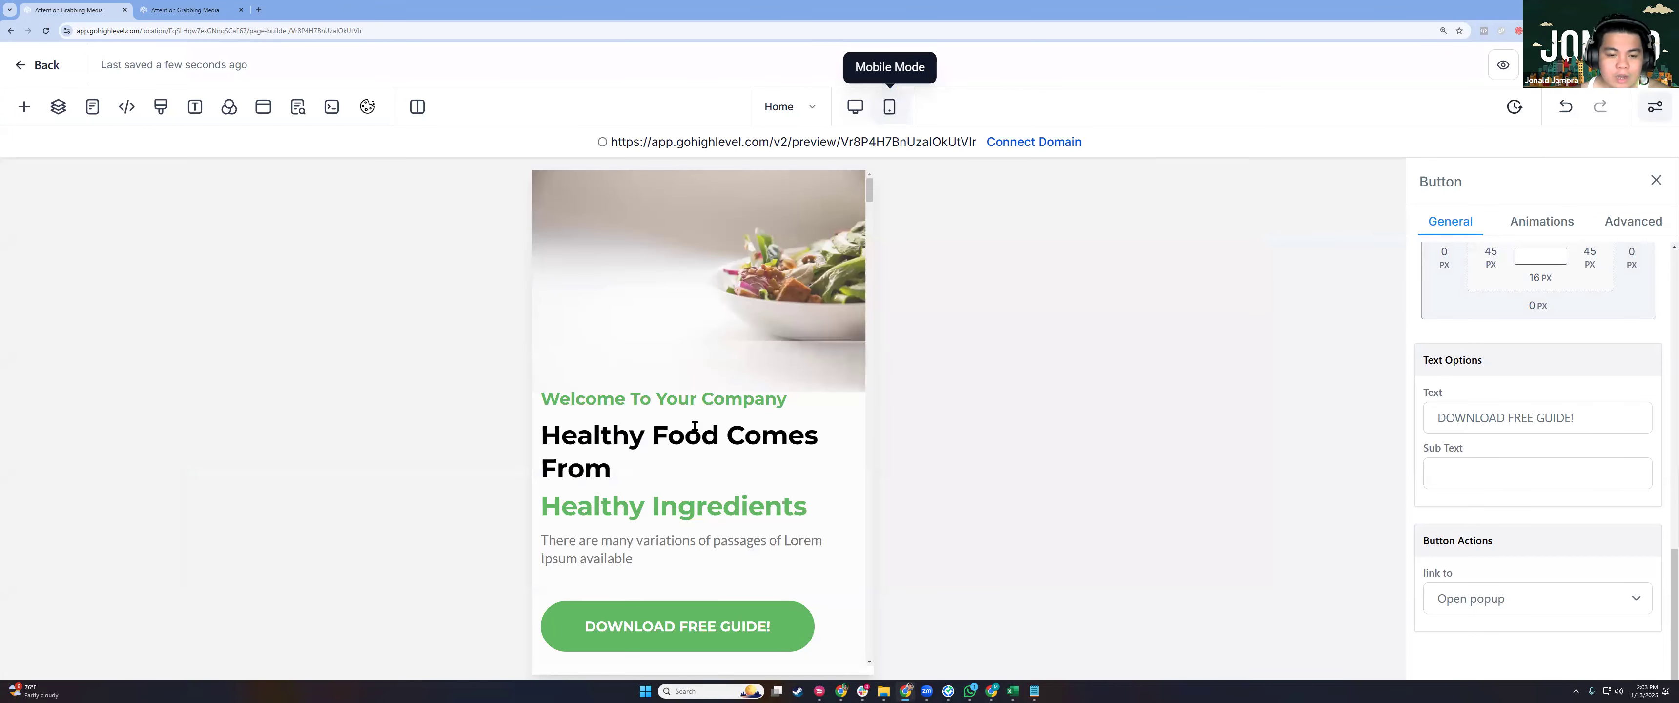
scroll(639, 403, "down", 2)
left_click(637, 409)
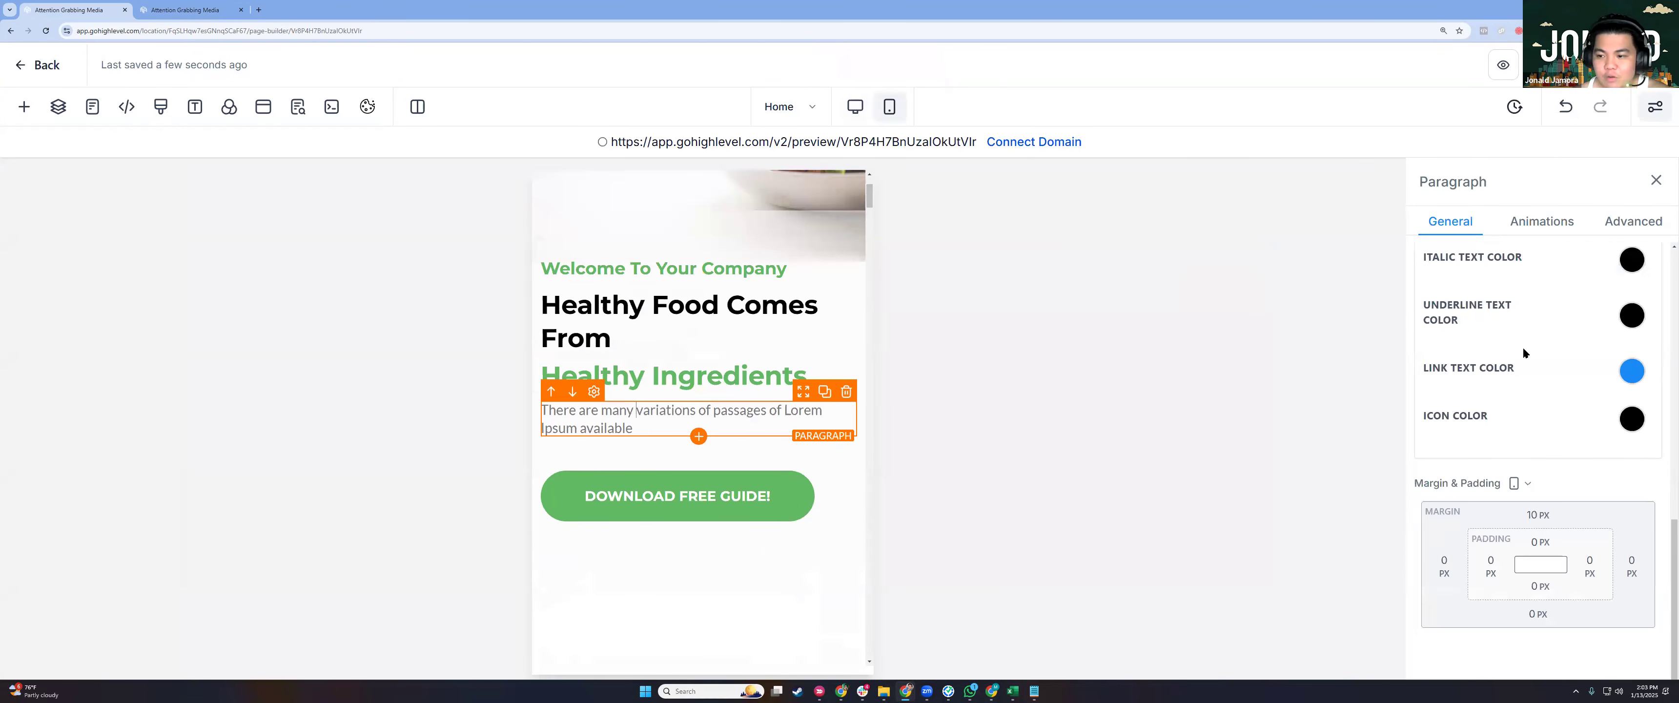
scroll(1593, 480, "down", 1)
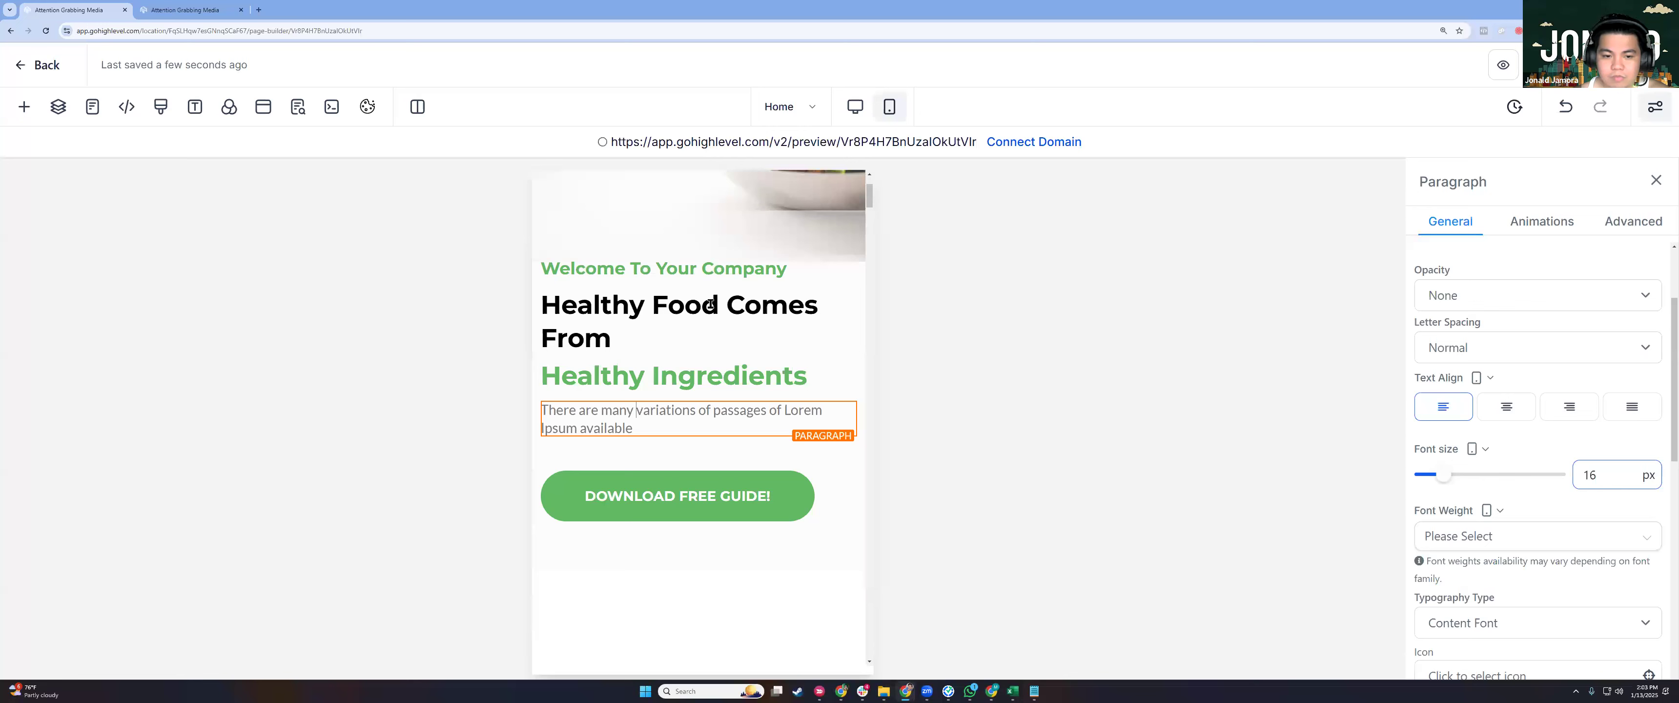
scroll(740, 314, "down", 5)
left_click(748, 310)
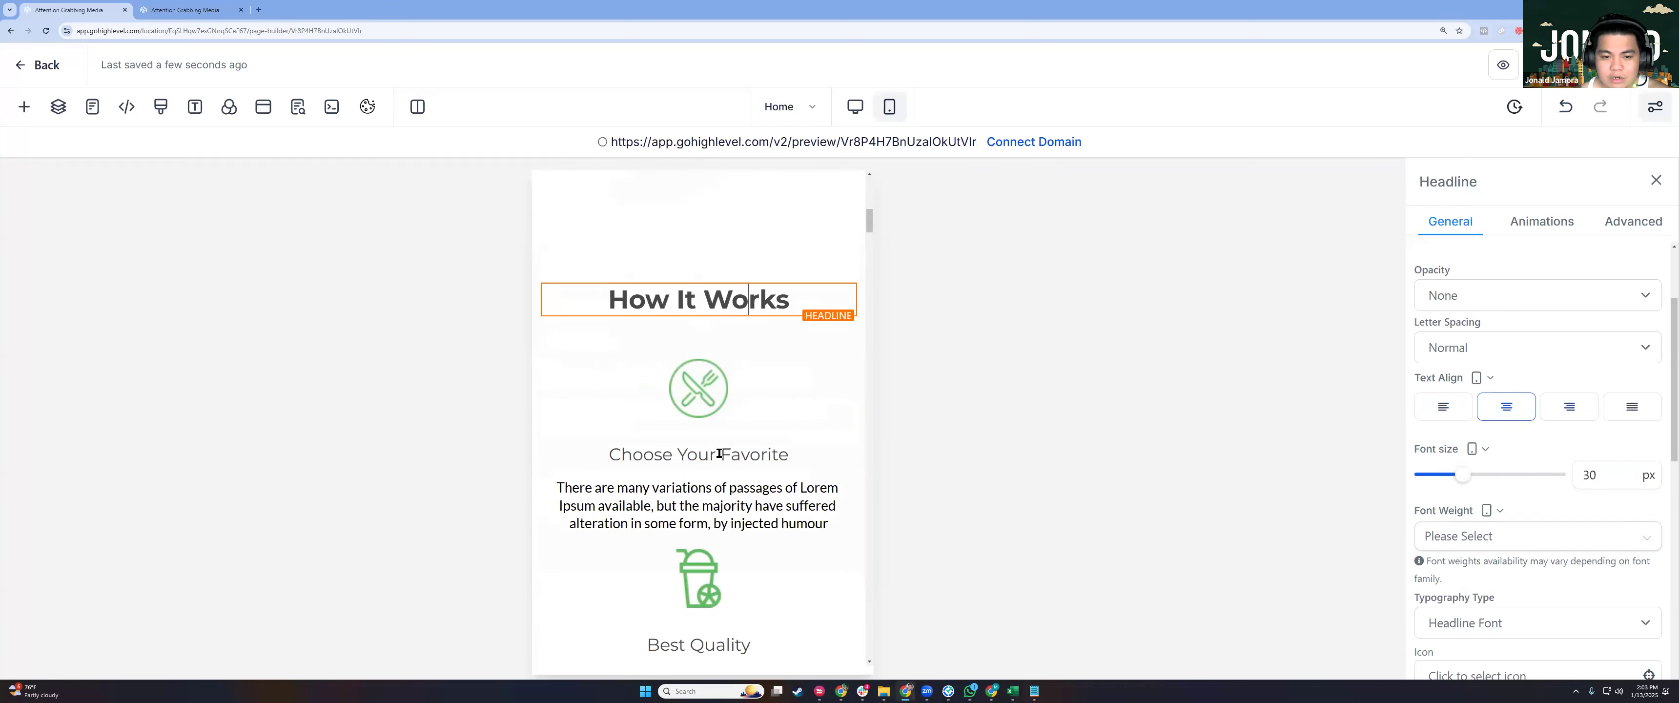
scroll(719, 454, "down", 7)
scroll(689, 185, "down", 8)
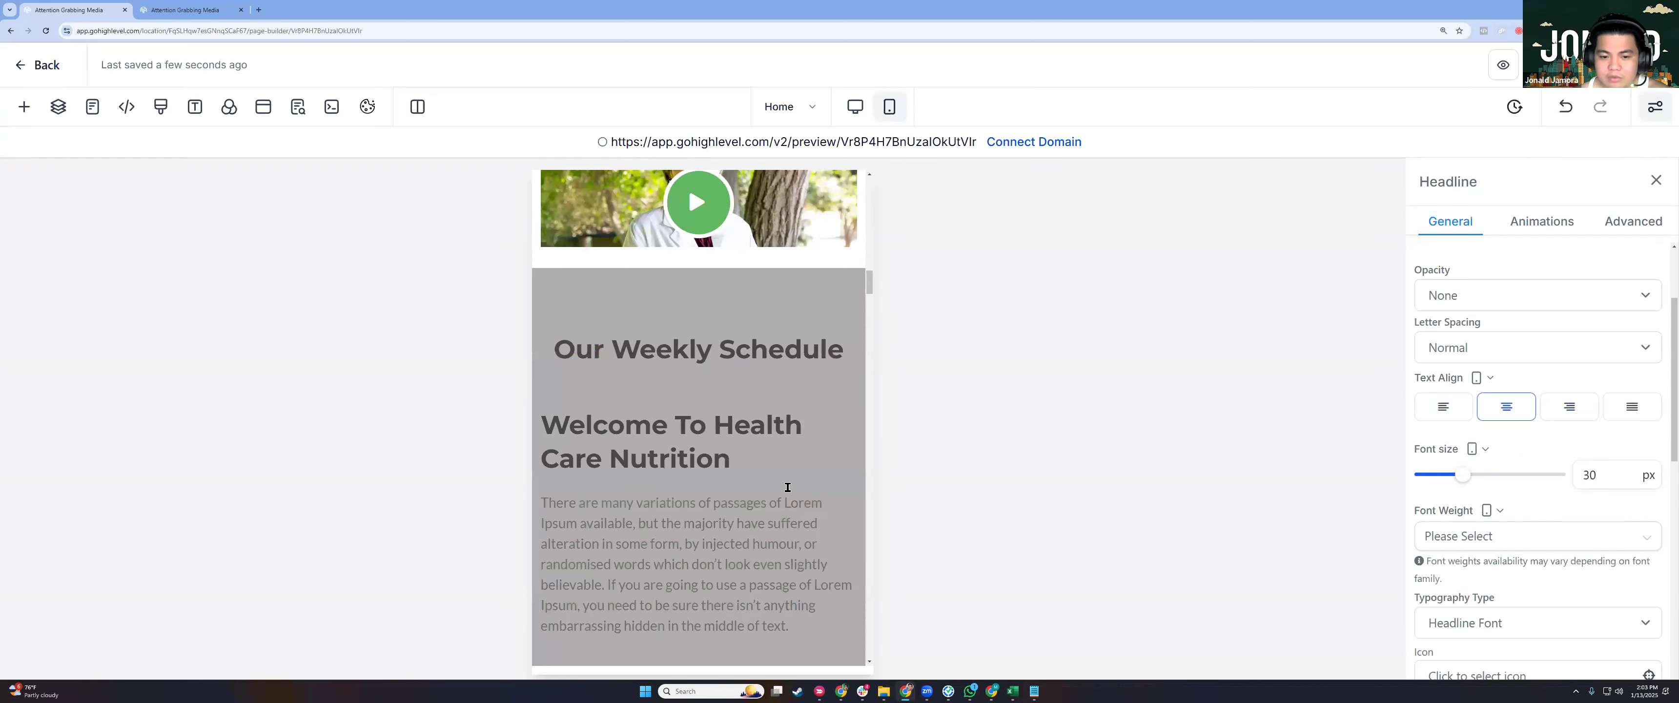
left_click(727, 582)
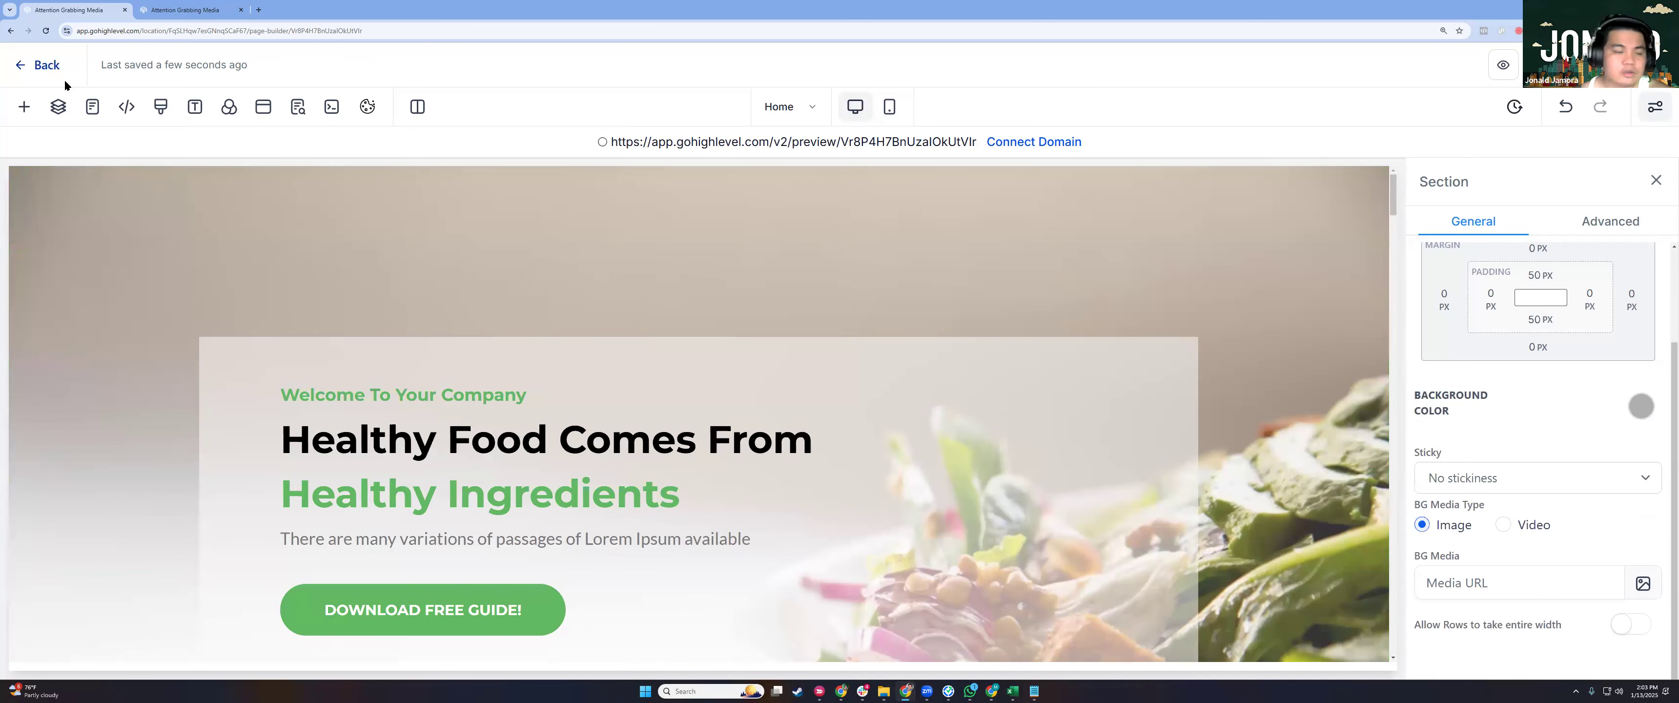
From the funnel overview, begin deleting the Appointment step, then cancel the prompt.
left_click(52, 68)
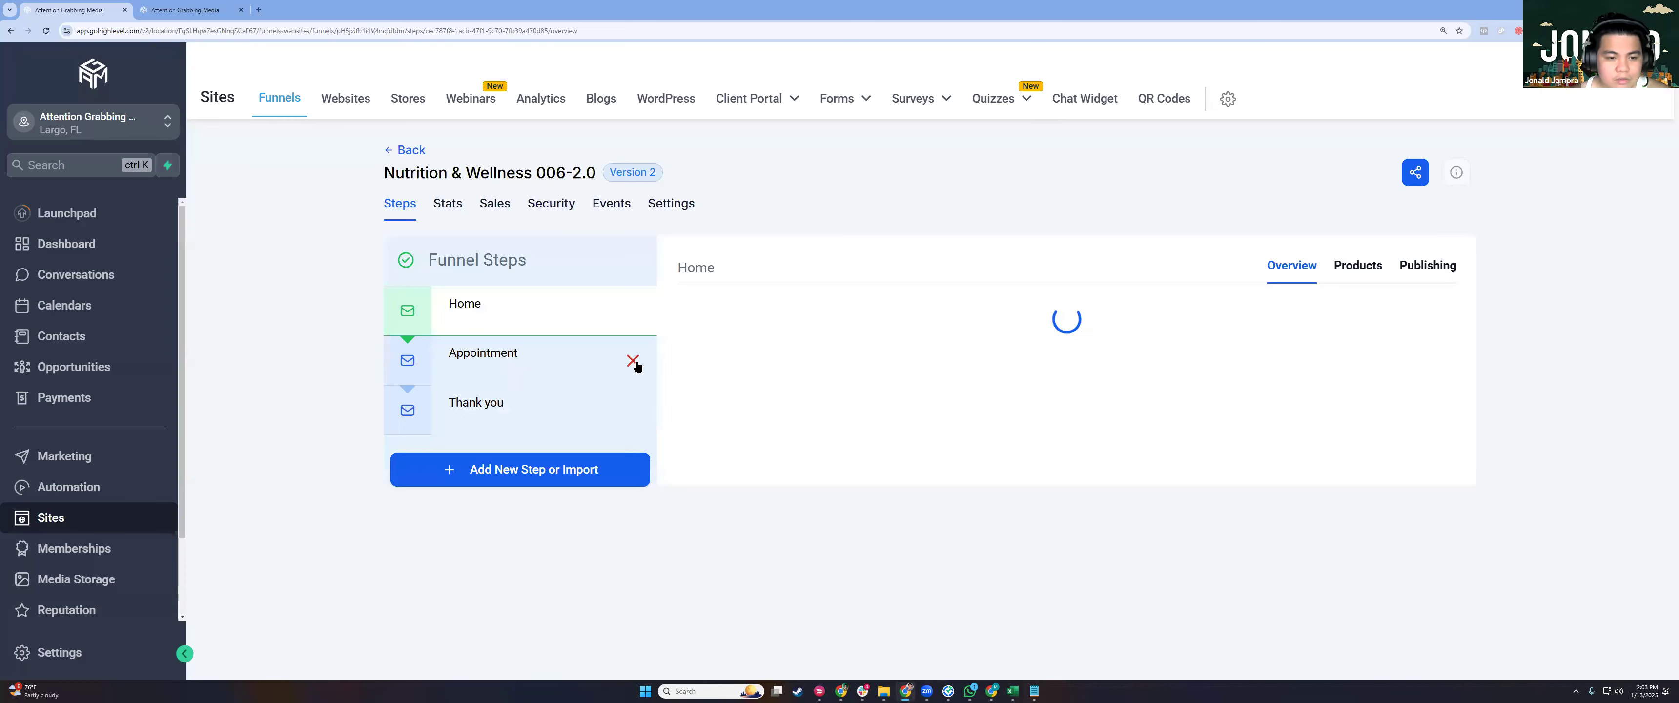
left_click(629, 361)
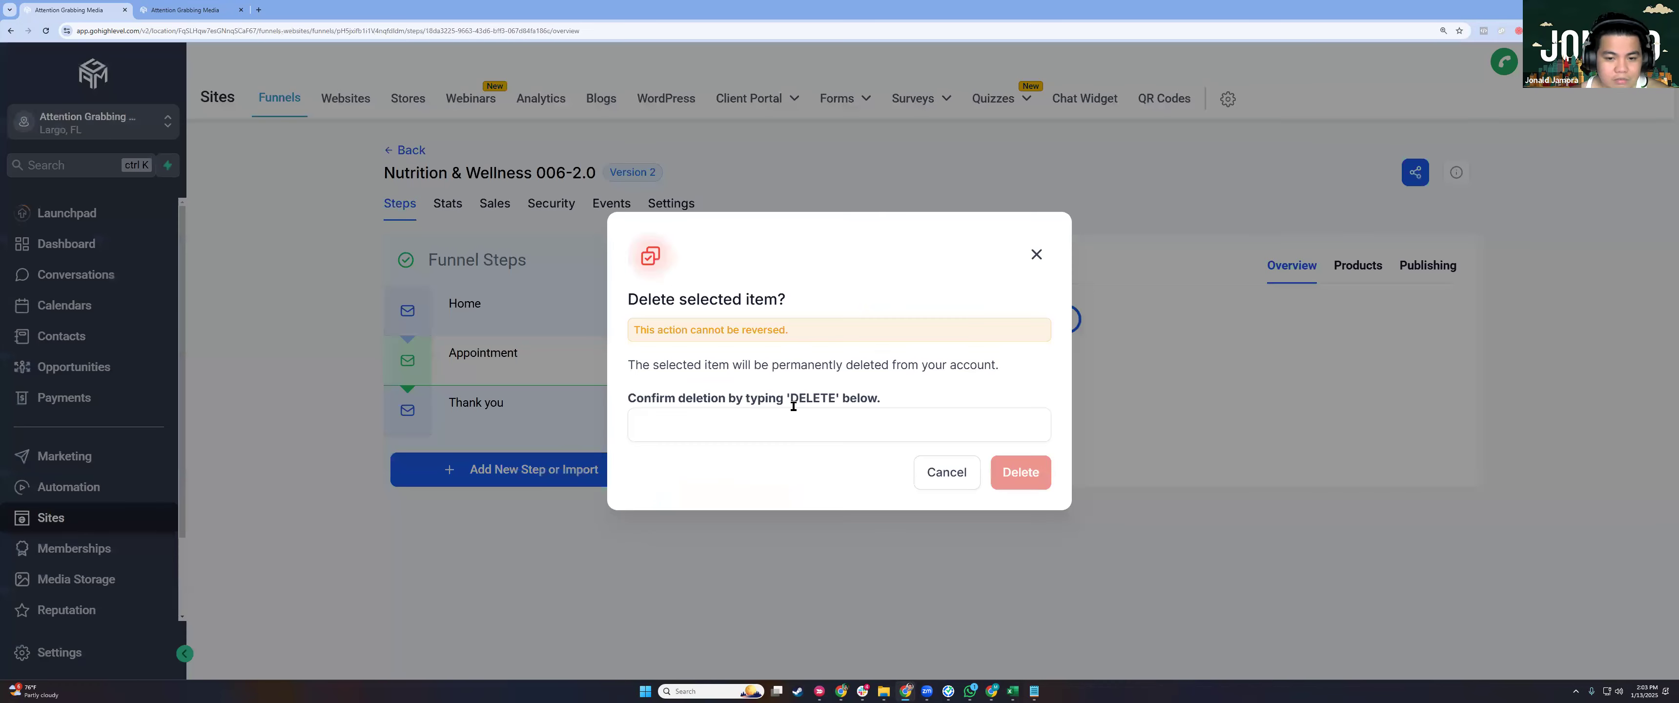
left_click(763, 427)
type("DELETE")
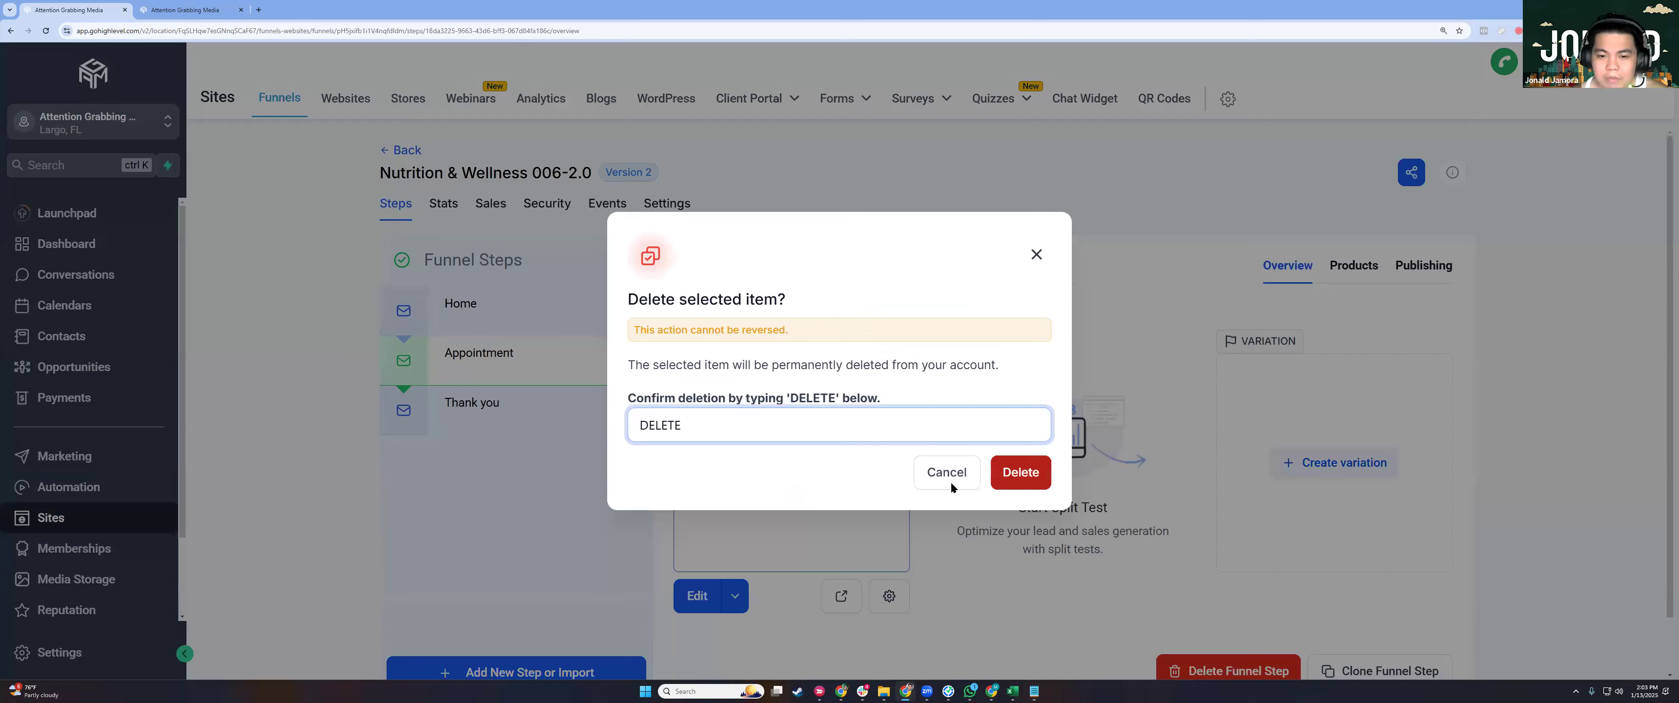
left_click(951, 486)
Delete the Appointment step by pasting DELETE into the confirmation field and confirming.
key("ctrl+plus")
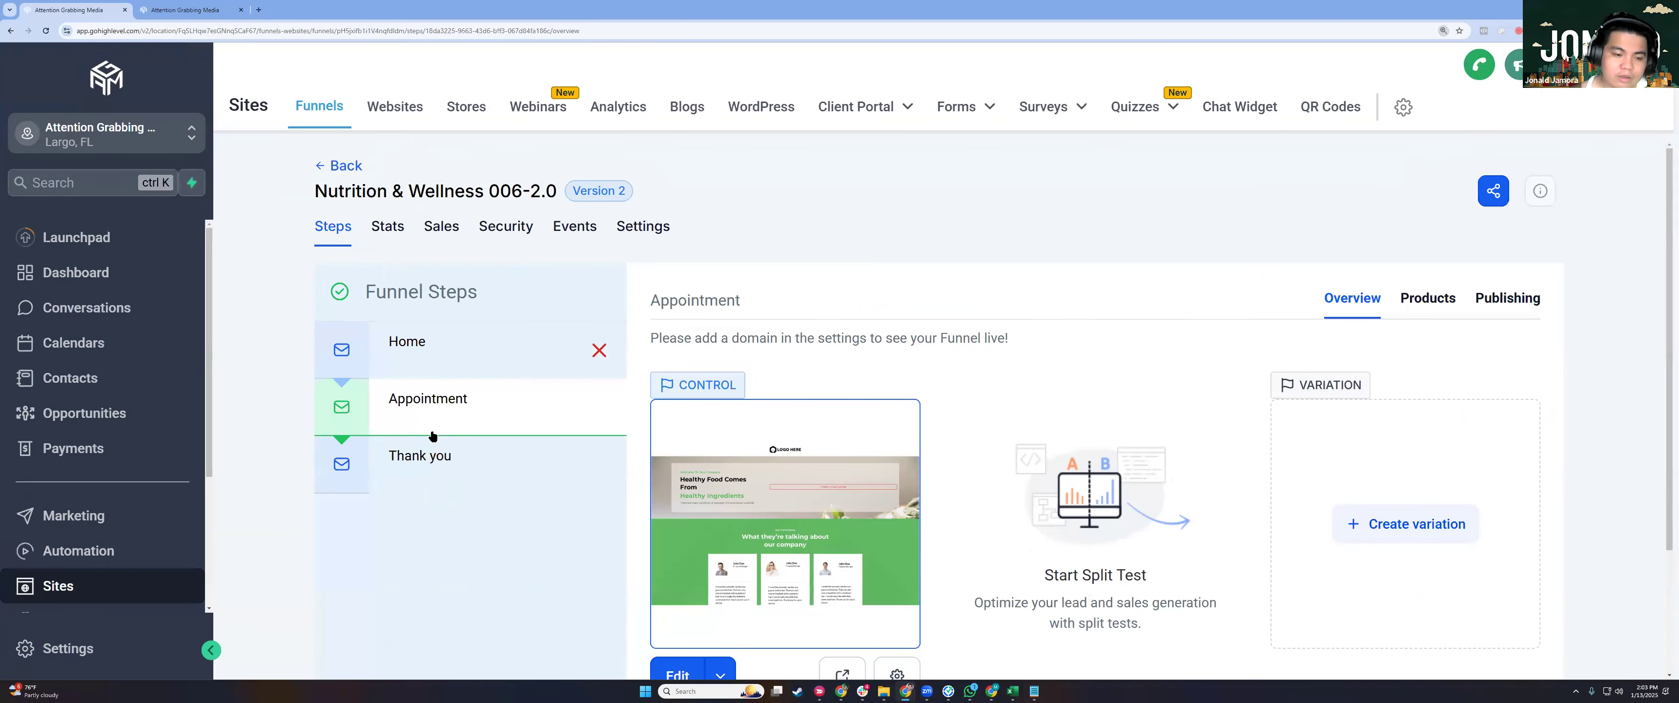
scroll(459, 351, "down", 2)
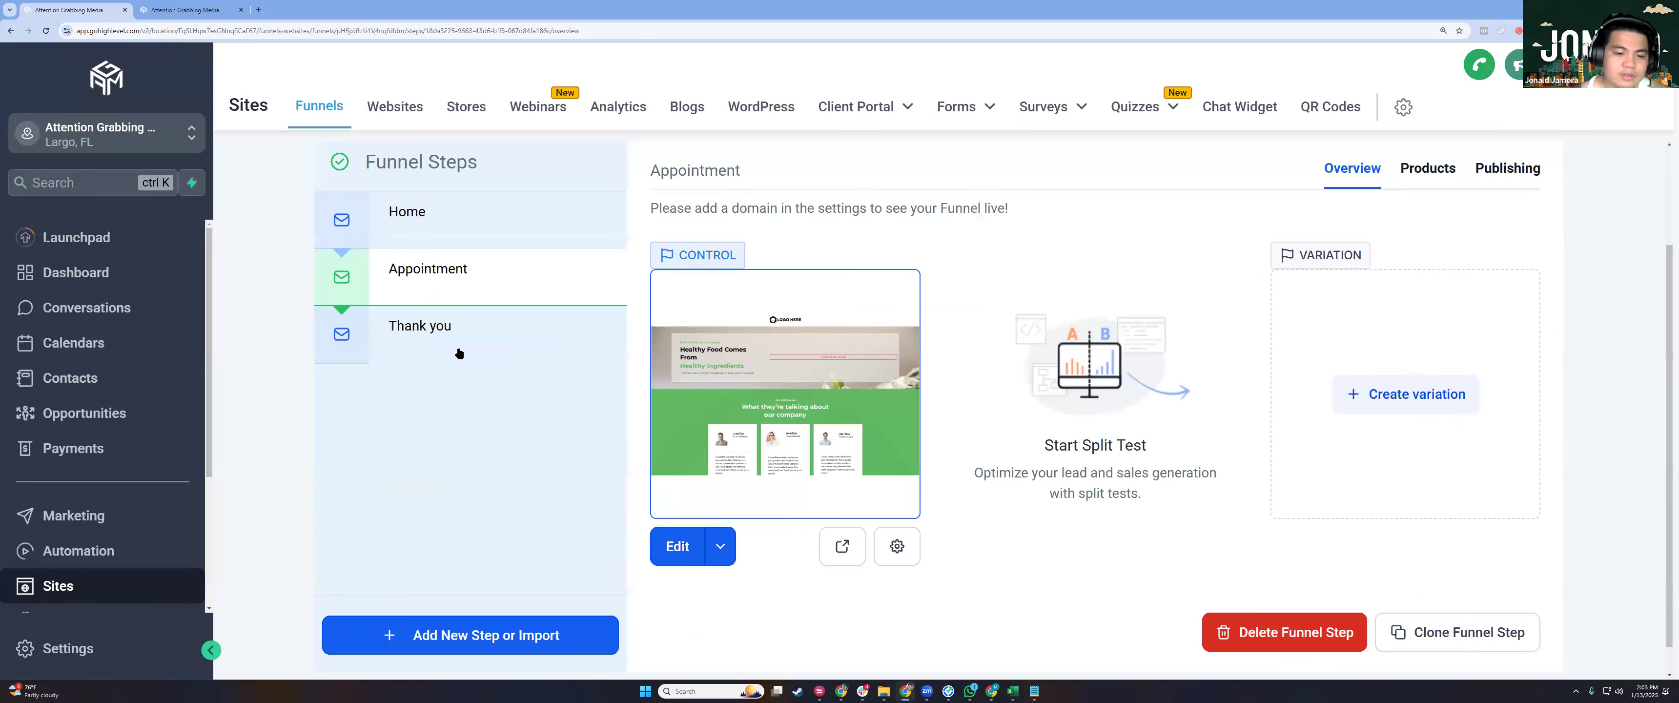
scroll(459, 353, "up", 2)
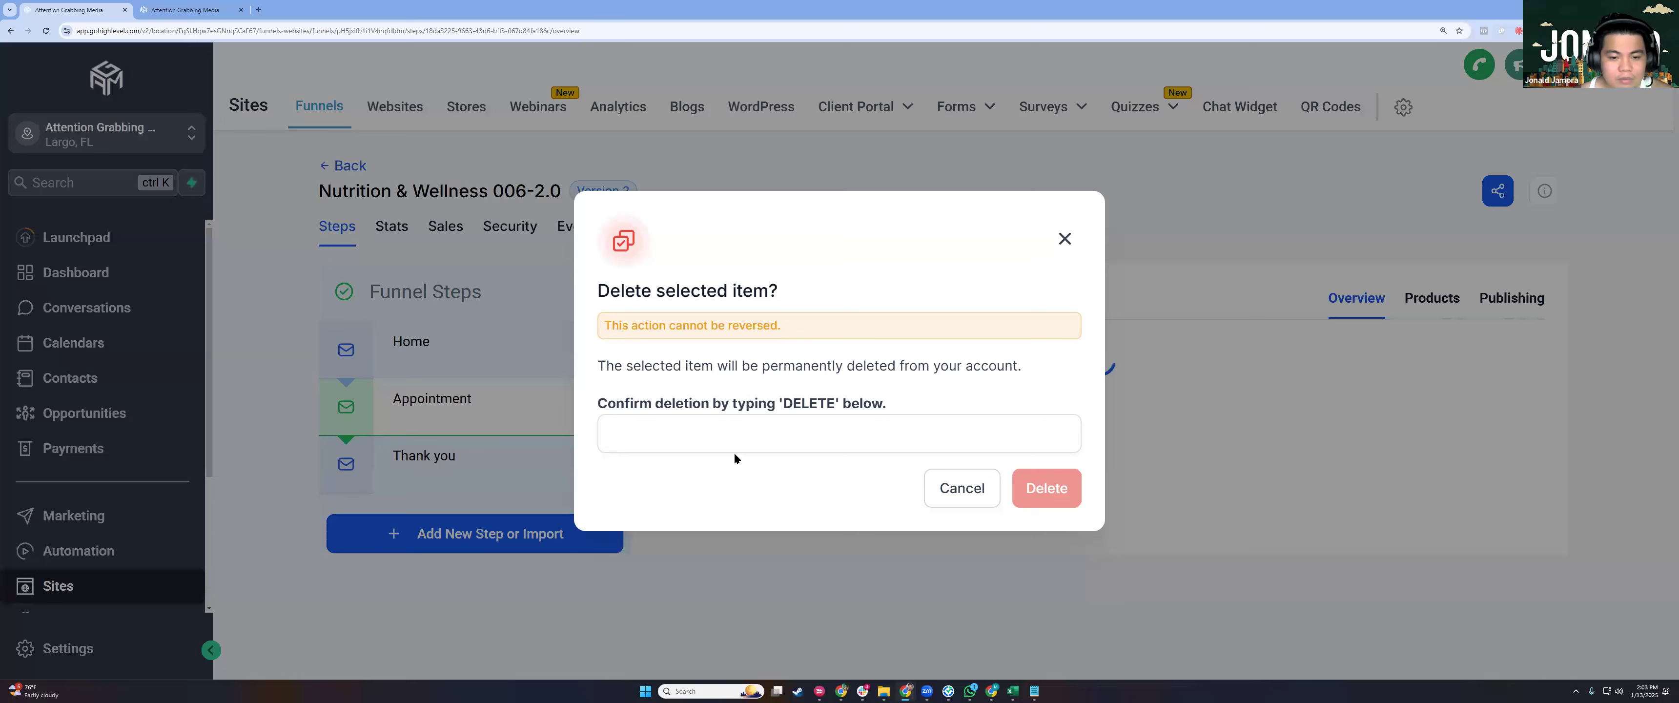
double_click(808, 403)
key("ctrl+c")
key("ctrl+v")
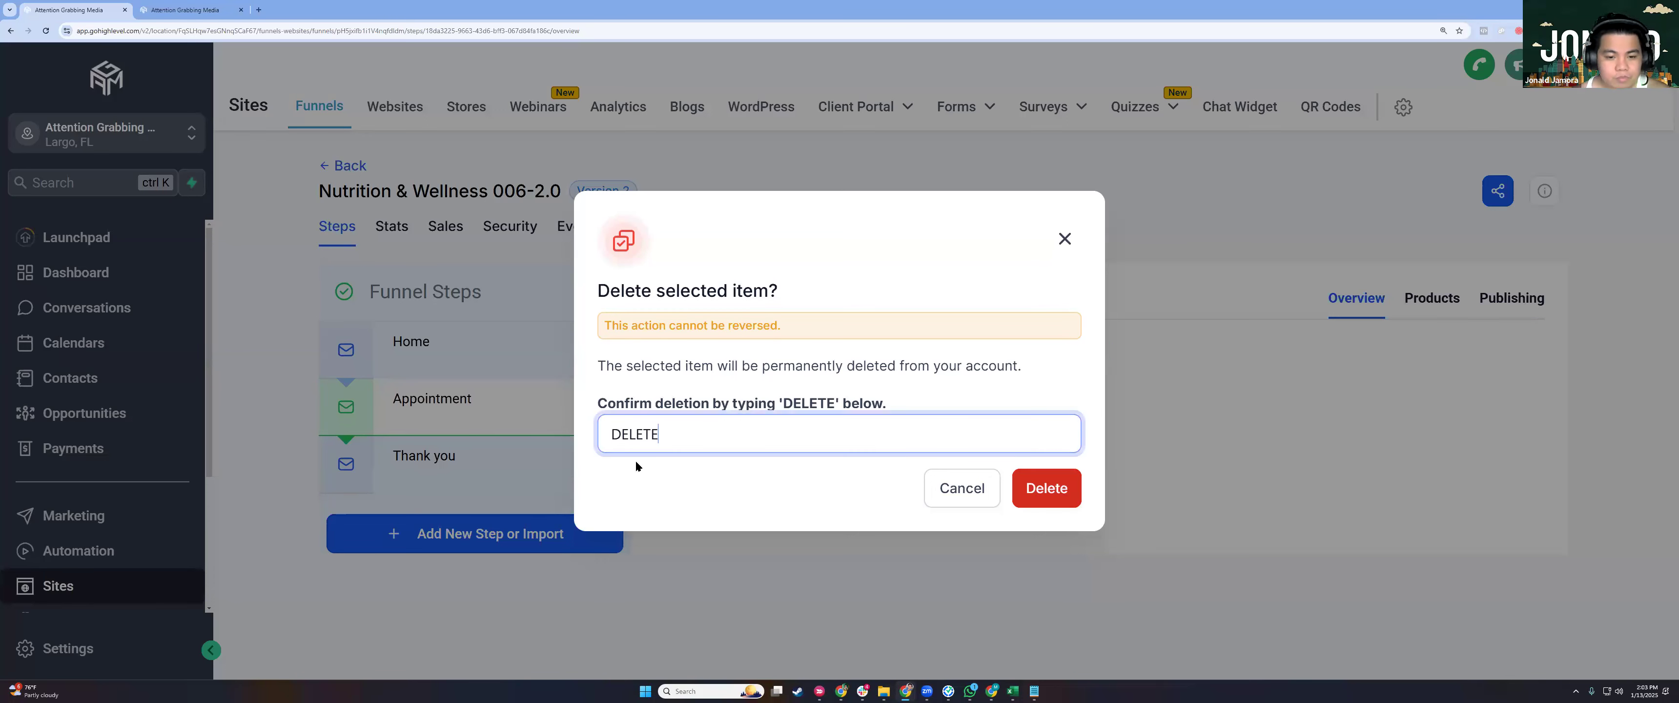
key("Return")
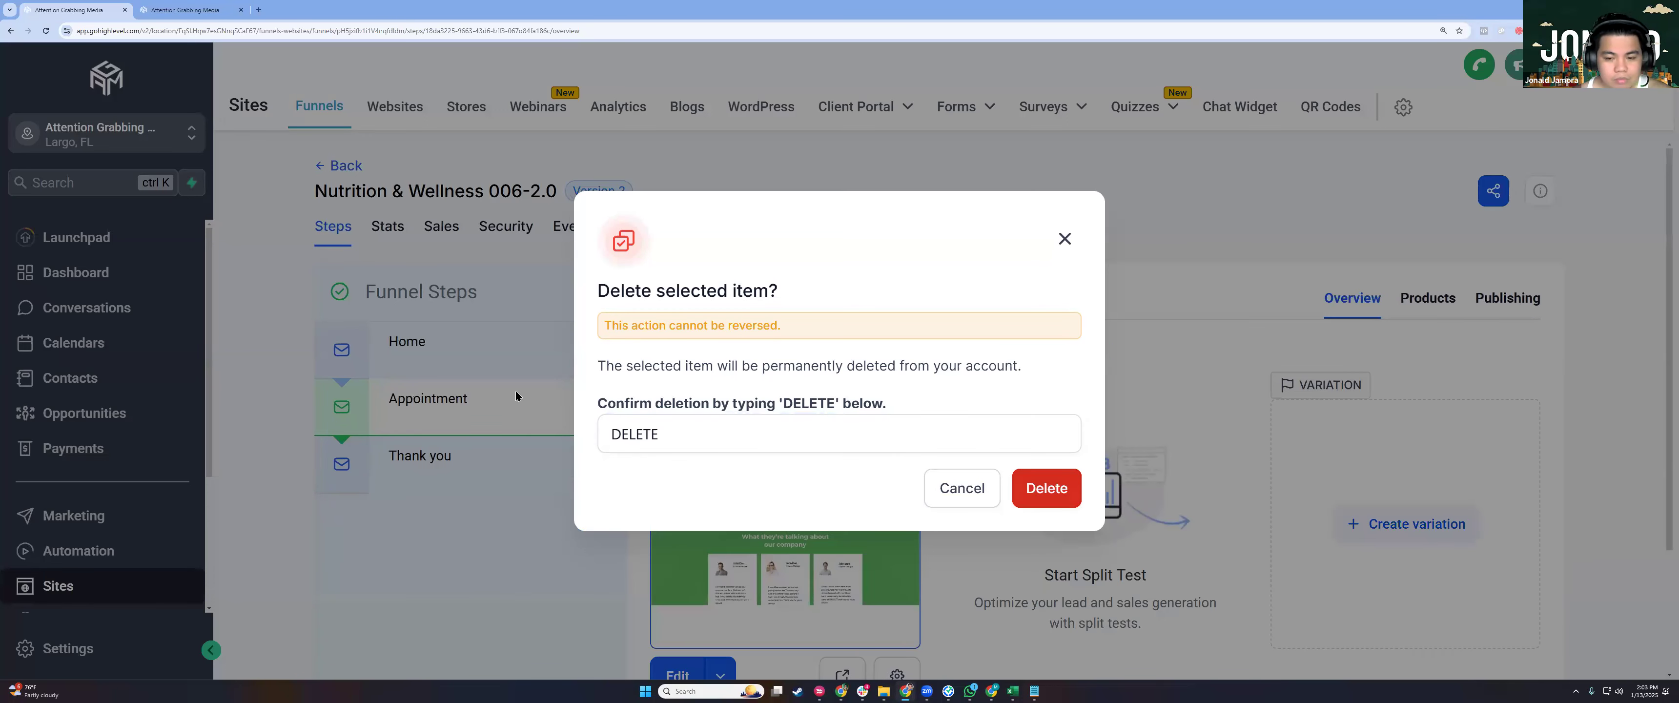
left_click(1044, 479)
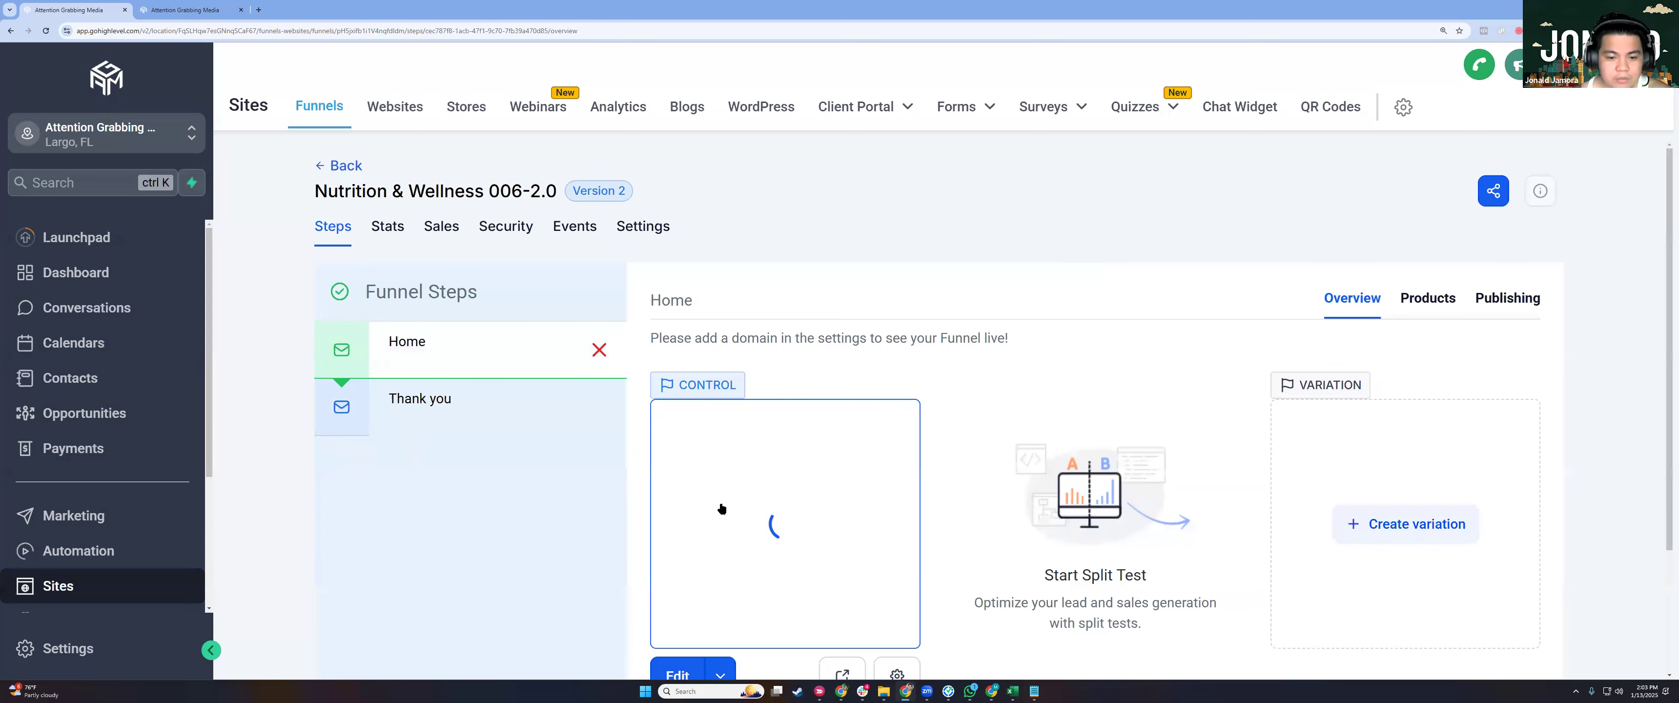
Scroll the funnel overview to view the remaining Home and Thank you steps.
scroll(719, 502, "down", 2)
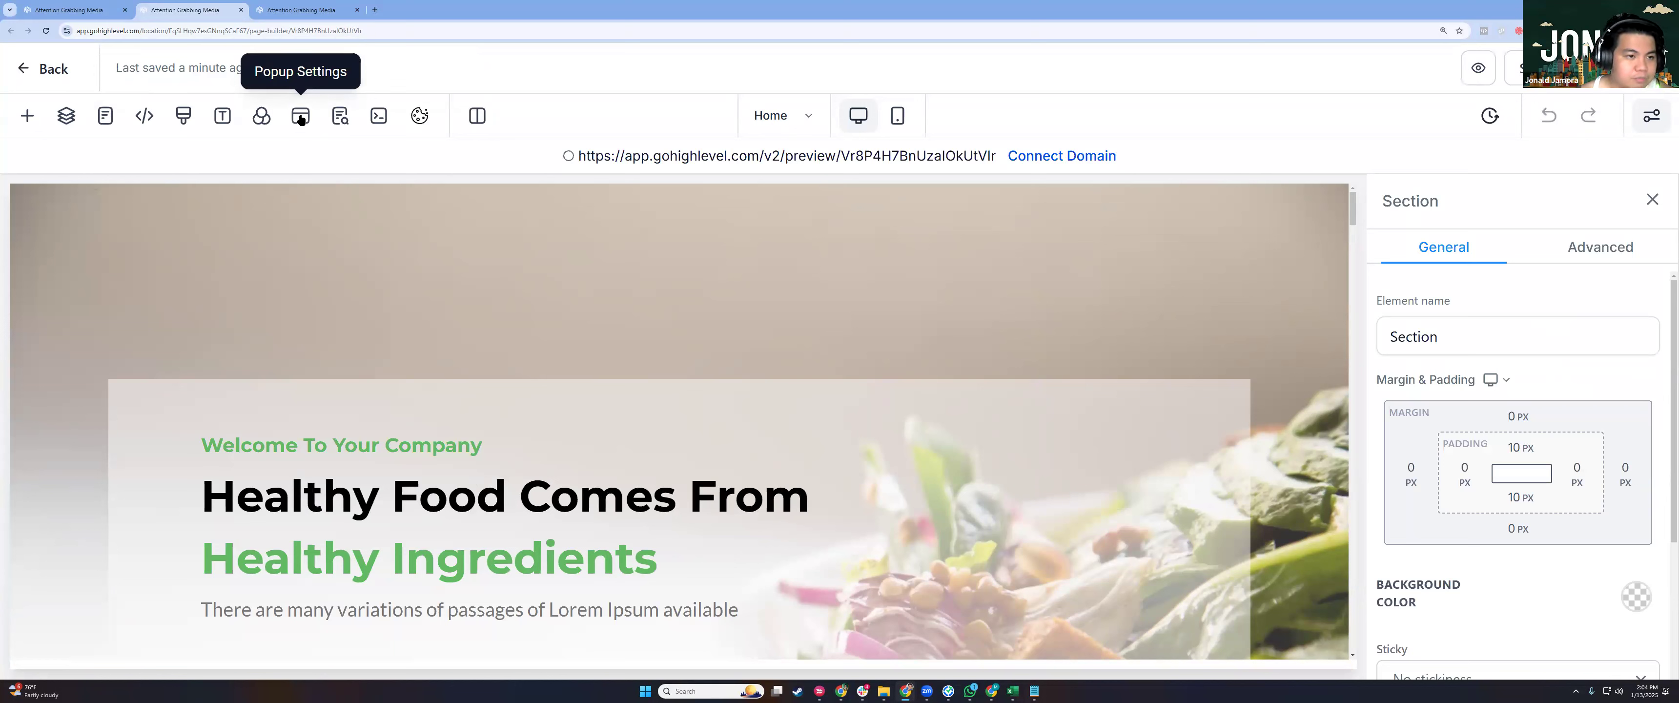
Add a one-column row to the popup with the headline 'FILL OUT FORM TO DOWNLOAD GUIDE'.
left_click(301, 118)
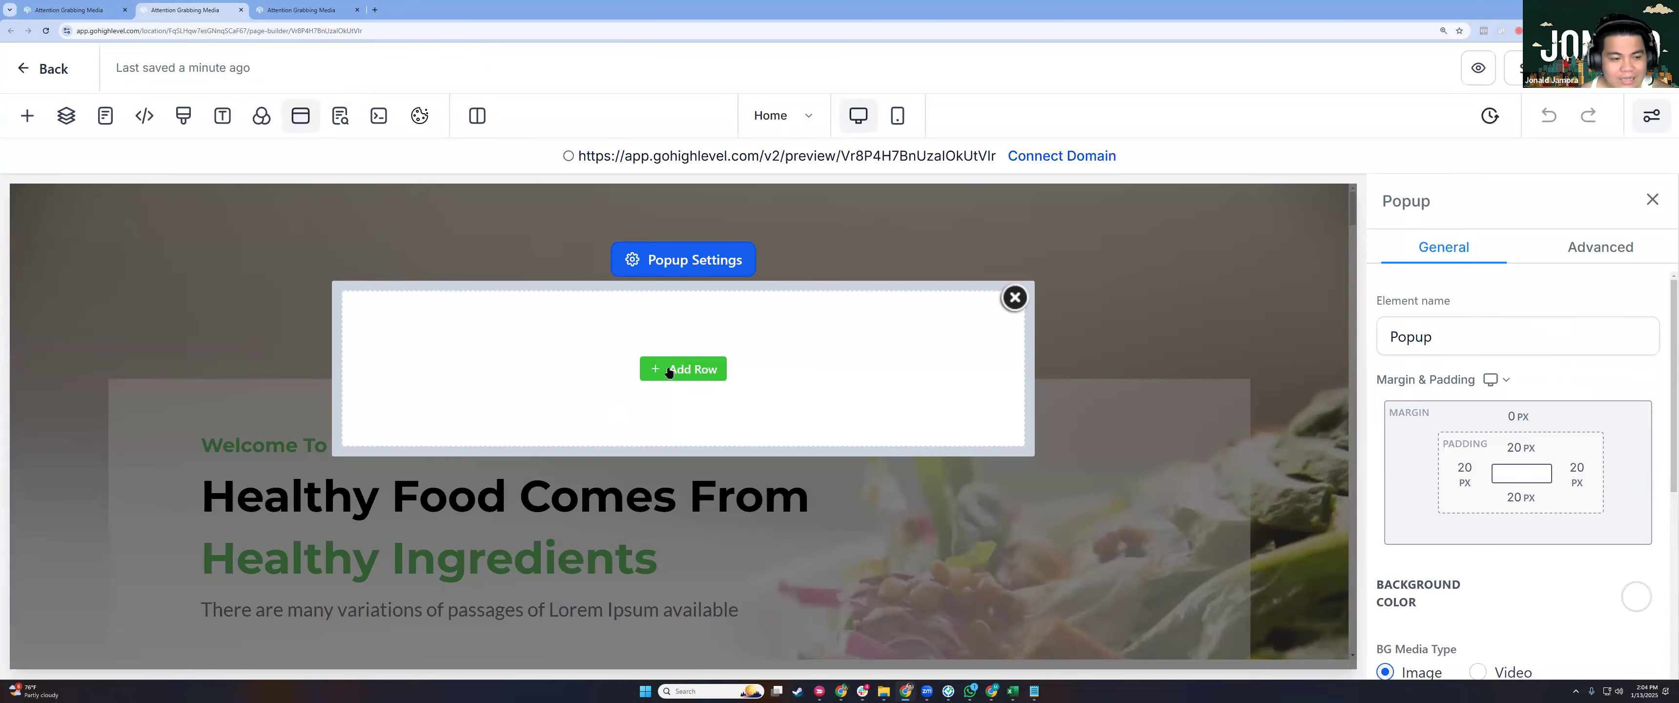
left_click(715, 371)
left_click_drag(576, 400, 645, 391)
left_click_drag(254, 373, 649, 369)
triple_click(648, 367)
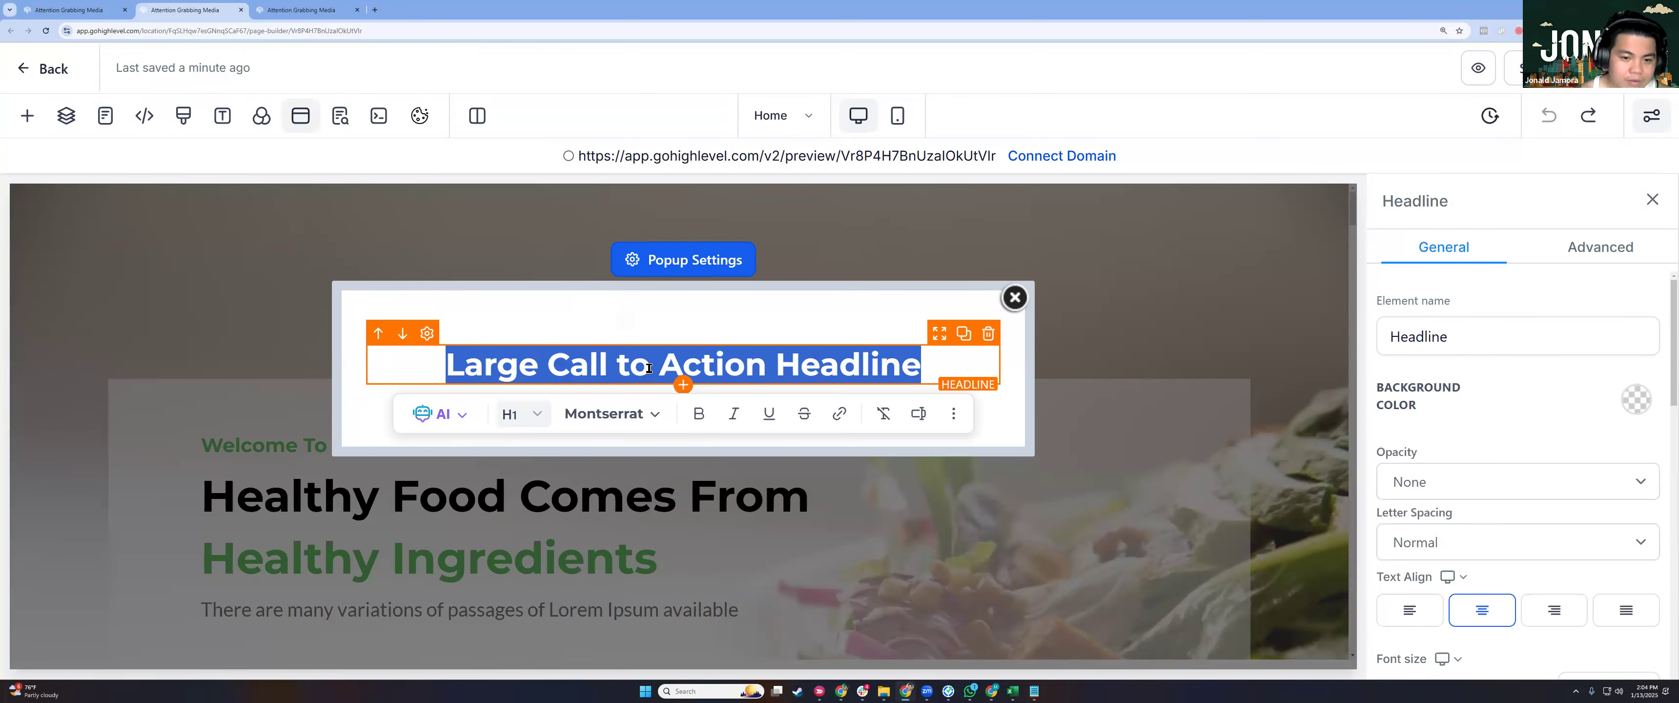
type("FILL OUT FORM T")
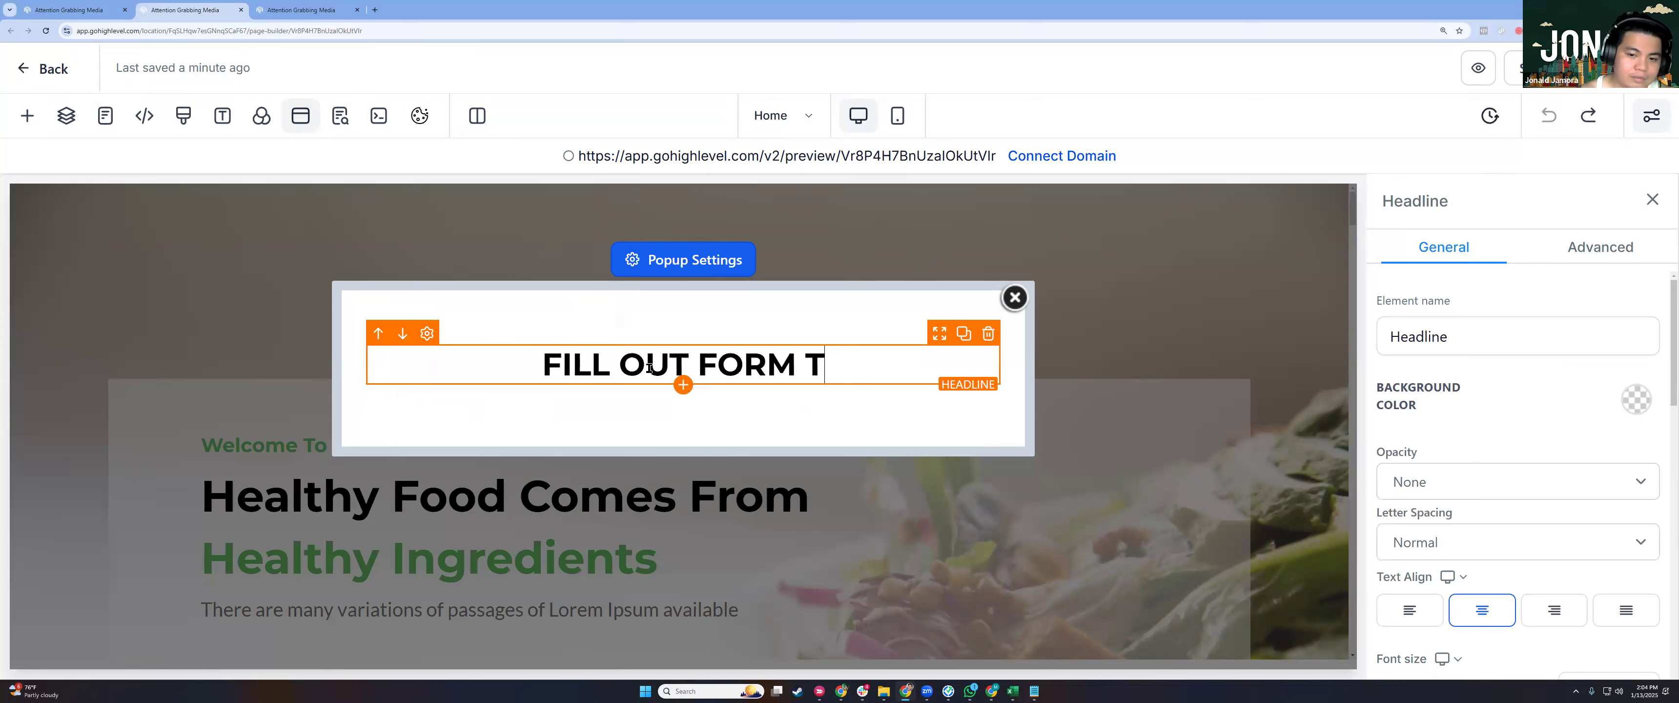
type("O DOWNLOAD GUIDE")
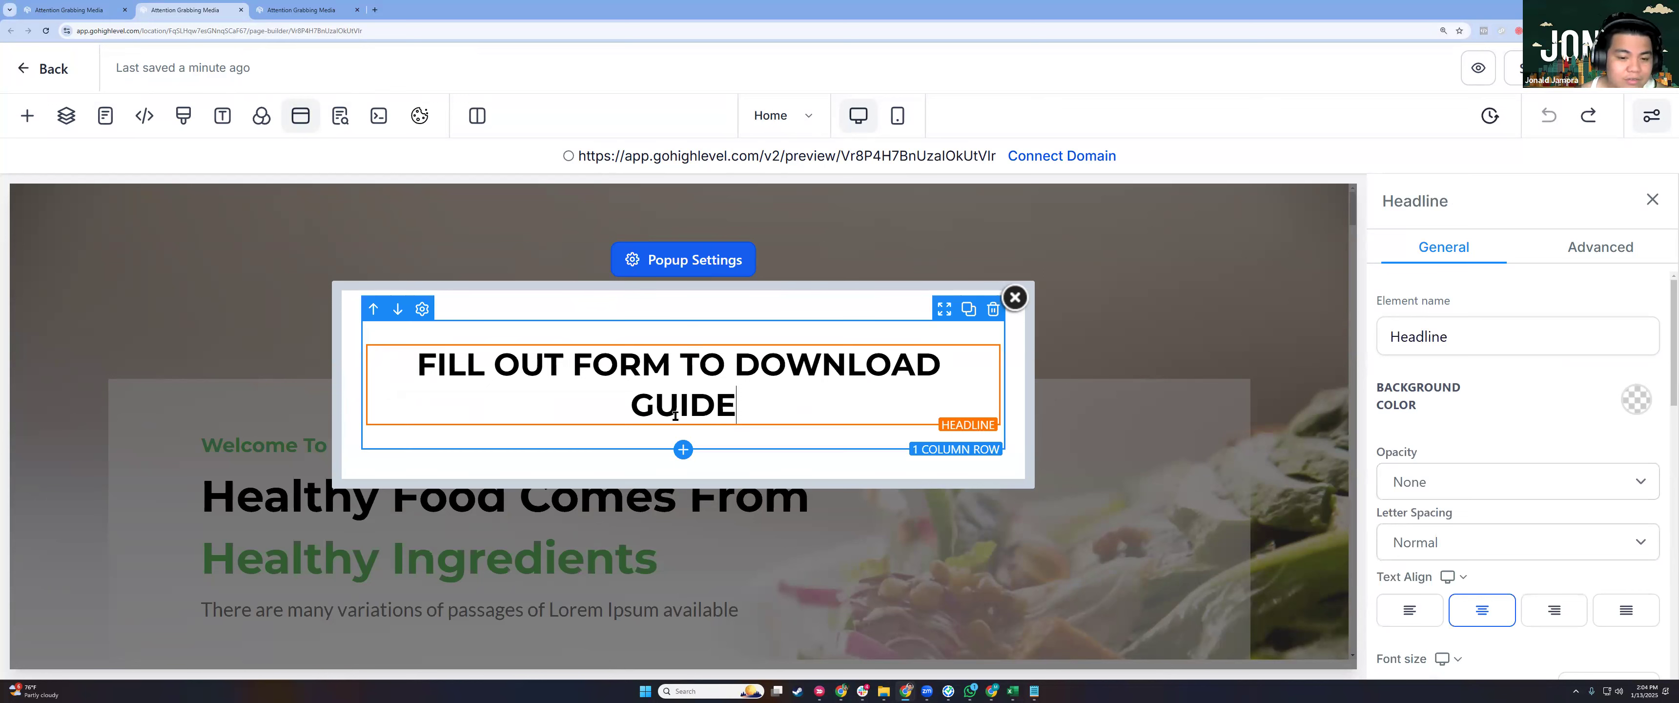
left_click(683, 425)
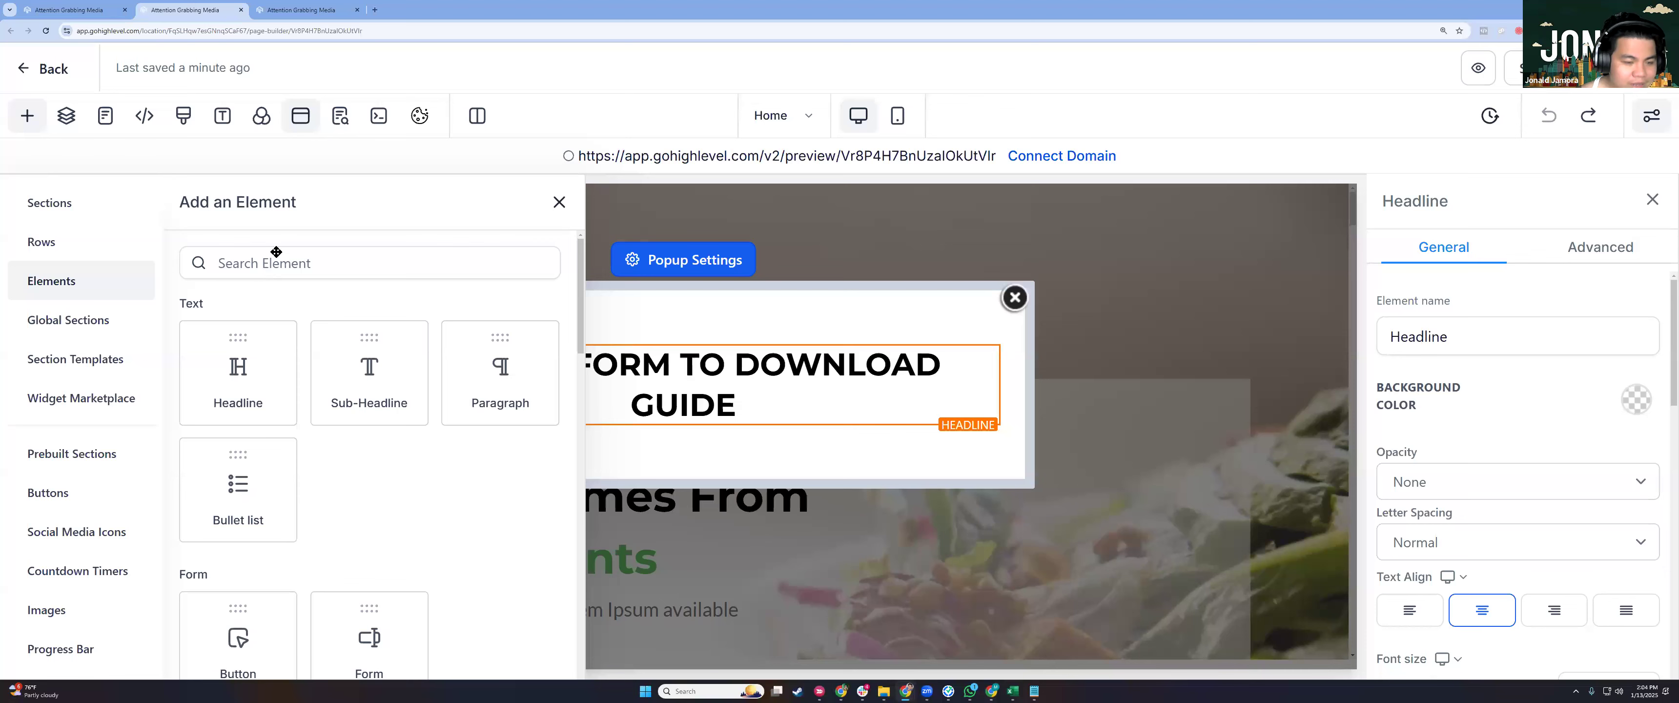
Search the elements for 'For' and drag a Form element beneath the FILL OUT FORM TO DOWNLOAD GUIDE headline.
scroll(257, 272, "down", 4)
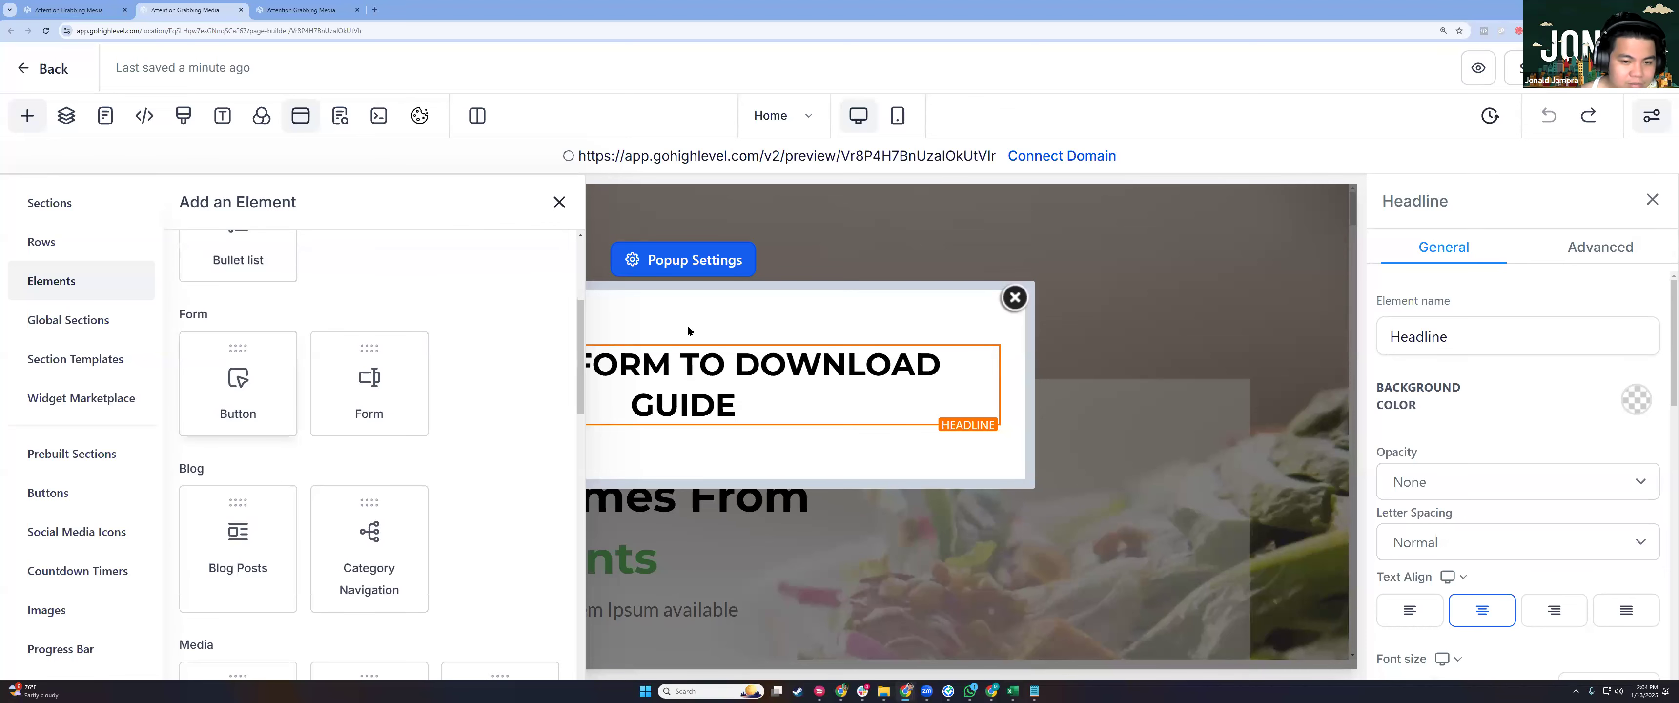
left_click(713, 457)
left_click(683, 450)
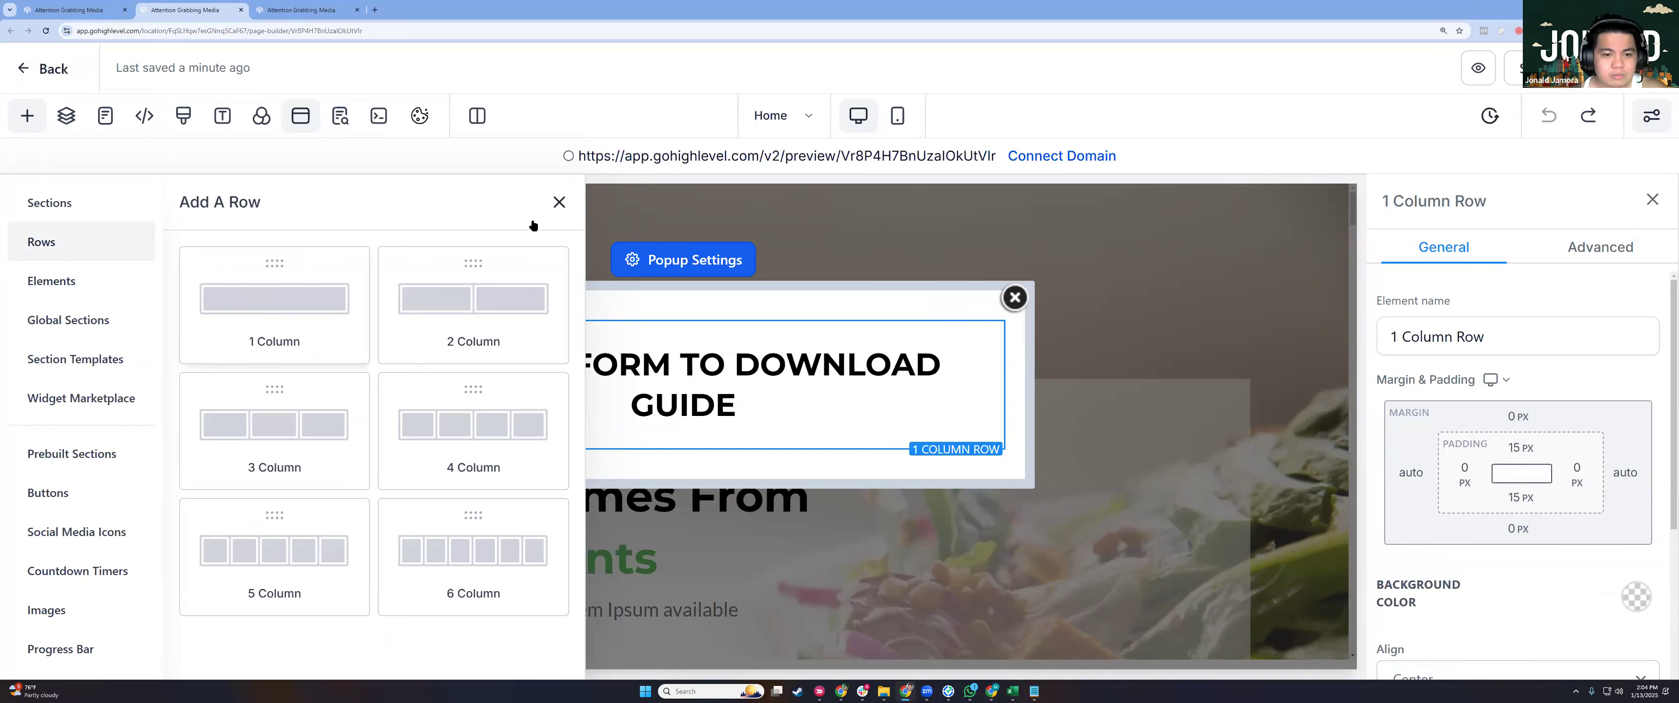
left_click(680, 435)
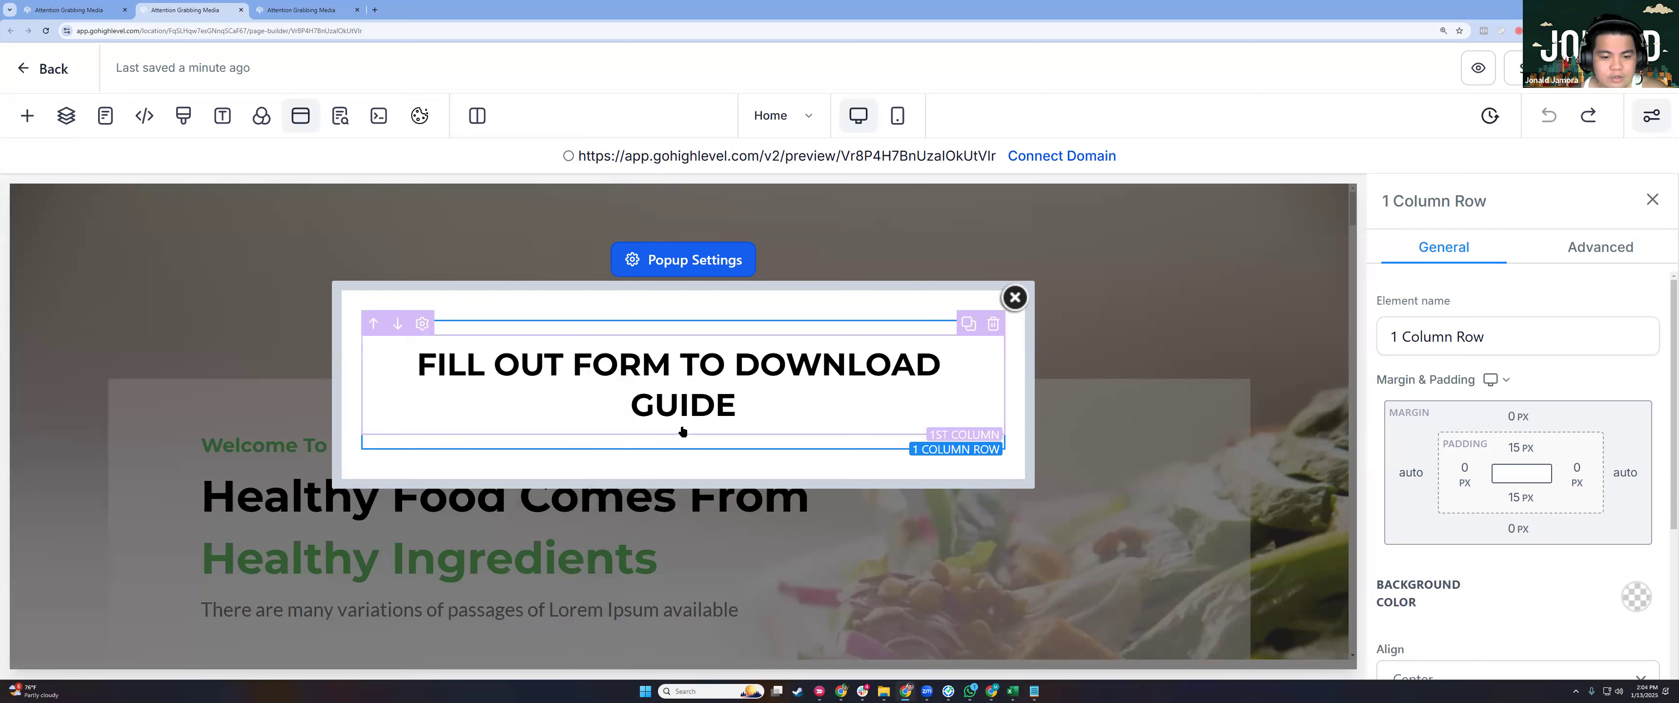
left_click(305, 264)
key("ctrl+f")
type("fo")
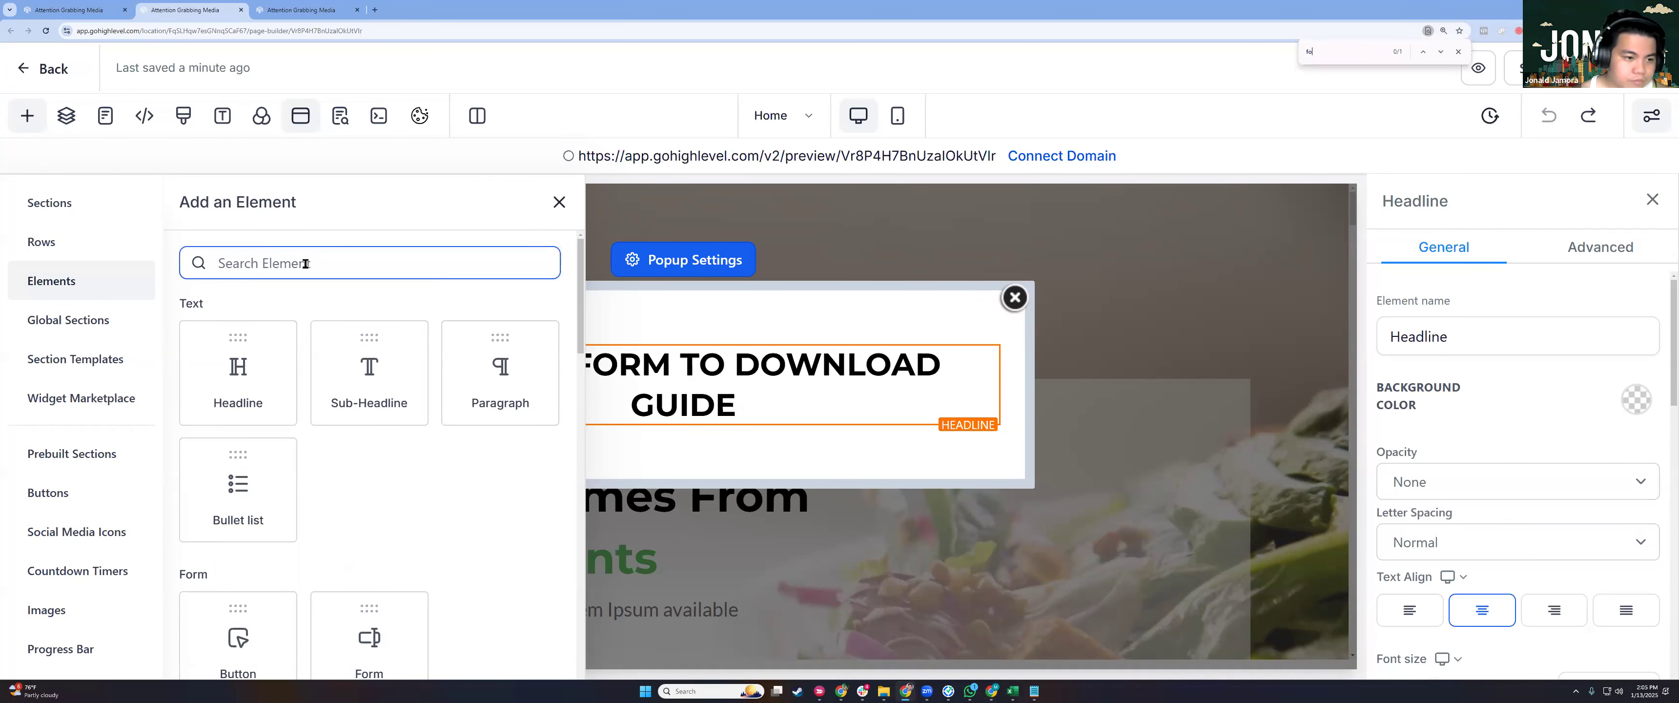
left_click(305, 264)
type("For")
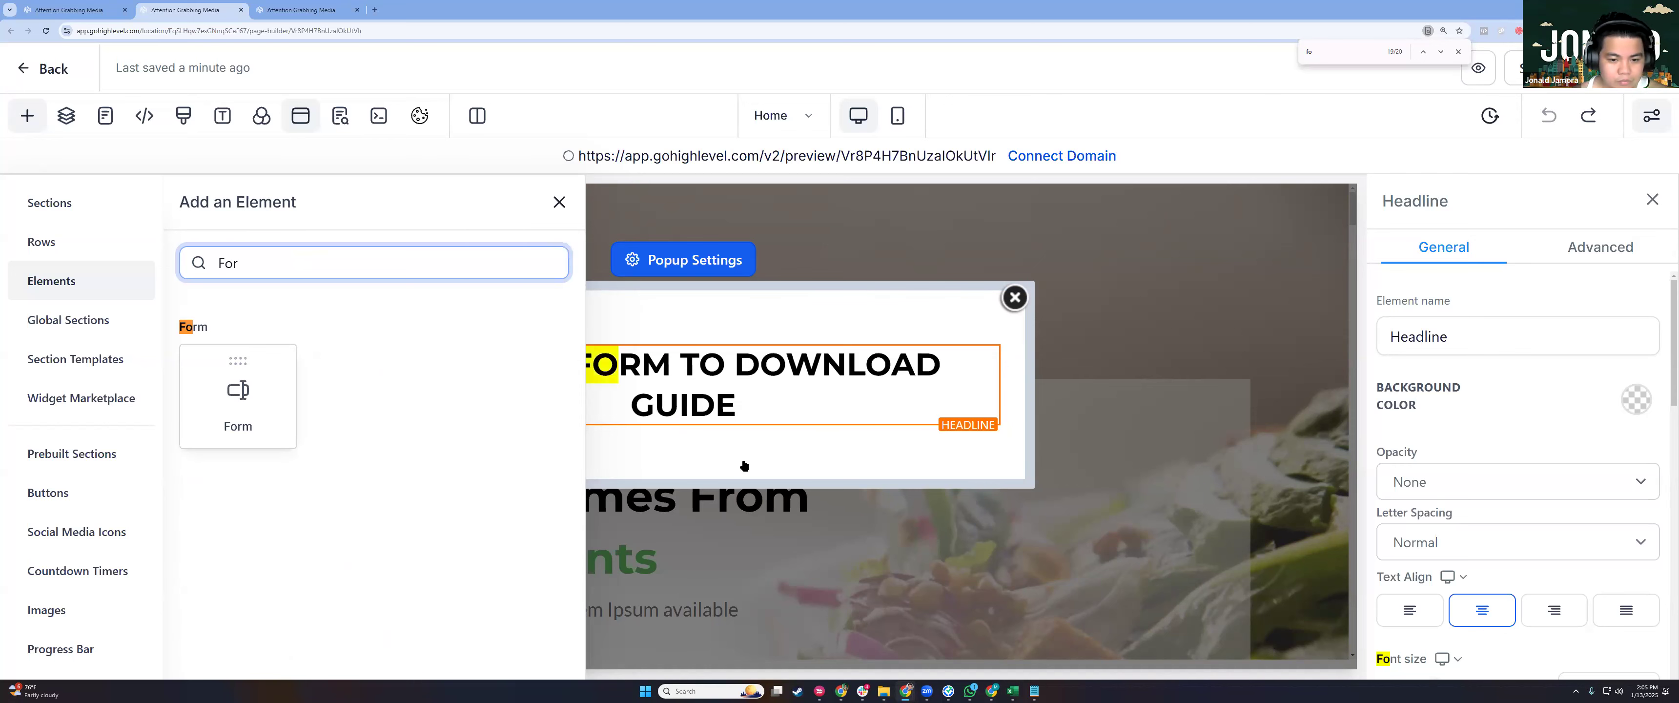
left_click_drag(744, 465, 735, 447)
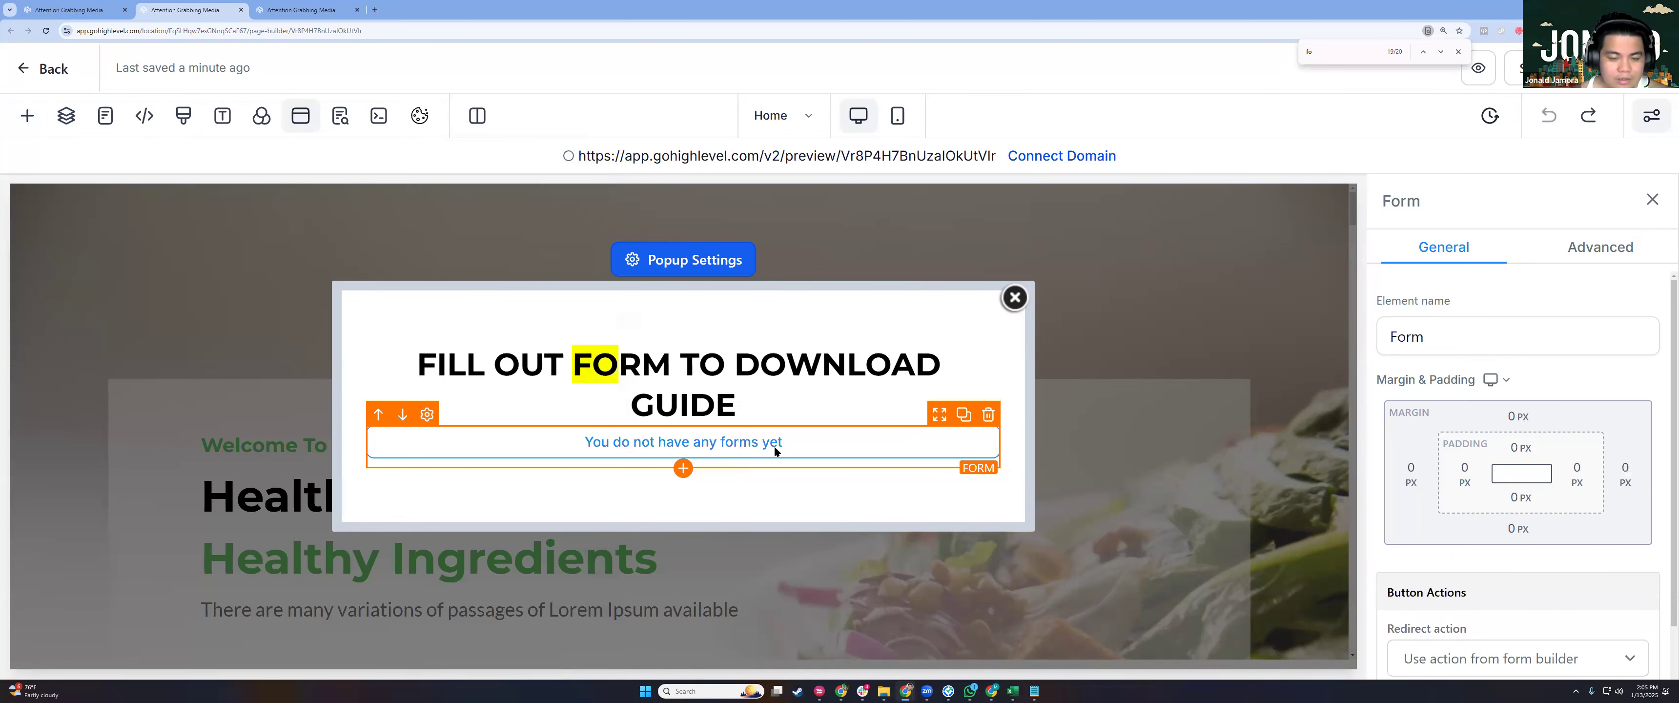
Load DEMO FORM - TRAINING into the popup's Form element.
left_click(776, 446)
left_click(761, 283)
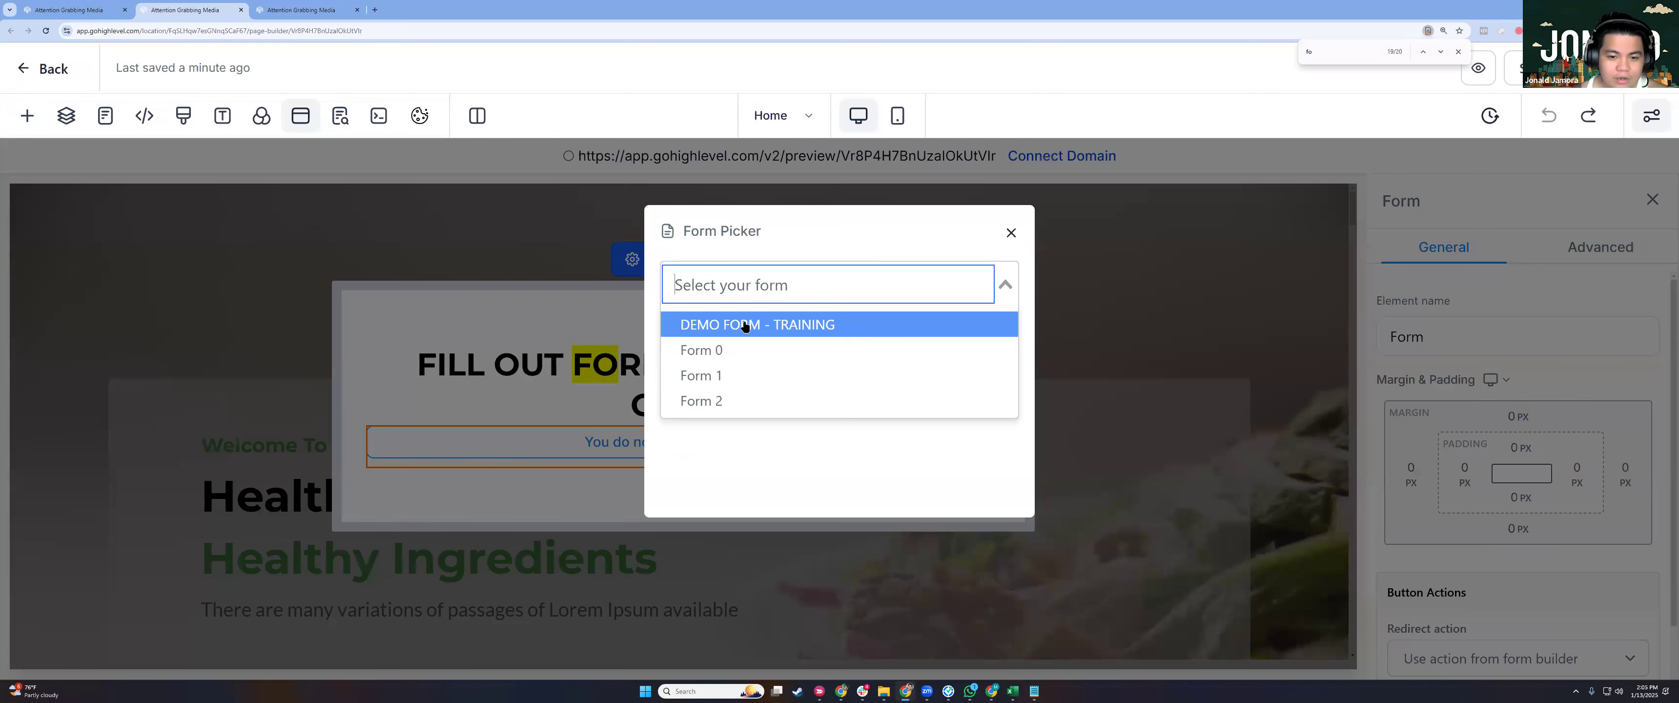
key("Return")
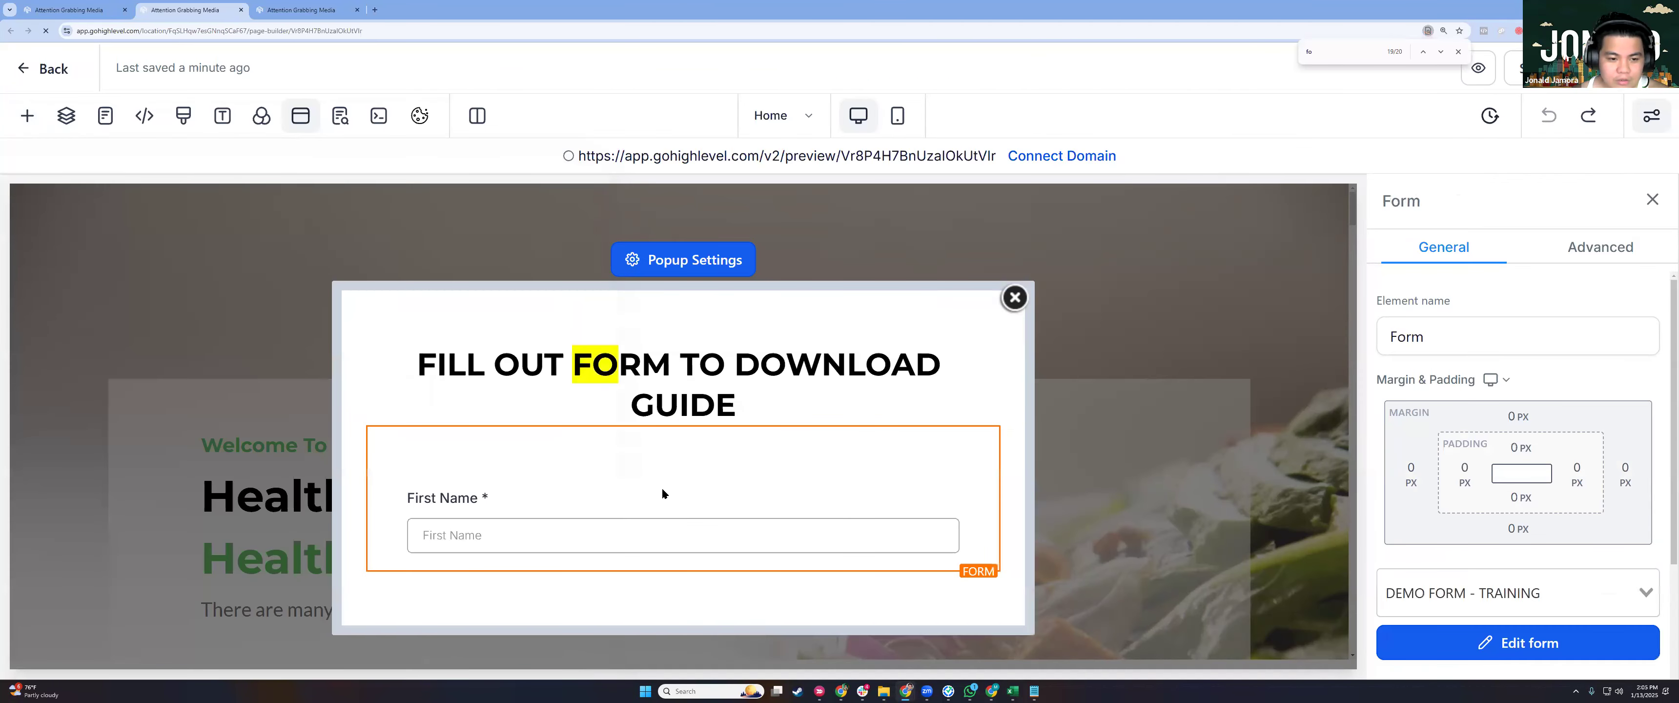
scroll(663, 494, "down", 6)
scroll(706, 376, "up", 5)
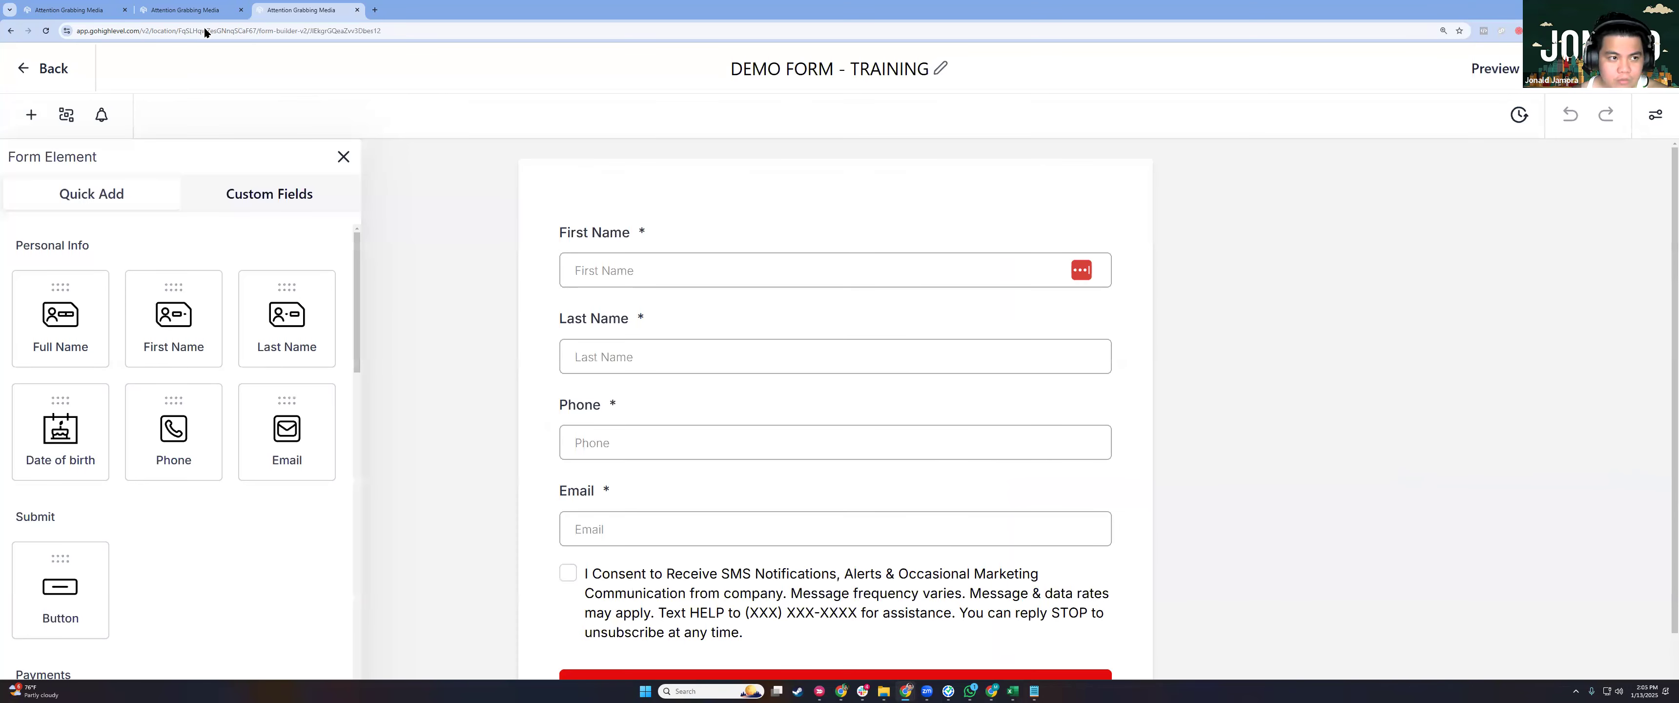
scroll(835, 409, "down", 2)
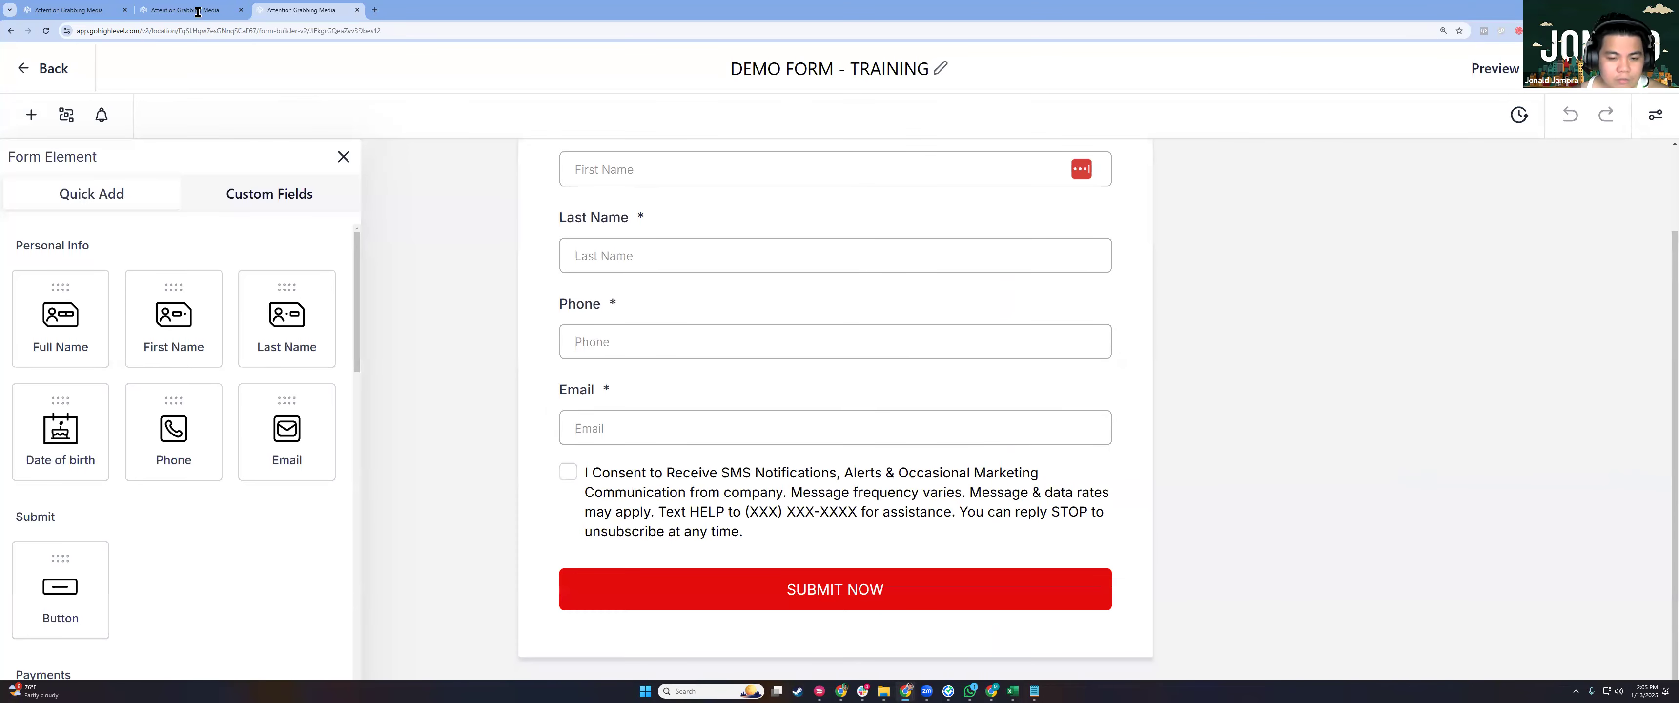
Open the page's SEO Meta Data settings.
left_click(198, 11)
left_click(1441, 52)
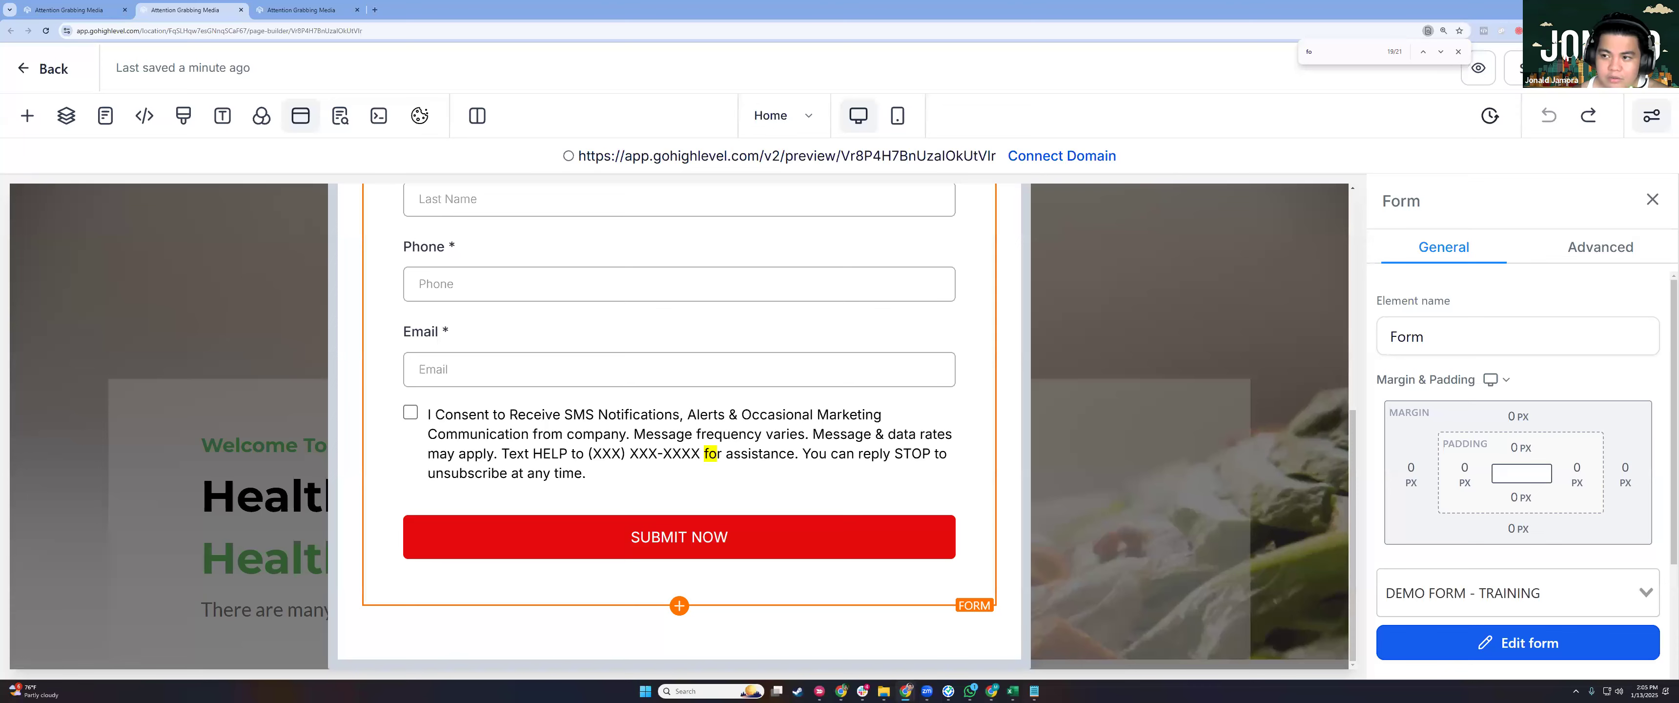
scroll(679, 425, "up", 8)
left_click(340, 117)
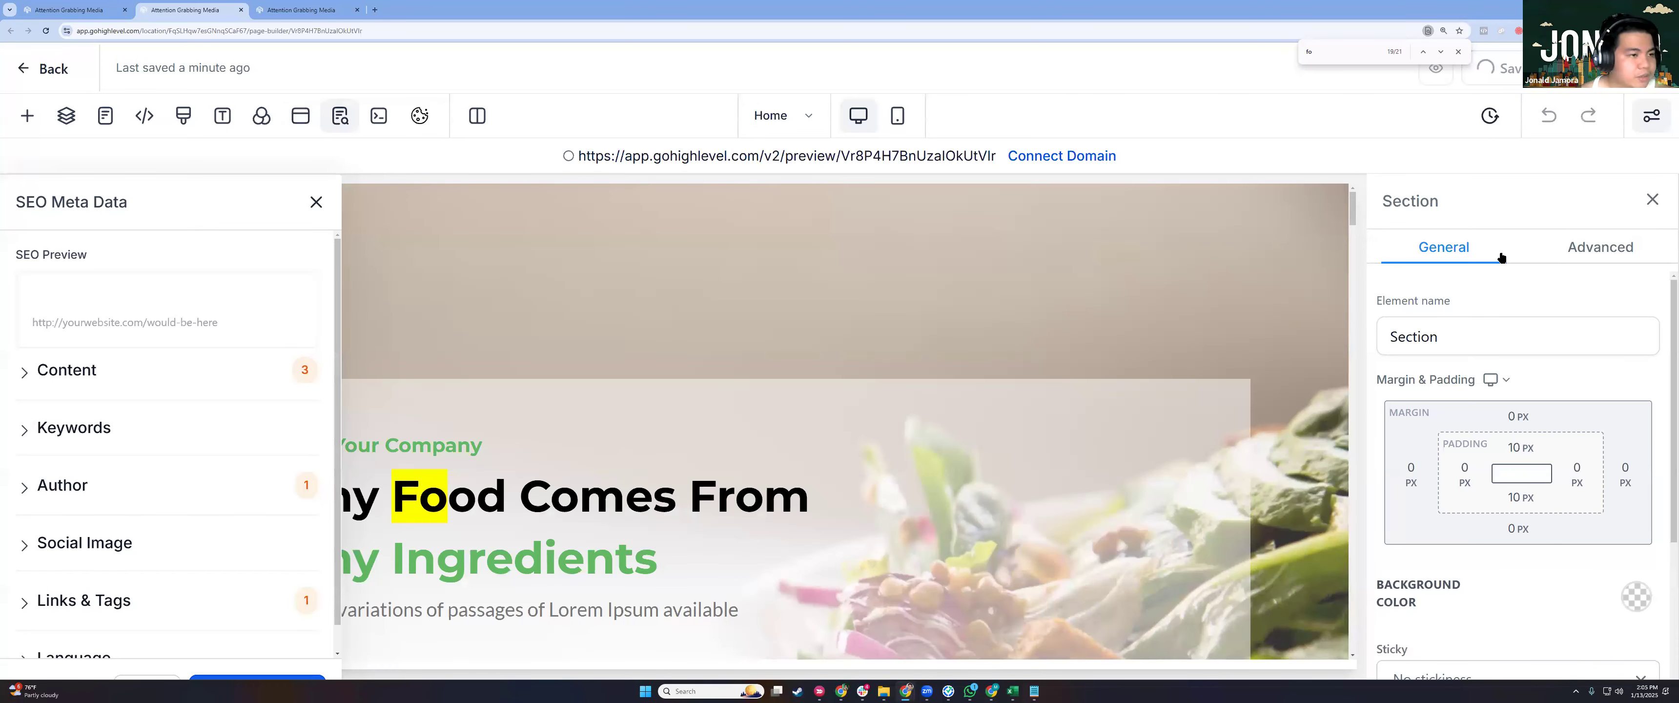
Leave the Home page builder and open the funnel's Thank you step.
left_click(792, 394)
scroll(793, 397, "down", 2)
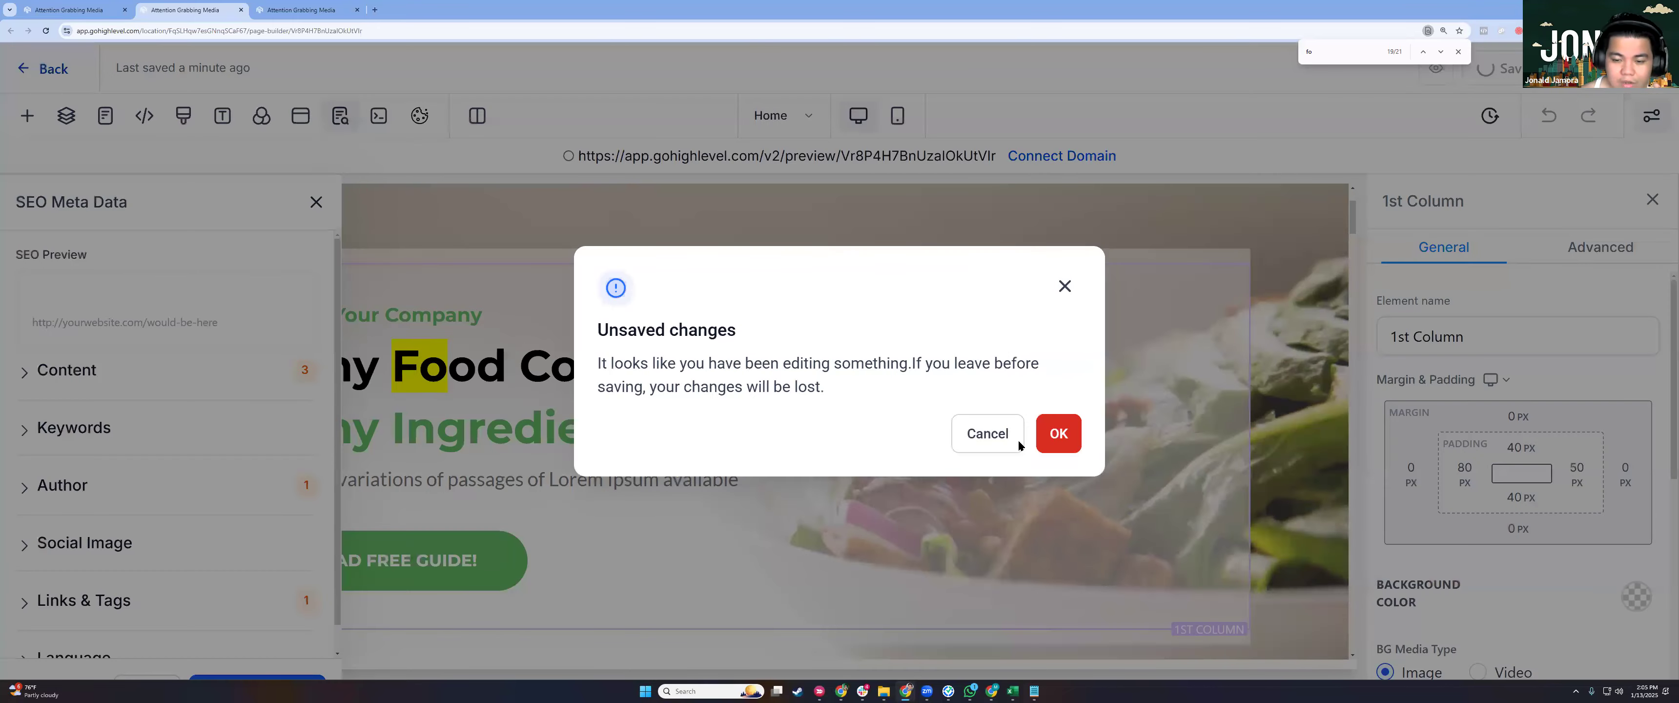
left_click(1016, 438)
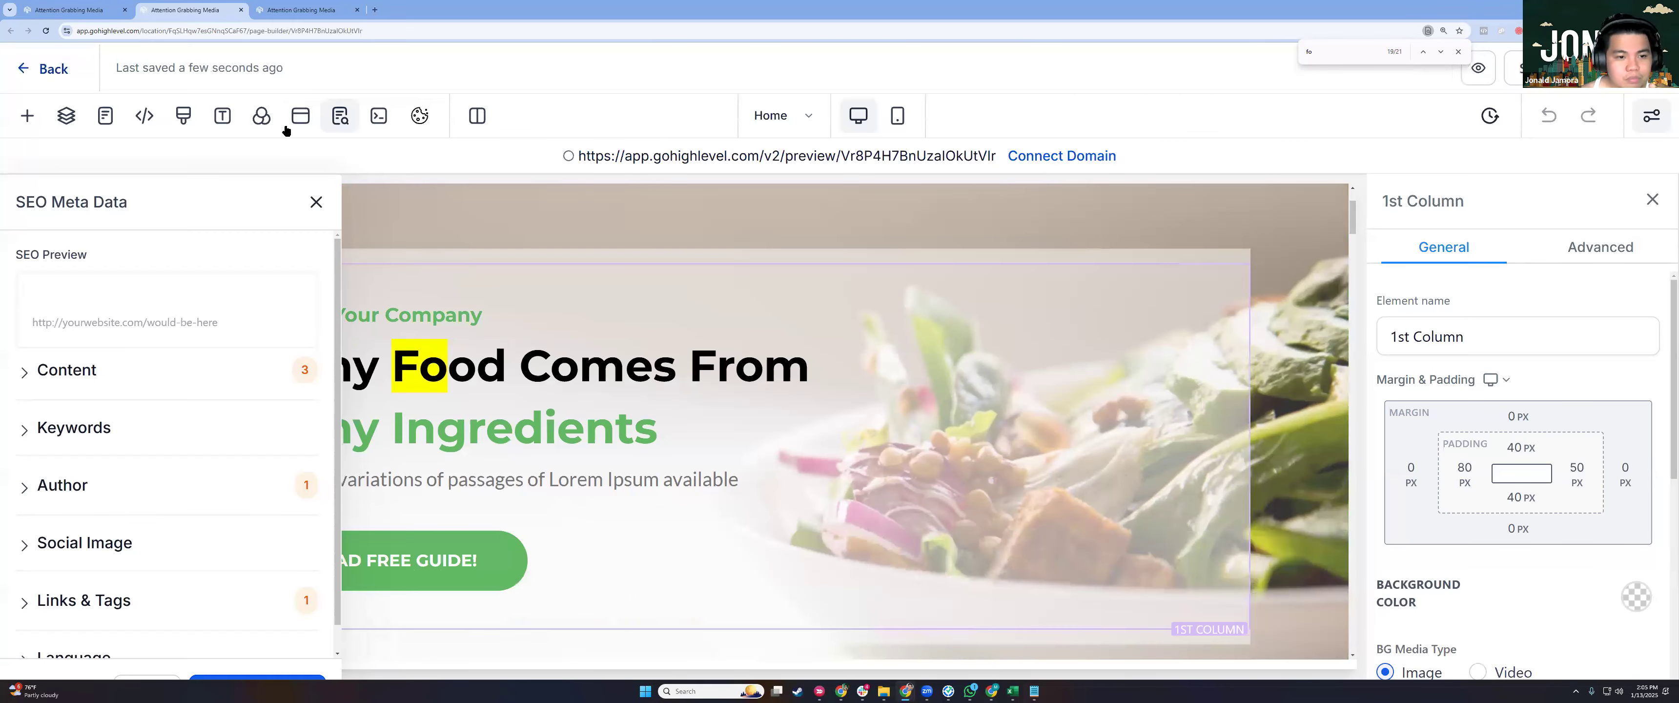
left_click(488, 391)
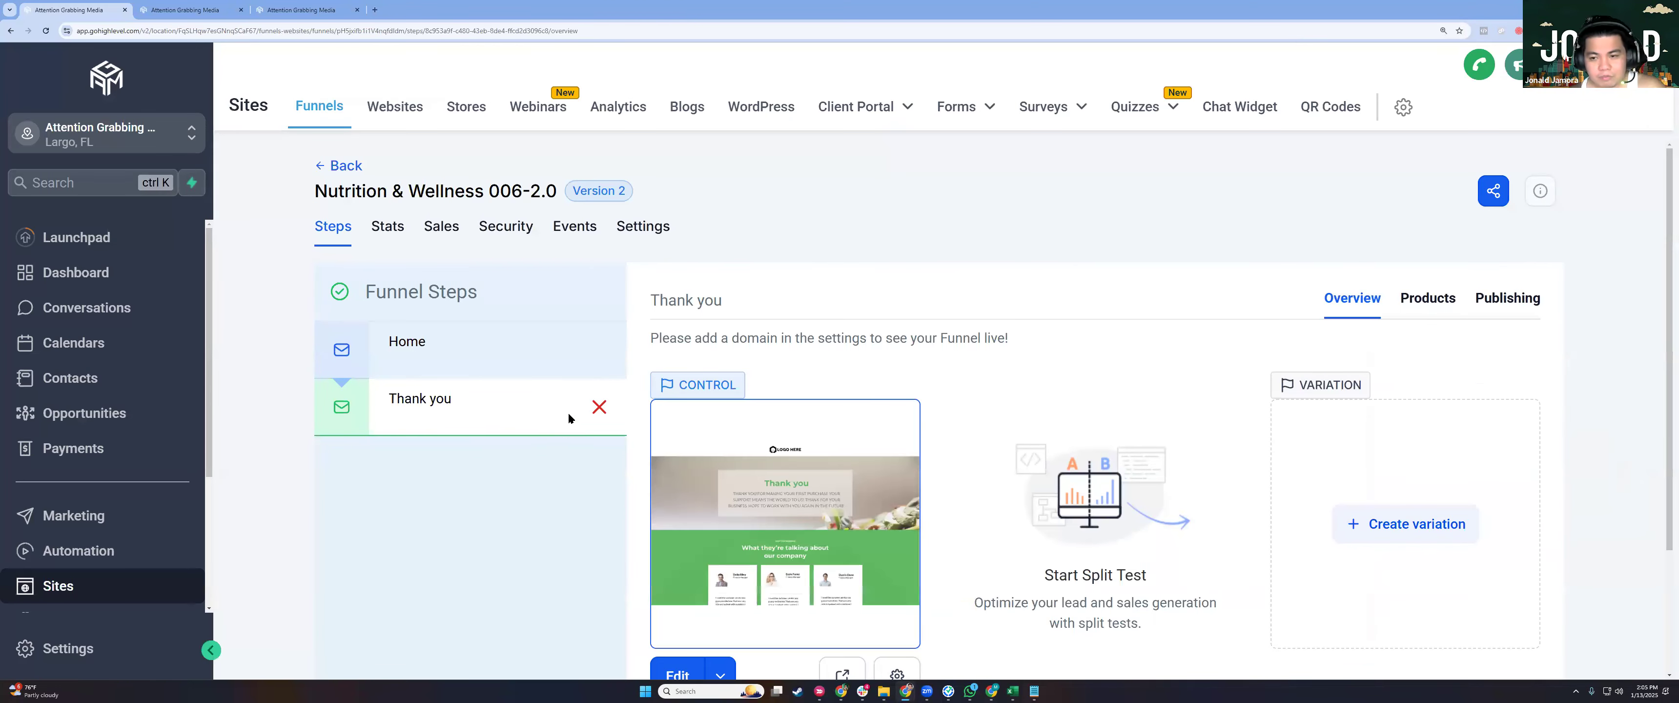
Review the Thank you step's page details and close them without changes.
scroll(567, 414, "down", 2)
scroll(655, 207, "up", 2)
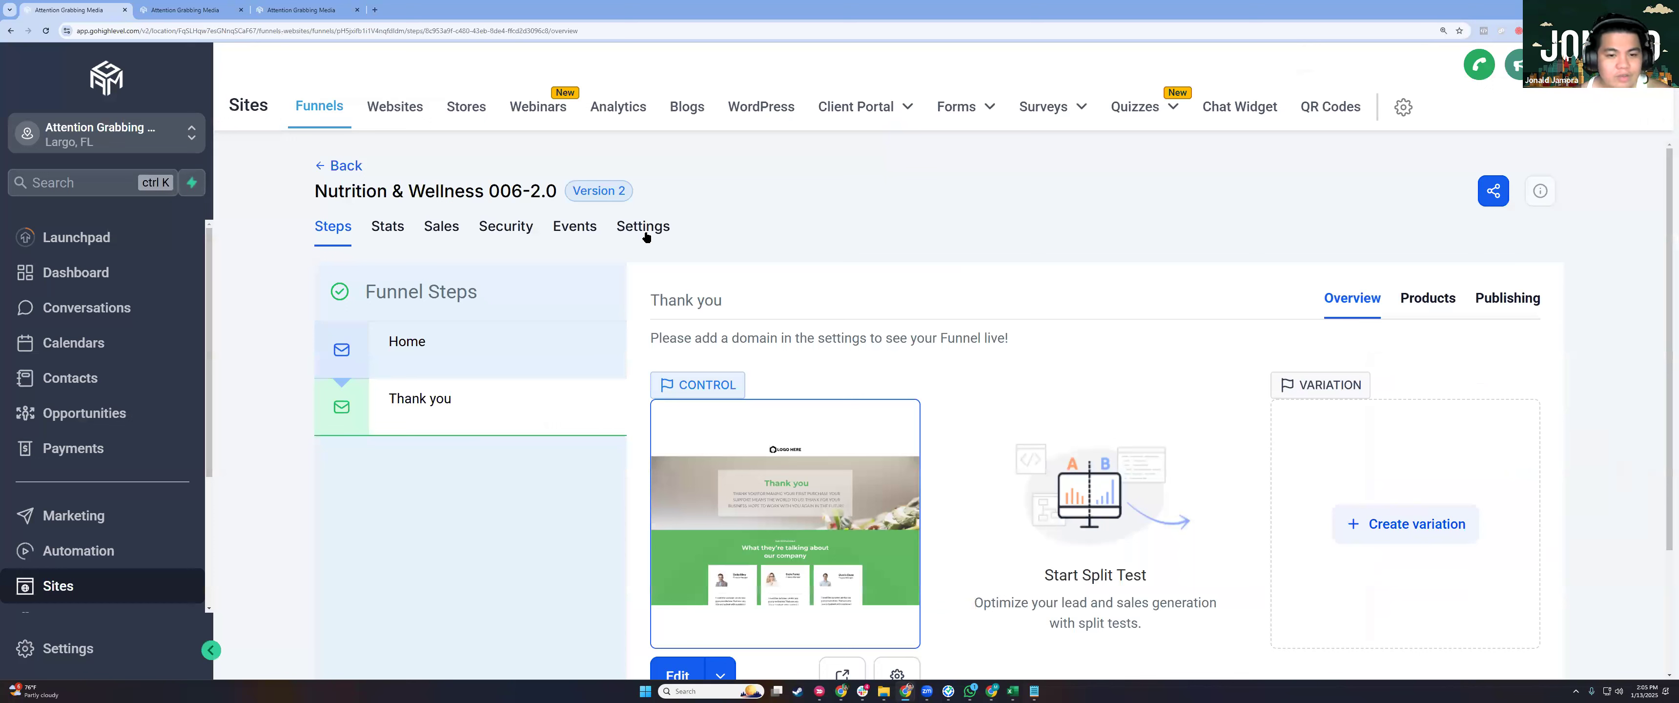
left_click_drag(788, 227, 645, 227)
left_click(933, 326)
left_click_drag(913, 459, 897, 514)
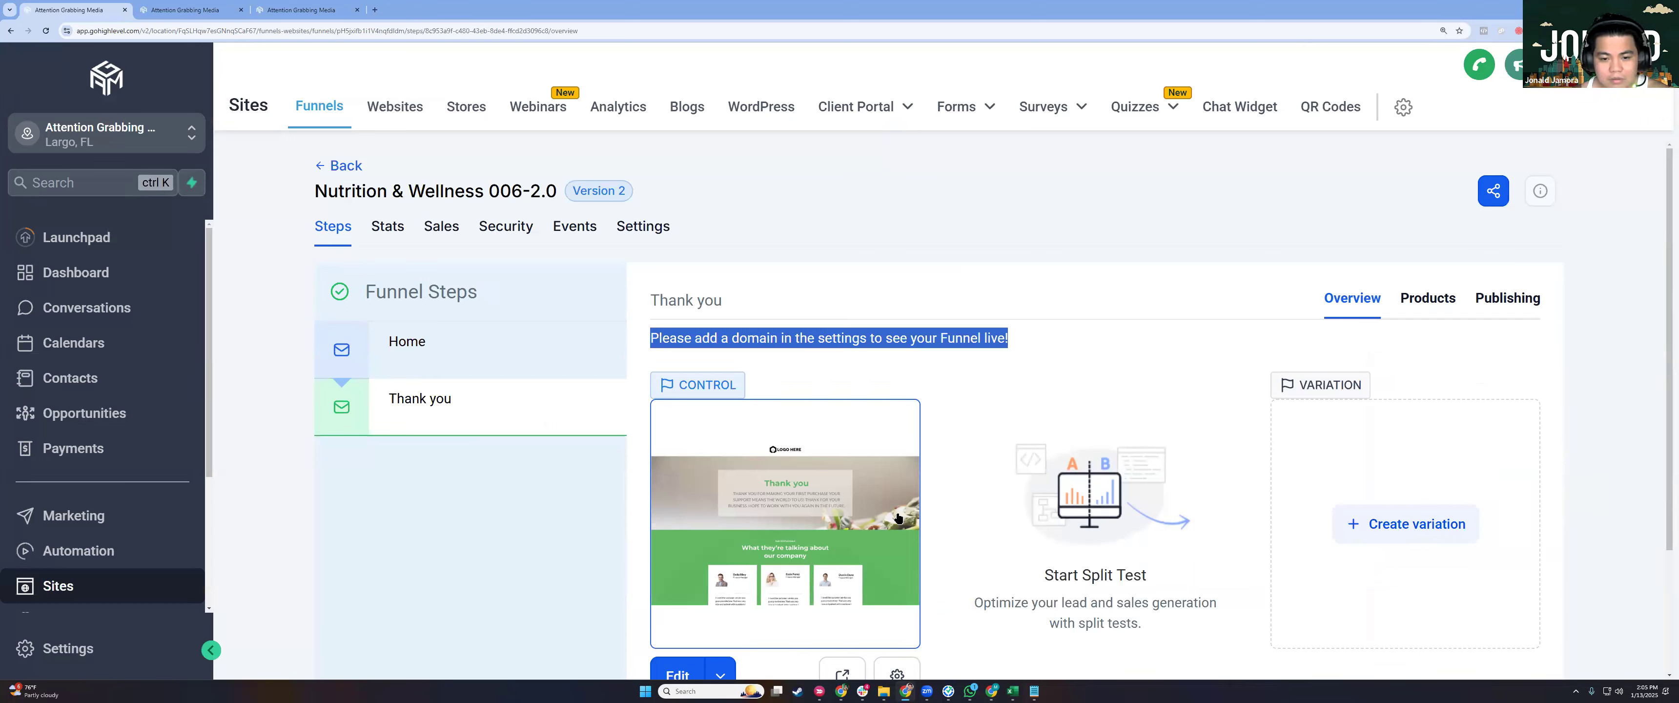
scroll(897, 517, "down", 2)
left_click(897, 514)
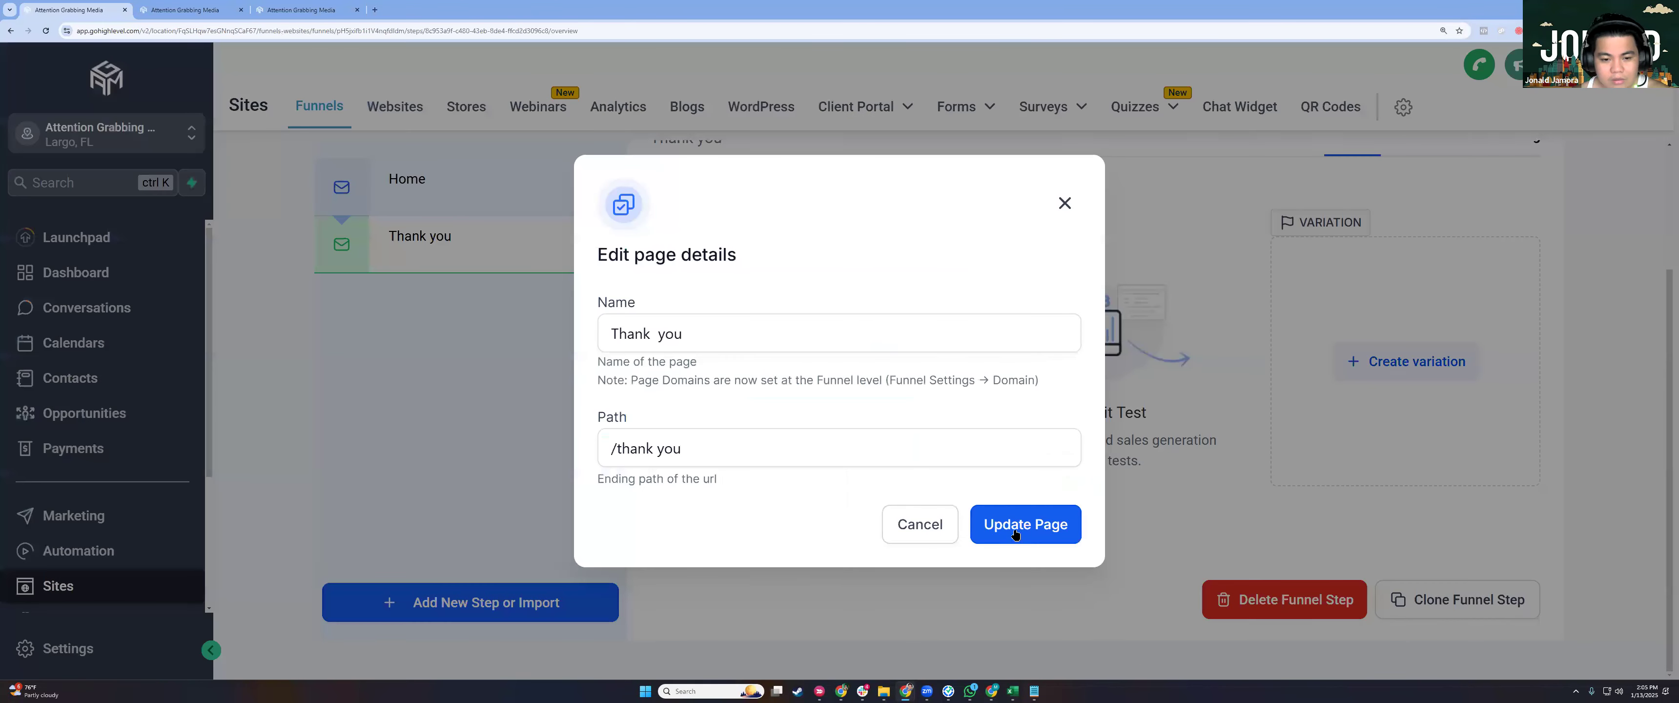
left_click(899, 538)
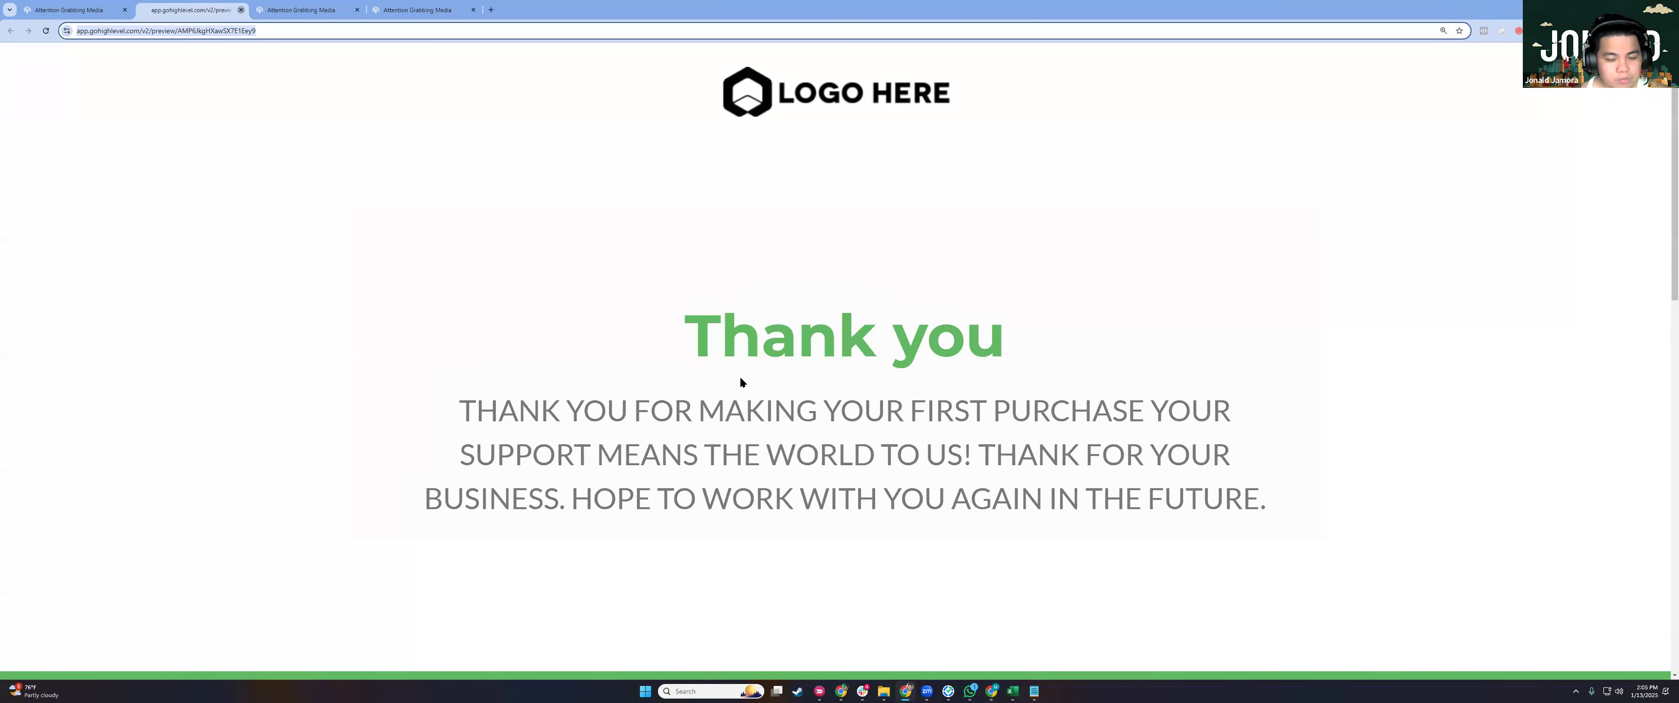
Close the Thank you preview tab and return to the DEMO FORM - TRAINING builder.
key("ctrl+w")
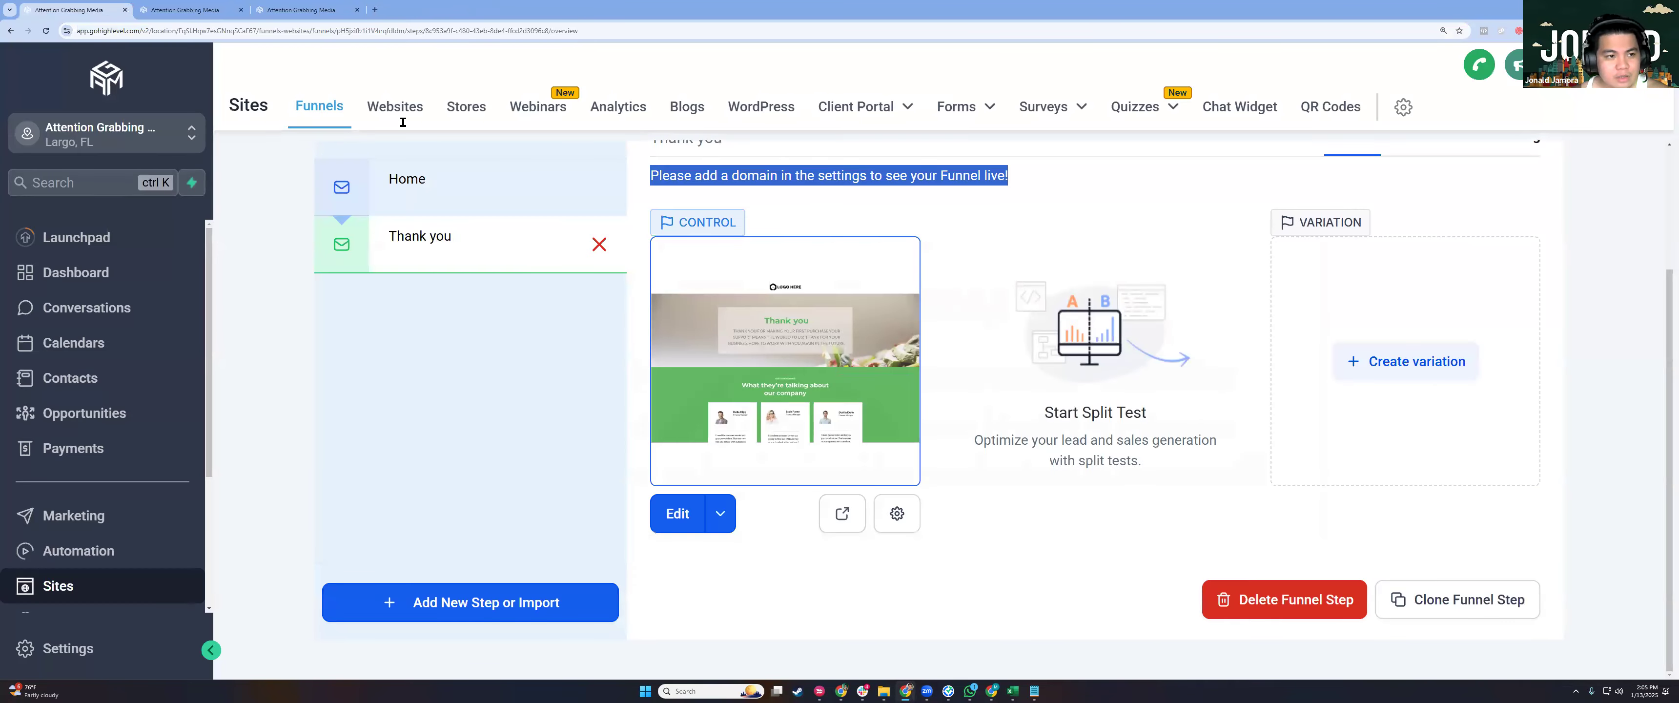
left_click(181, 11)
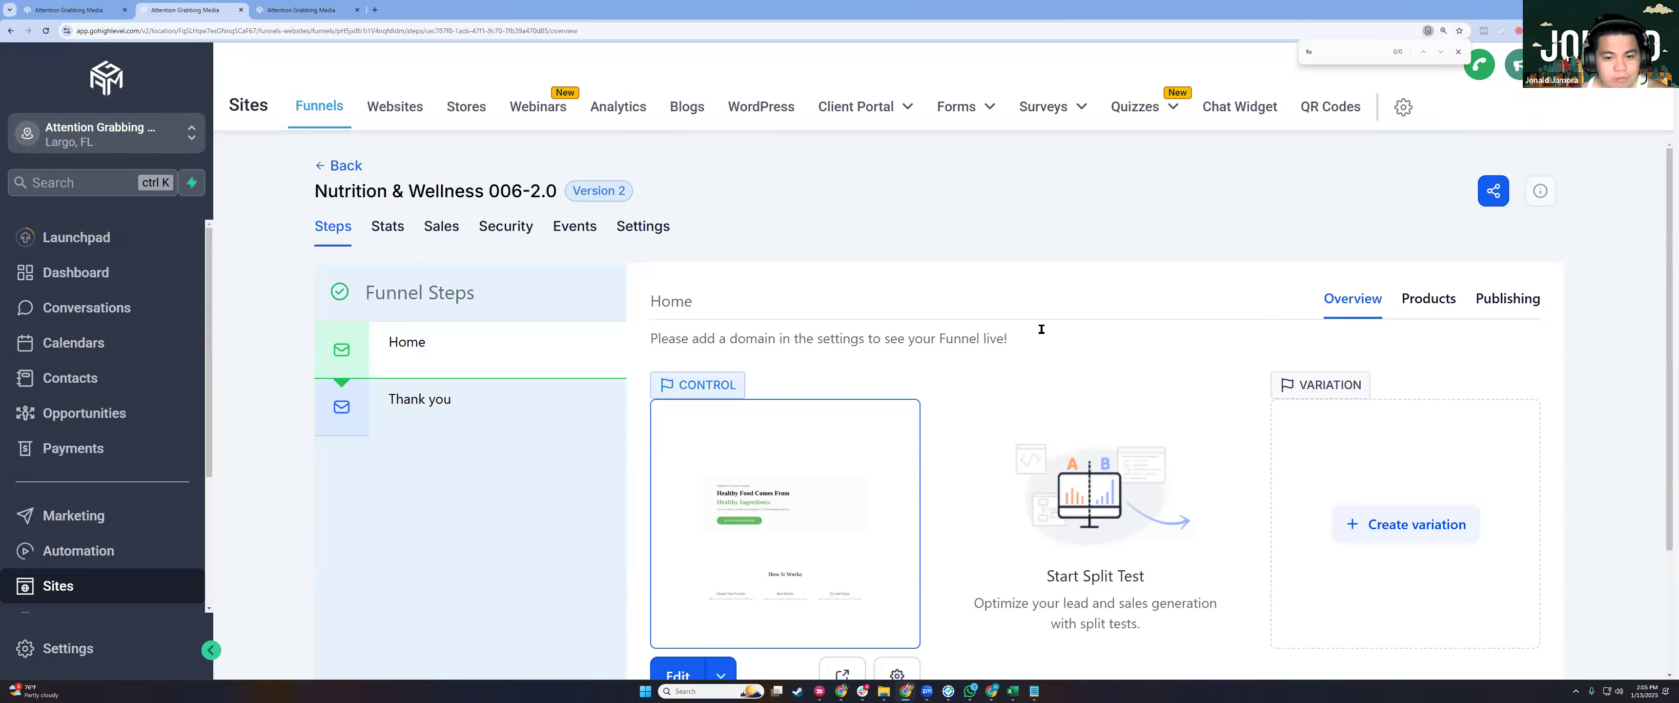
key("ctrl+Tab")
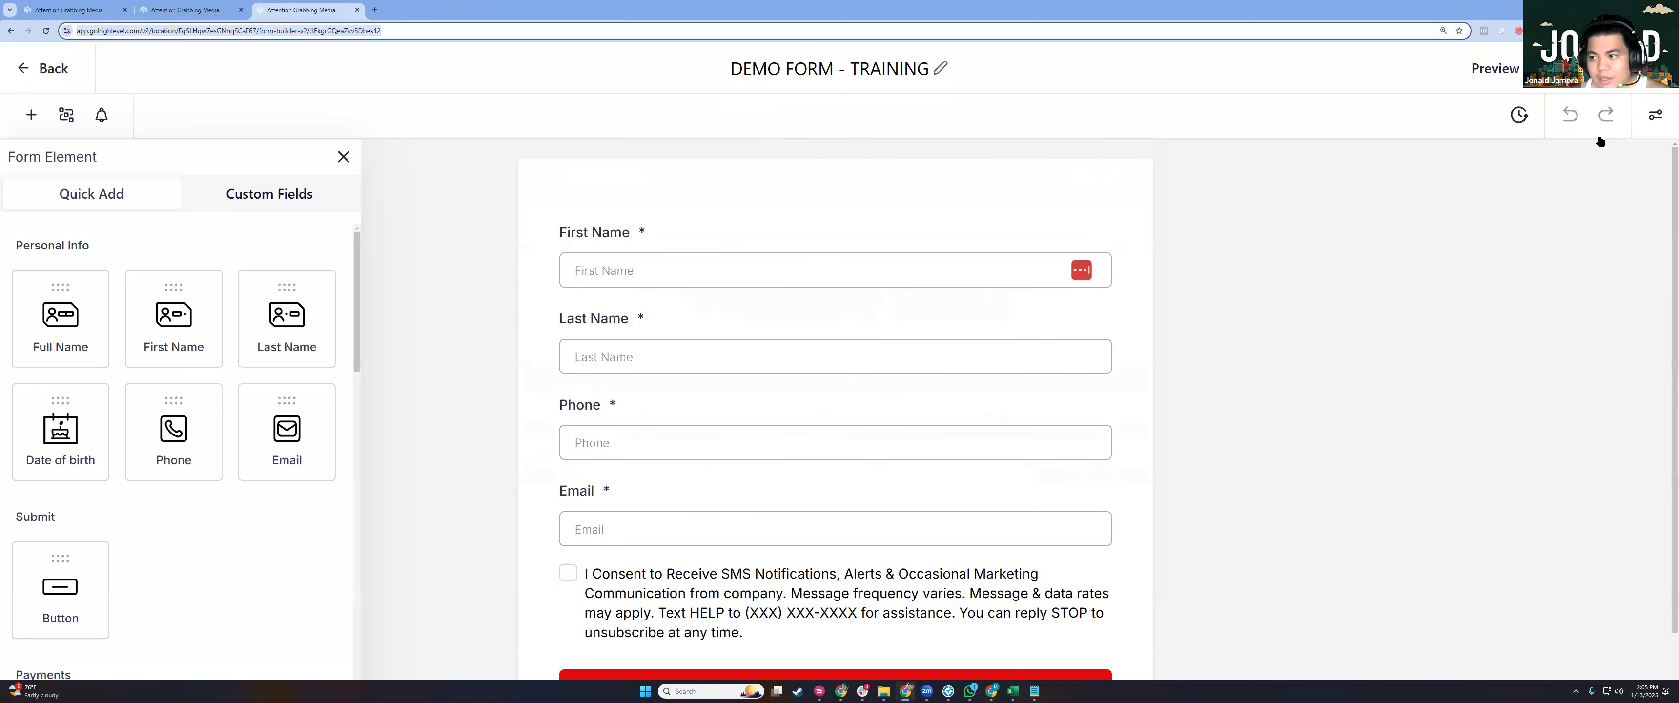
Set the form's On Submit action to Open URL with the pasted Thank you preview link.
left_click(1654, 124)
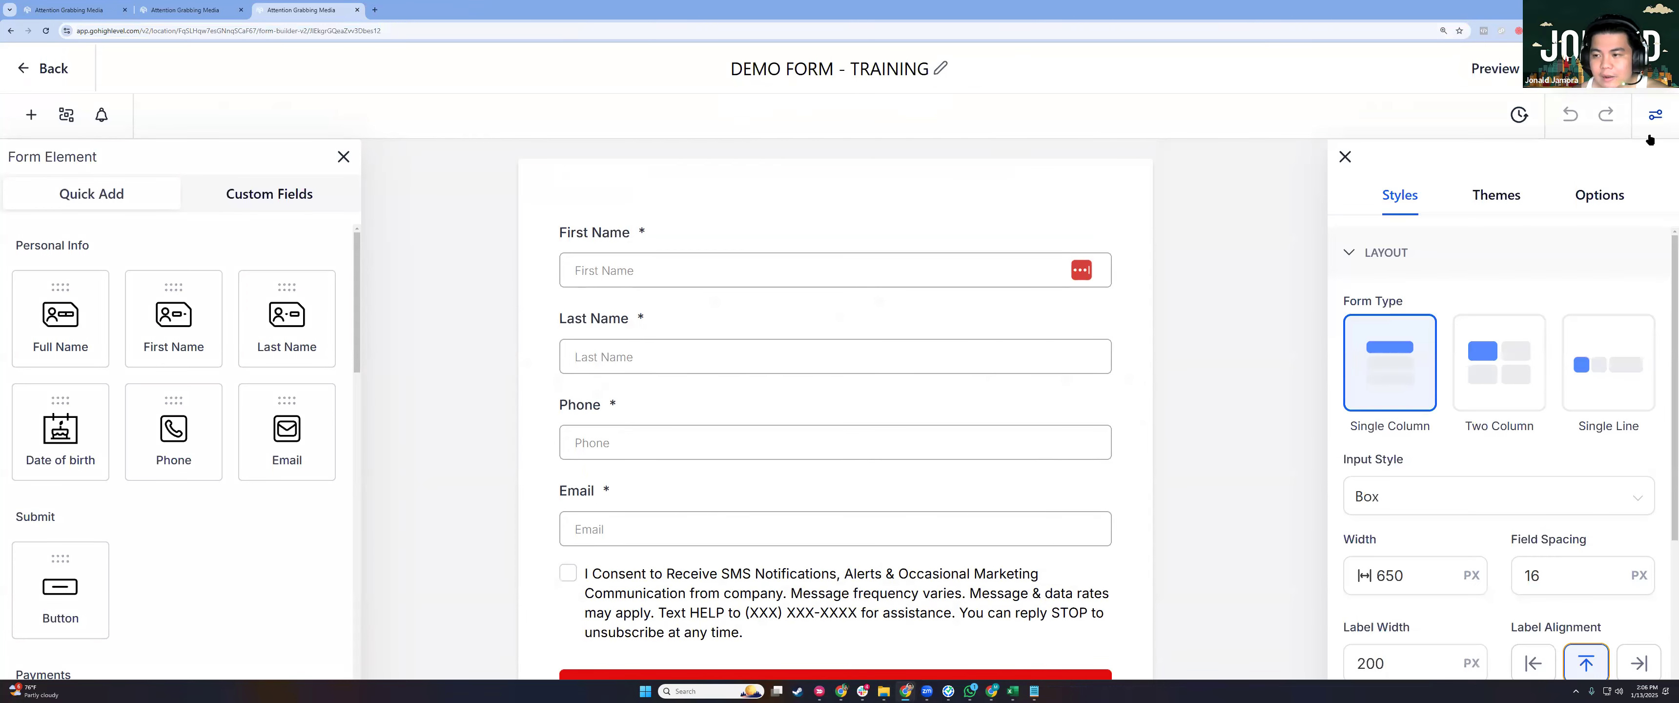
left_click(1600, 202)
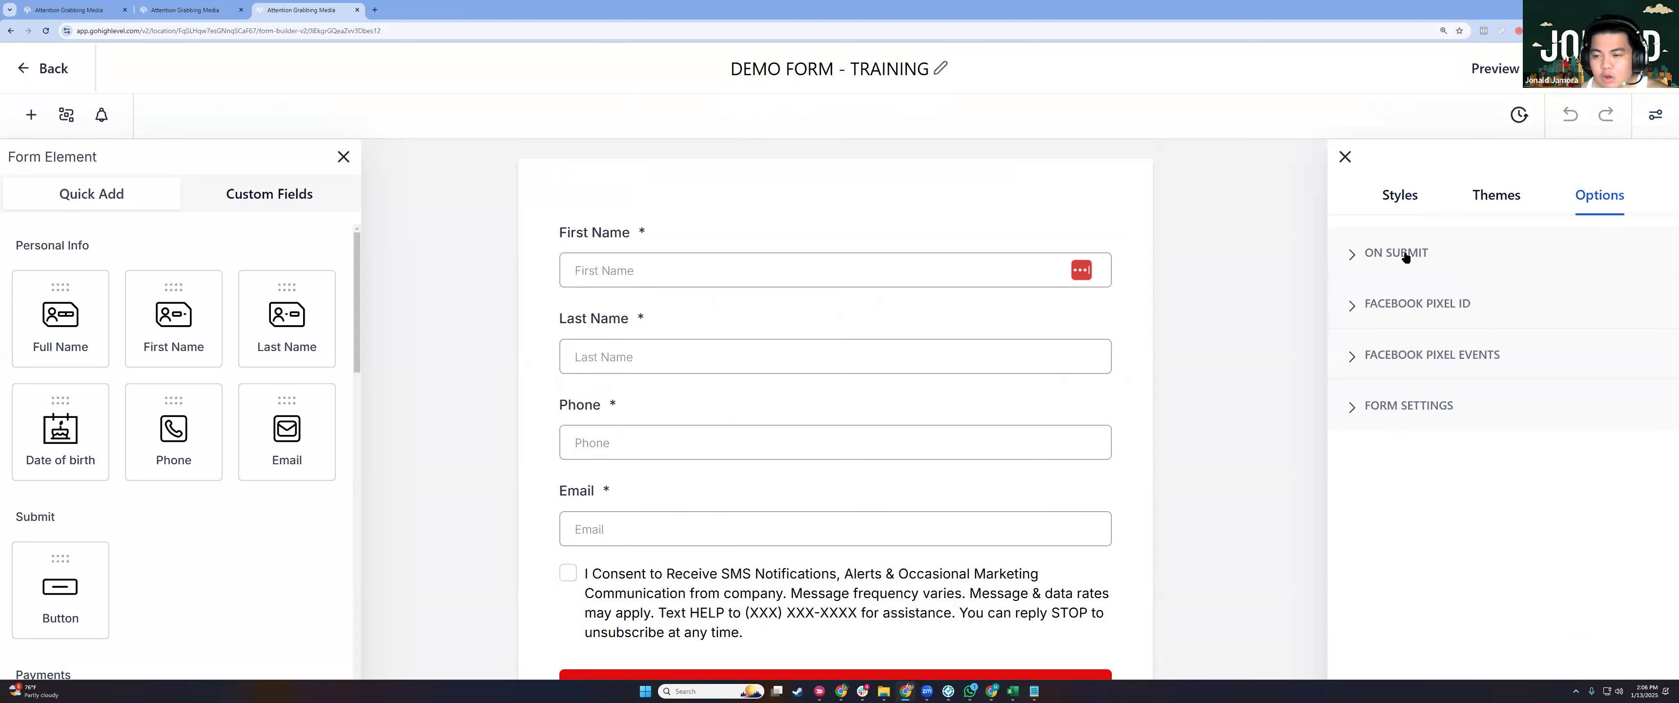
left_click(1377, 254)
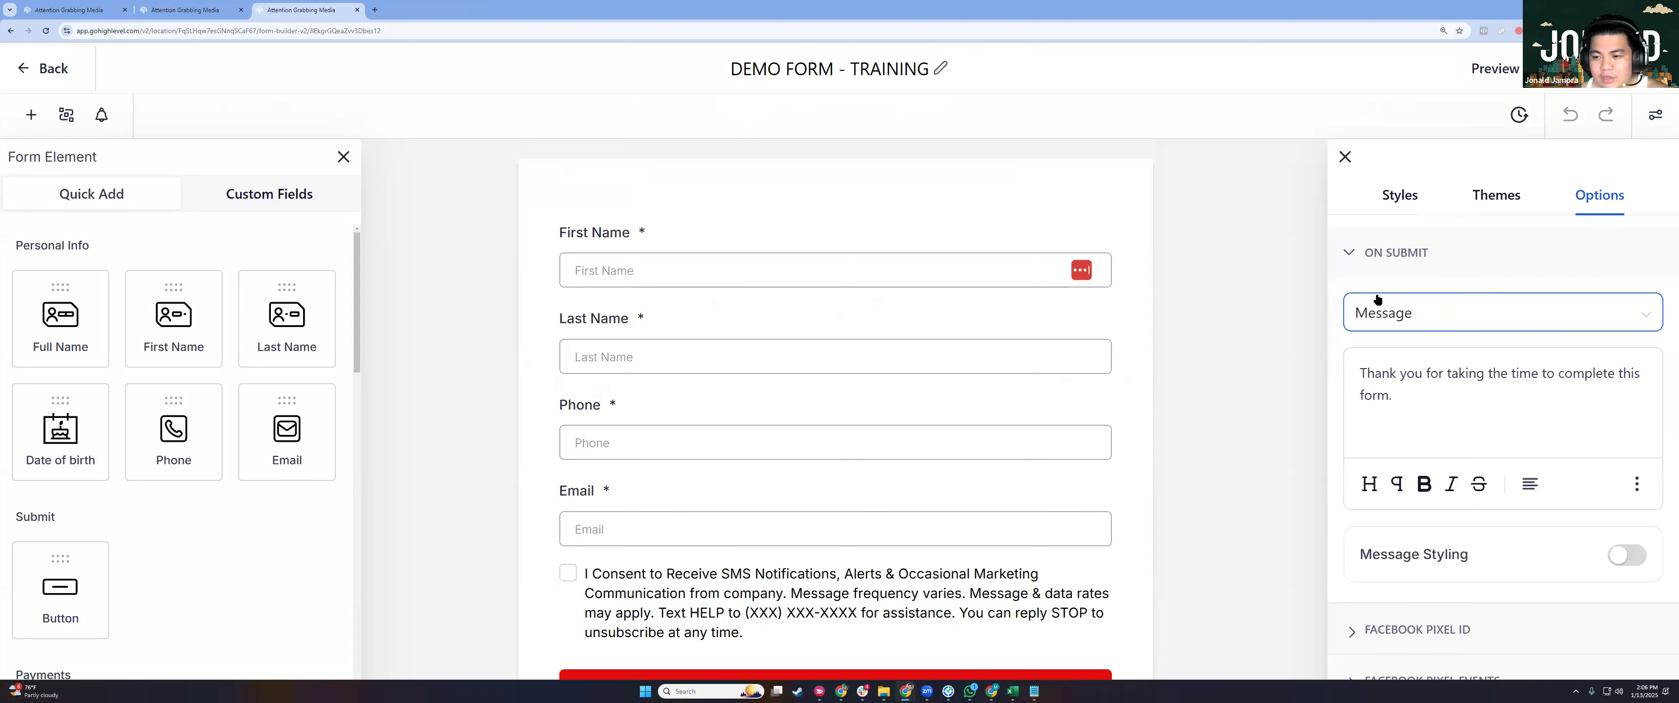
left_click(1405, 319)
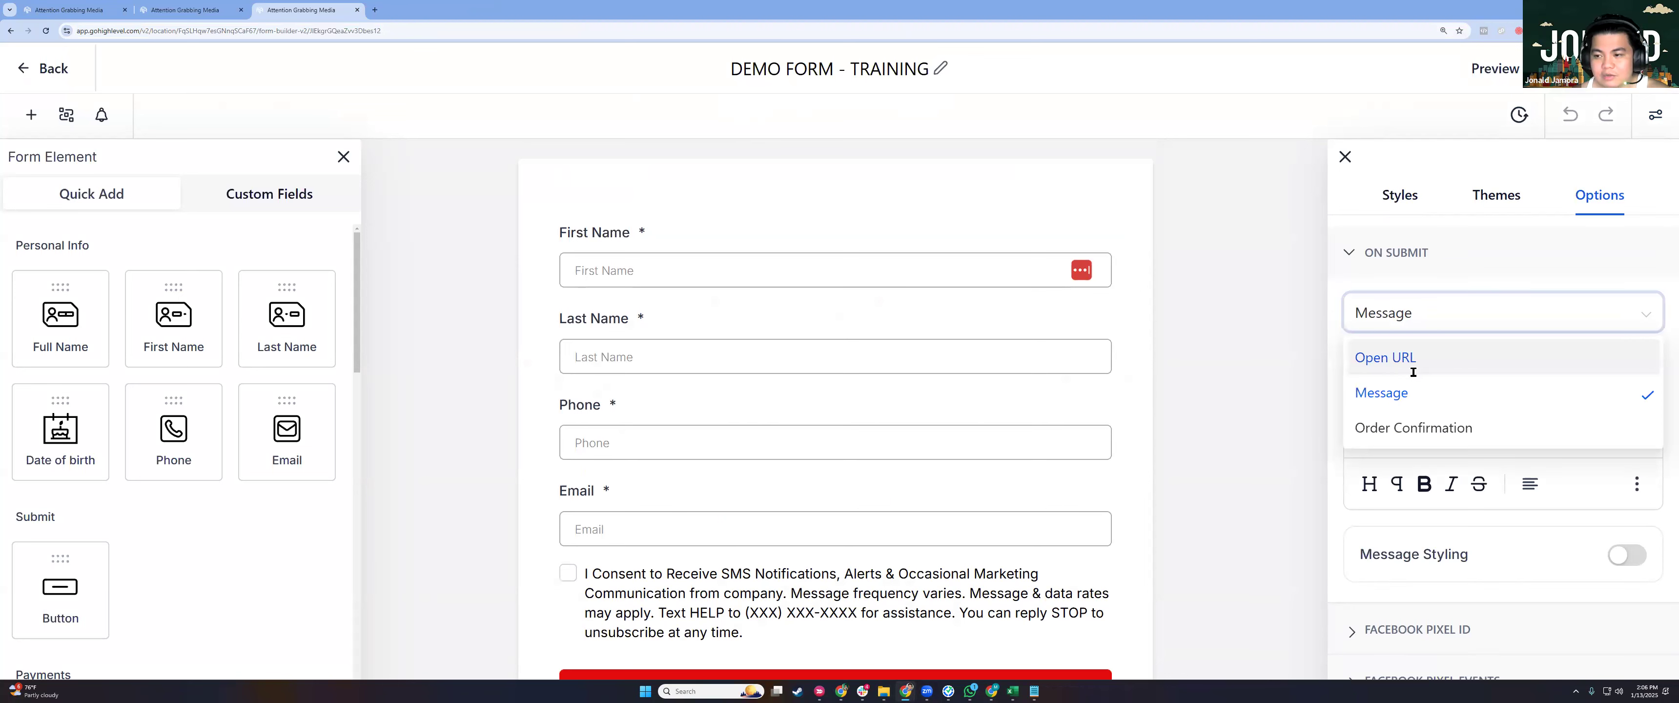
left_click(1408, 367)
key("ctrl+v")
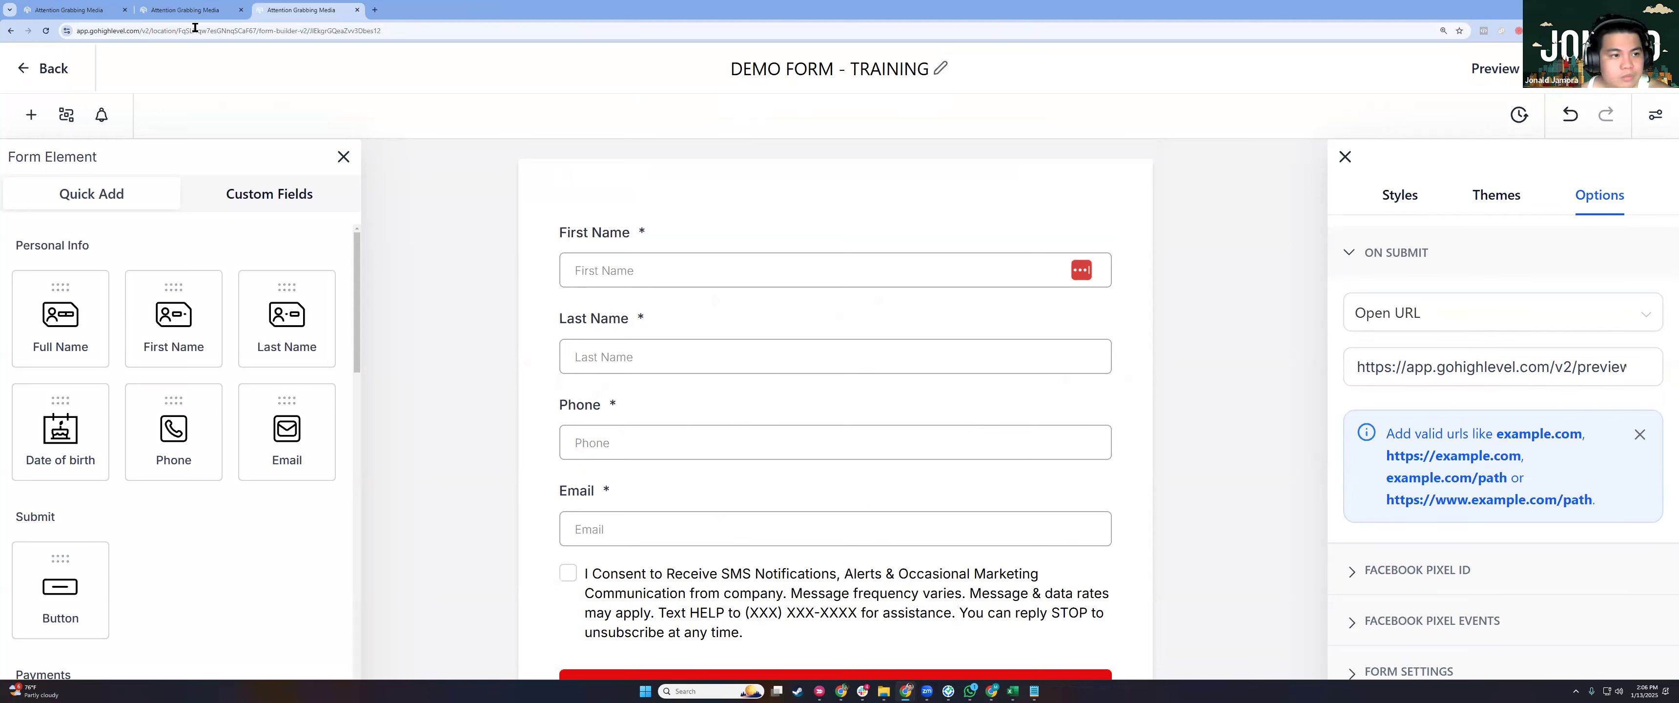
Select the form's First Name field, then go back to the funnel step overview.
left_click(881, 230)
scroll(850, 390, "down", 1)
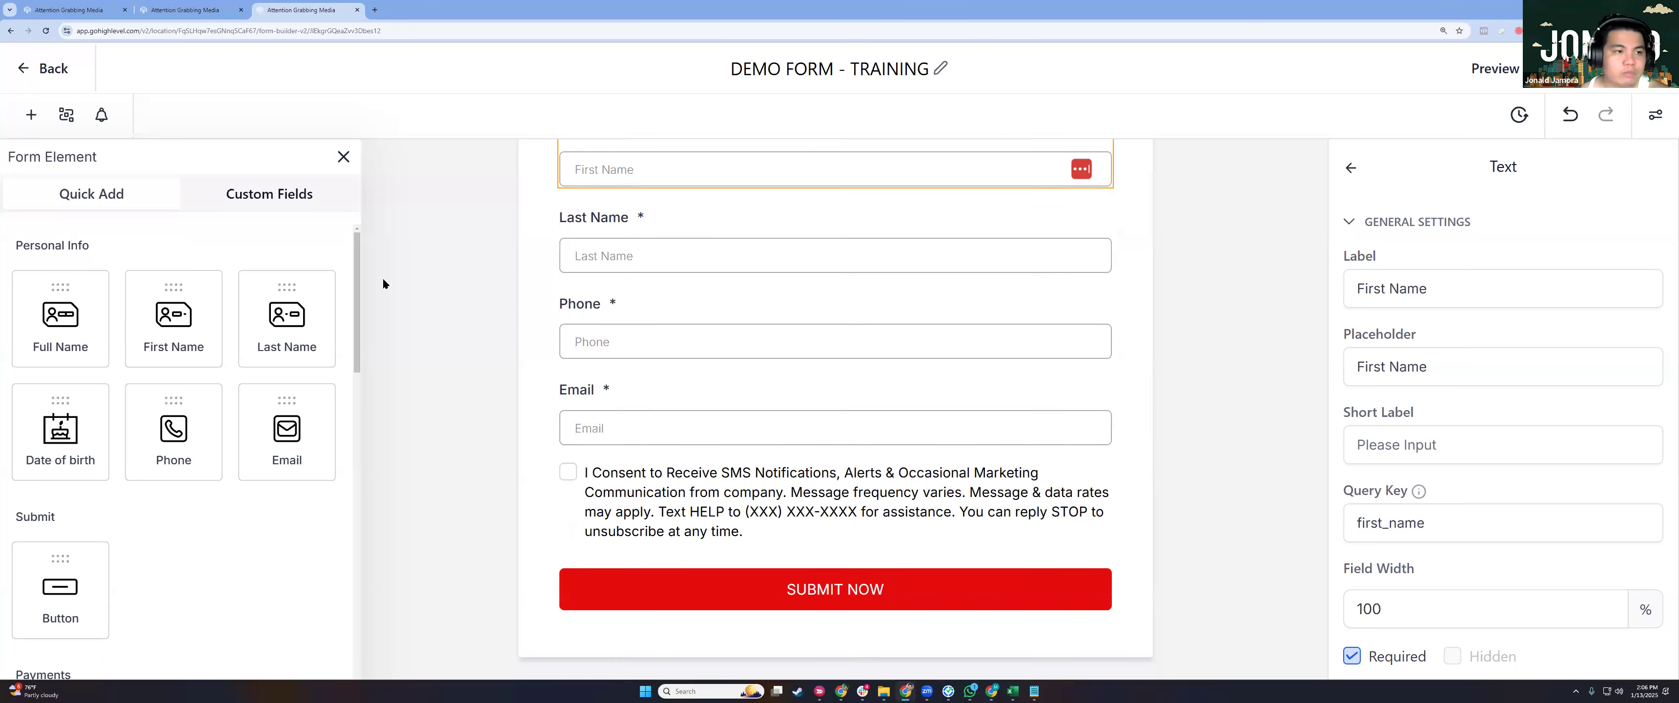
left_click(72, 10)
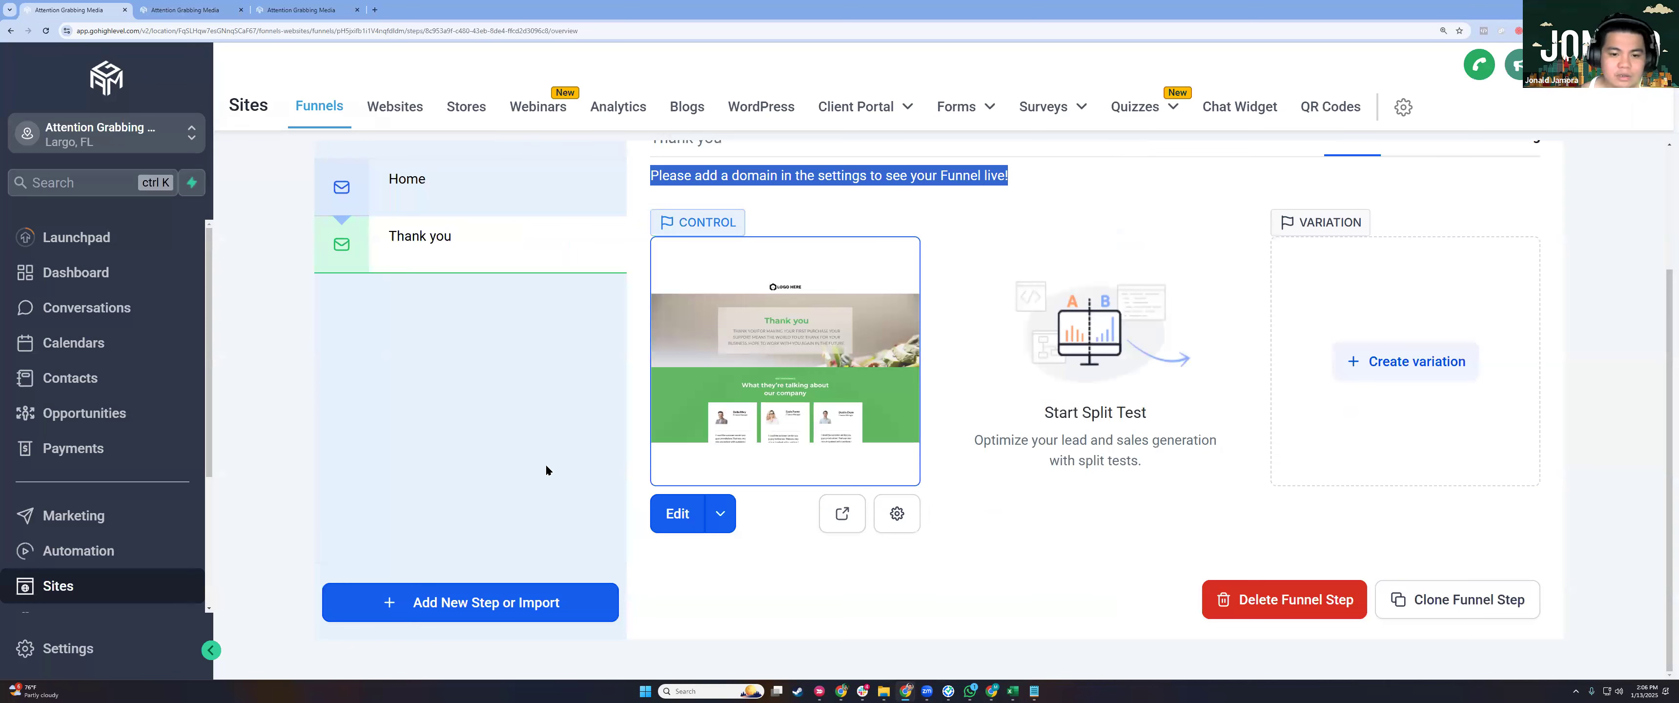
Open the Thank you step in the page builder using Edit in a New Tab.
left_click(746, 531)
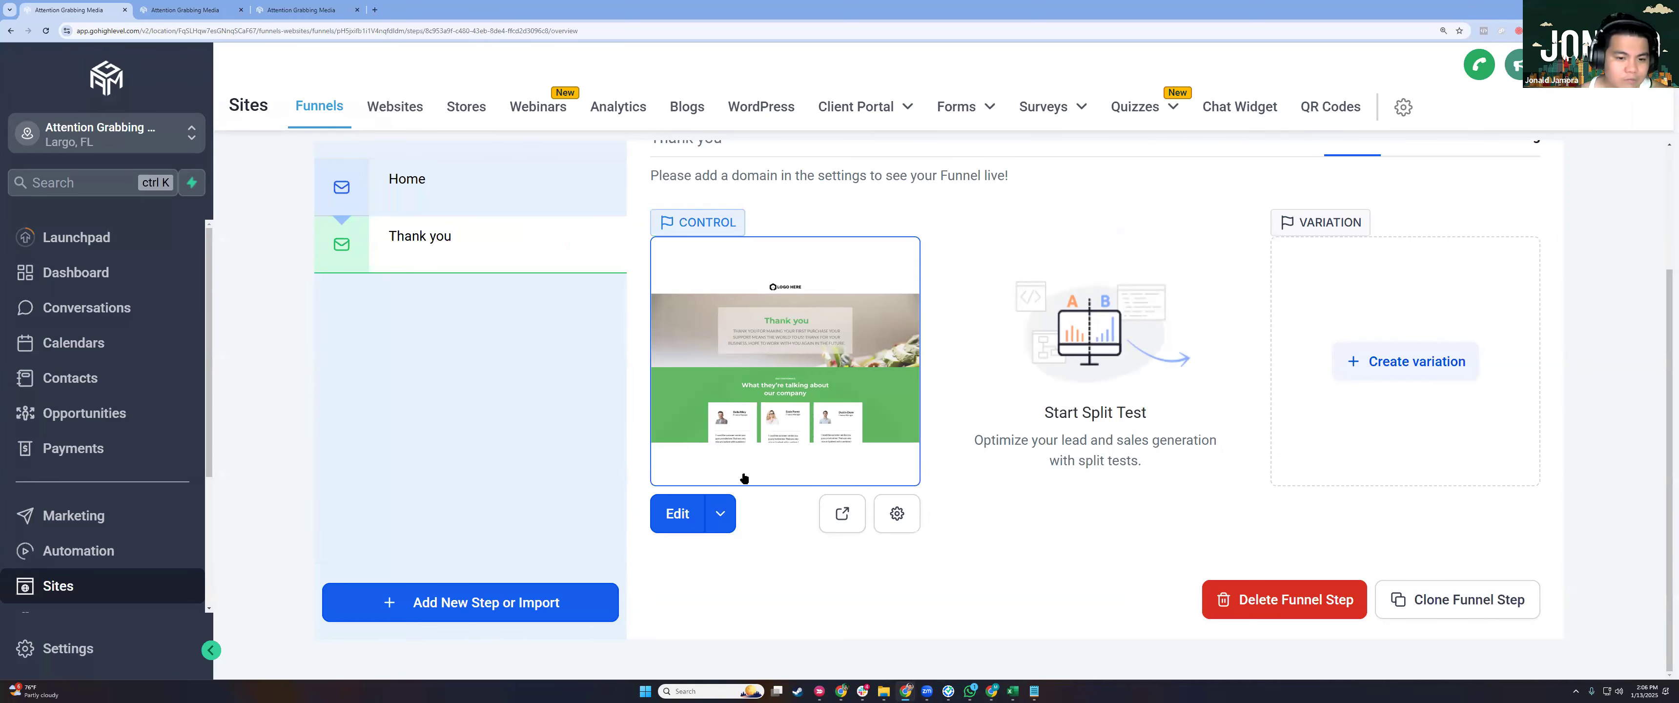
left_click(720, 513)
left_click(744, 470)
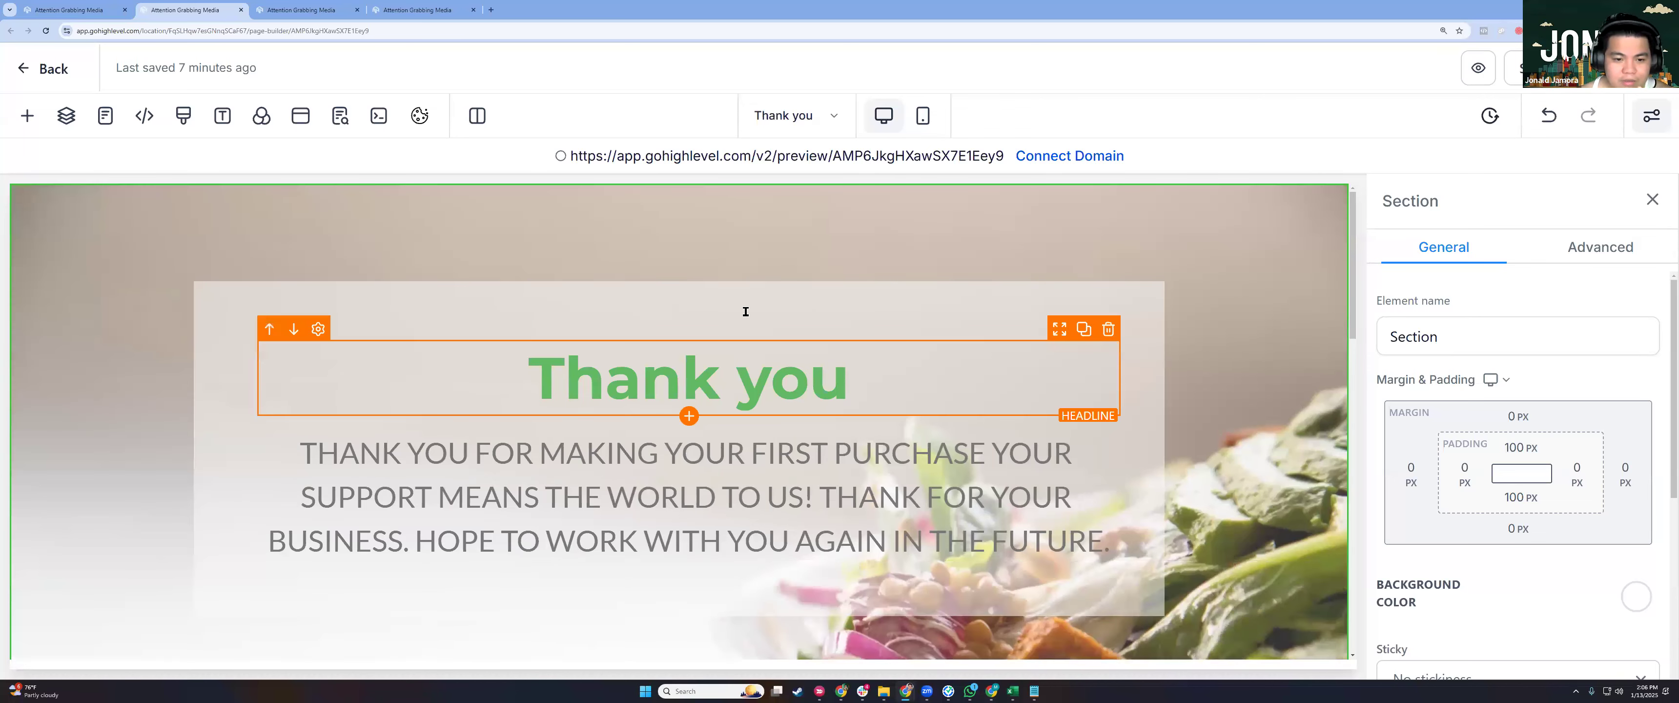
Inspect the Thank you page's paragraph, testimonials heading and footer Email line.
left_click(498, 491)
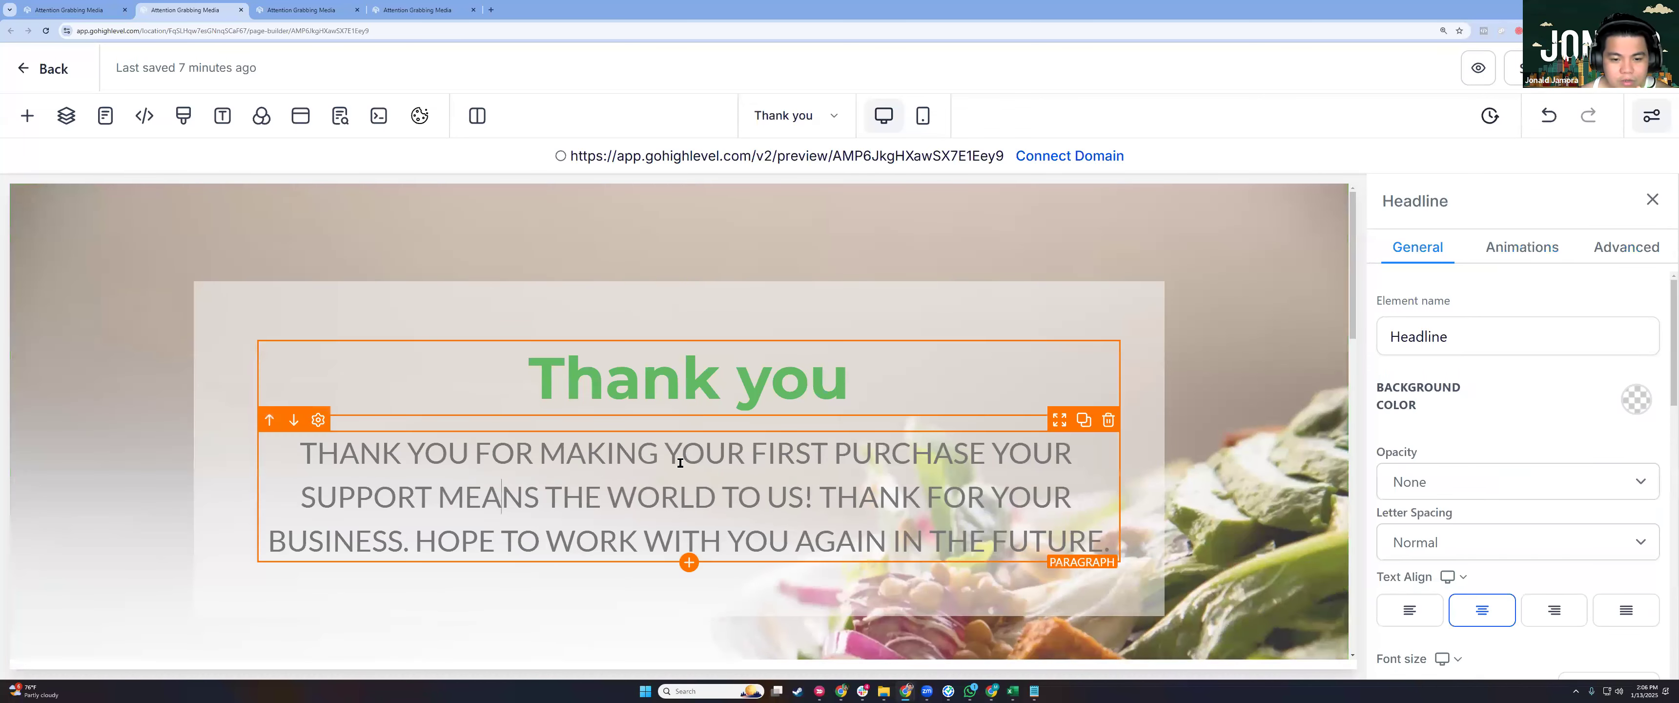
scroll(680, 462, "down", 5)
left_click(680, 463)
scroll(692, 529, "down", 10)
left_click(820, 488)
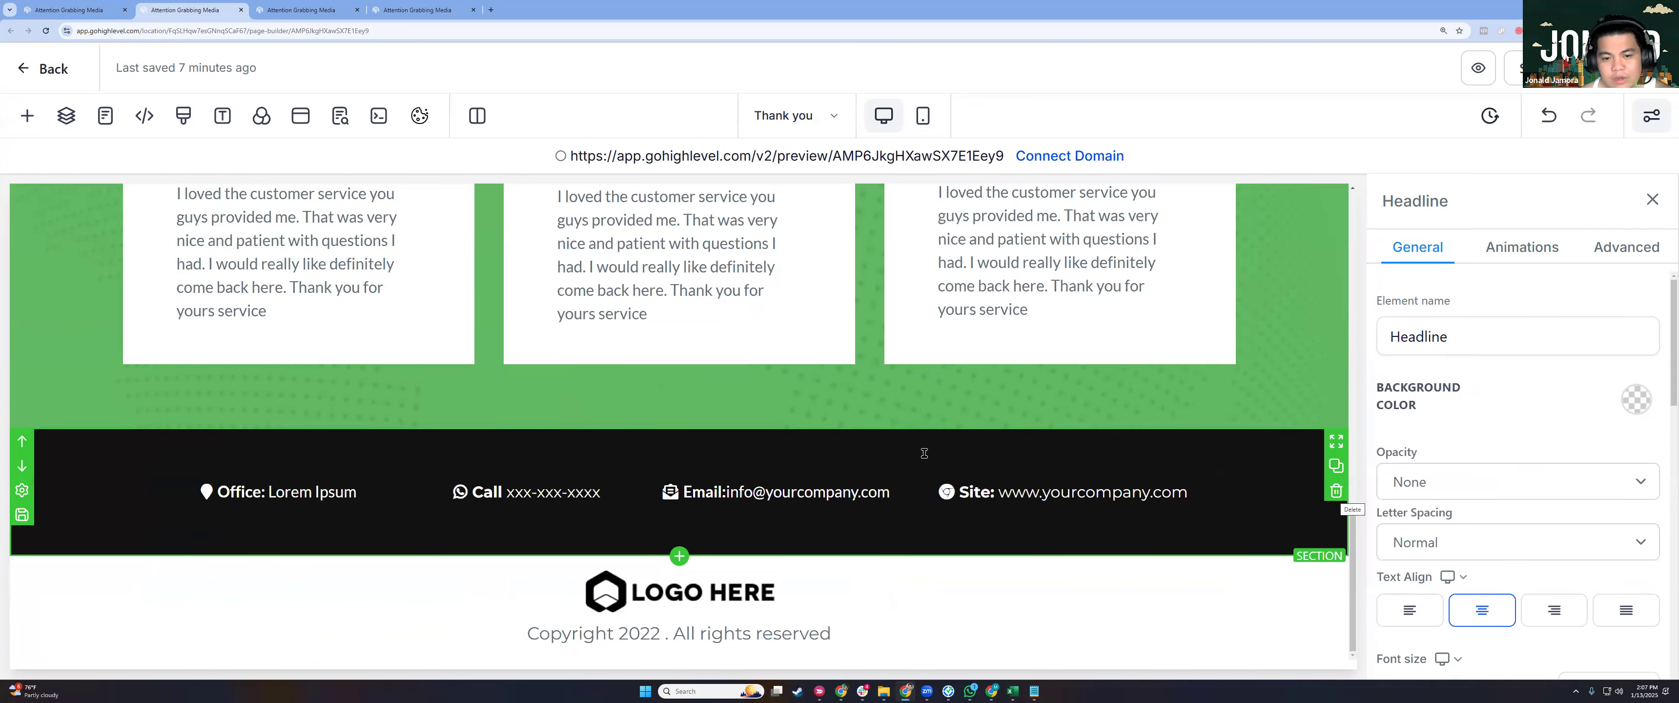
scroll(703, 377, "up", 10)
scroll(703, 377, "up", 3)
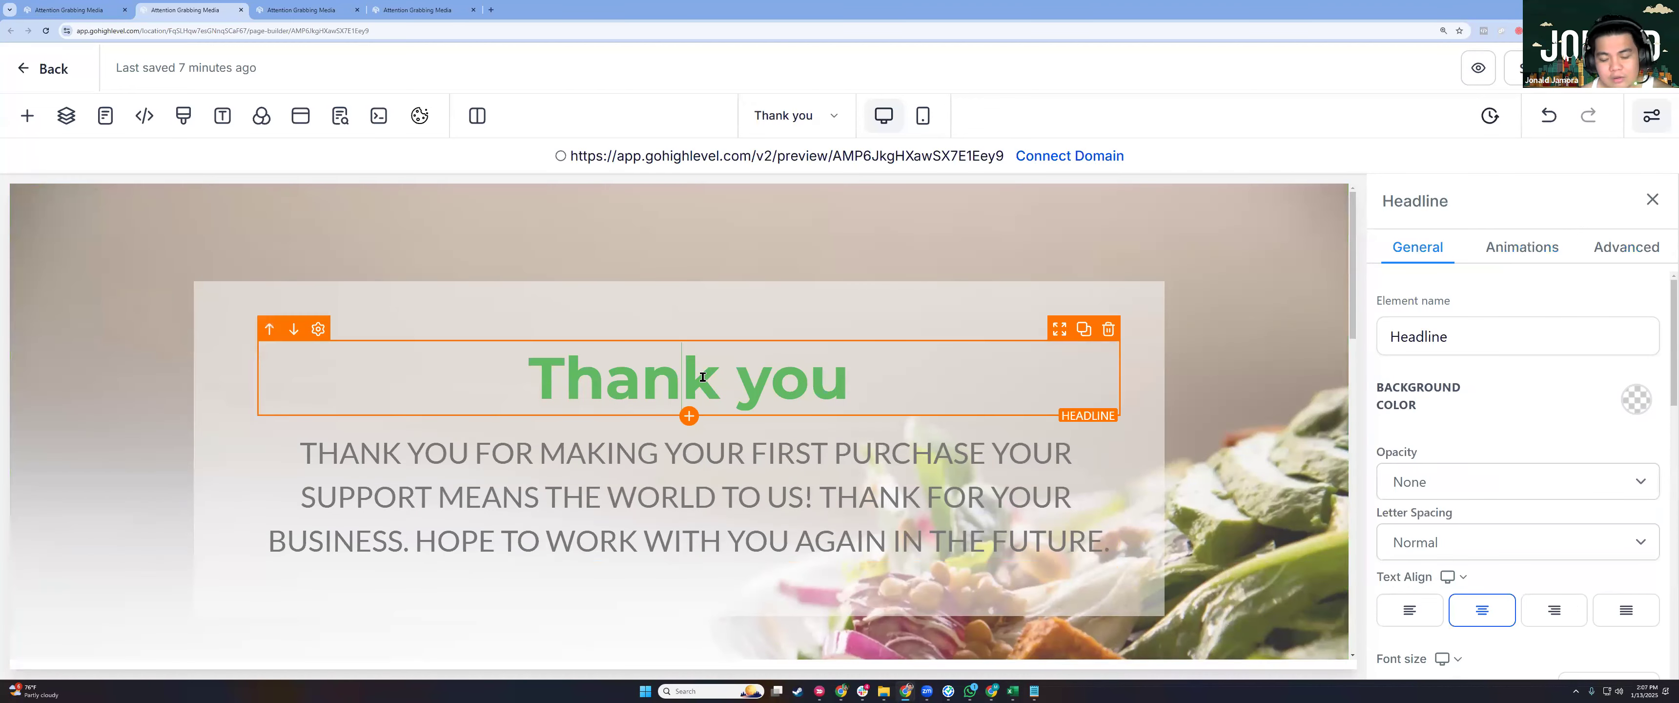
Append '!' so the headline reads 'Thank you!', then save the page and exit the builder.
double_click(692, 381)
key("End")
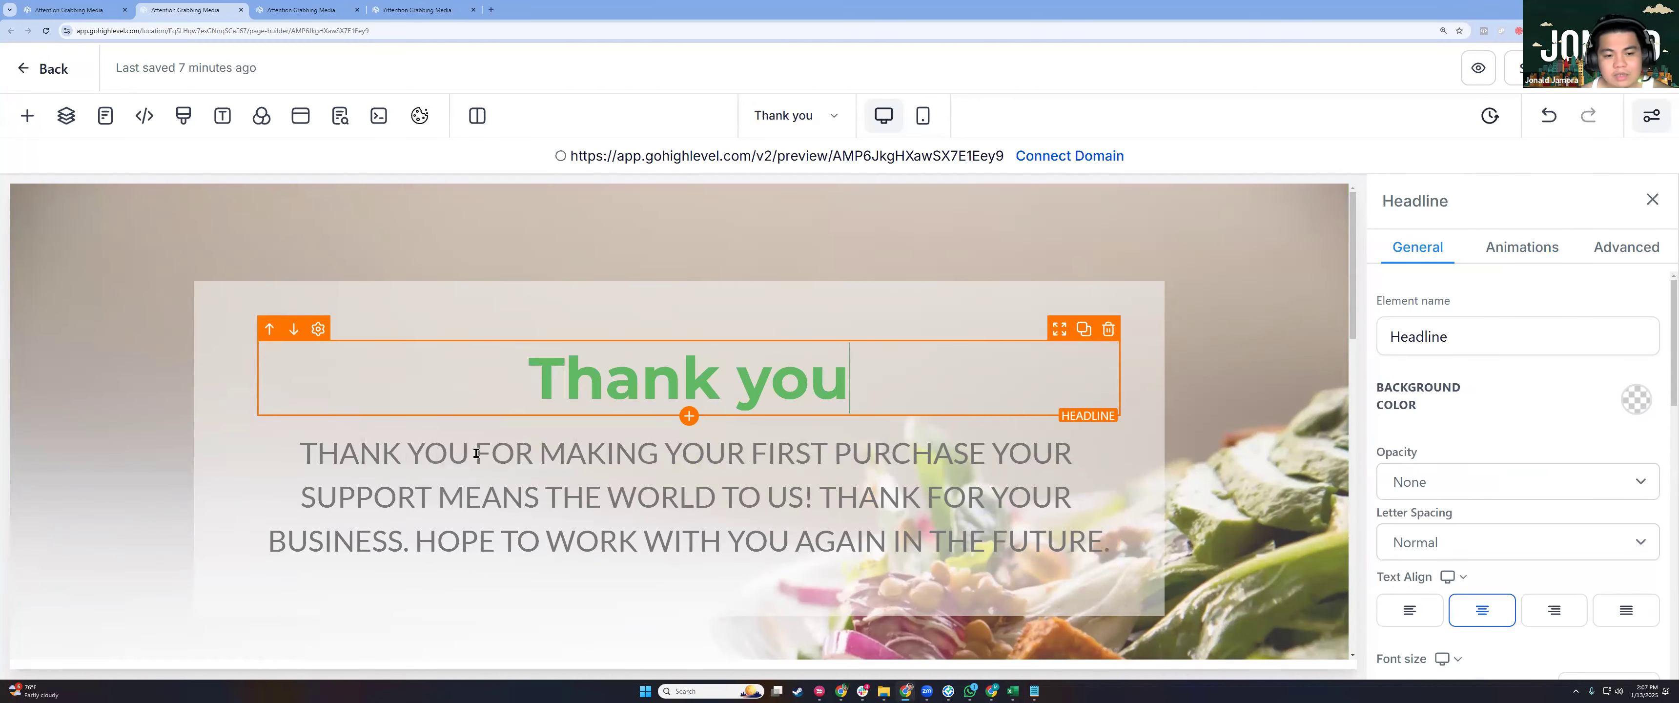
type("!")
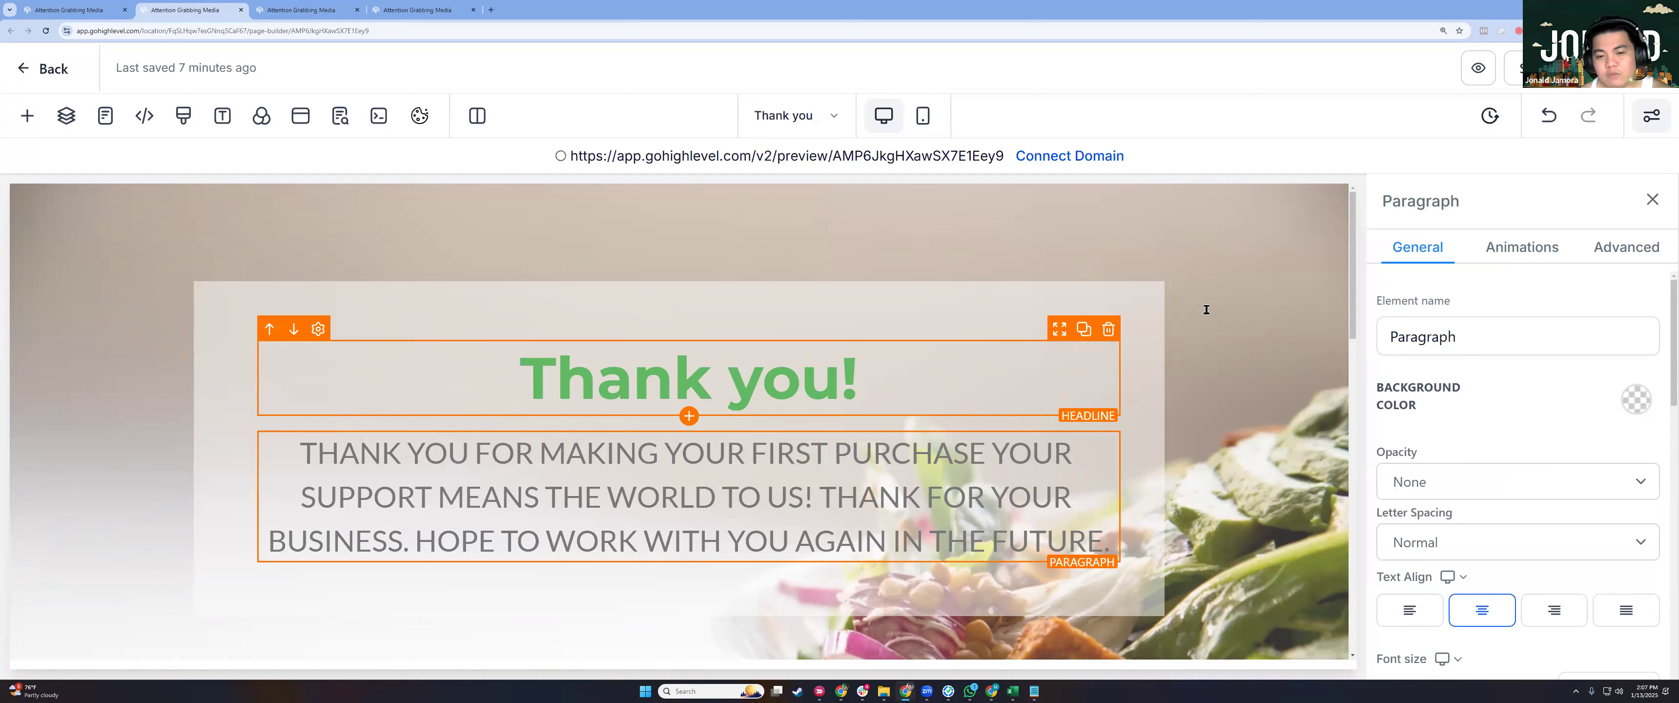
left_click(1207, 308)
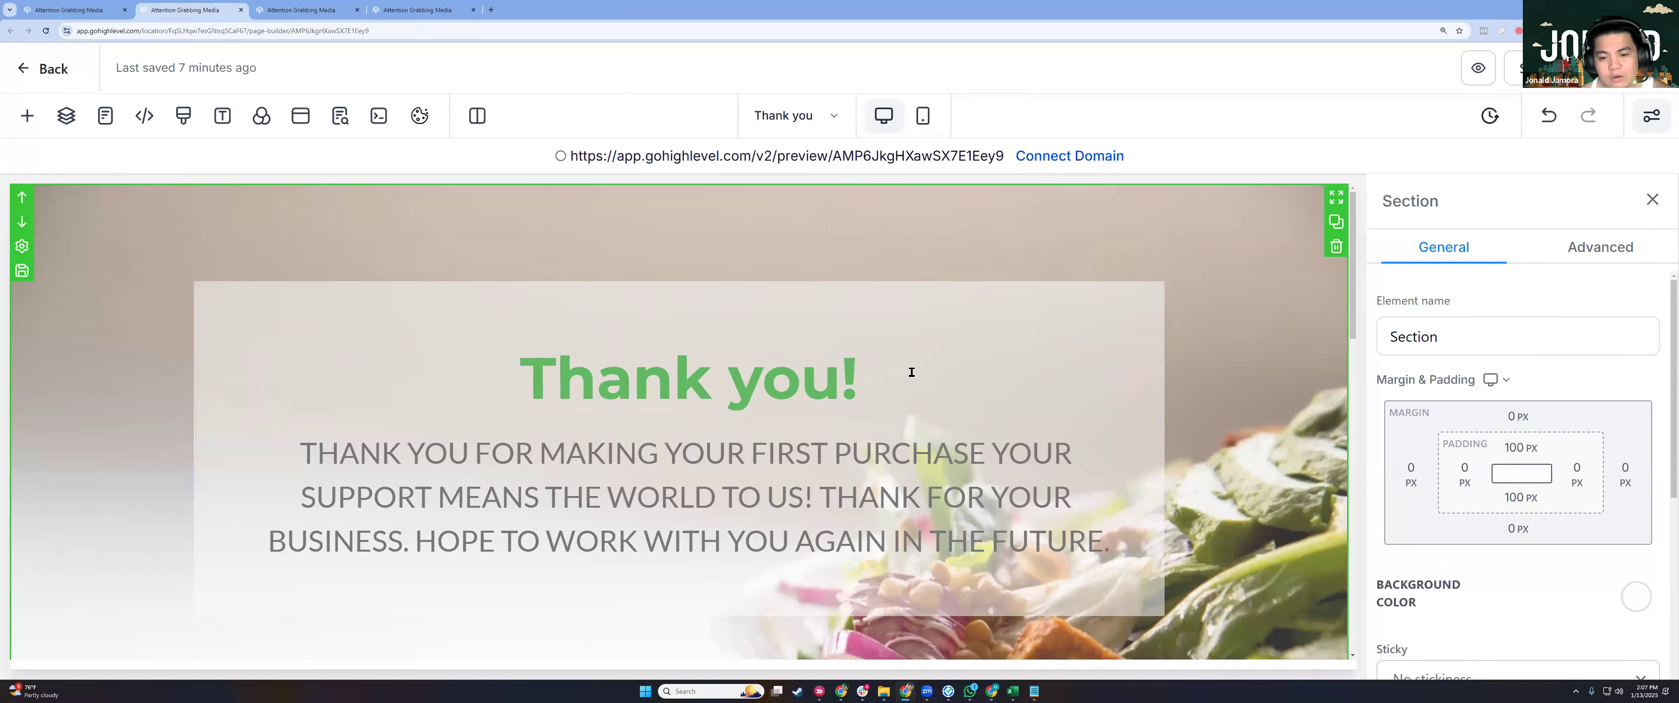
left_click(653, 383)
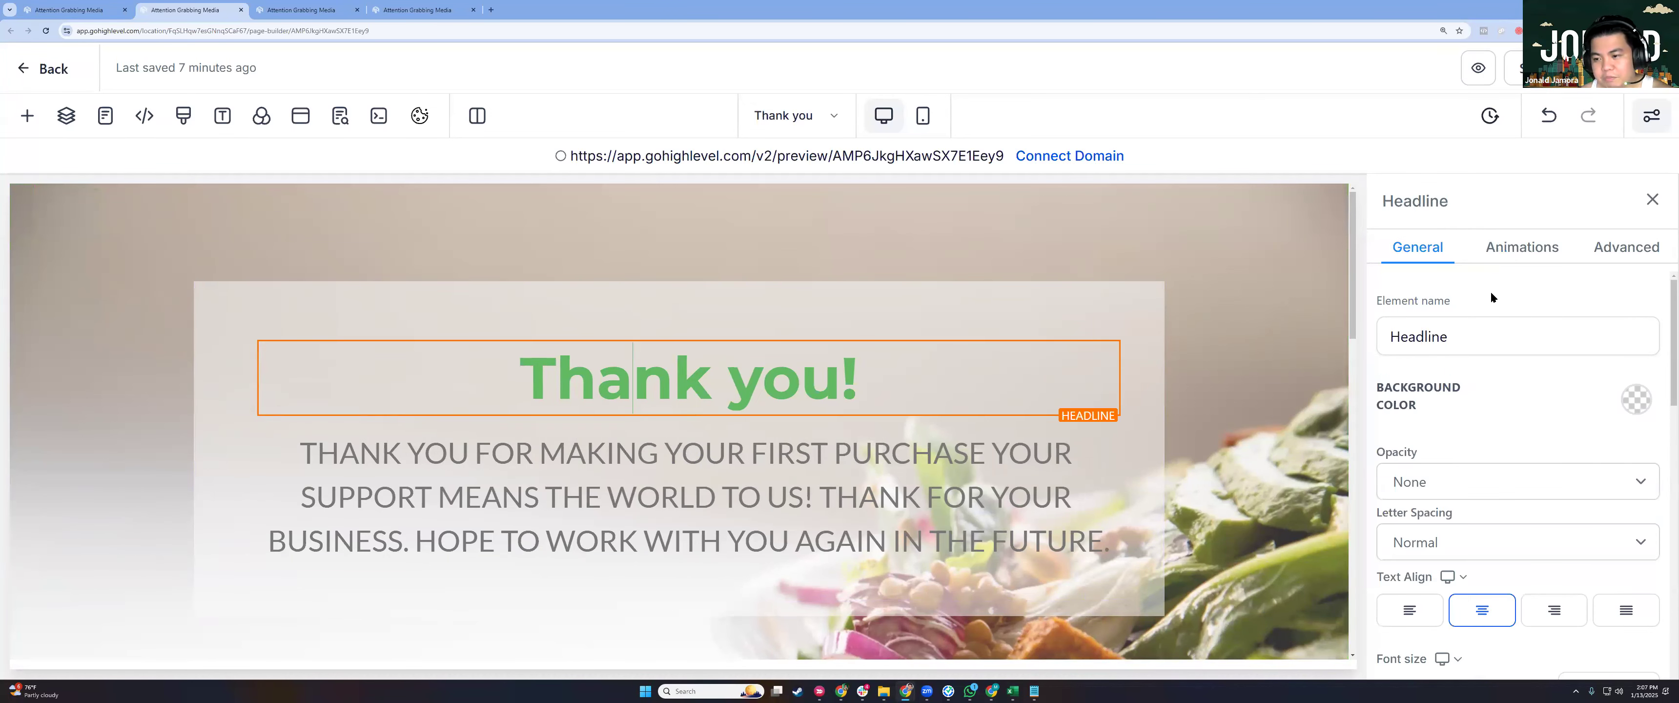
scroll(1593, 395, "down", 10)
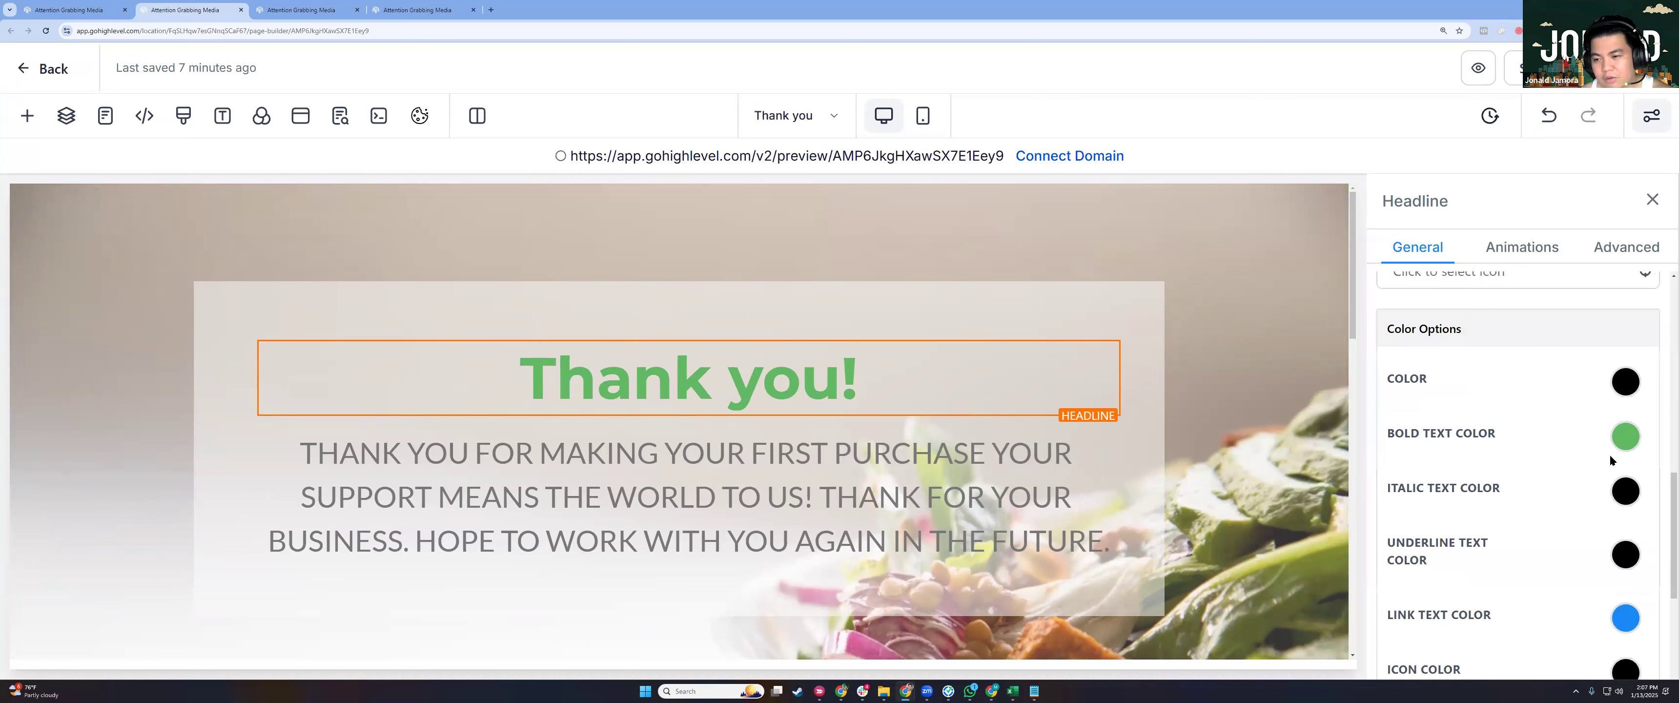
scroll(1566, 508, "up", 3)
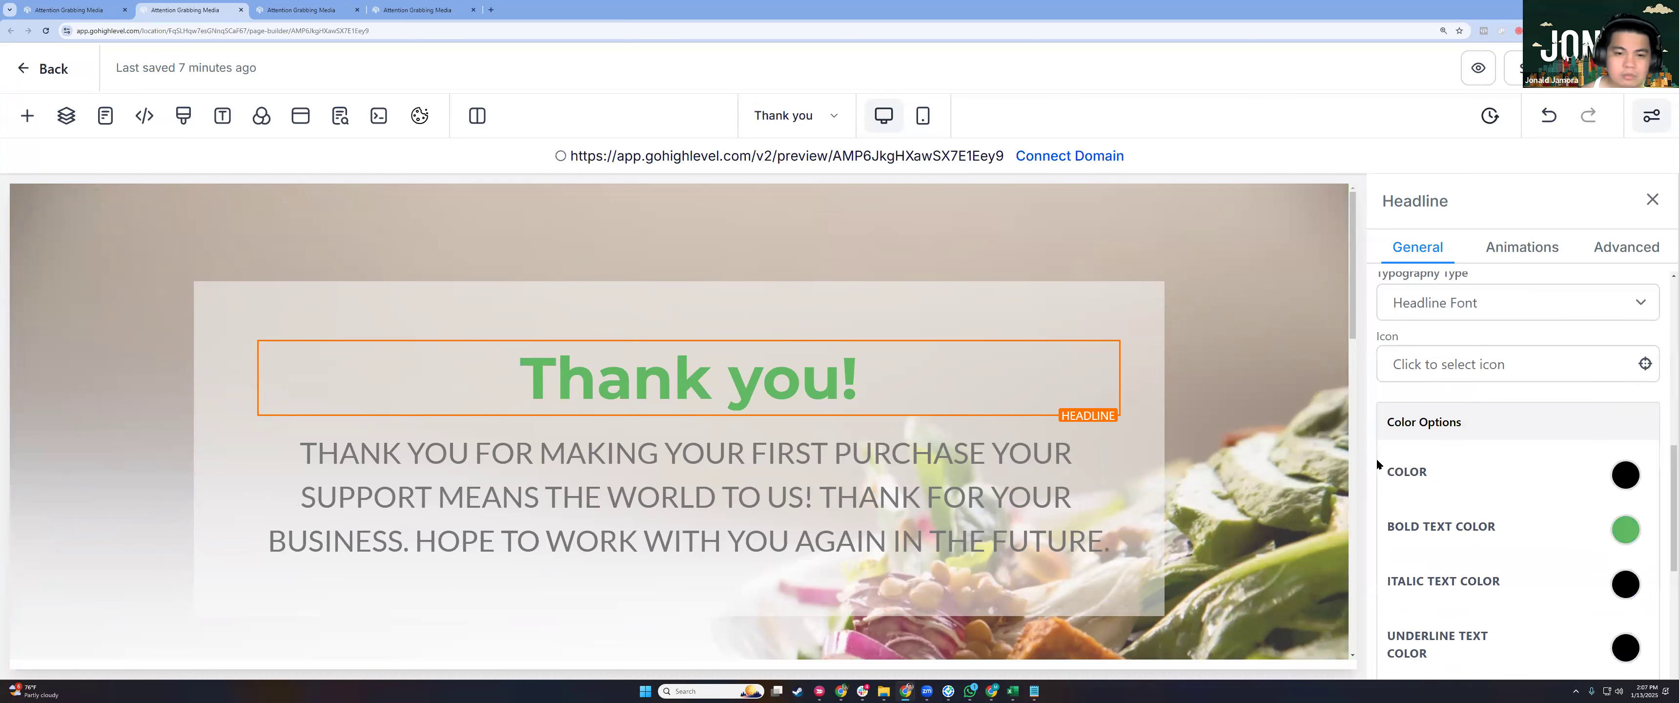
scroll(1376, 457, "up", 3)
scroll(1518, 456, "up", 5)
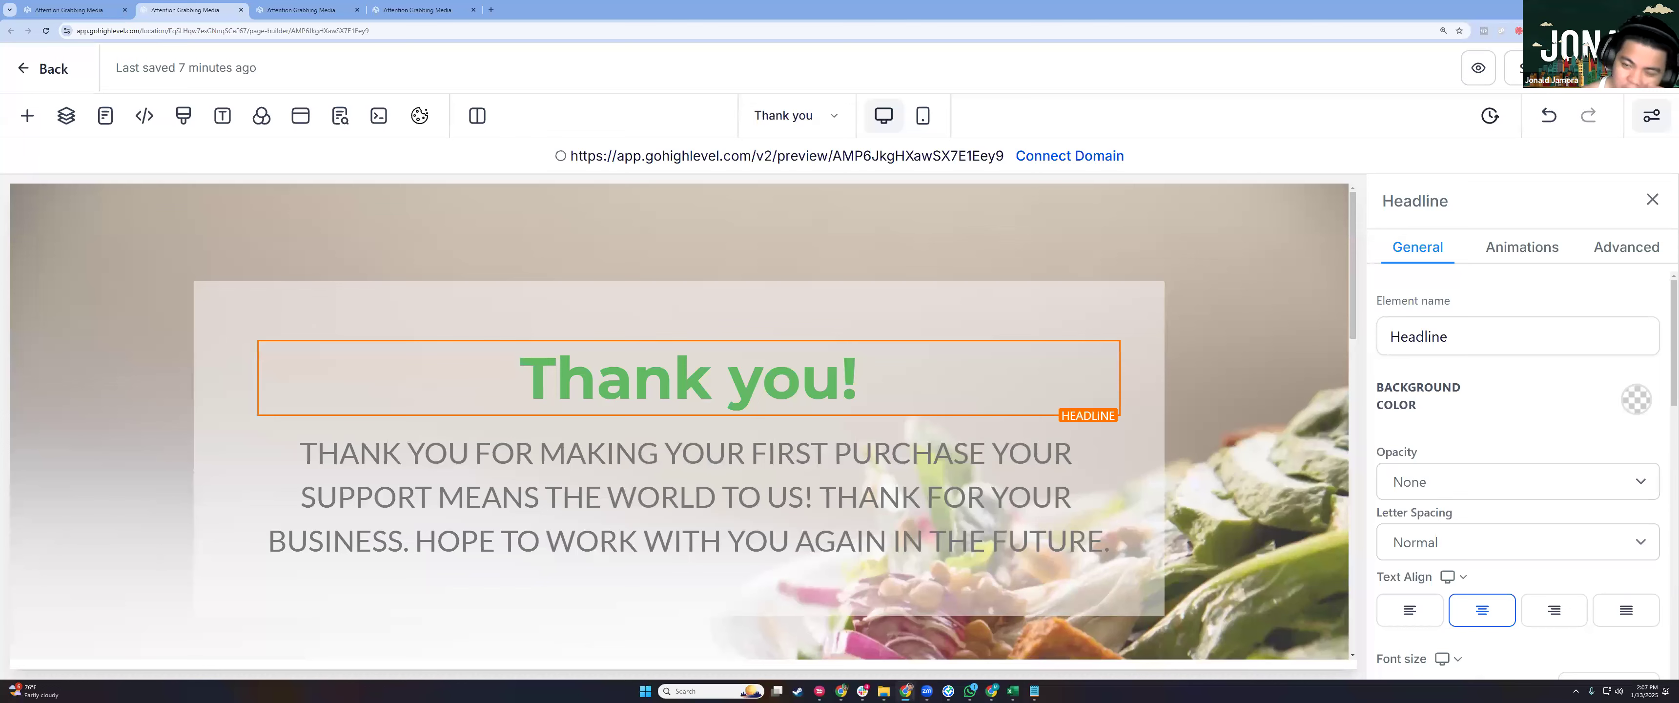
left_click(1534, 68)
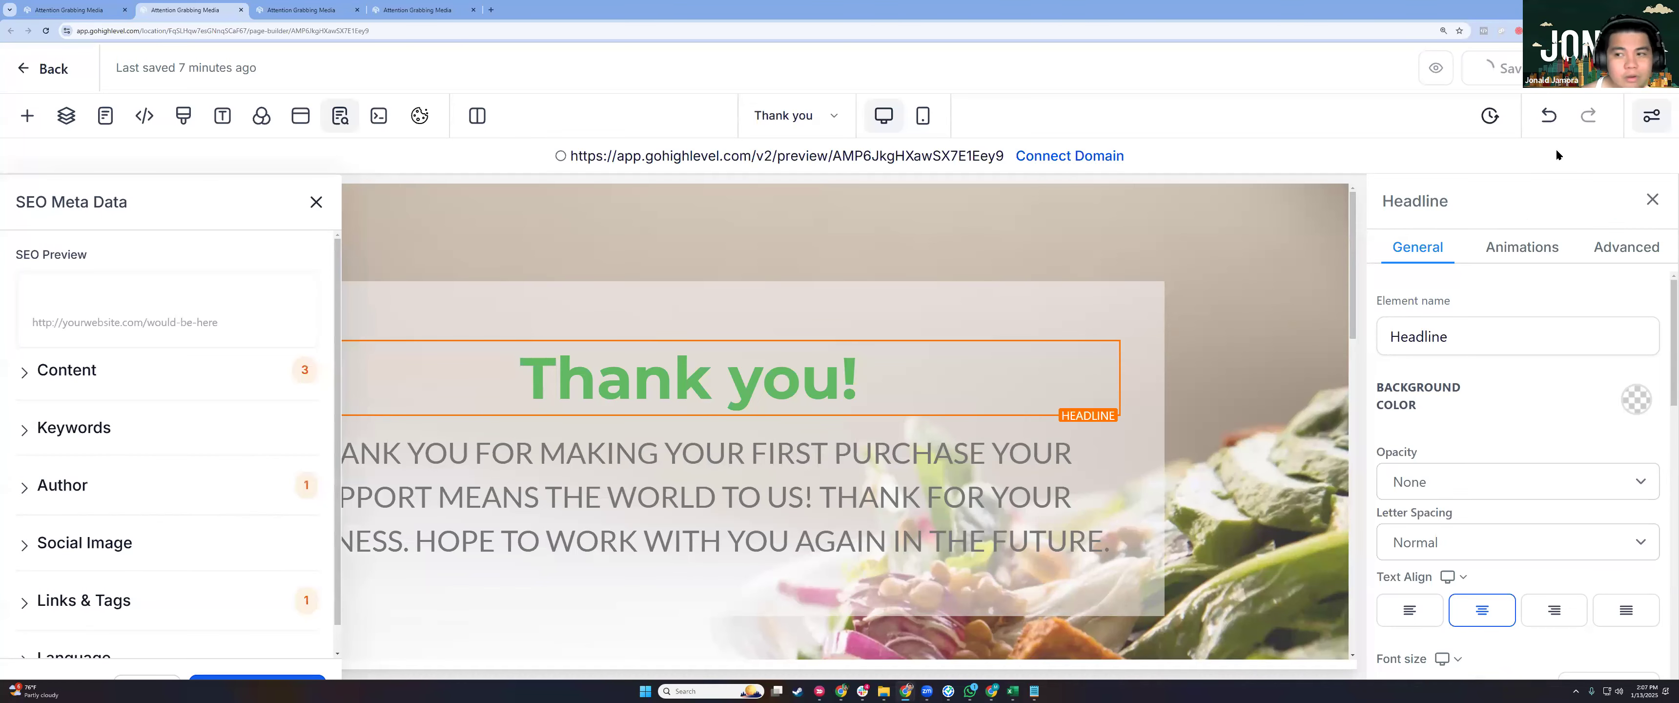
left_click(58, 74)
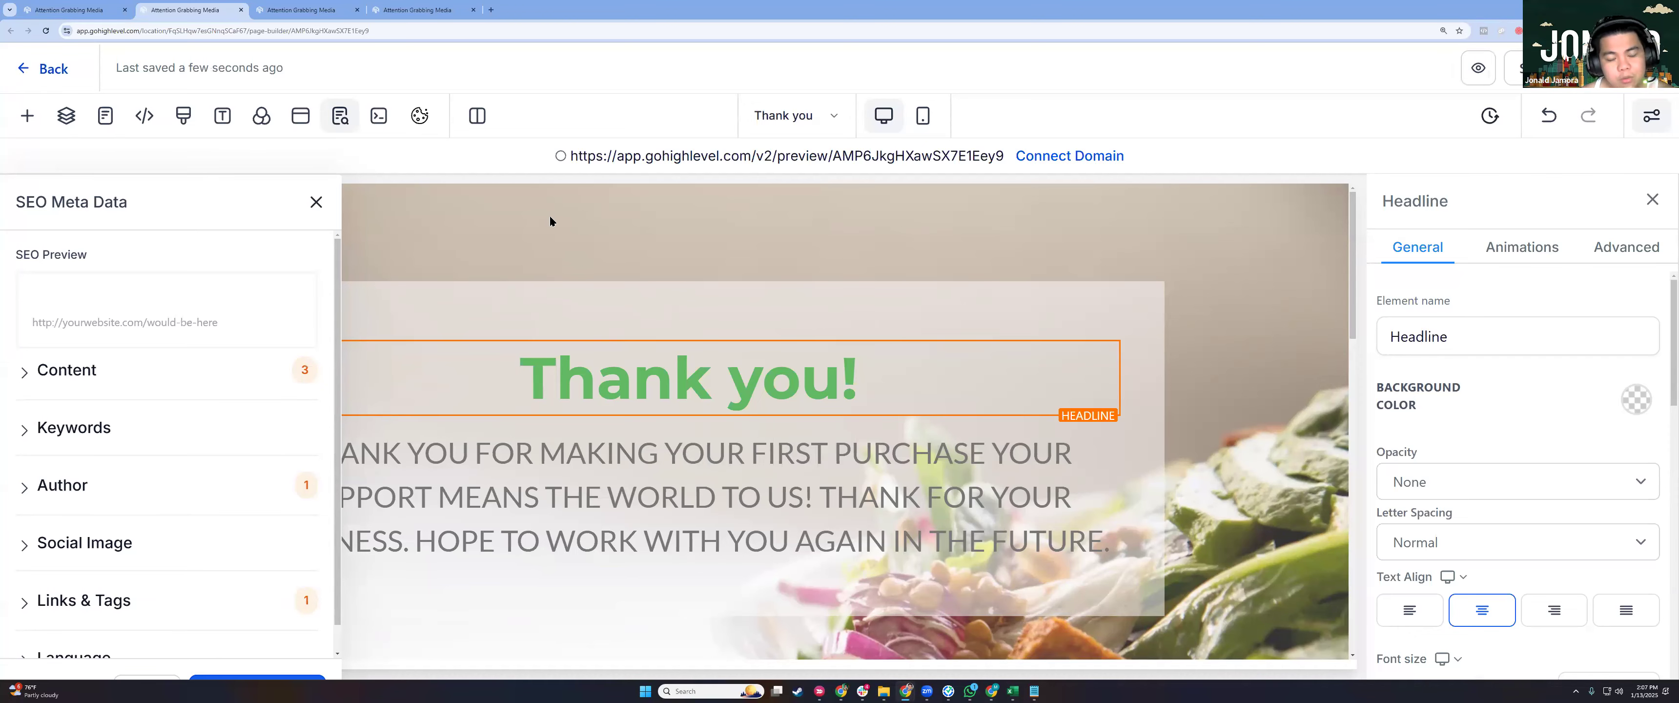
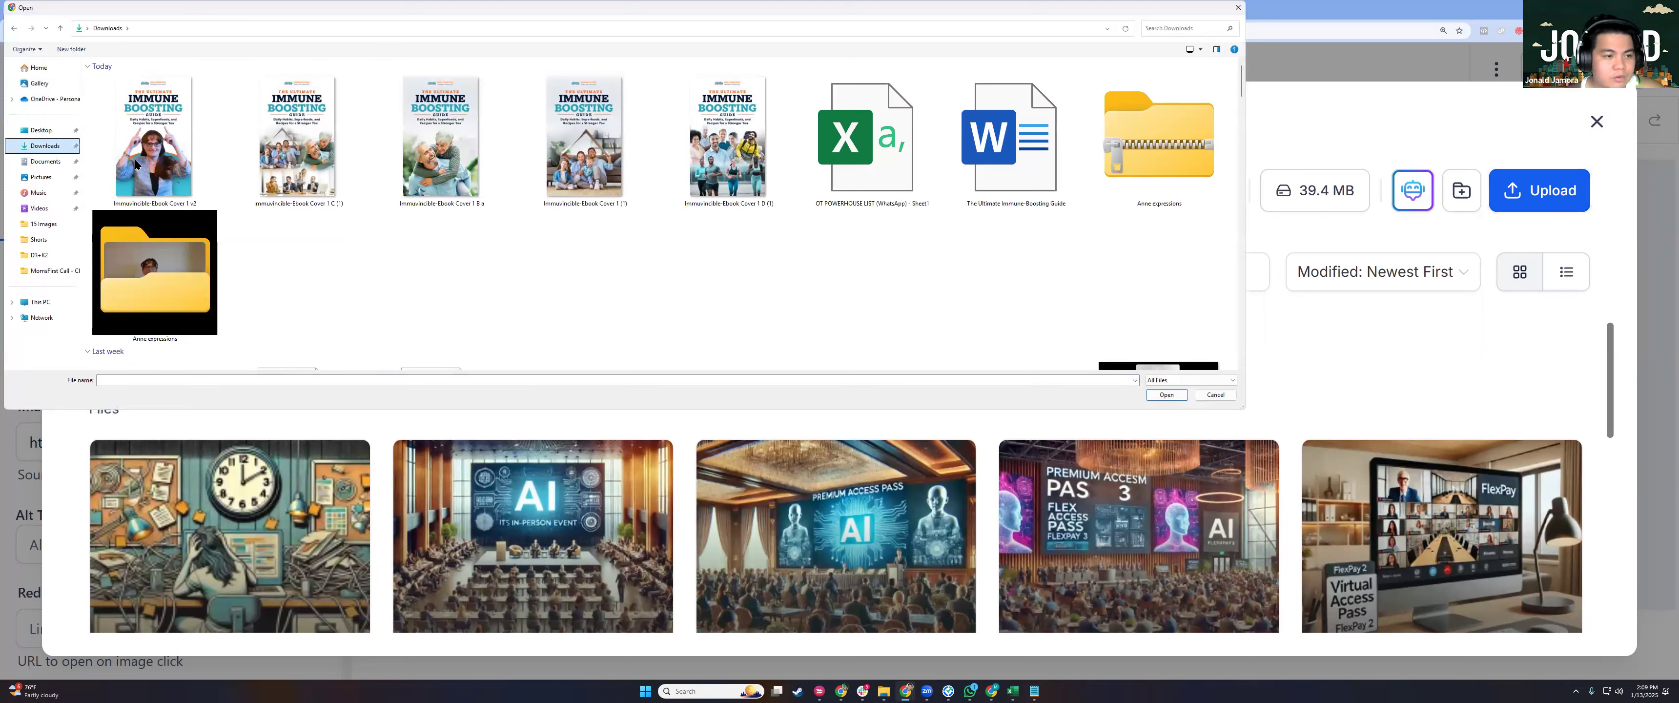
Upload Moms-First-Email header 1.jpg from Downloads and insert it as the email's header banner.
scroll(431, 285, "down", 5)
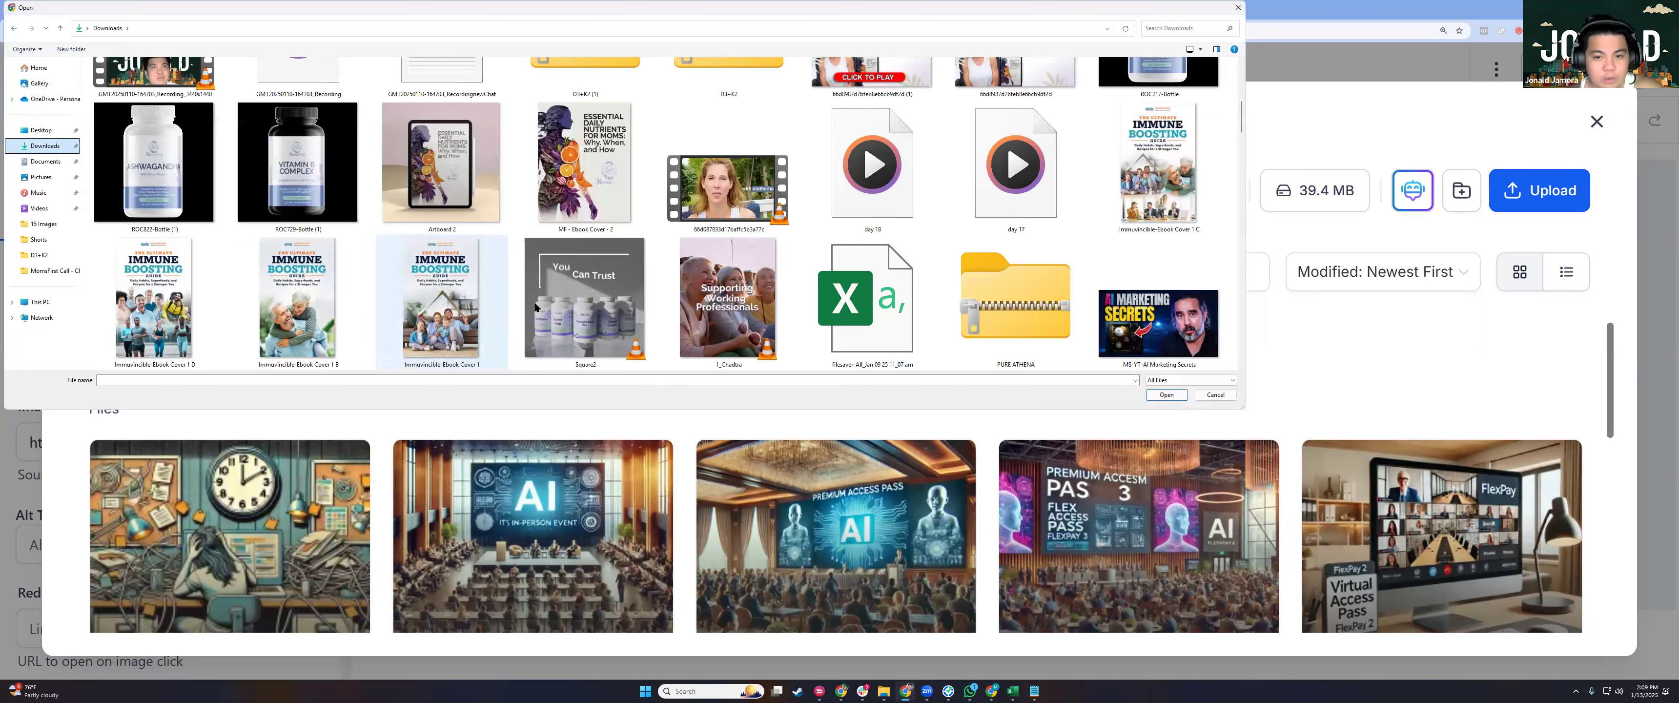
scroll(737, 273, "up", 2)
scroll(737, 273, "down", 4)
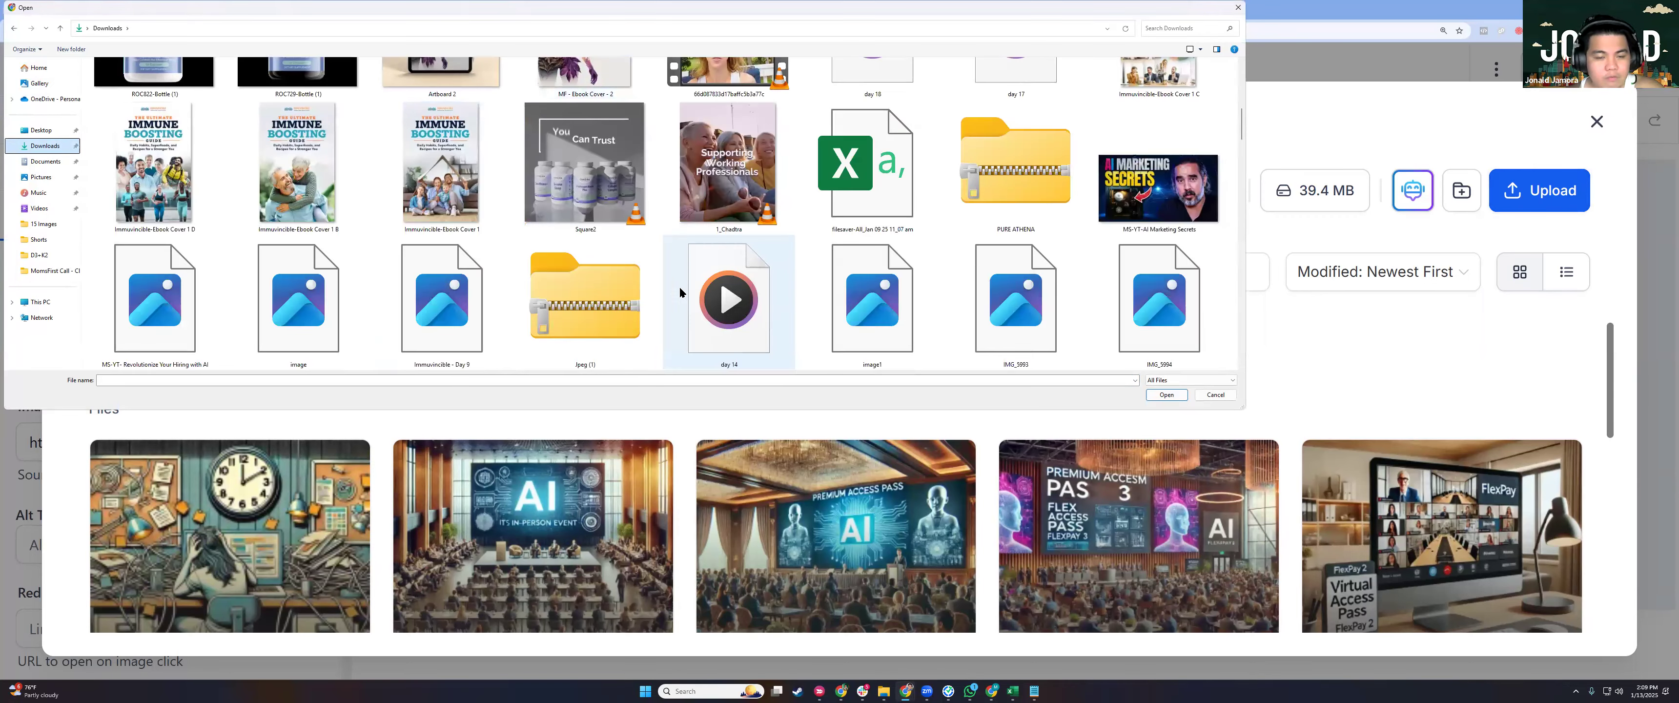
scroll(849, 305, "down", 8)
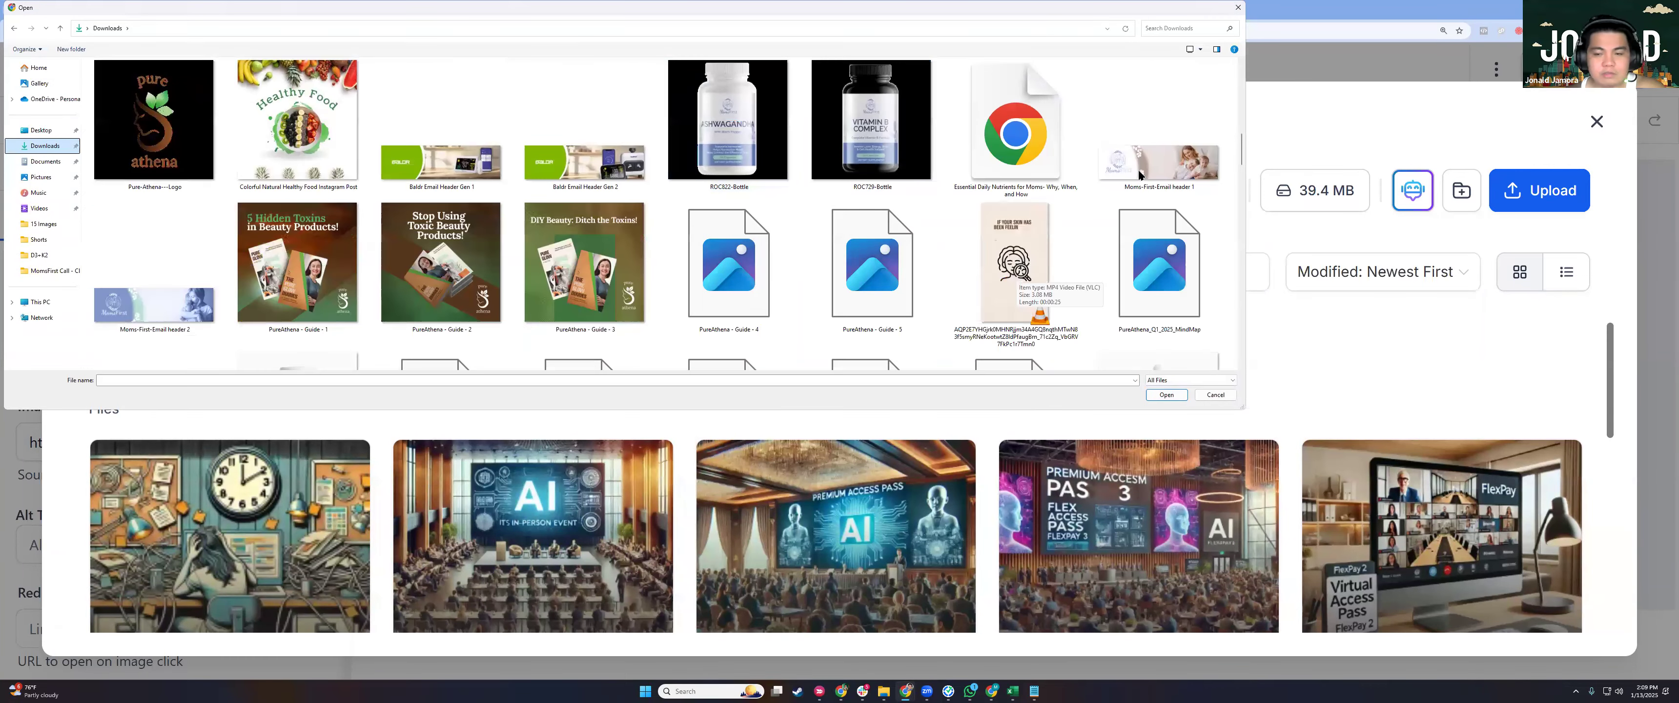
left_click(1139, 176)
key("Return")
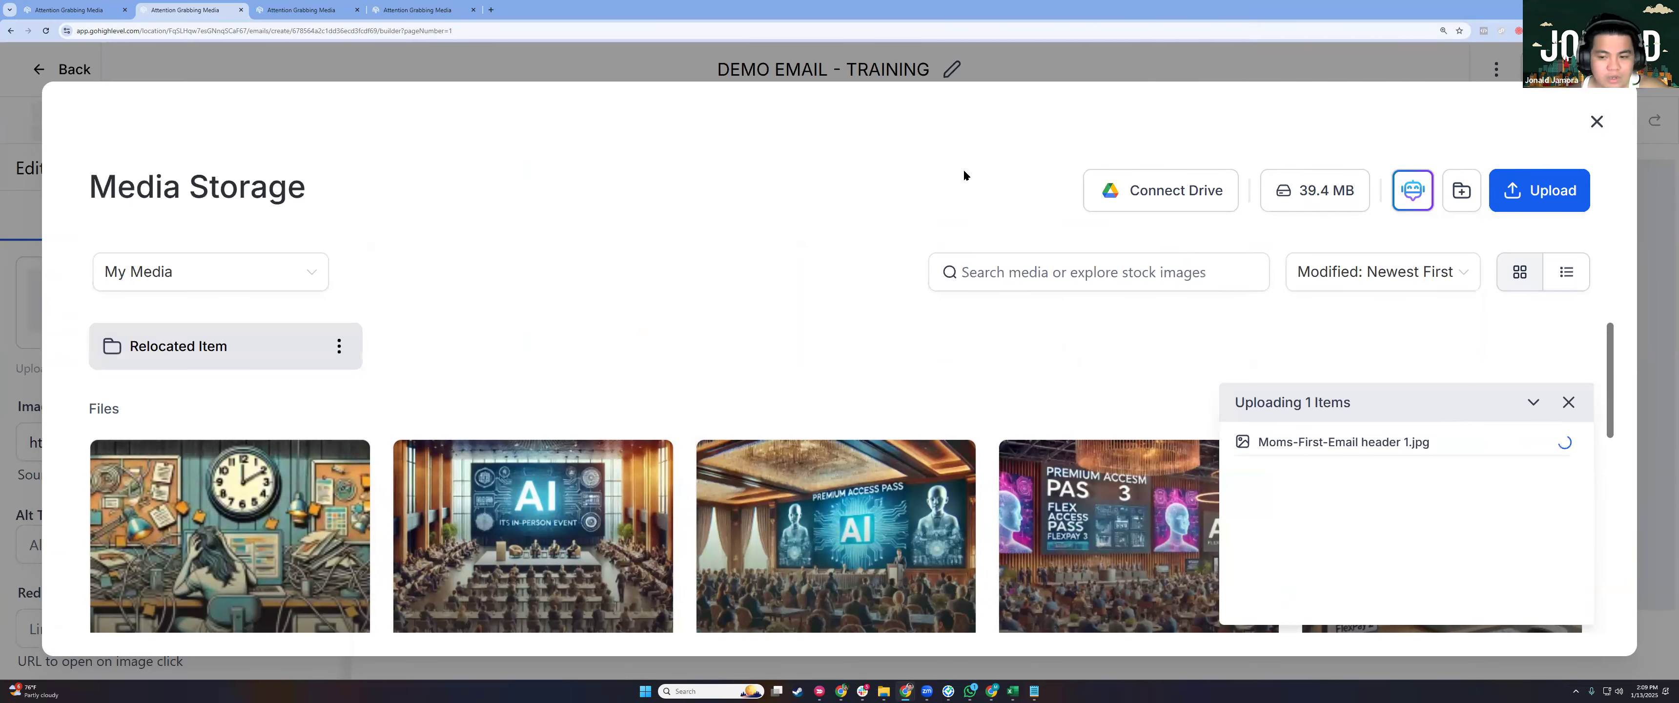
left_click(229, 535)
left_click(567, 355)
left_click(47, 134)
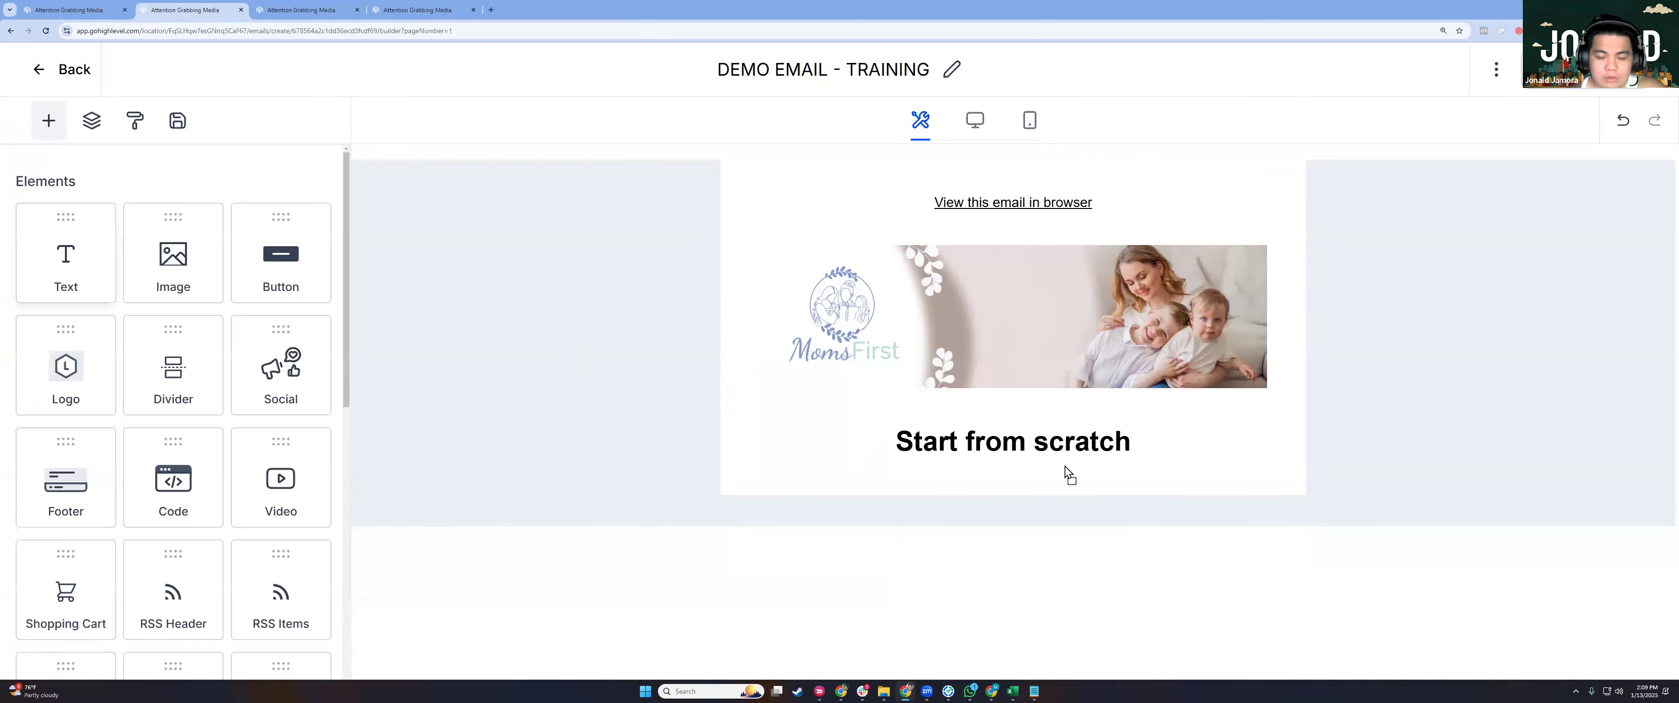
Add a text block below the heading and retitle the heading HEADLINE.
left_click_drag(1066, 468, 894, 452)
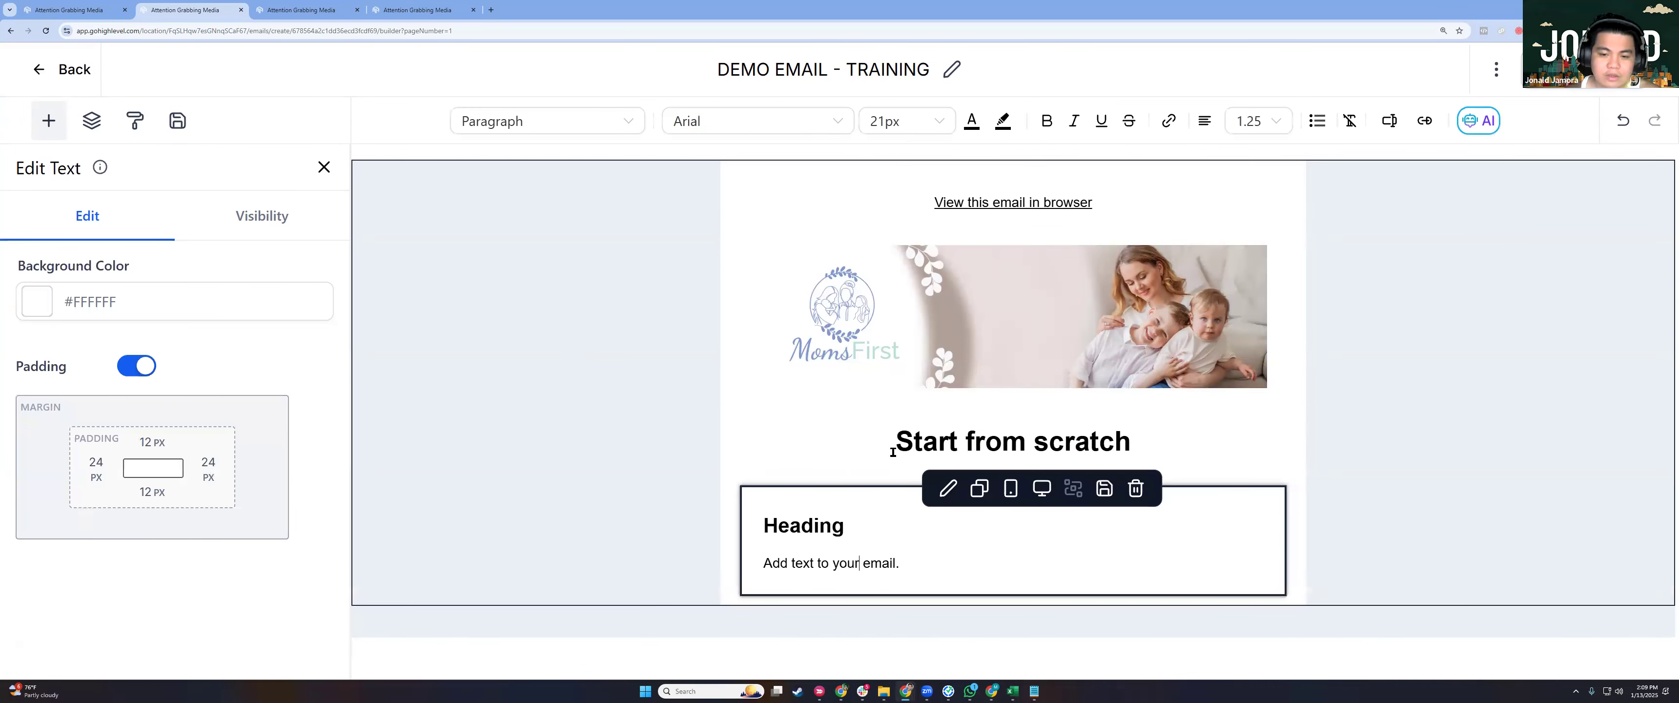
triple_click(893, 452)
type("HEADLINE")
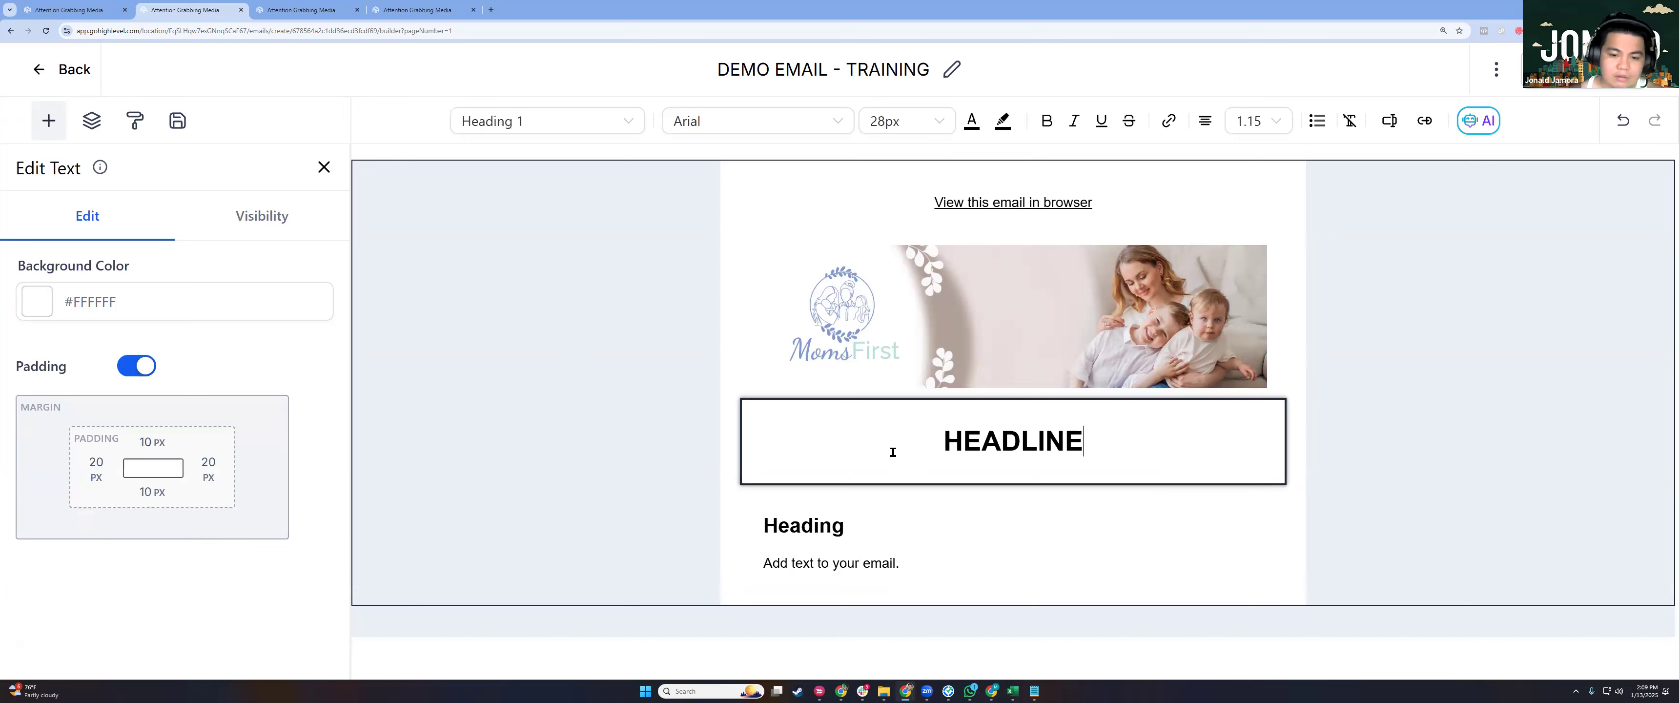
Write a 'Hi {{contact.first_name}}' greeting with filler lines in the new text block.
double_click(849, 532)
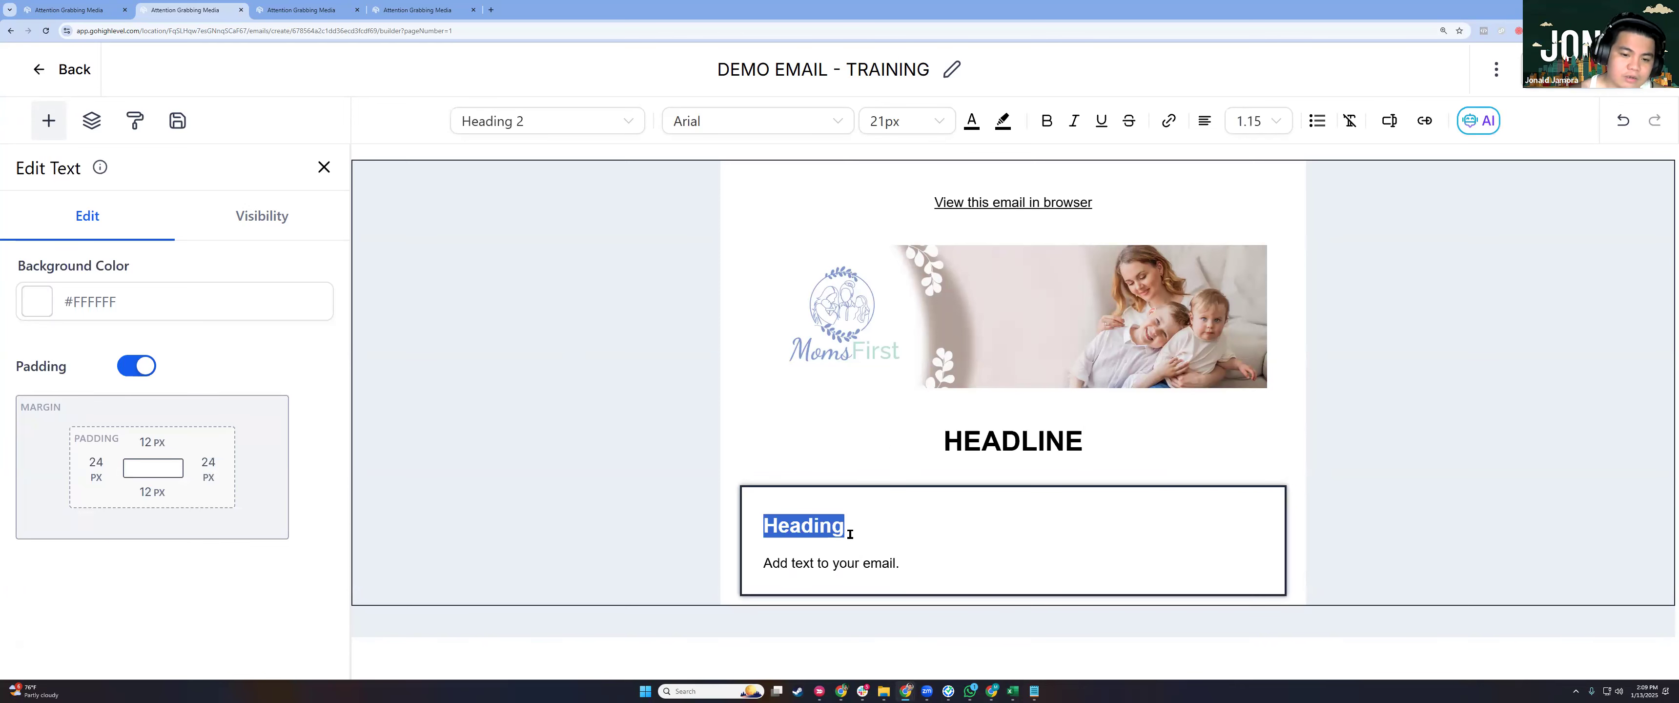
key("ctrl+a")
type("H")
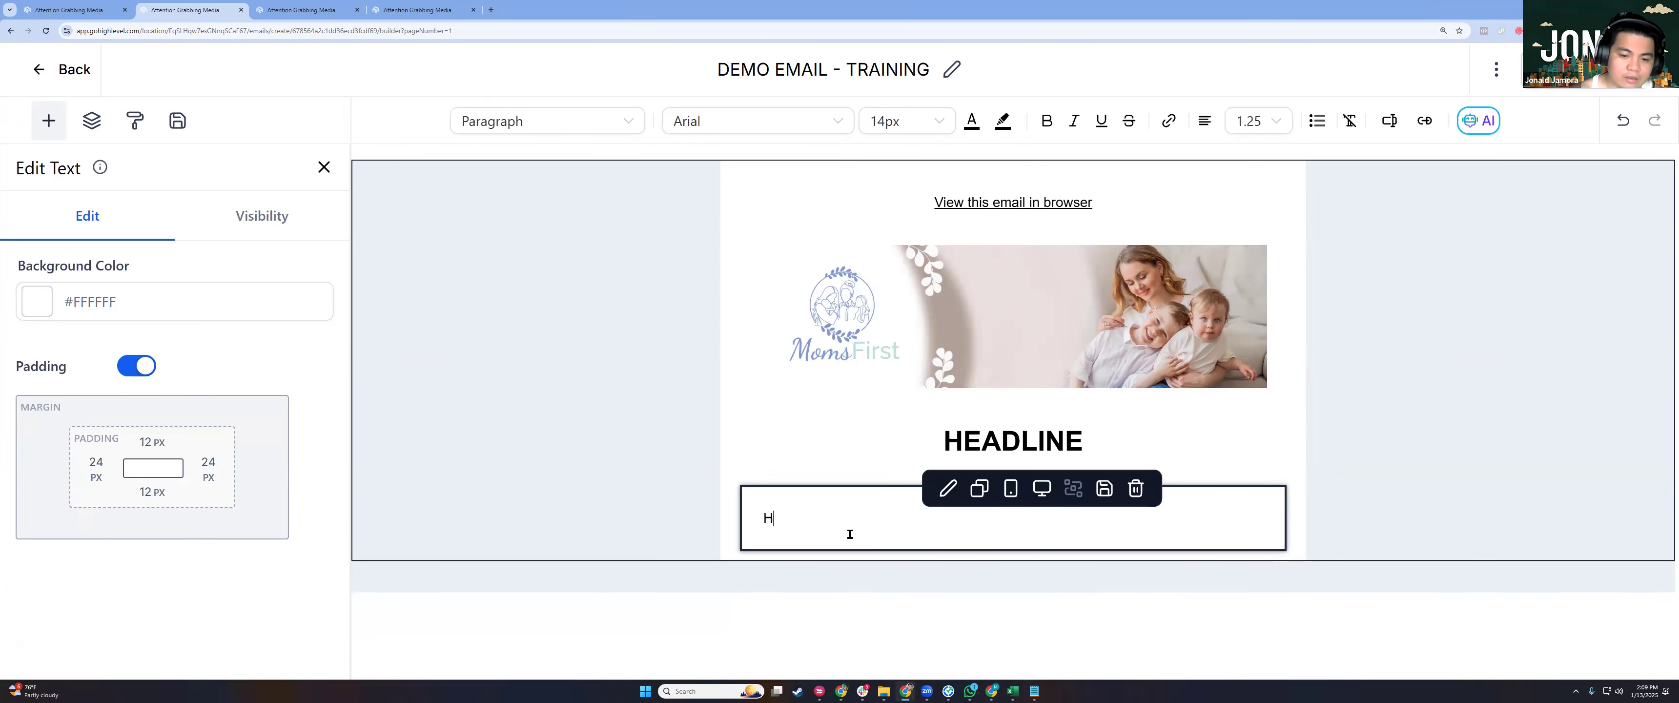
type("i EM")
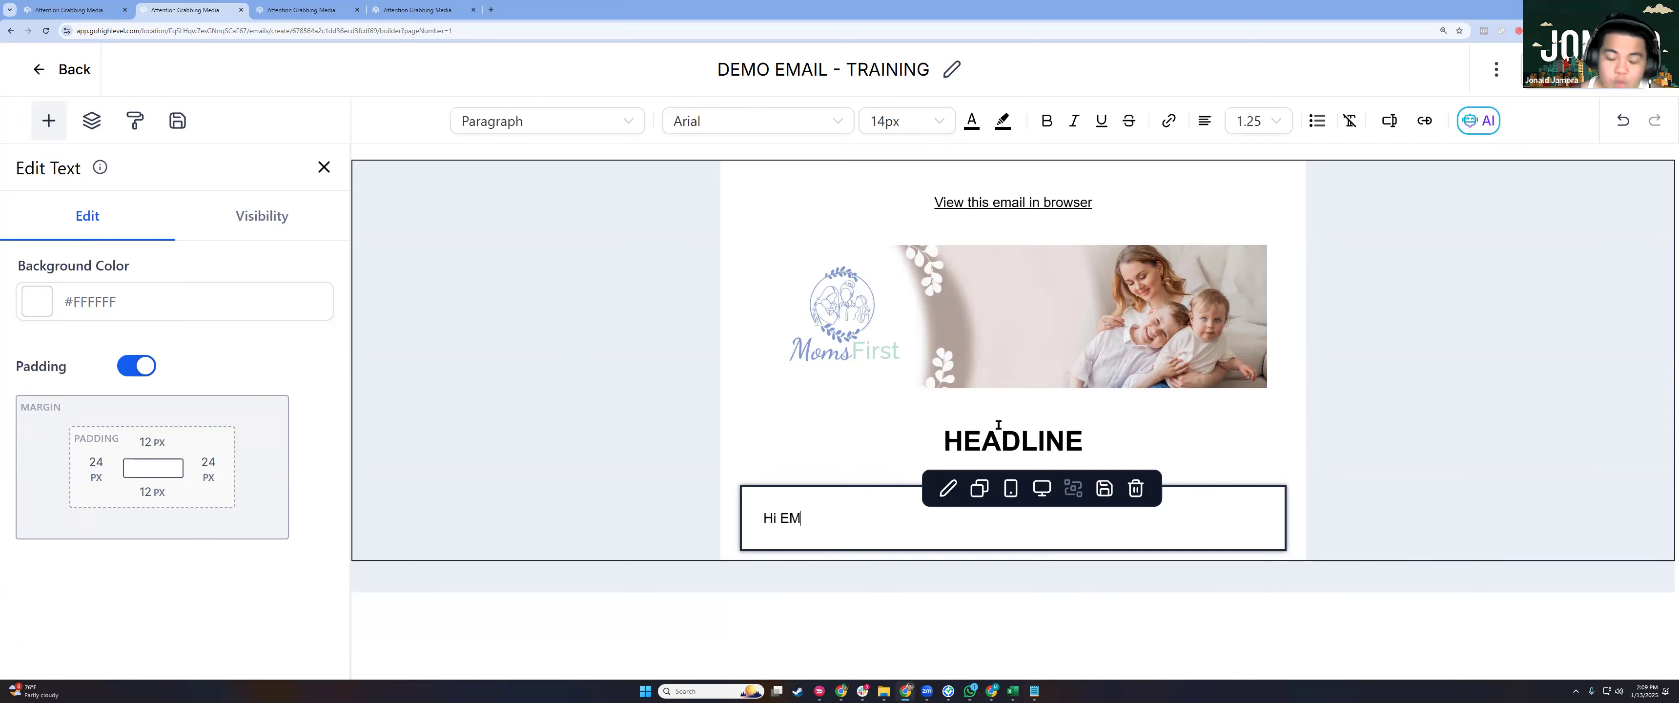
key("BackSpace")
key("BackSpace")
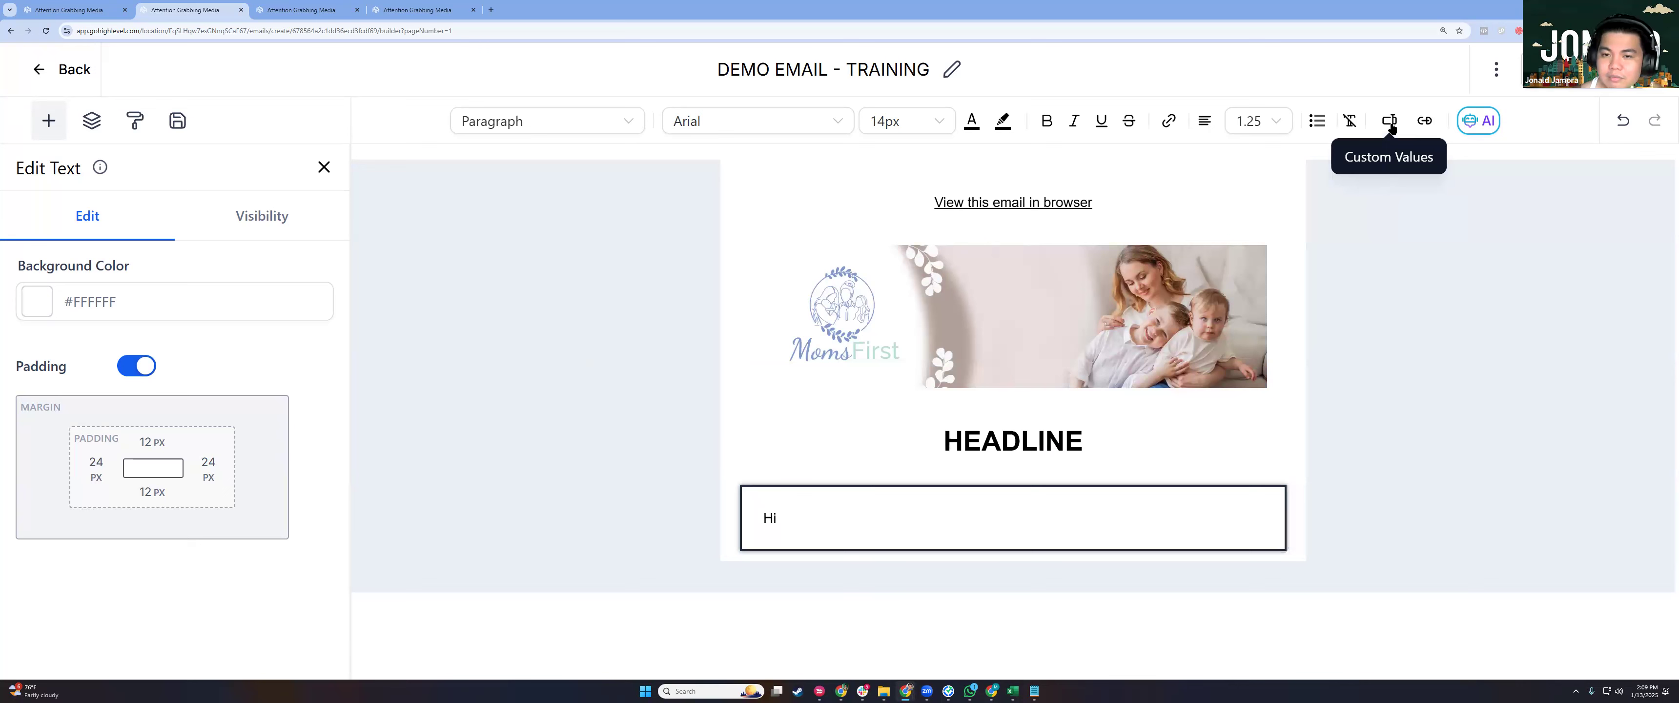
left_click(1388, 122)
left_click(1277, 210)
left_click(1281, 279)
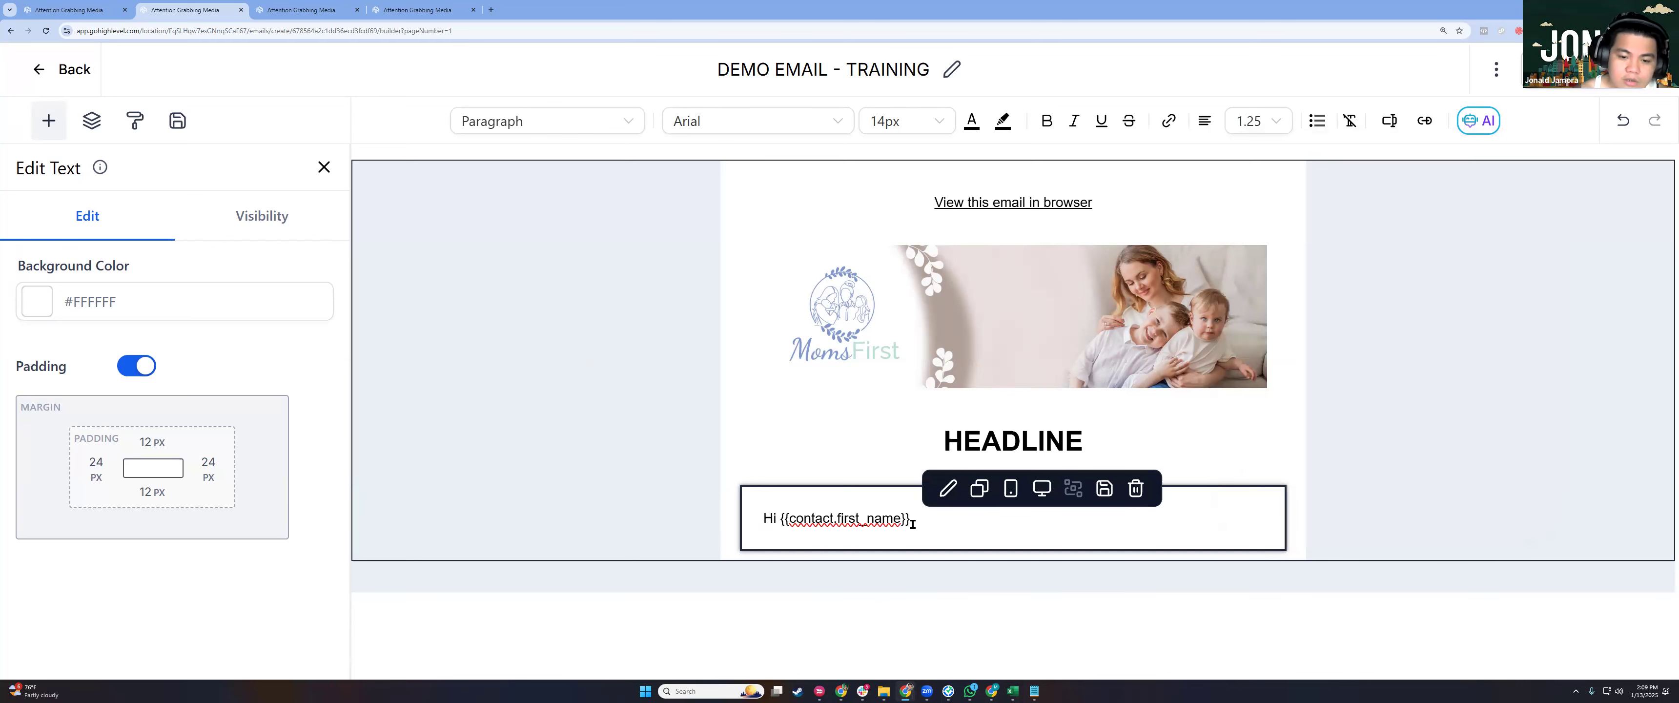
key("Return")
key("Return")
key("Return")
type("adasjdhaskjdhasjklda asd asd as d")
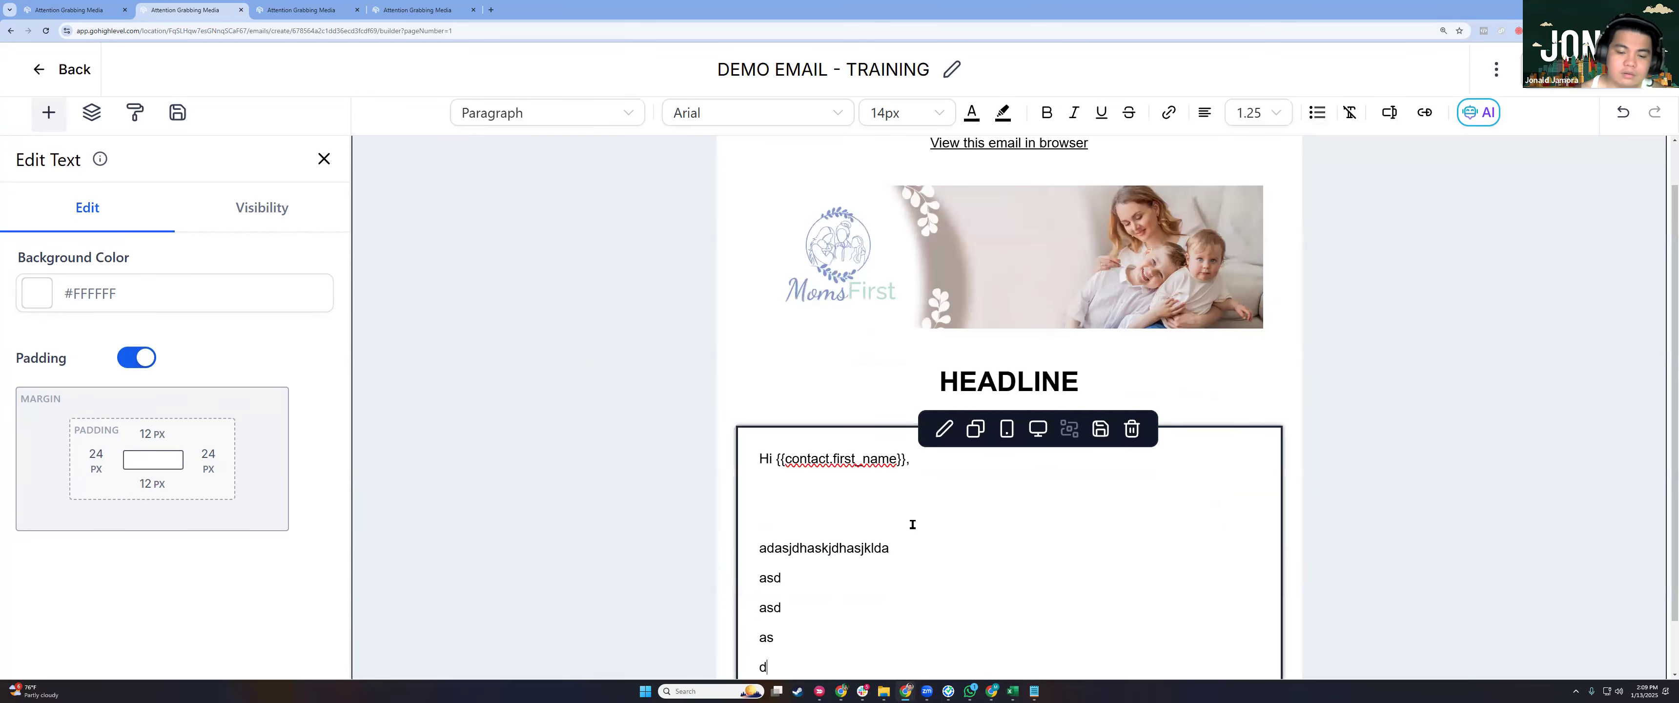
type("asd a")
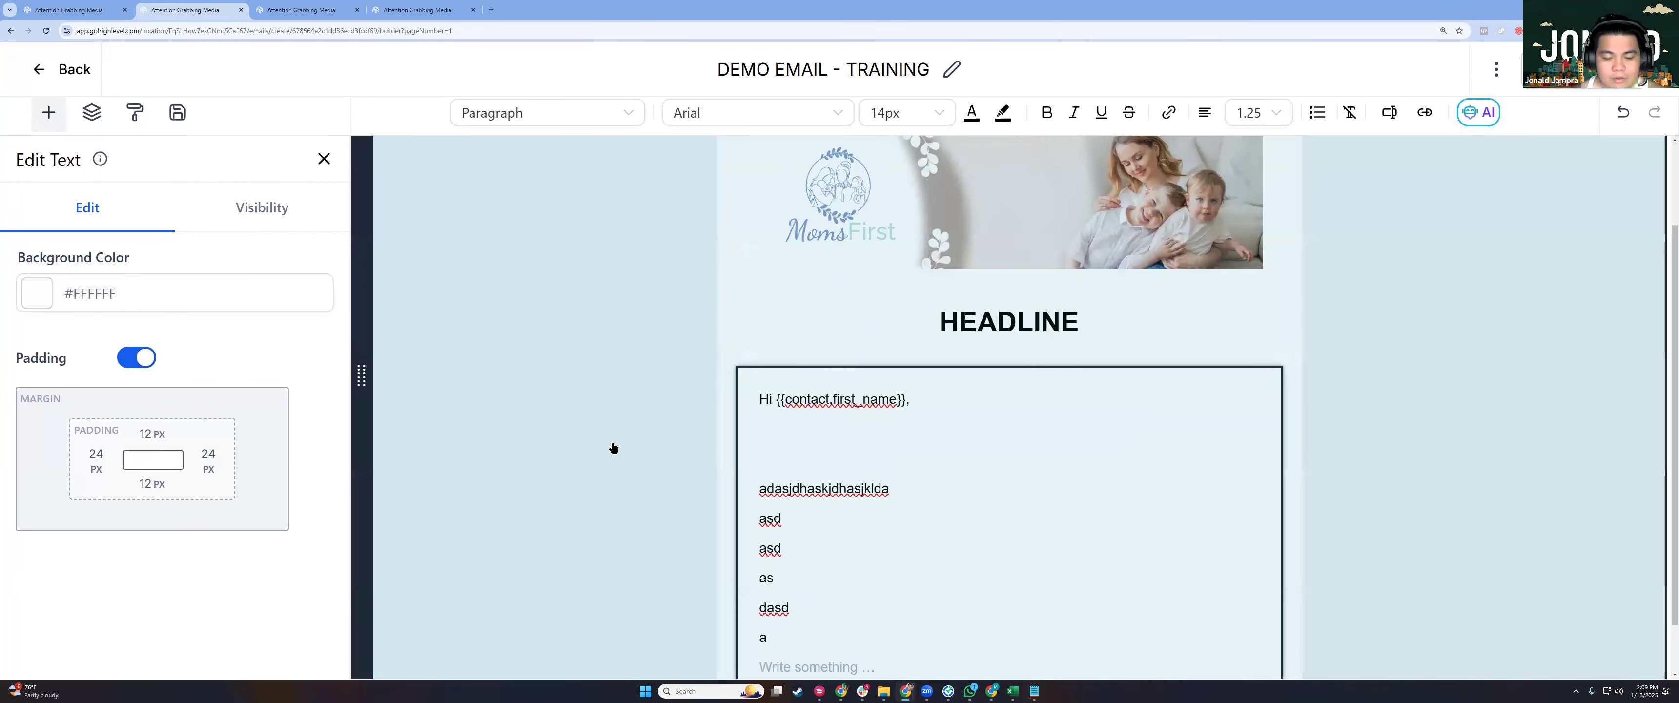
Drag a Button element in below the greeting text and select it.
left_click(324, 159)
left_click_drag(282, 251, 840, 601)
scroll(839, 601, "down", 2)
left_click(840, 602)
Label the button BUTTON, set its link to PDF GUIDE LINK, and add a text block beneath.
triple_click(83, 295)
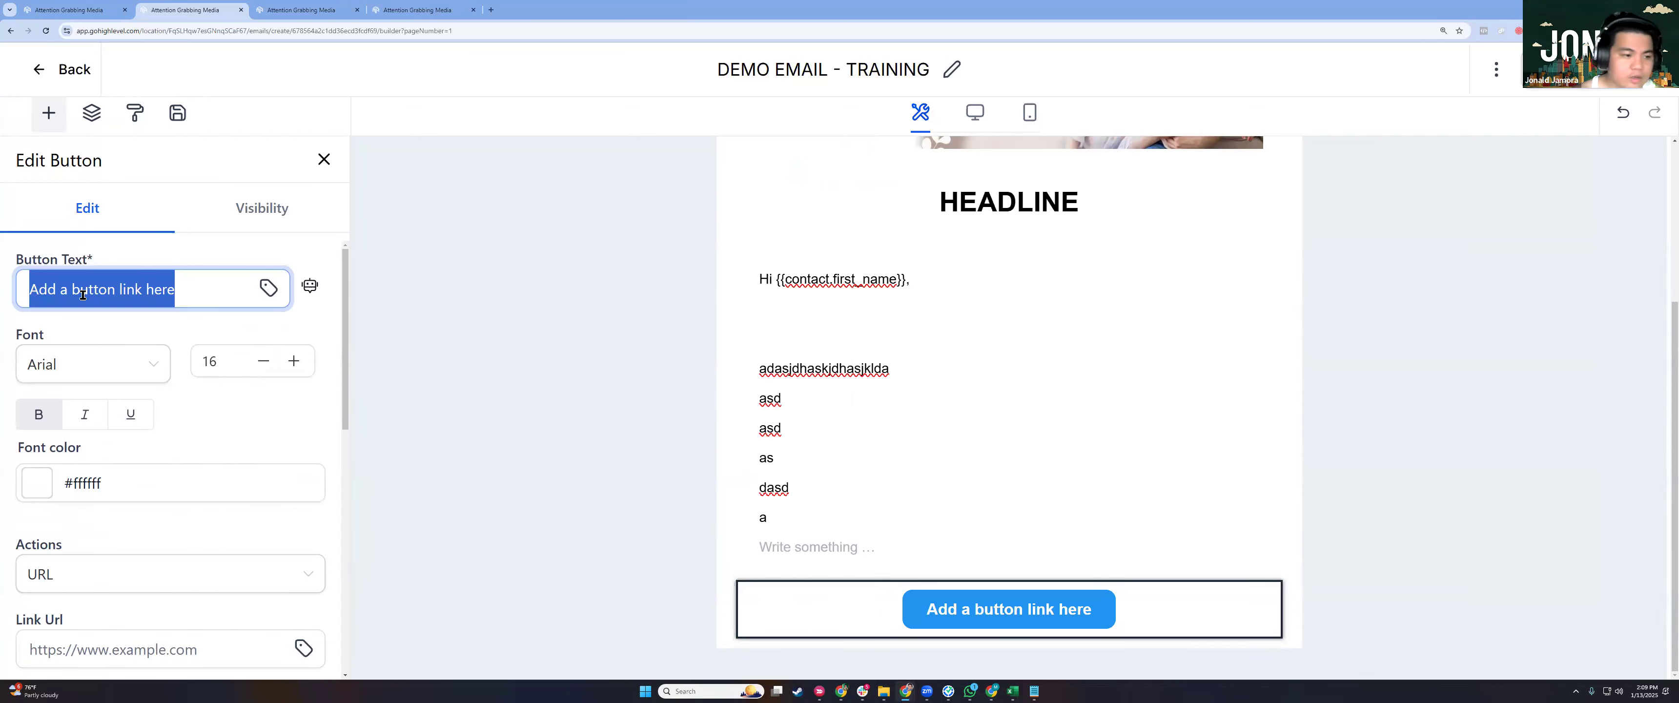
type("BUTTON")
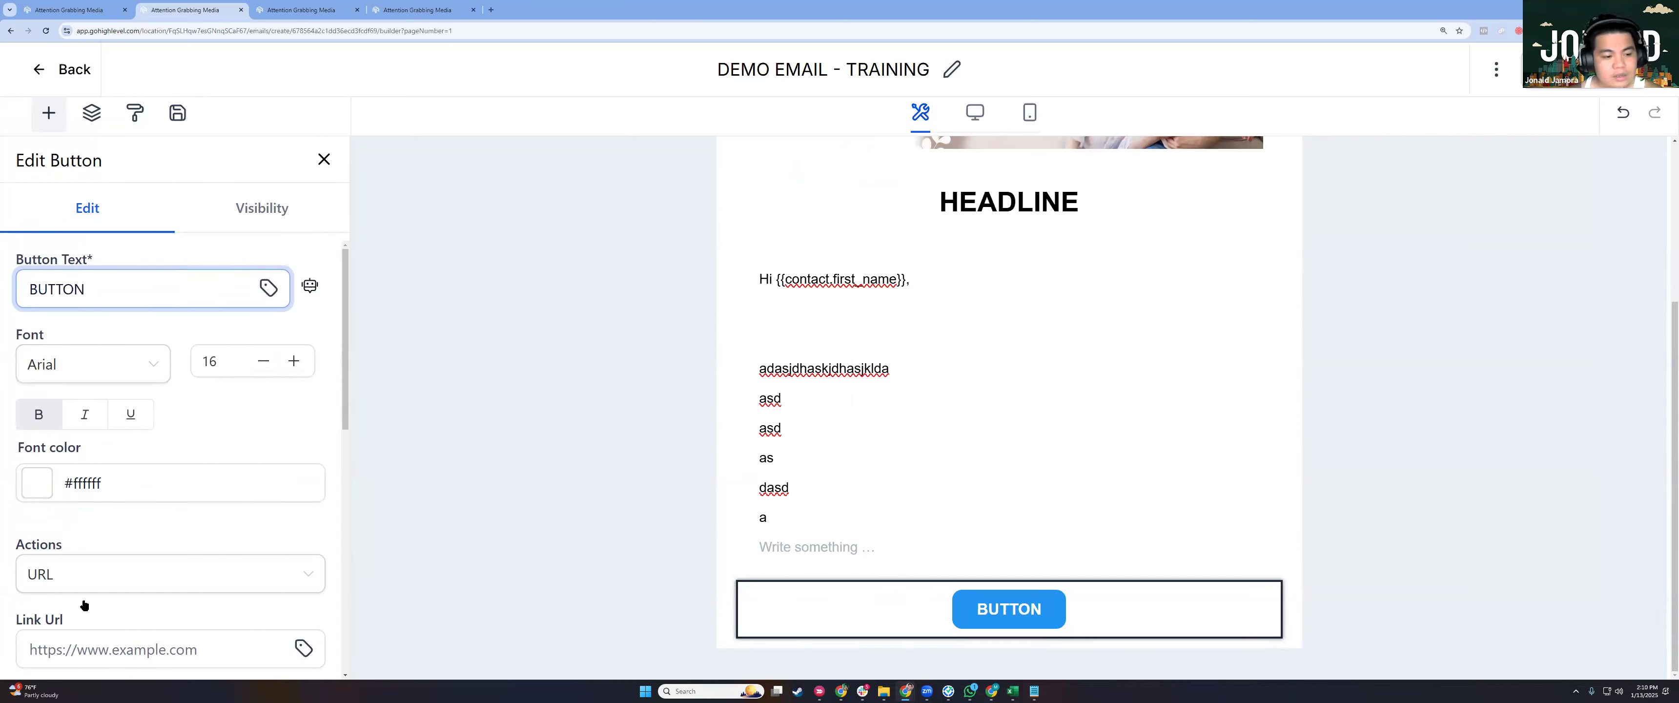
scroll(142, 476, "down", 4)
left_click(133, 388)
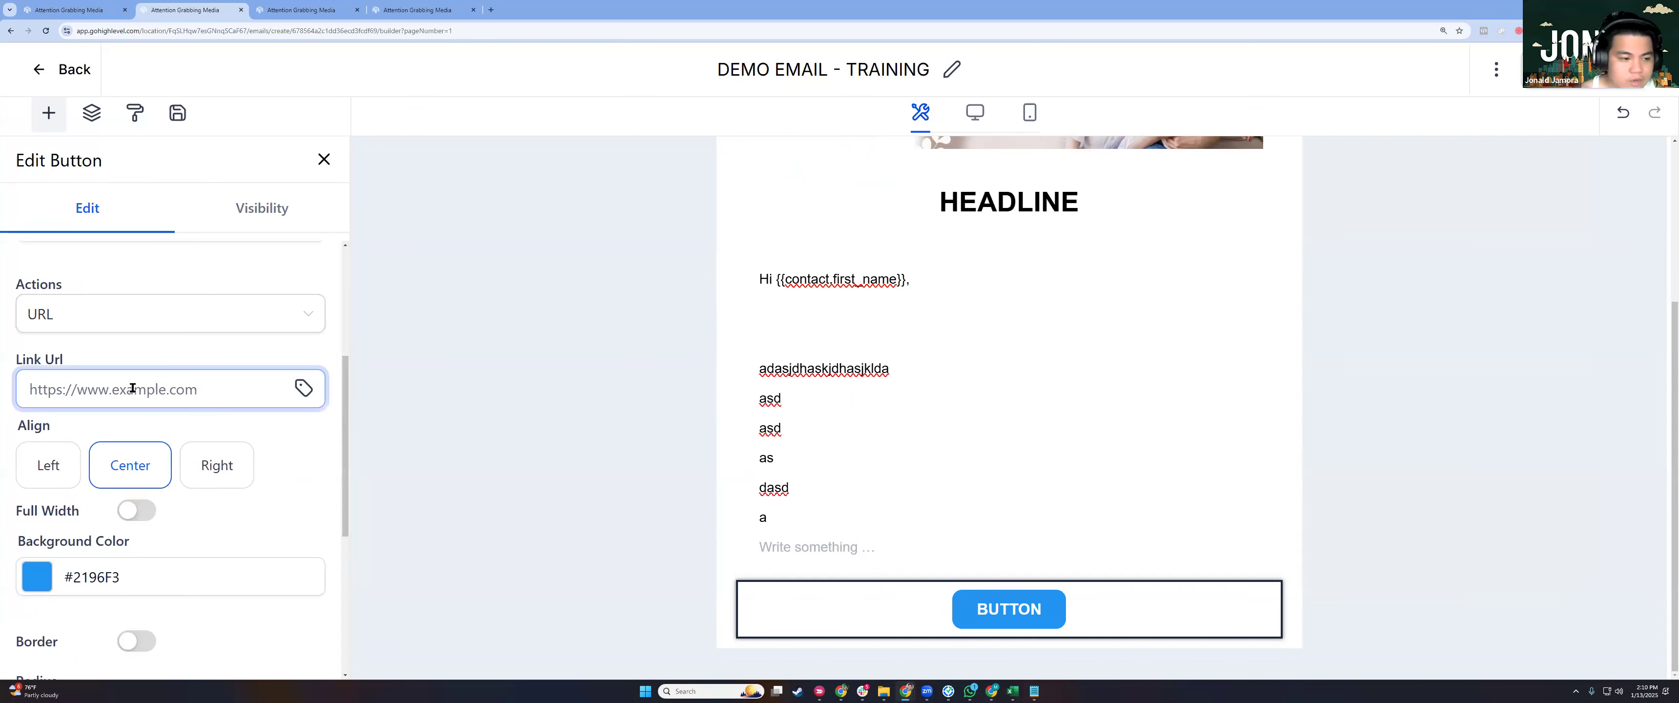
type("PDF GUIDE")
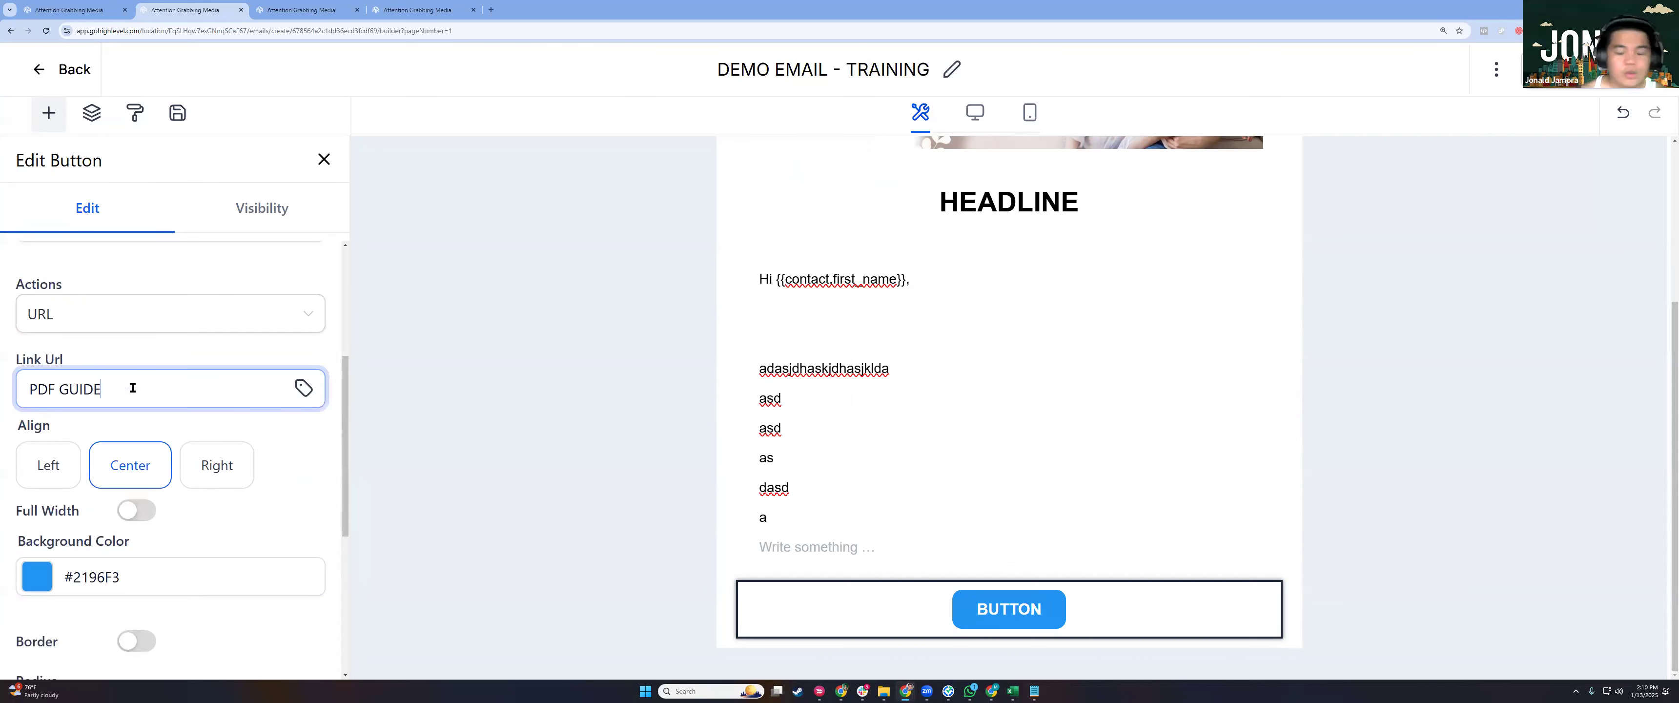
type(" LINK")
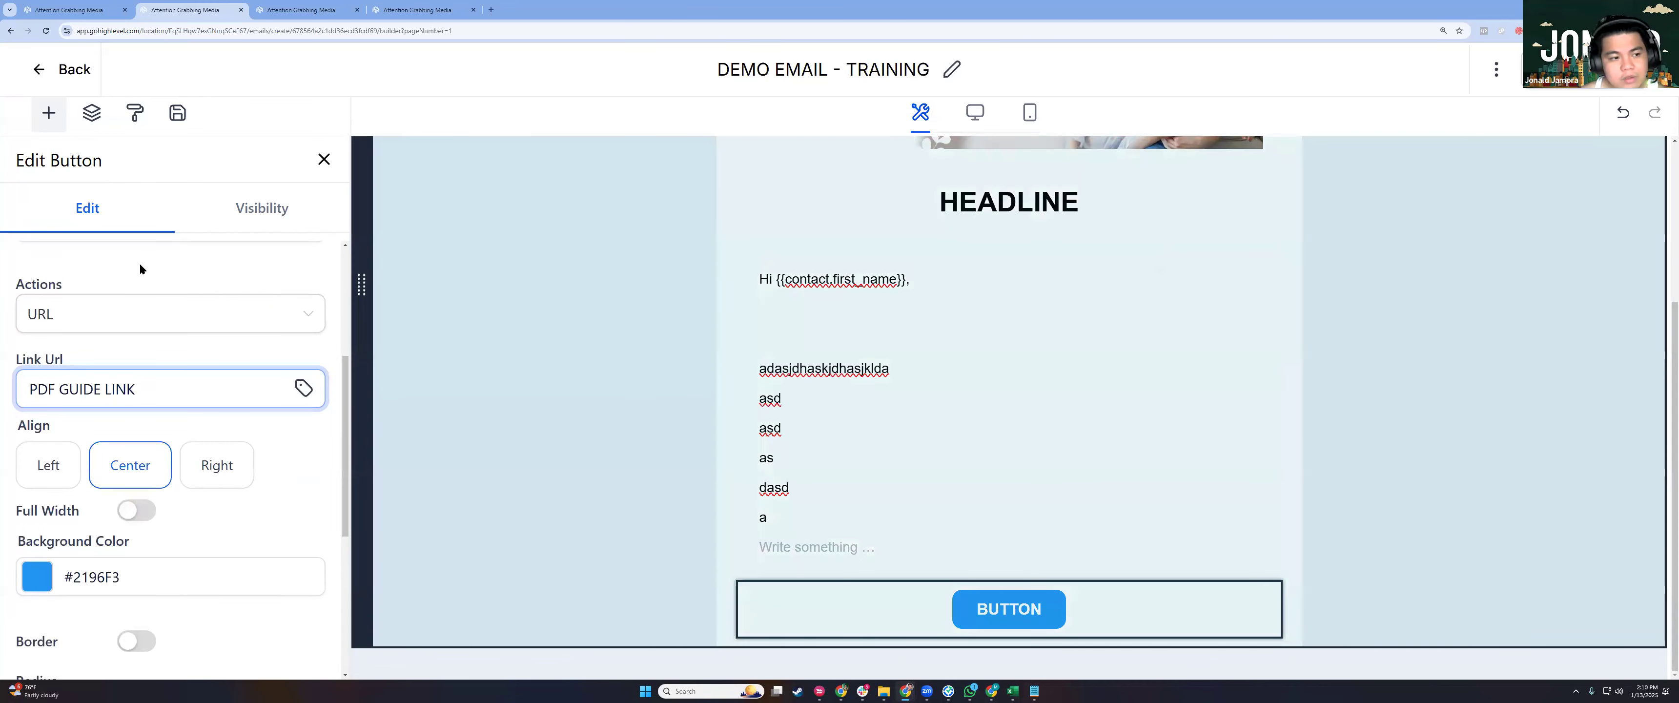
left_click(48, 113)
left_click_drag(103, 259, 899, 600)
Replace the new text block's Heading placeholder with THANK YOU.
double_click(858, 571)
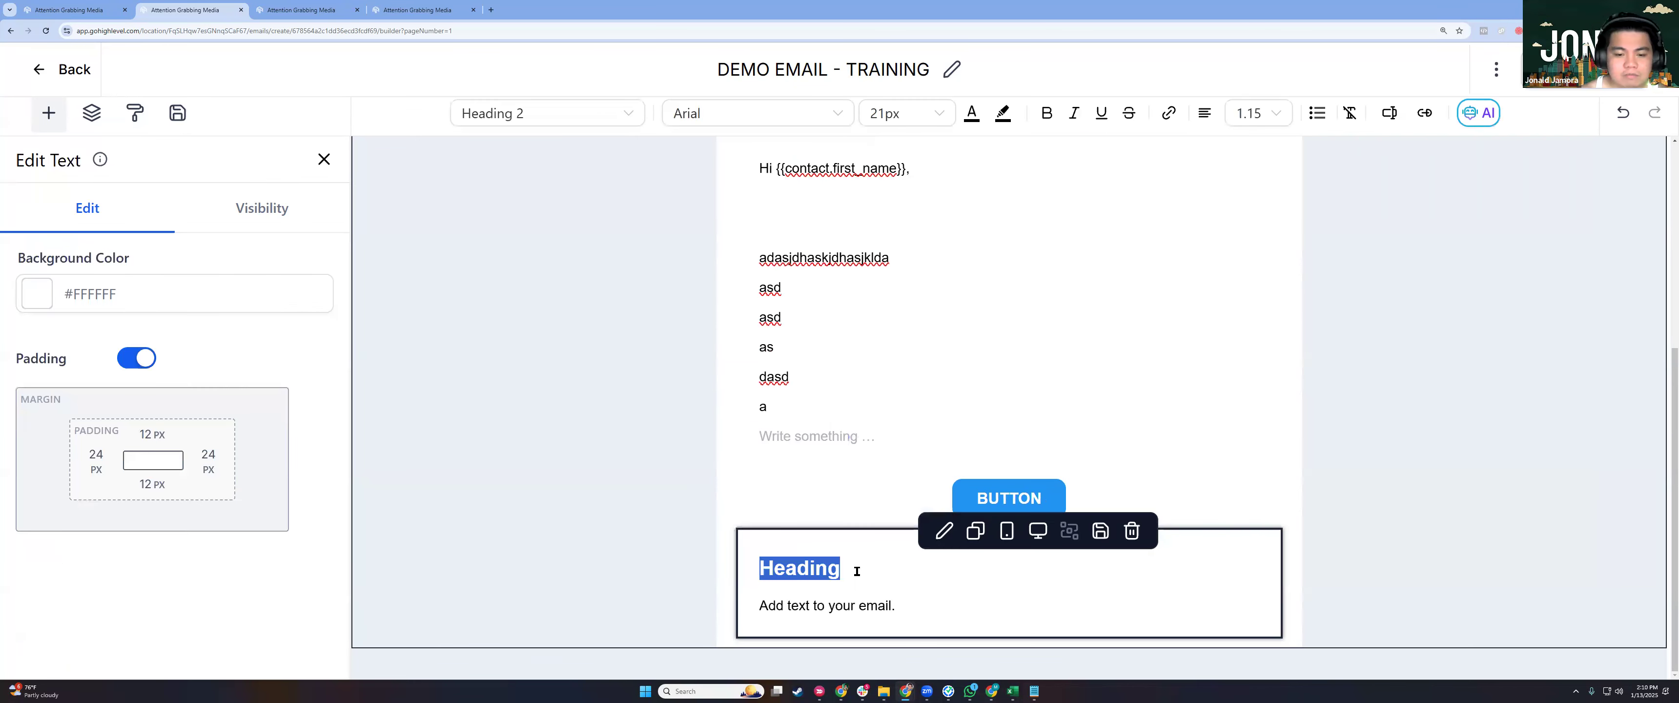
key("BackSpace")
key("BackSpace")
type("THANK")
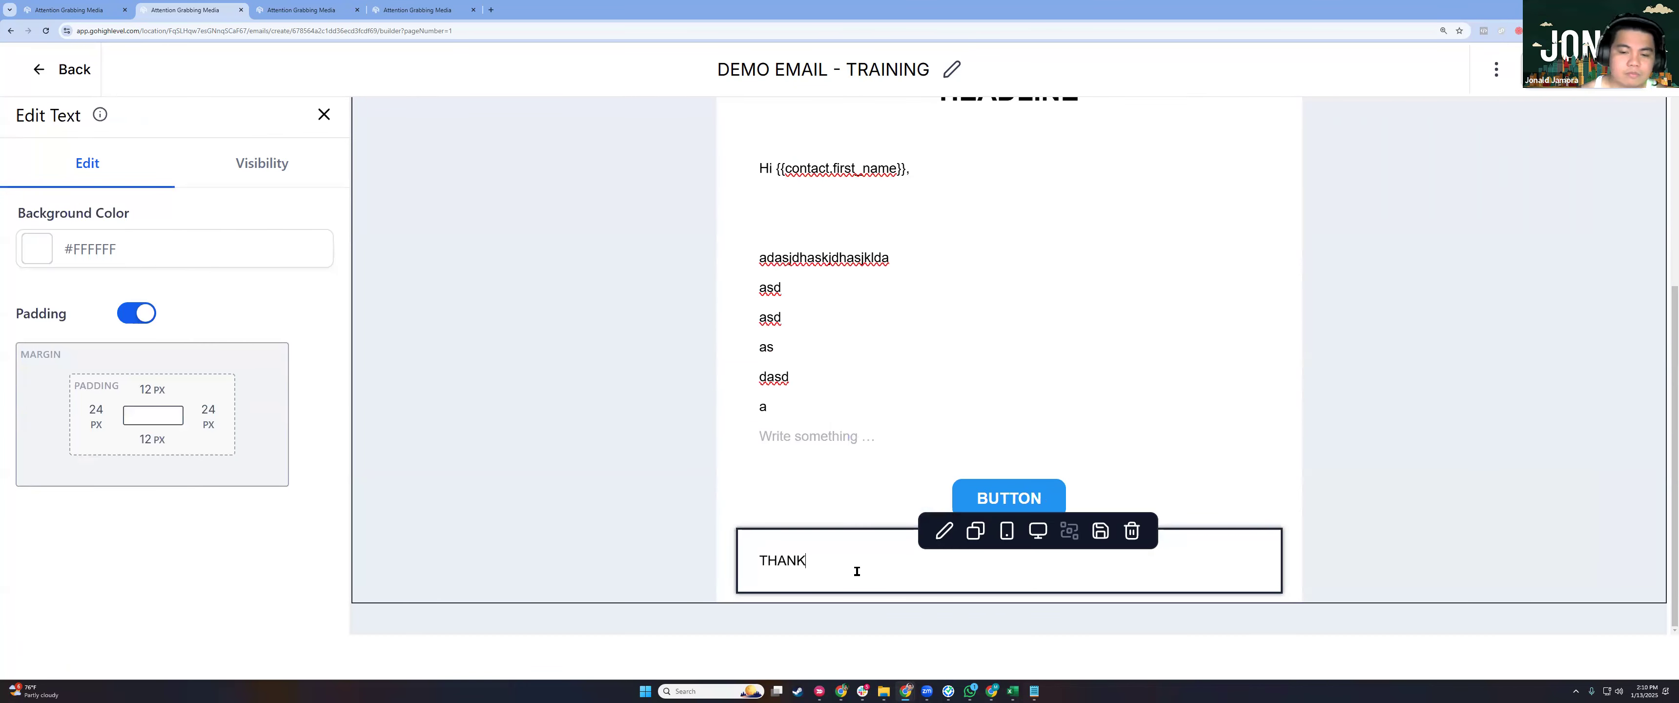
type(" YOU")
left_click(555, 369)
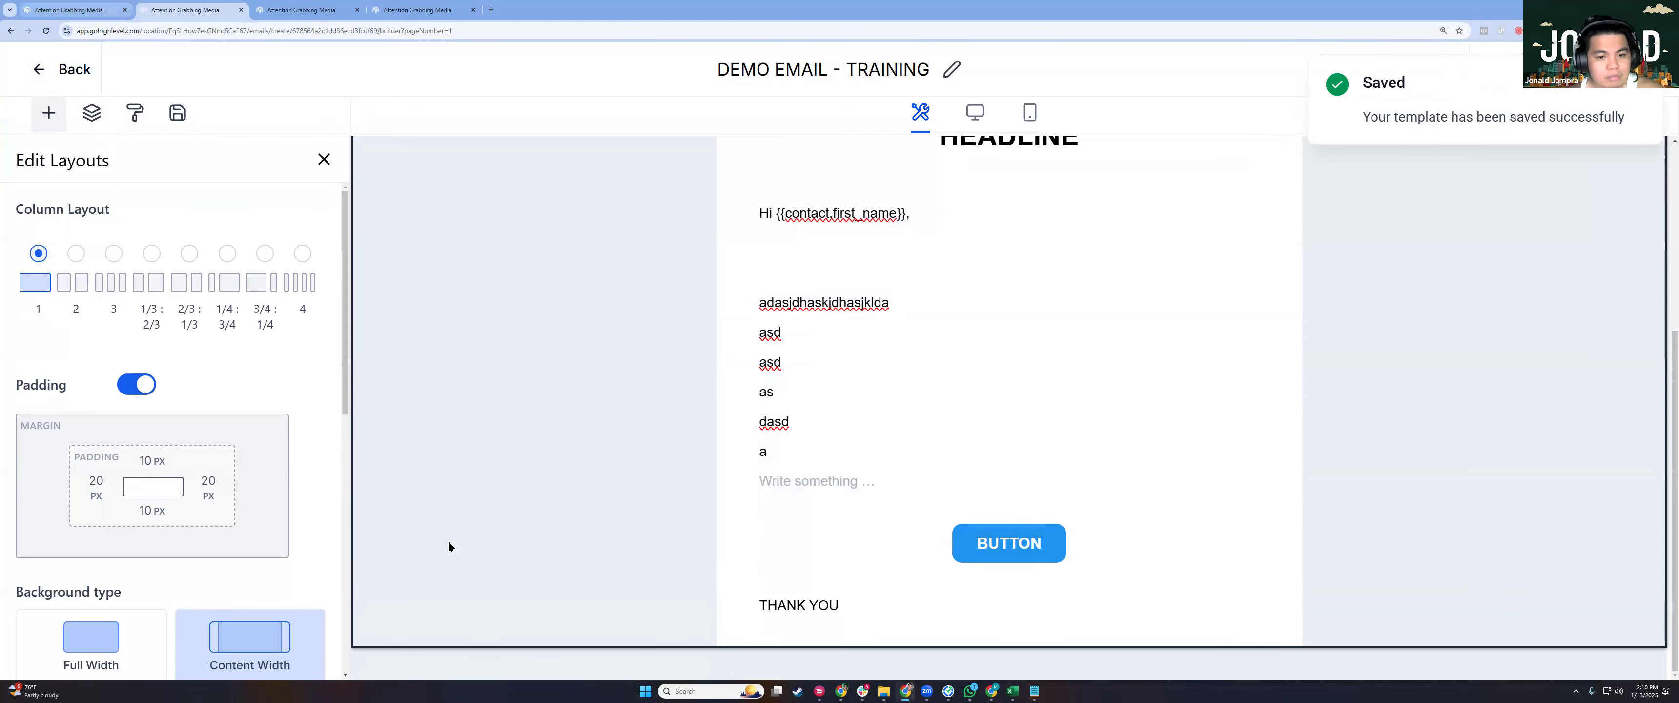
scroll(466, 404, "up", 3)
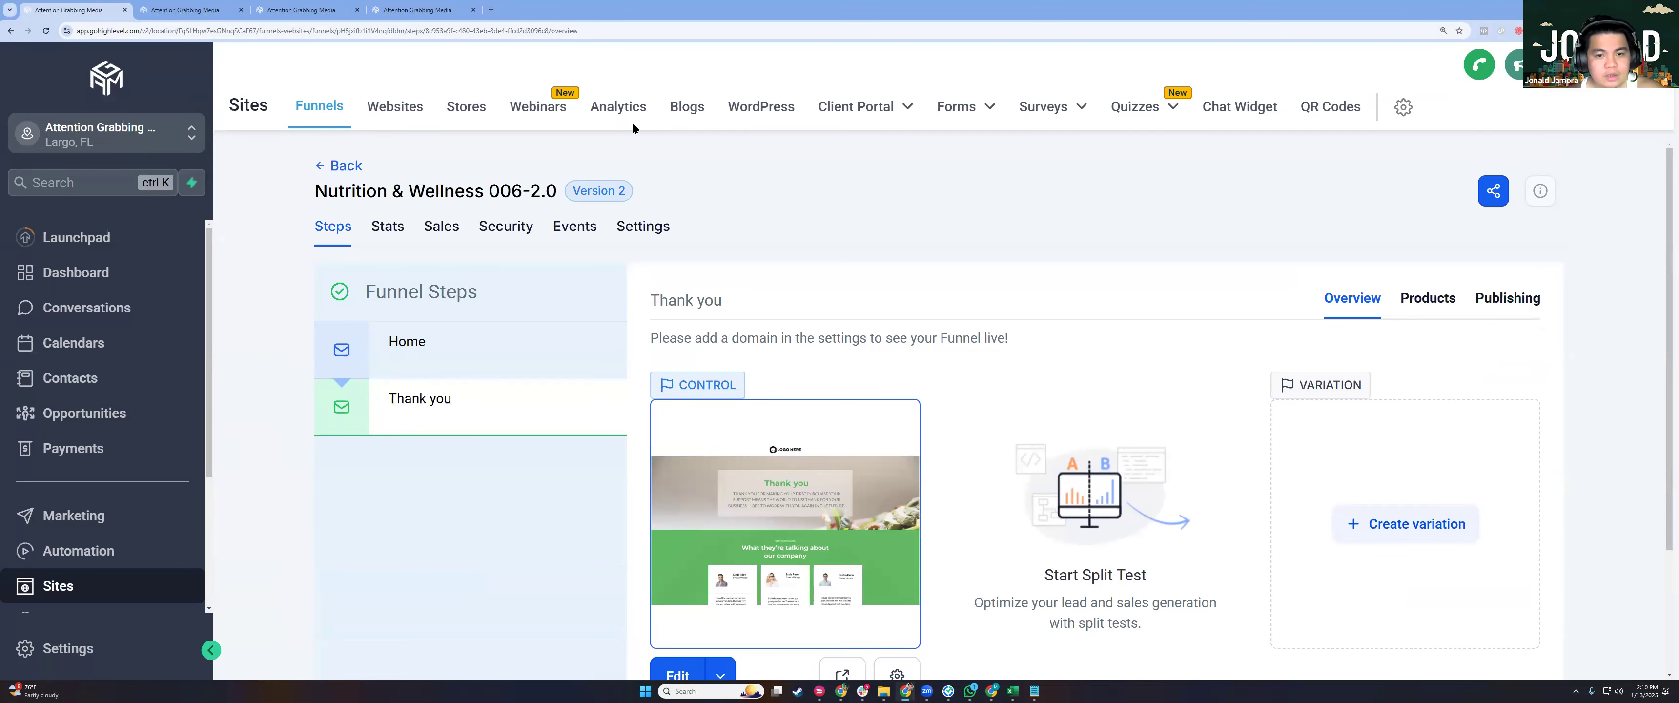
Close the extra funnel tab with Ctrl+W, then go back and forward to reload the Home/Thank you steps.
left_click(185, 10)
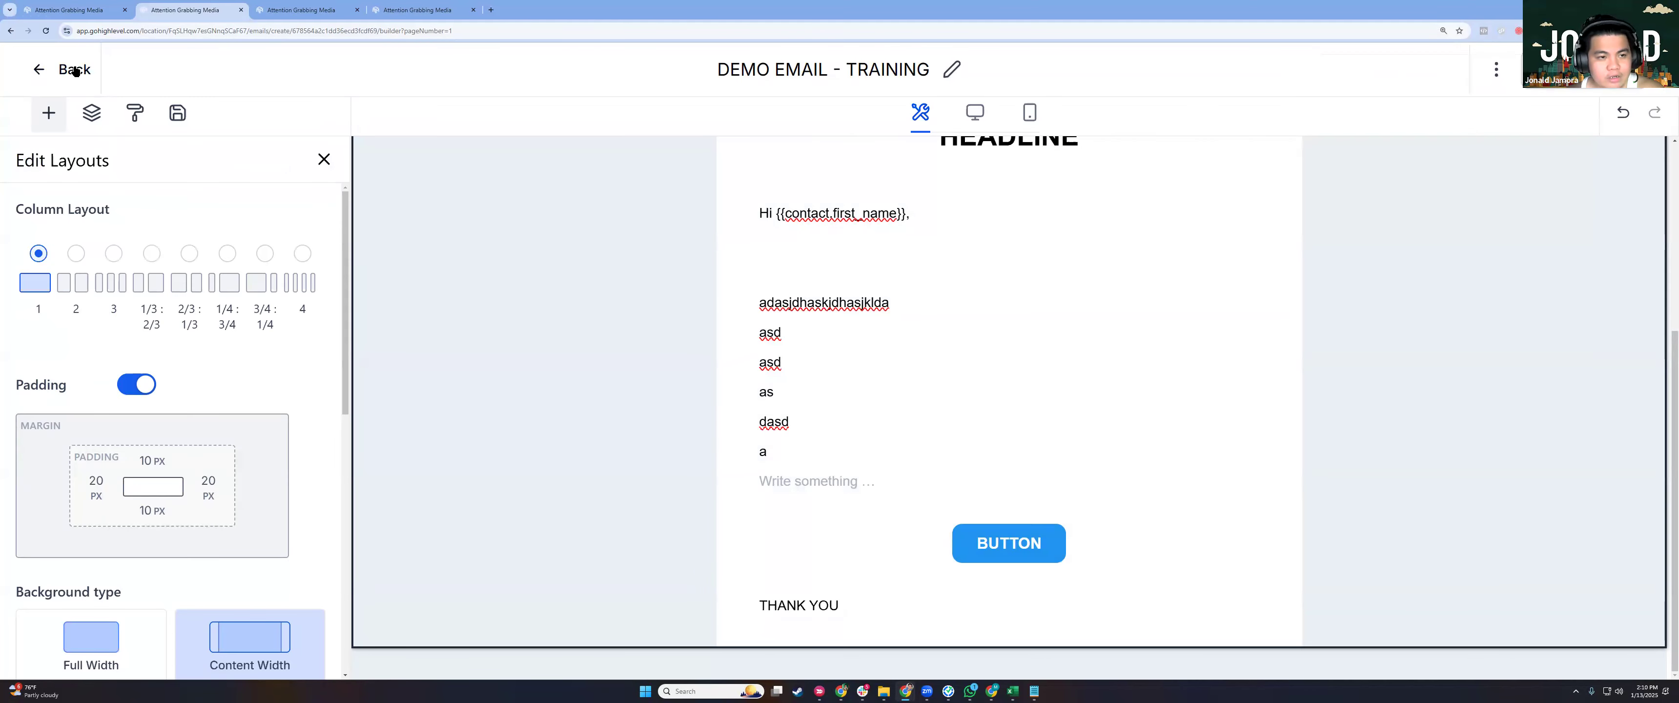
left_click(326, 18)
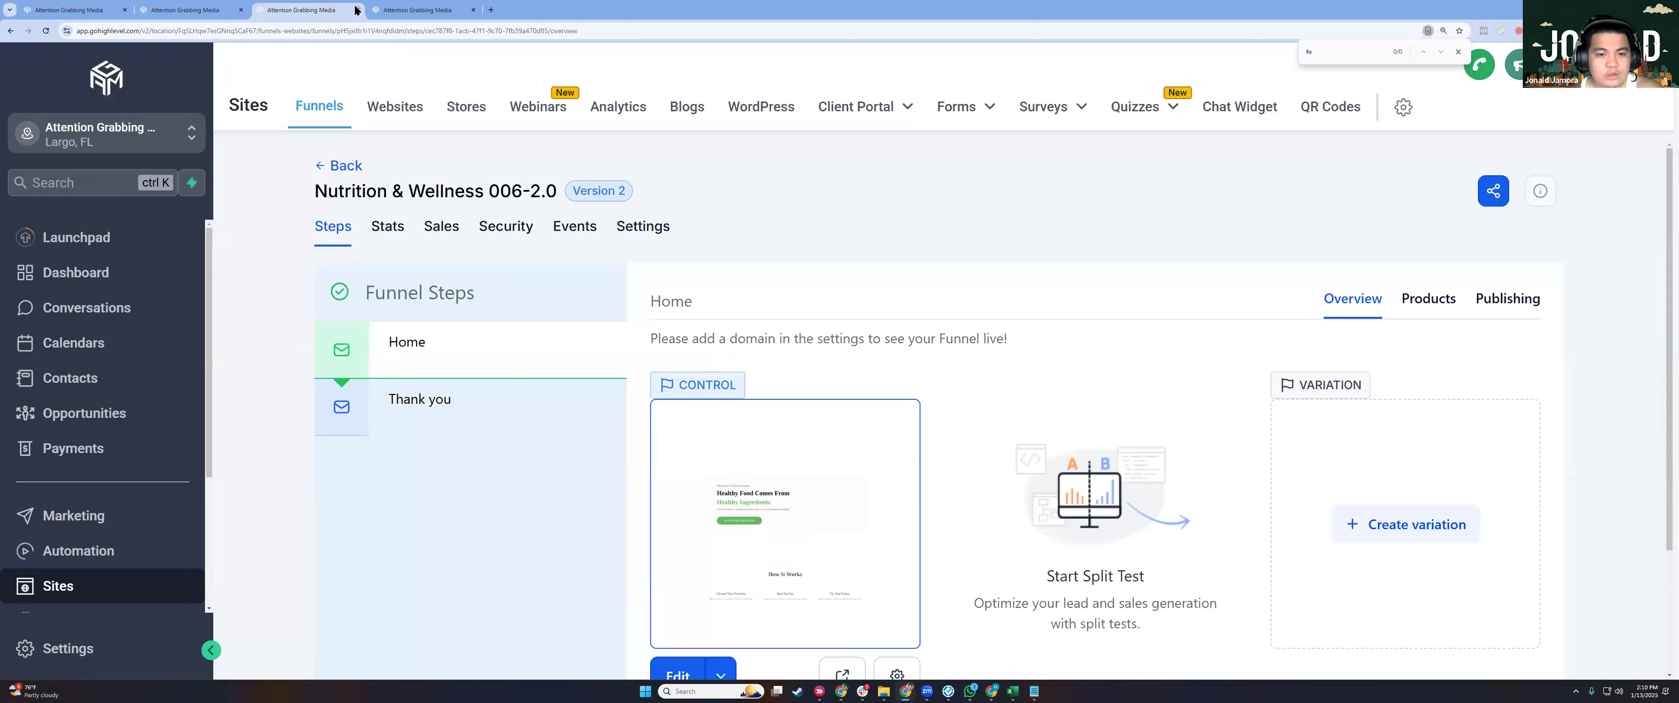
key("ctrl+w")
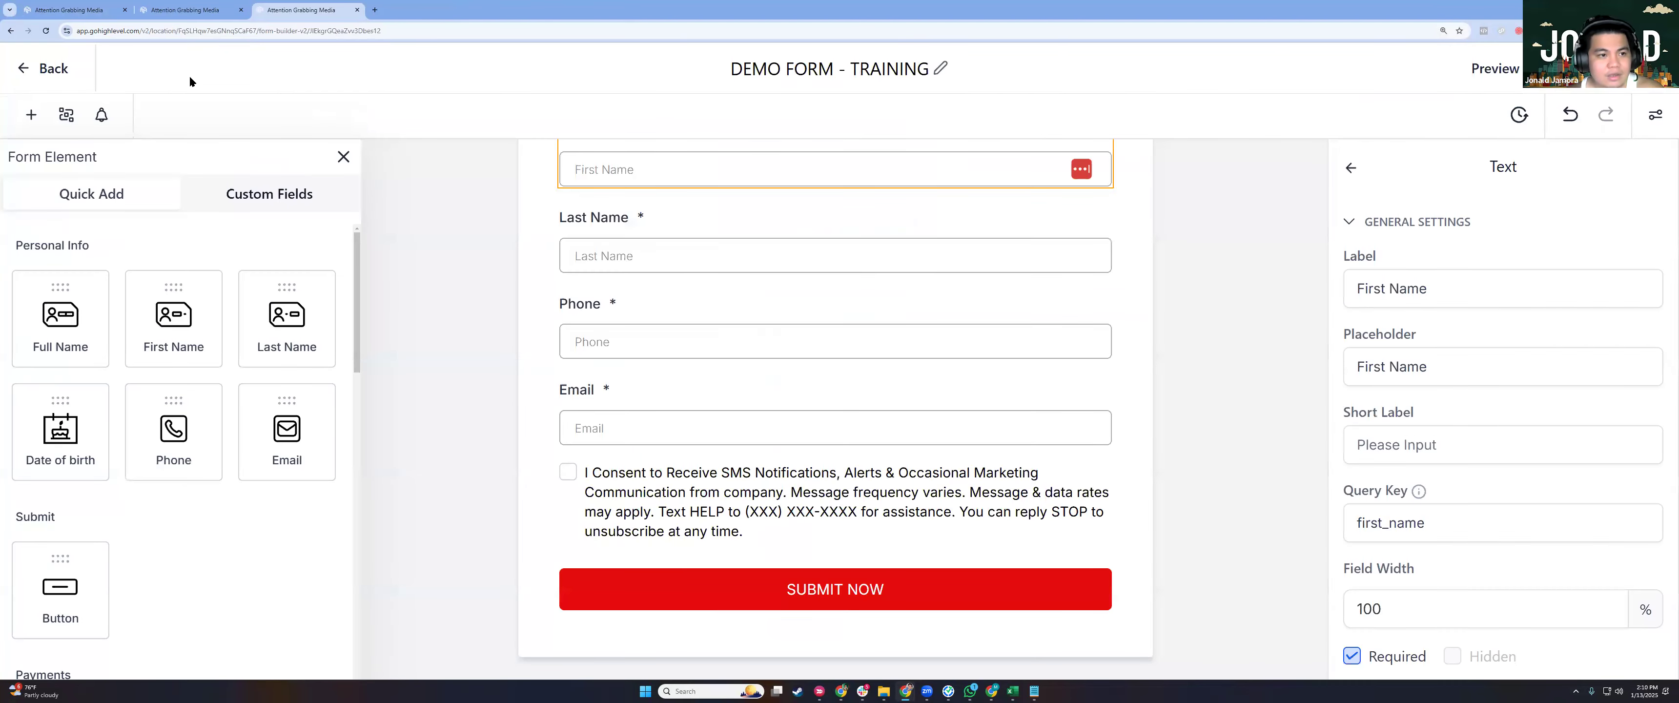
key("alt+Left")
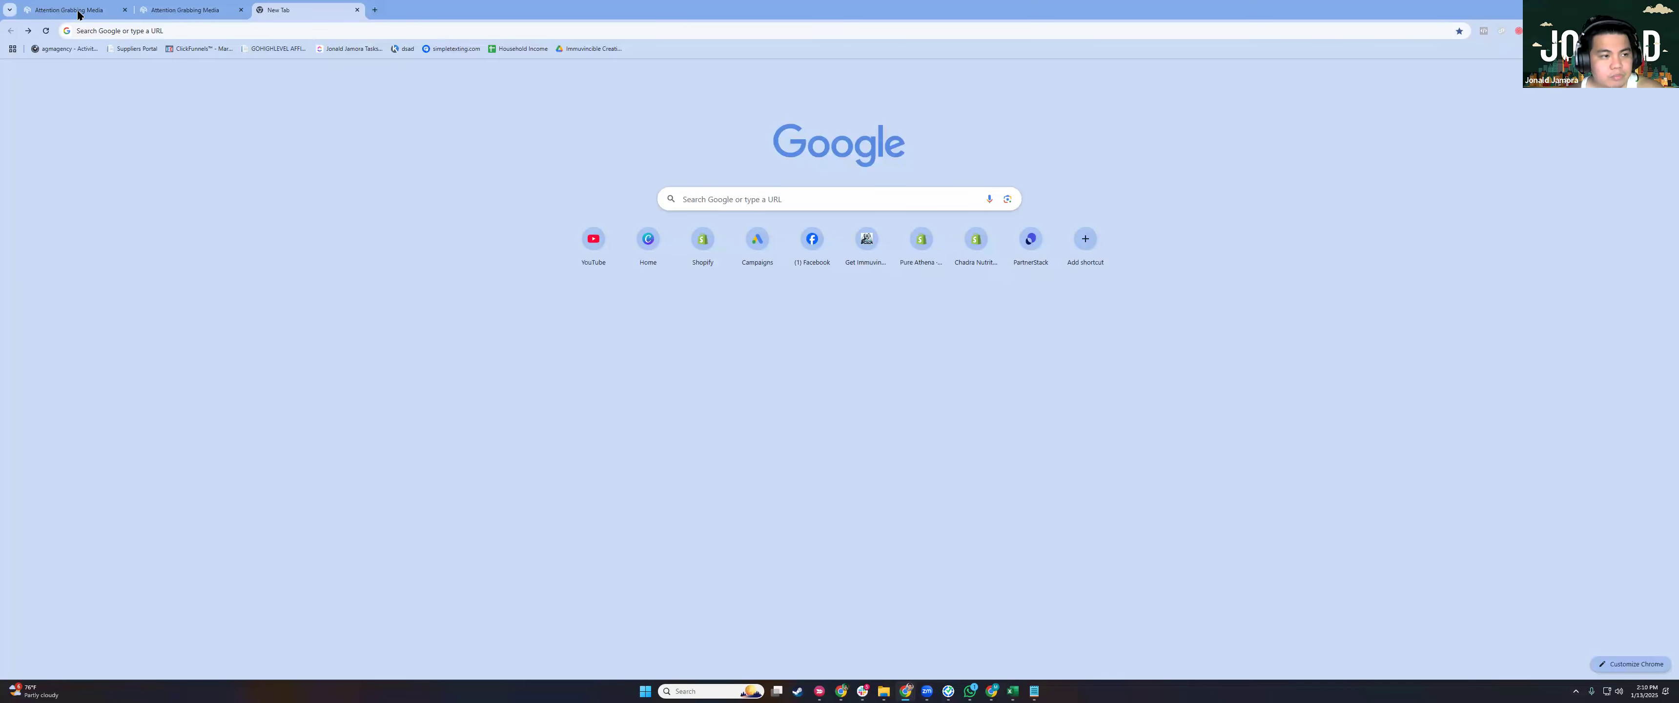
key("alt+Right")
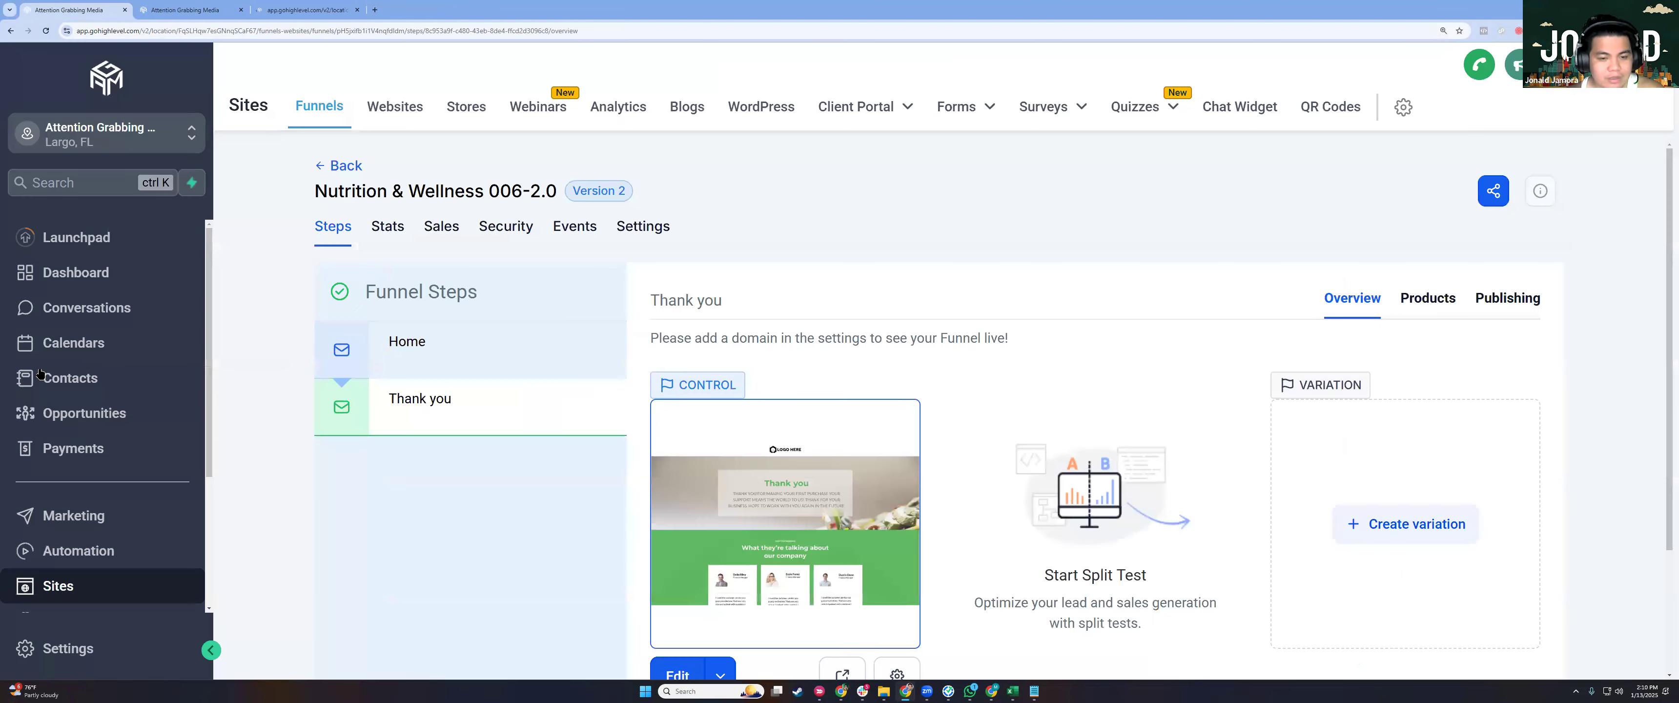
scroll(39, 372, "down", 2)
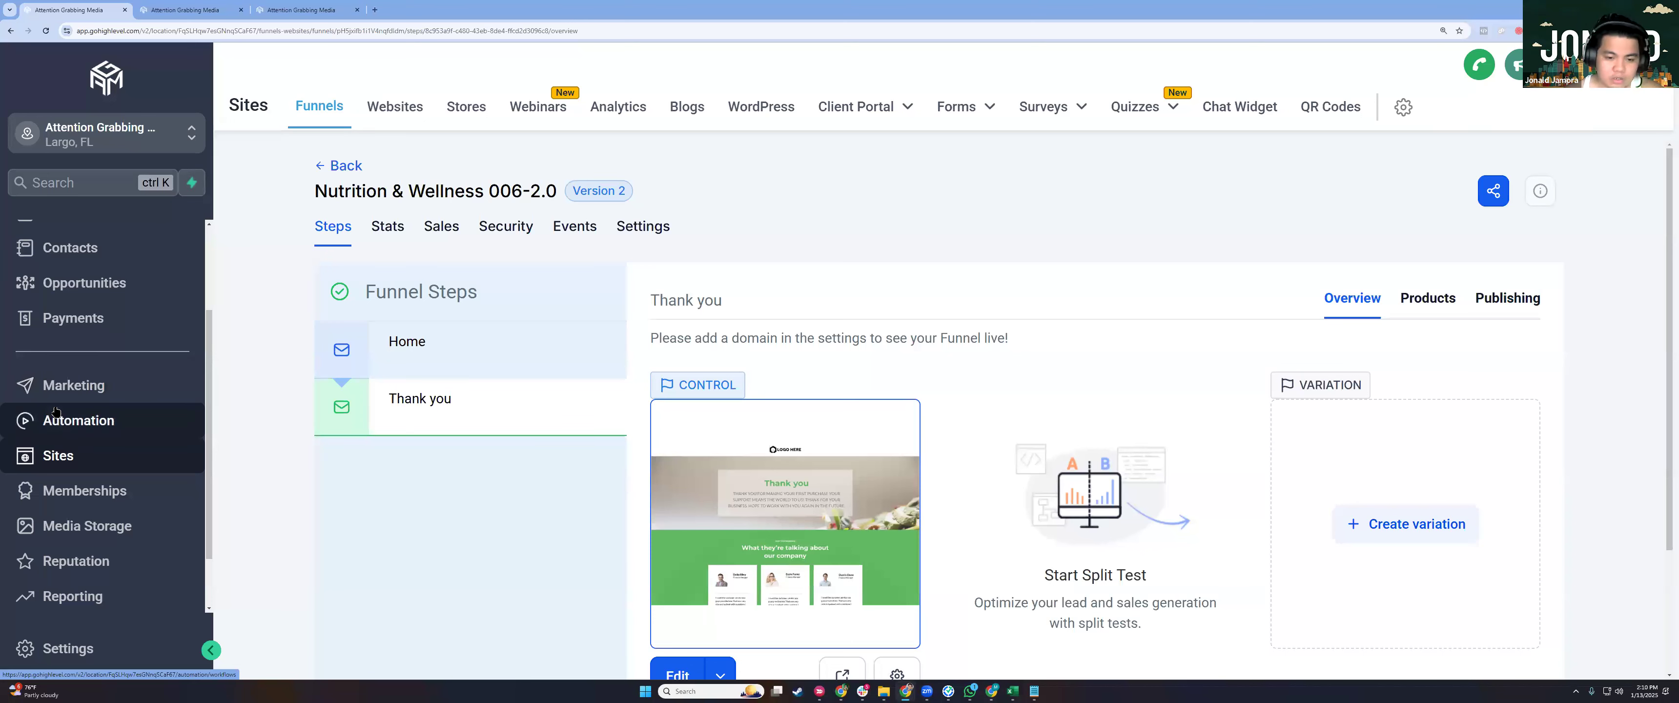
Go to Automation, browse the workflow recipe templates, then go back to the workflow list.
left_click(89, 428)
left_click(1491, 182)
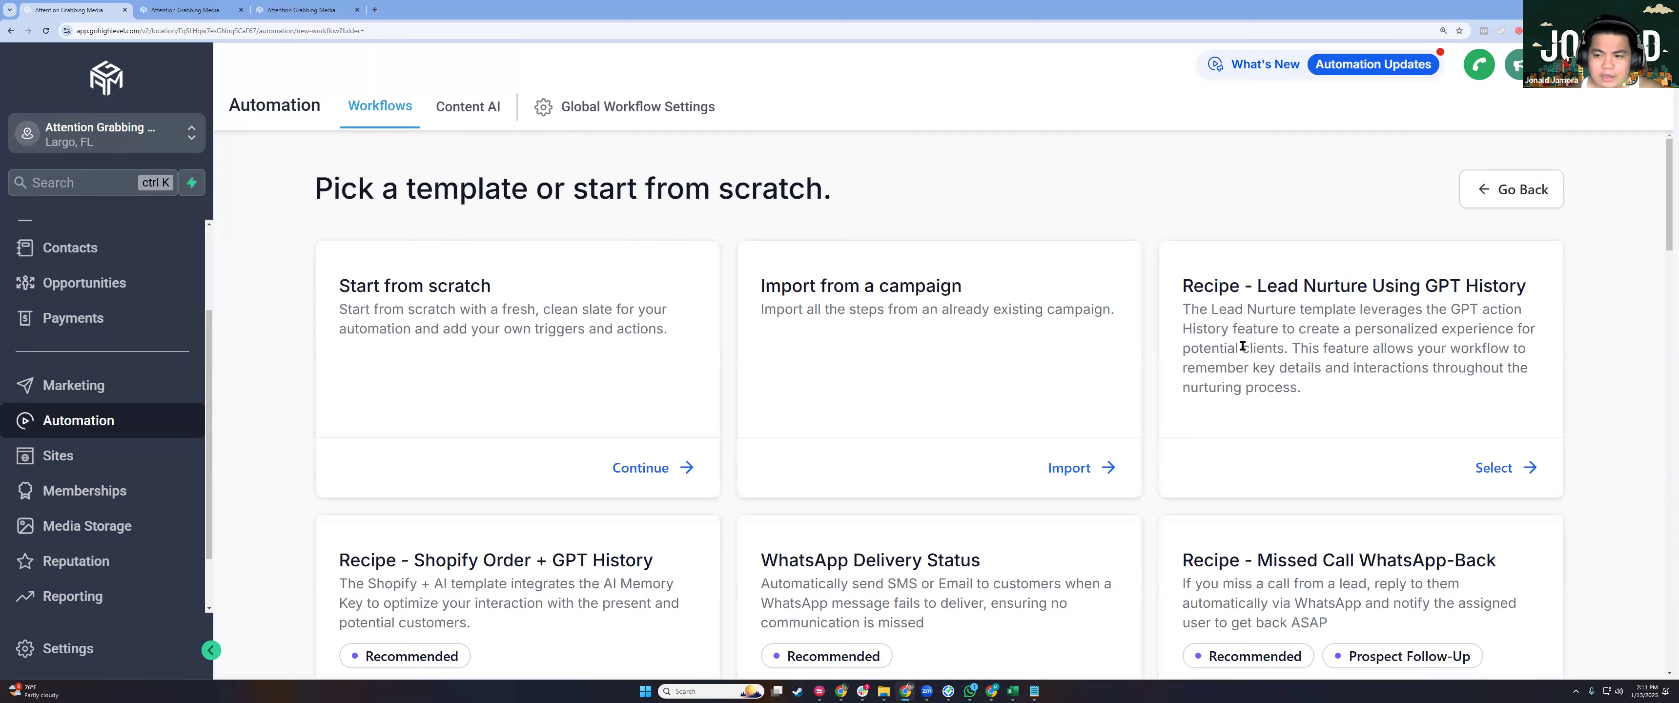
scroll(1145, 358, "down", 2)
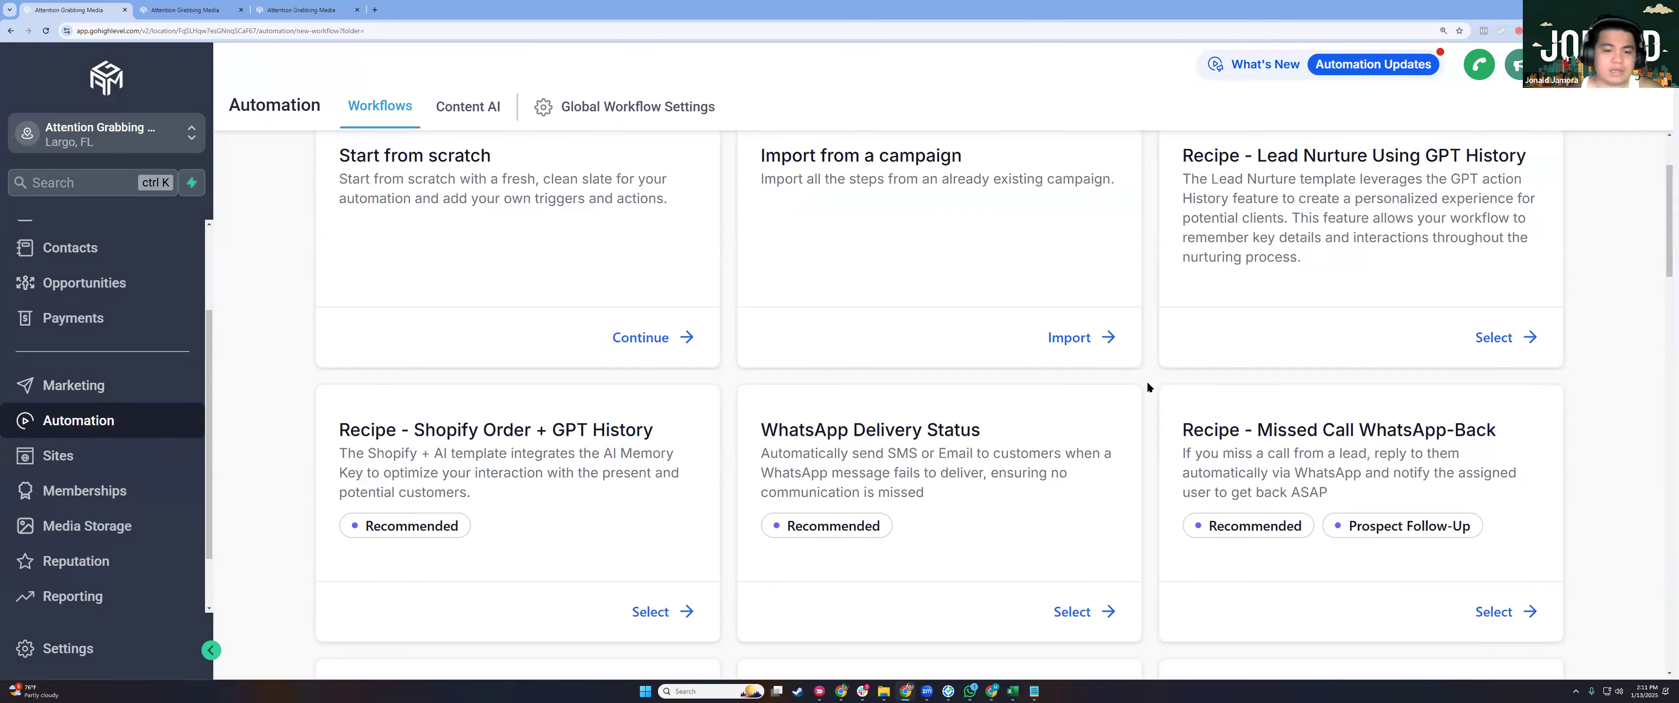
scroll(1194, 300, "up", 2)
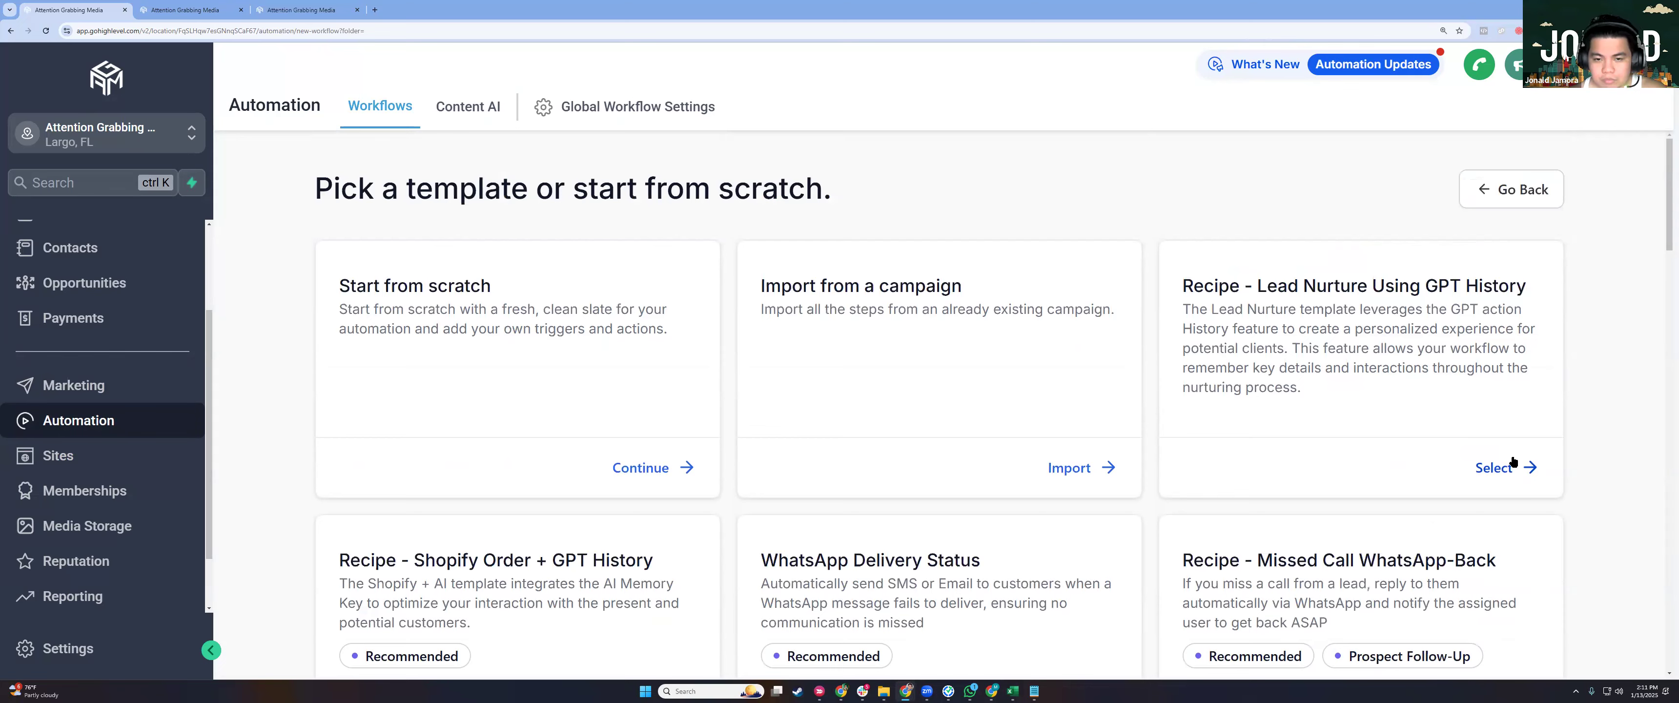
scroll(1513, 462, "down", 6)
scroll(1099, 450, "down", 4)
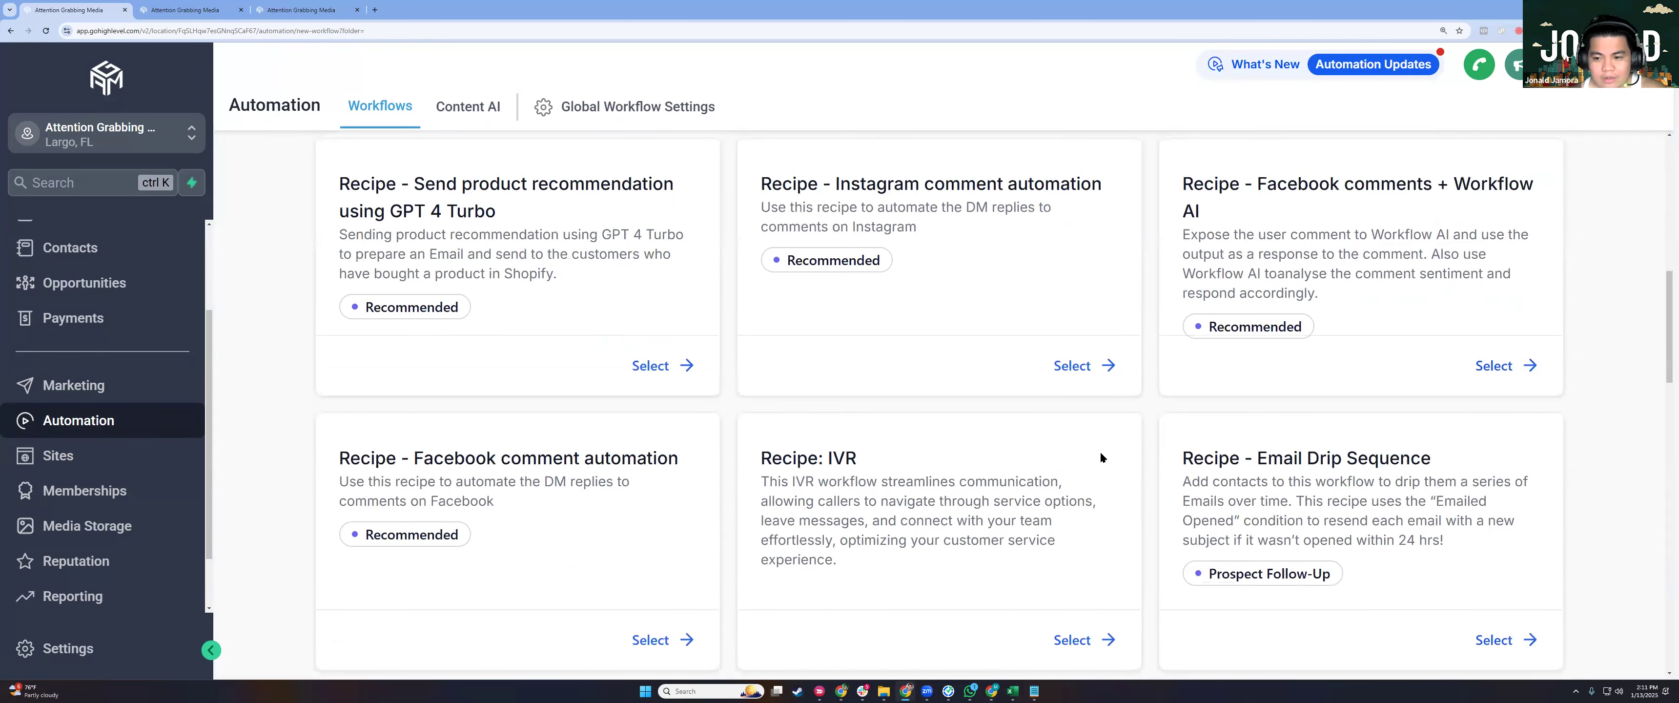
scroll(1164, 513, "down", 6)
scroll(1021, 512, "down", 10)
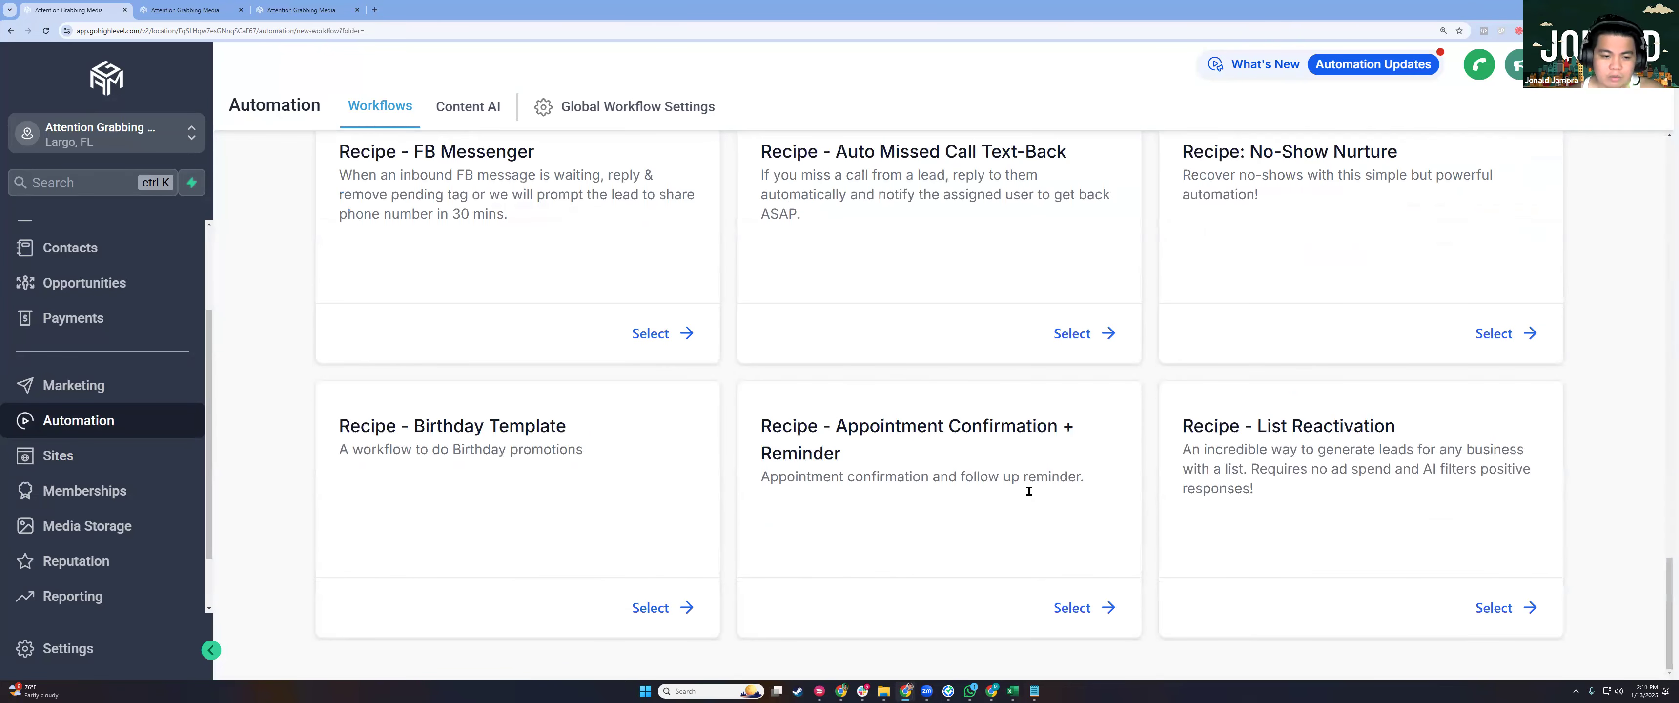
scroll(1451, 203, "up", 20)
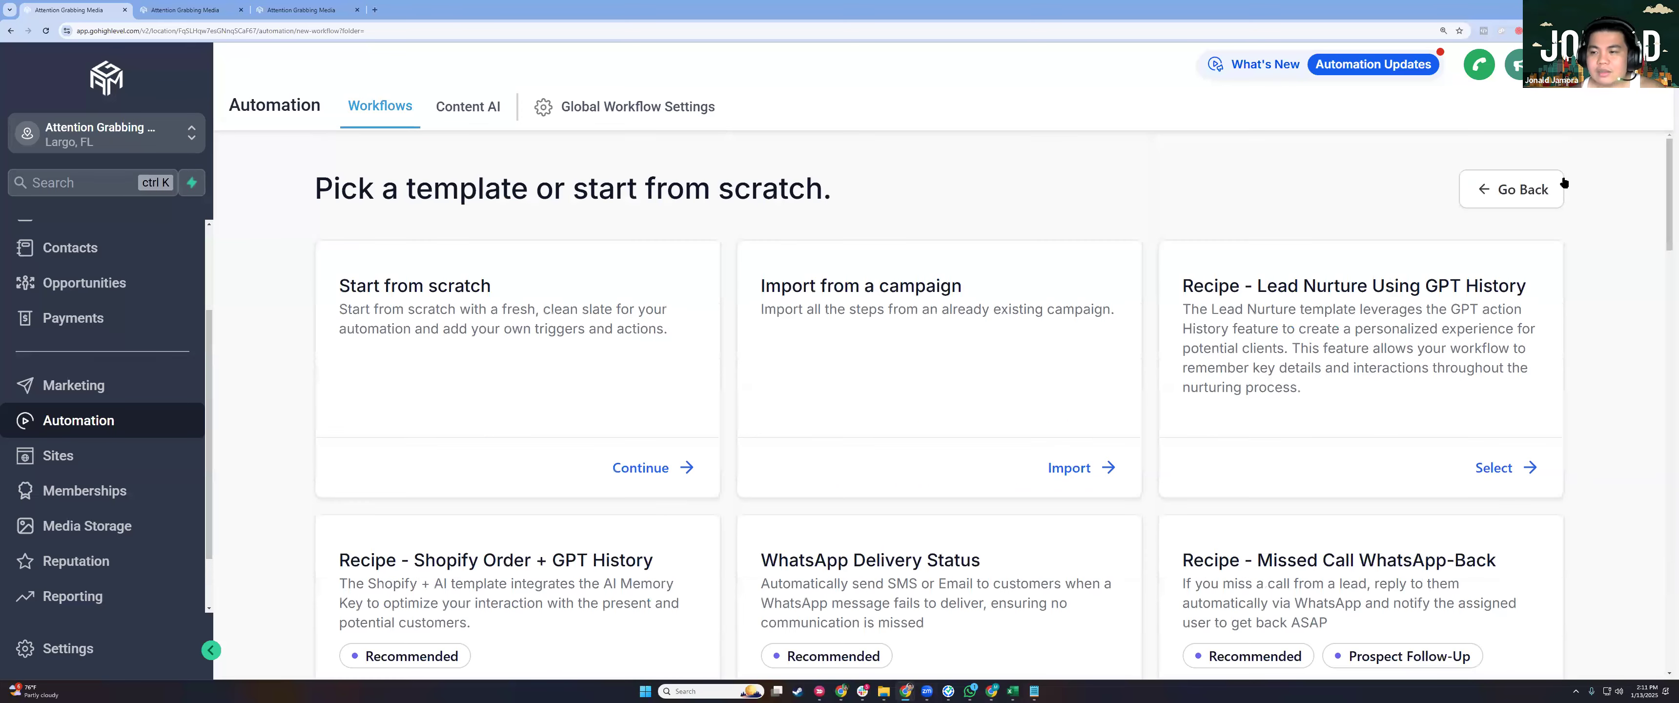
left_click(1462, 205)
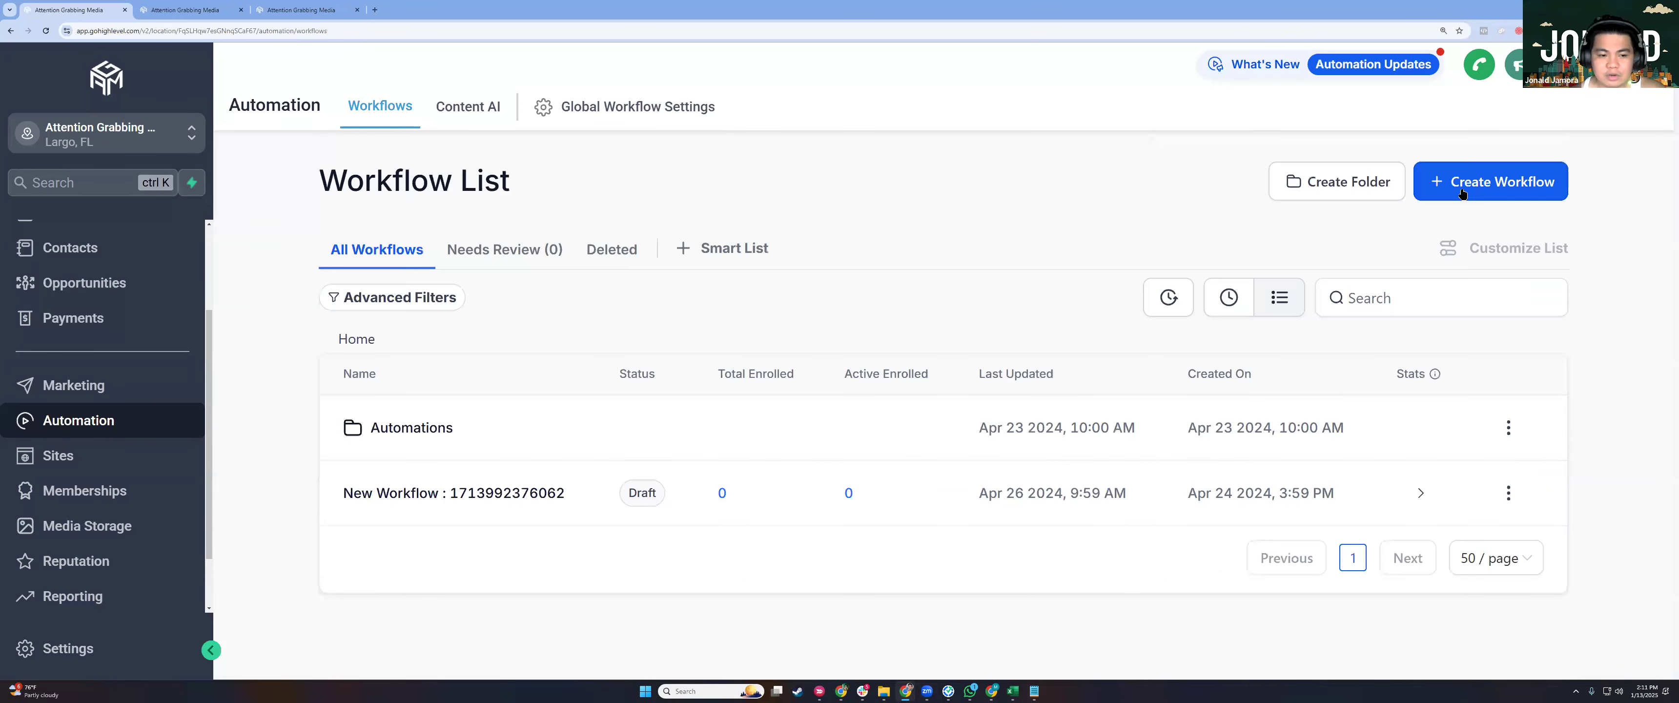
Start a workflow from scratch and title it DEMO AUTOMATION GUIDE.
mouse_move(1457, 195)
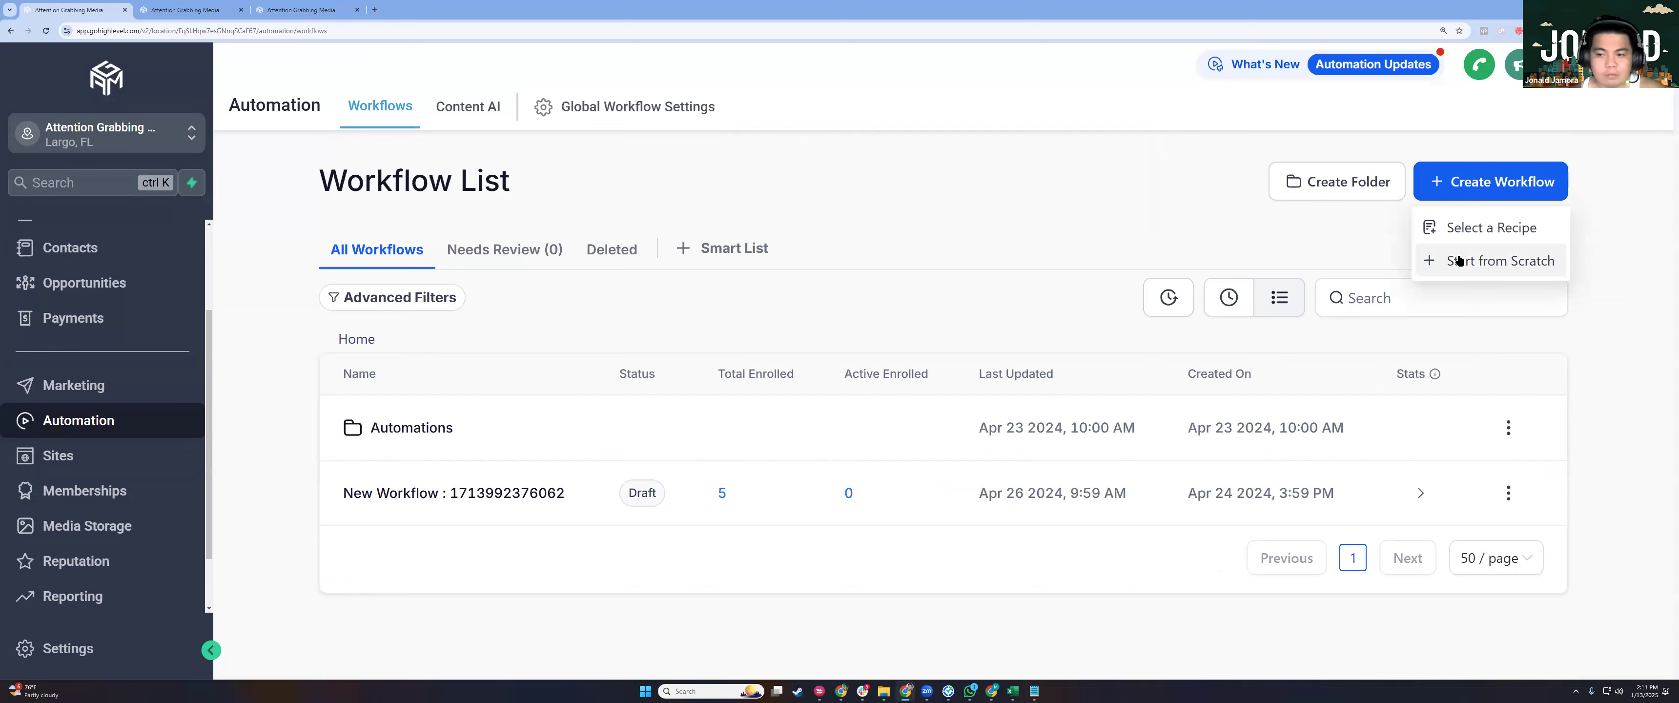
left_click(1459, 260)
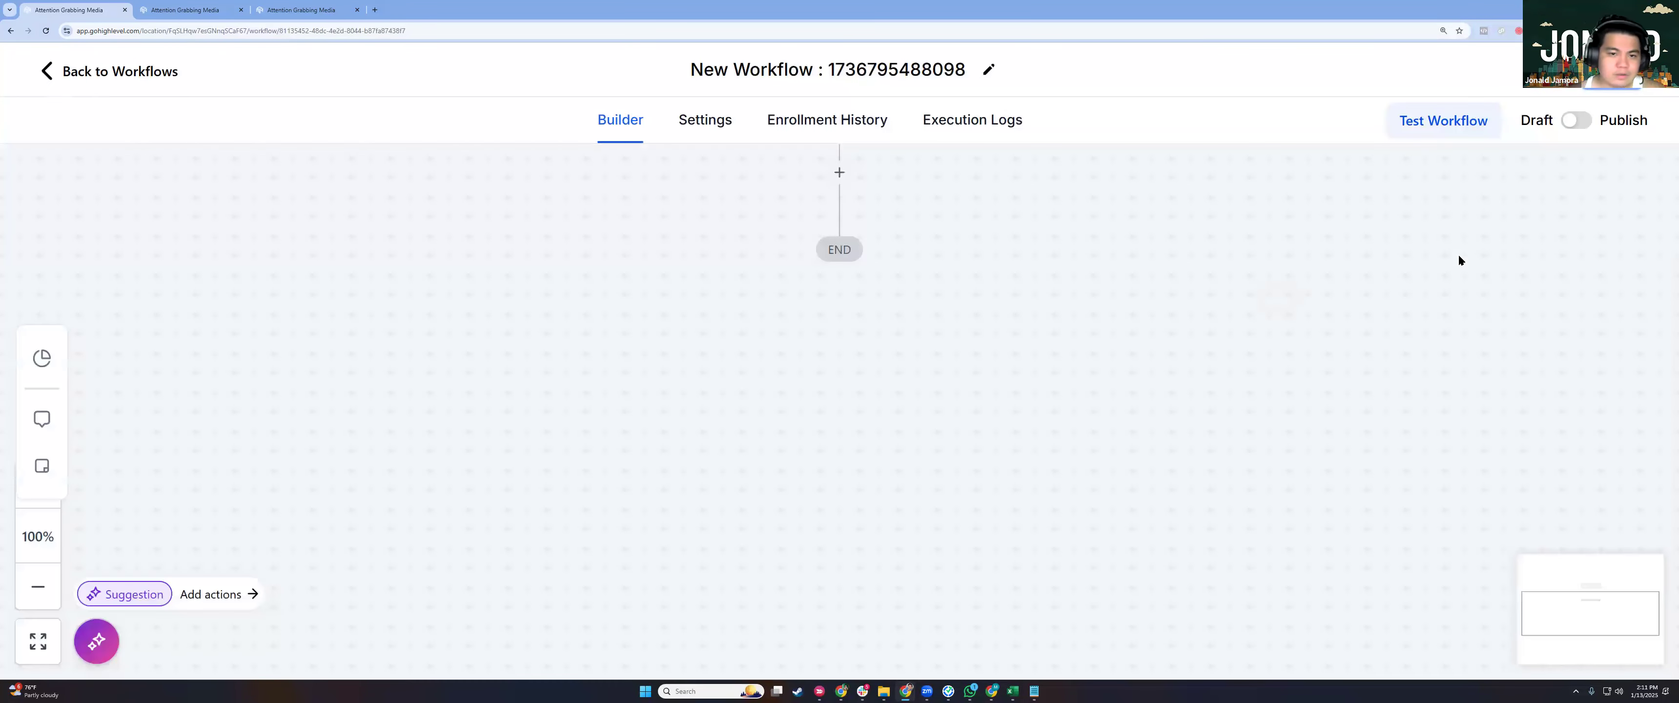
left_click(911, 75)
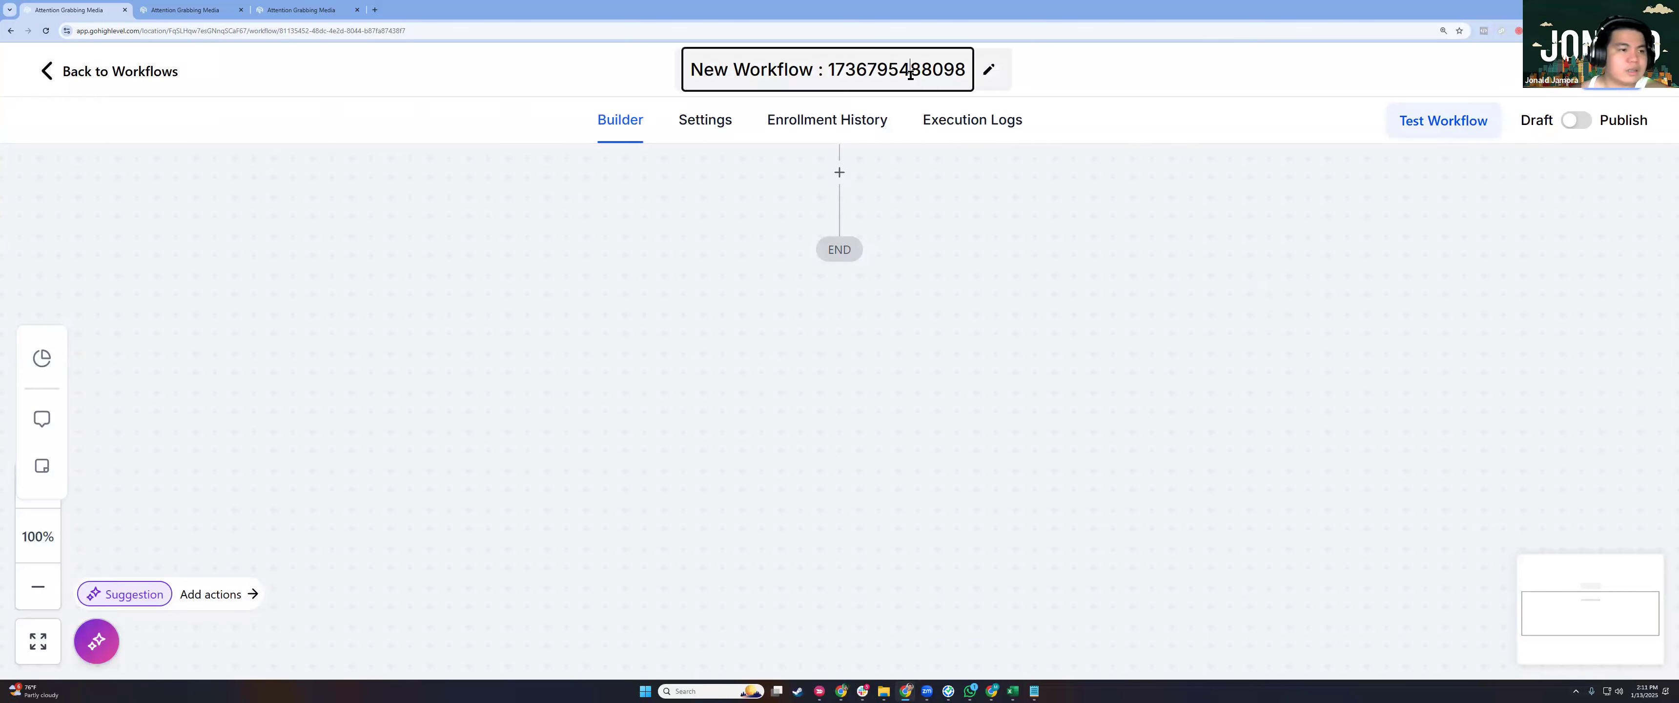
key("ctrl+a")
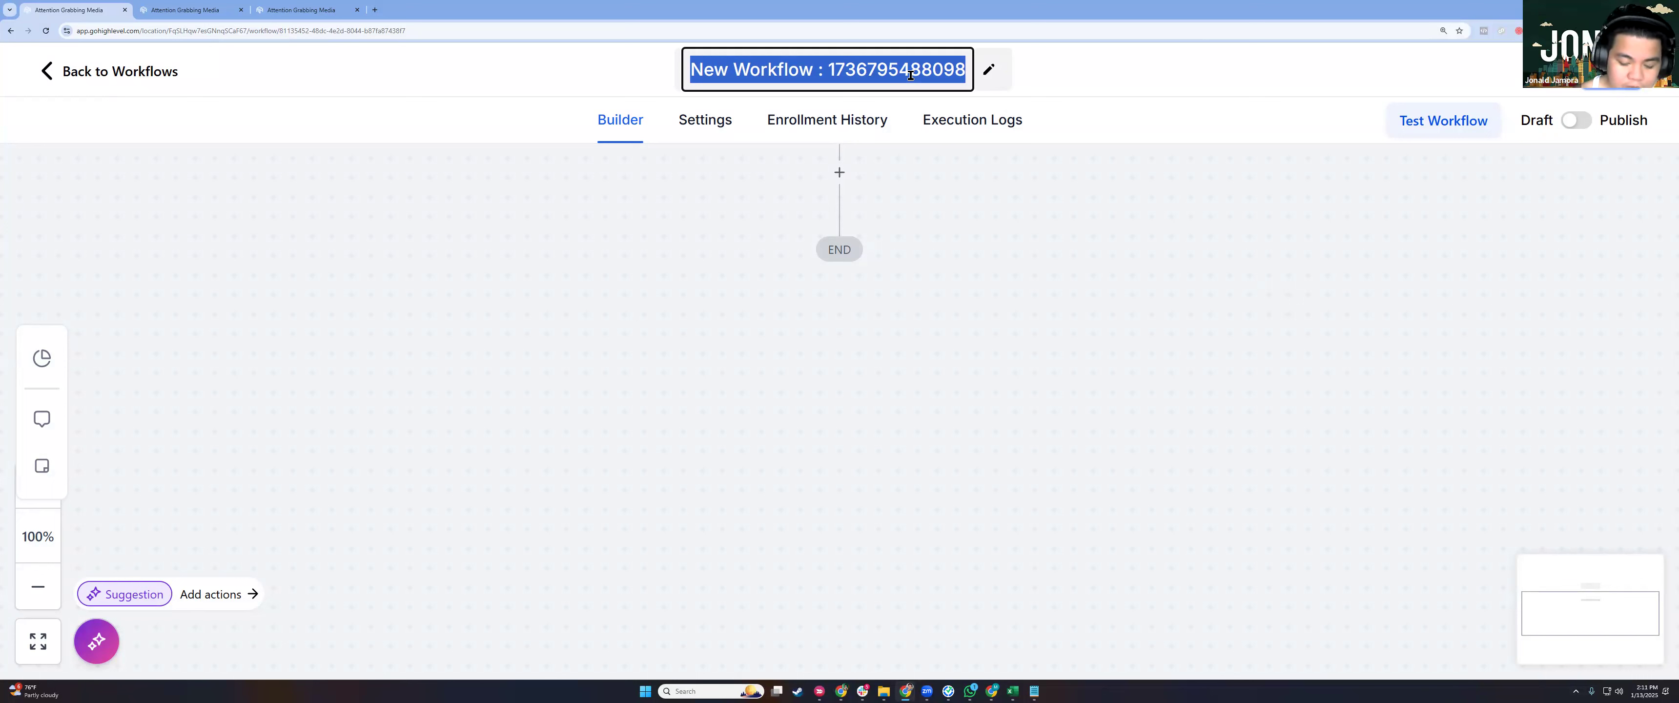
type("DEMO")
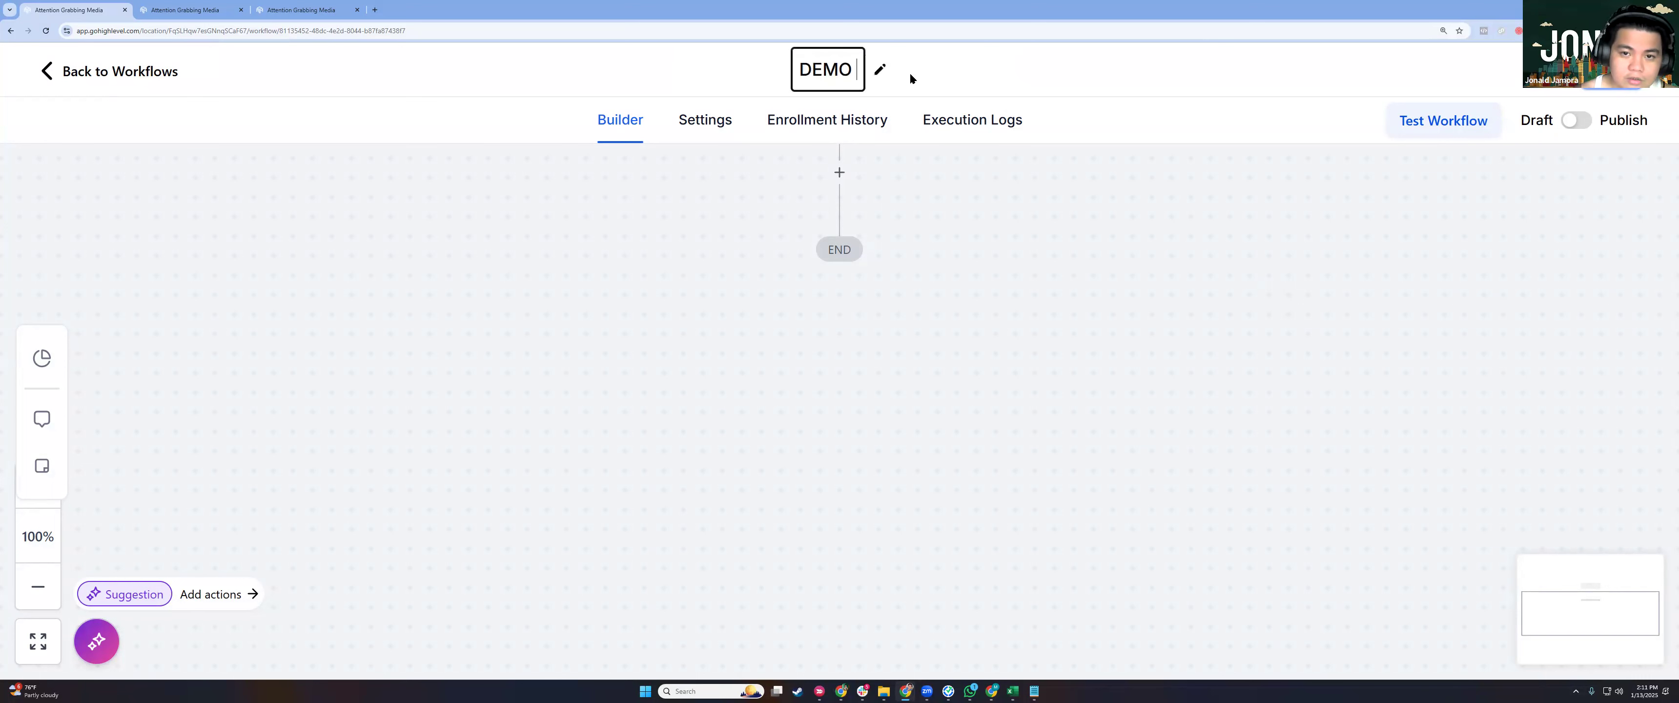
type(" AUT(OMATION")
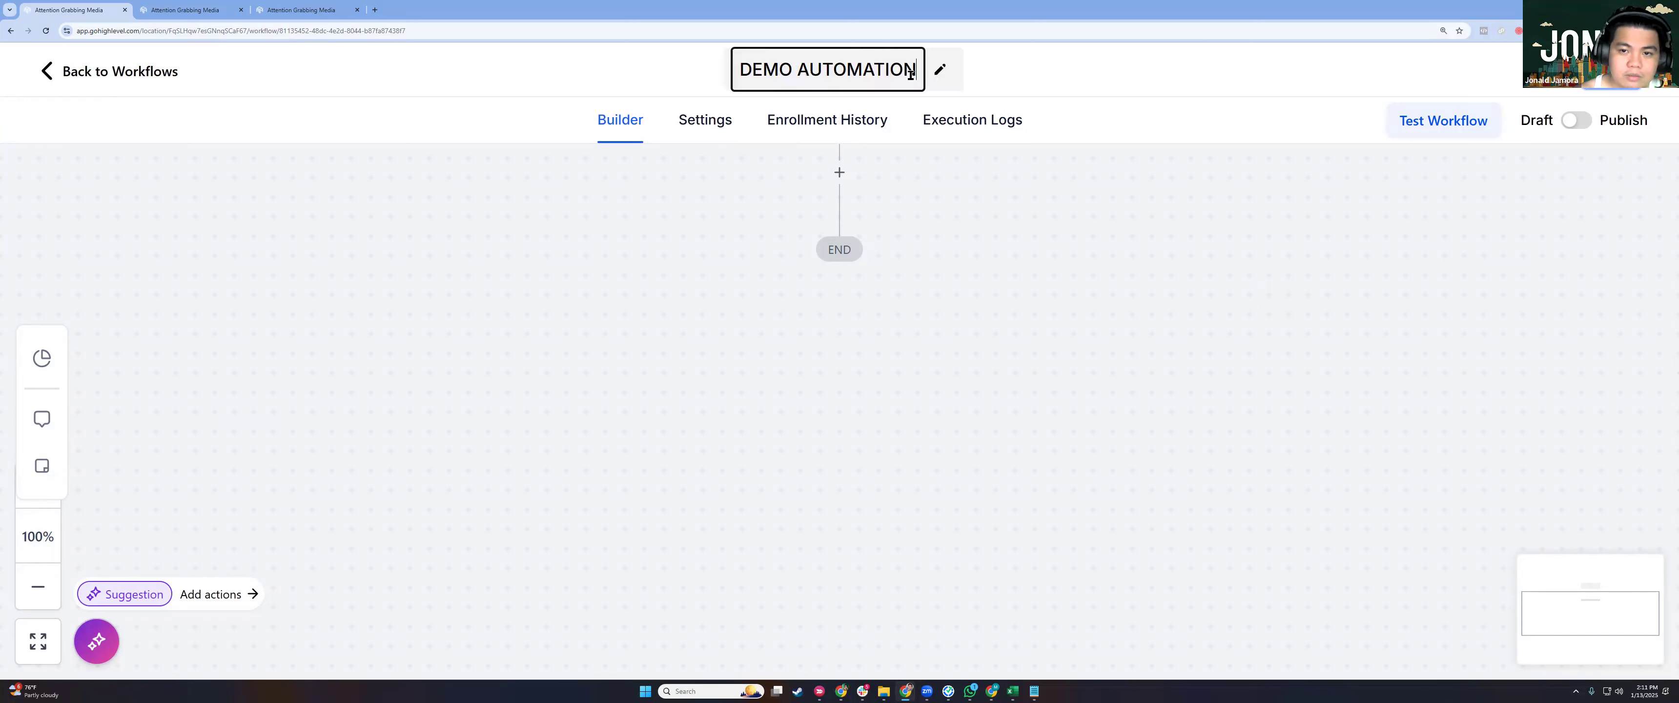
type("P")
key("BackSpace")
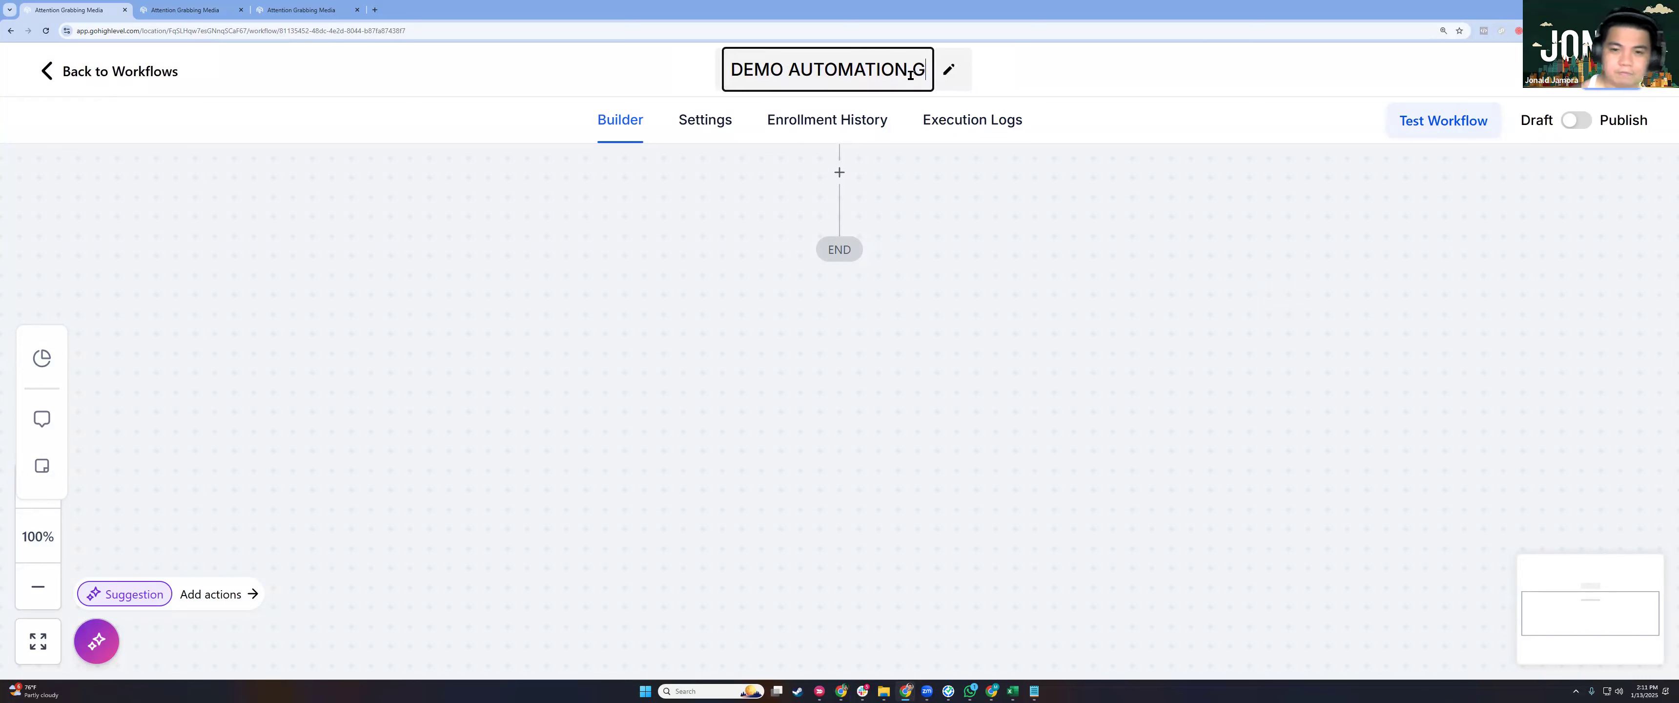
type("GUIDE")
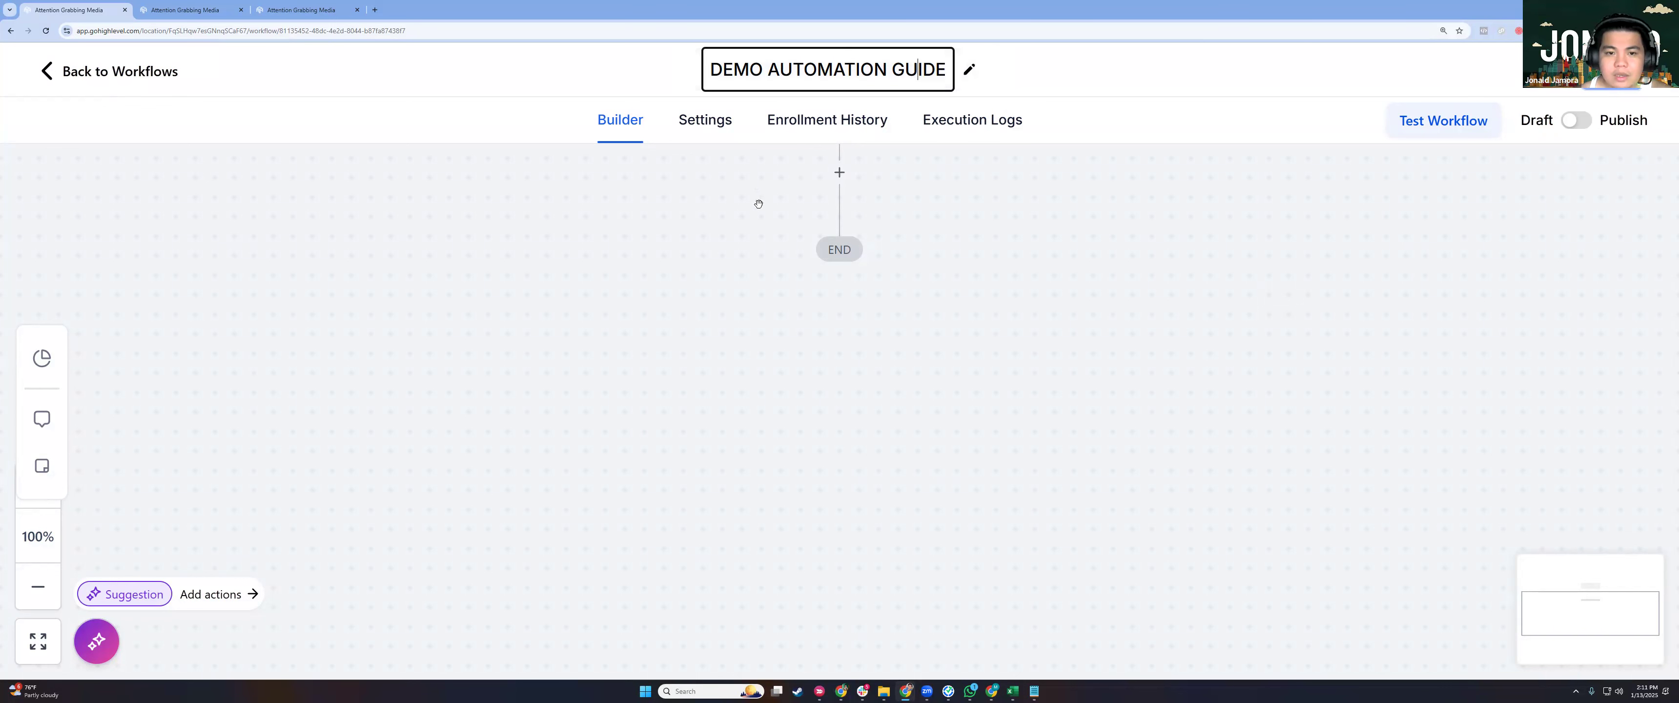
left_click(610, 450)
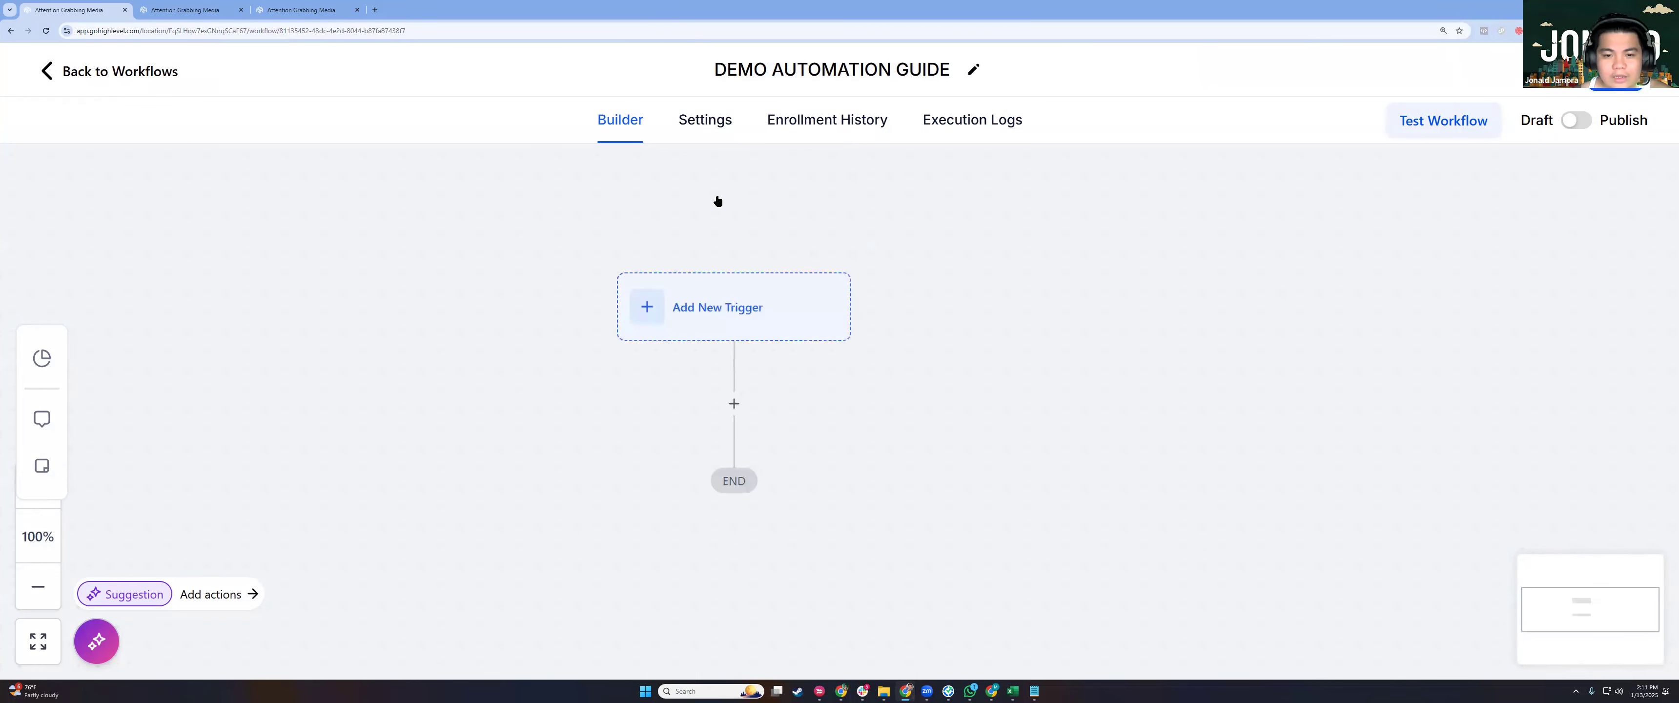
Search the trigger list for 'Form' and choose Form Submitted as the trigger.
left_click(774, 311)
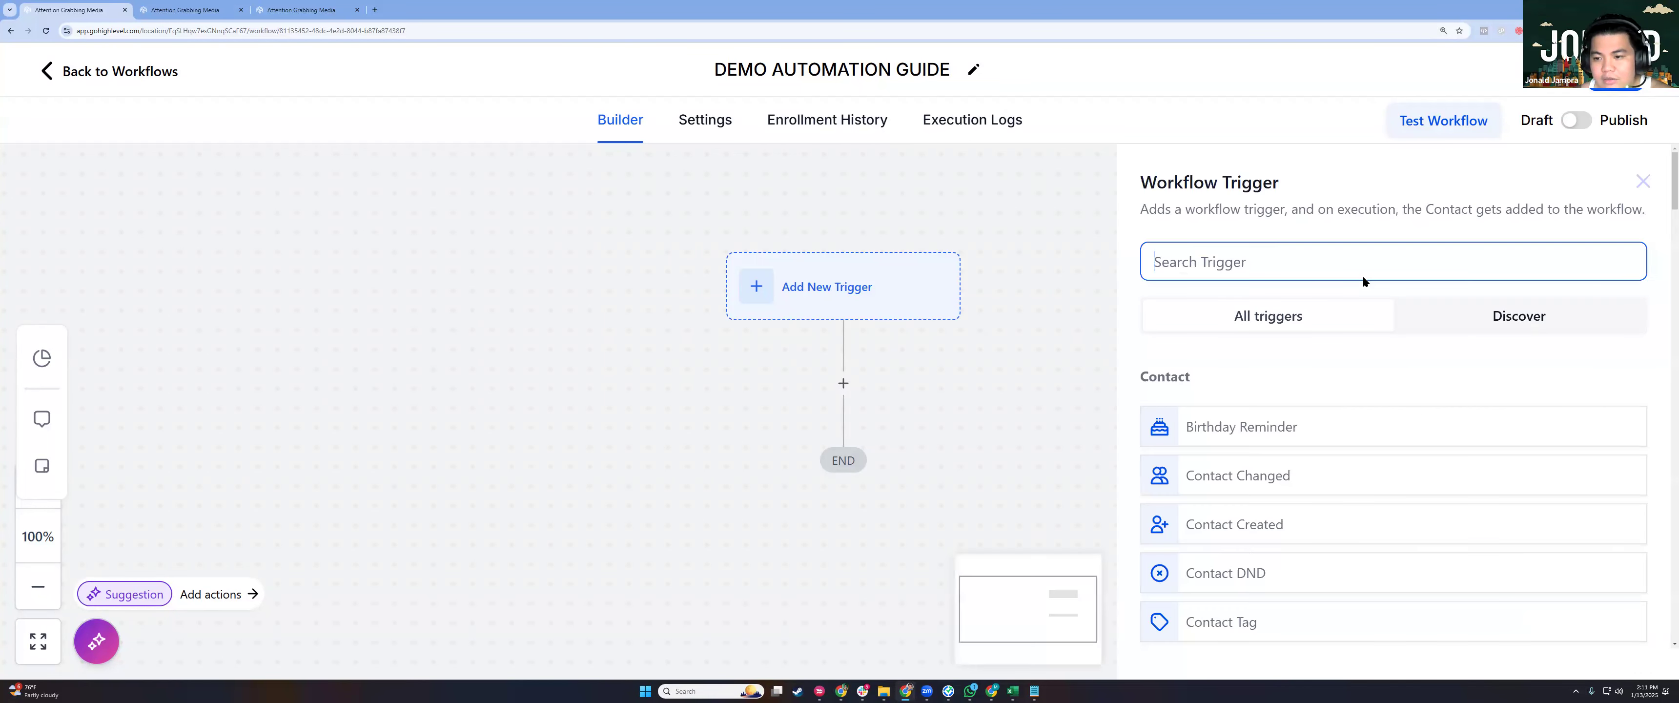
key("ctrl+minus")
key("ctrl+plus")
scroll(1279, 373, "down", 4)
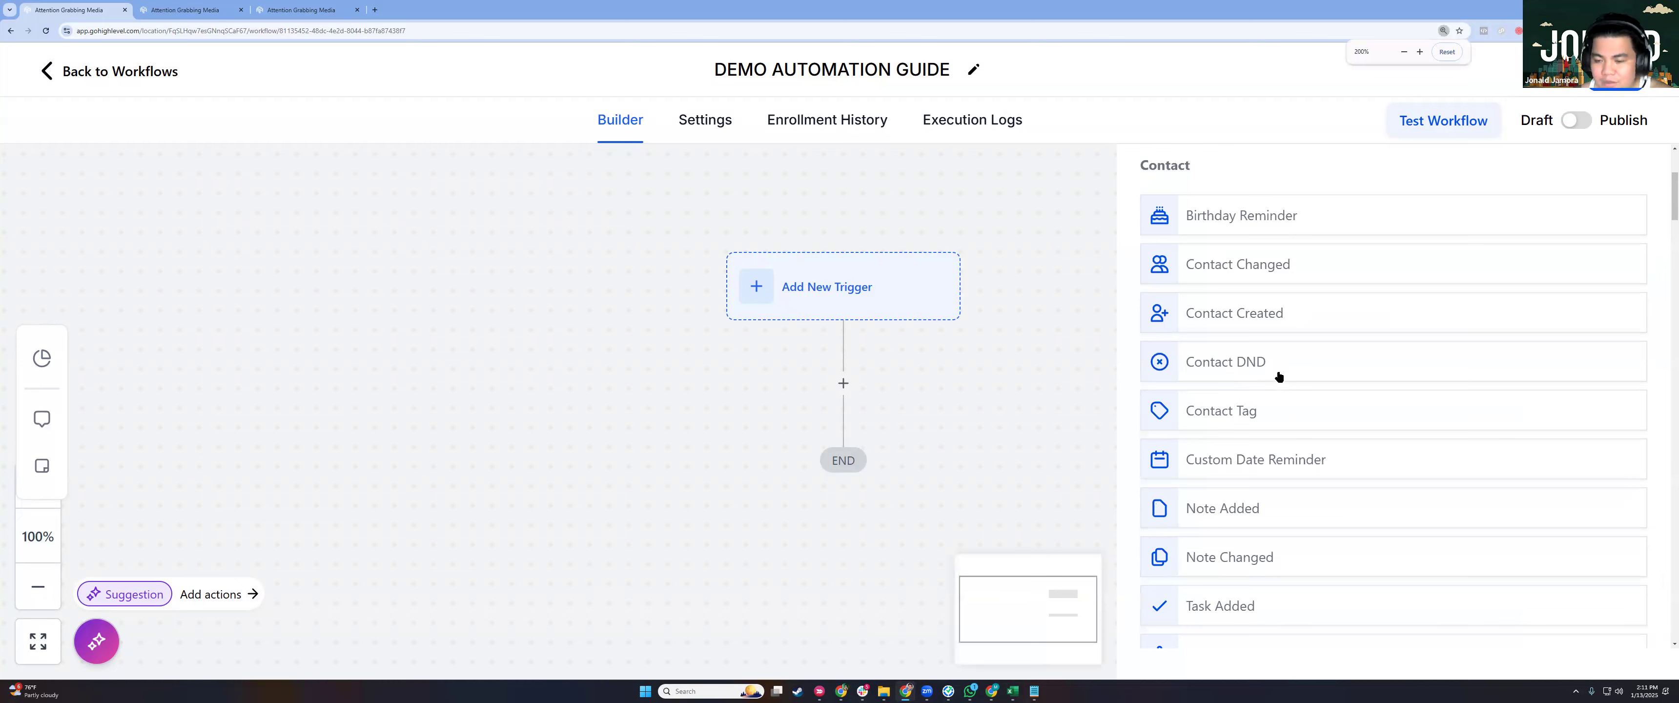
scroll(1279, 376, "down", 15)
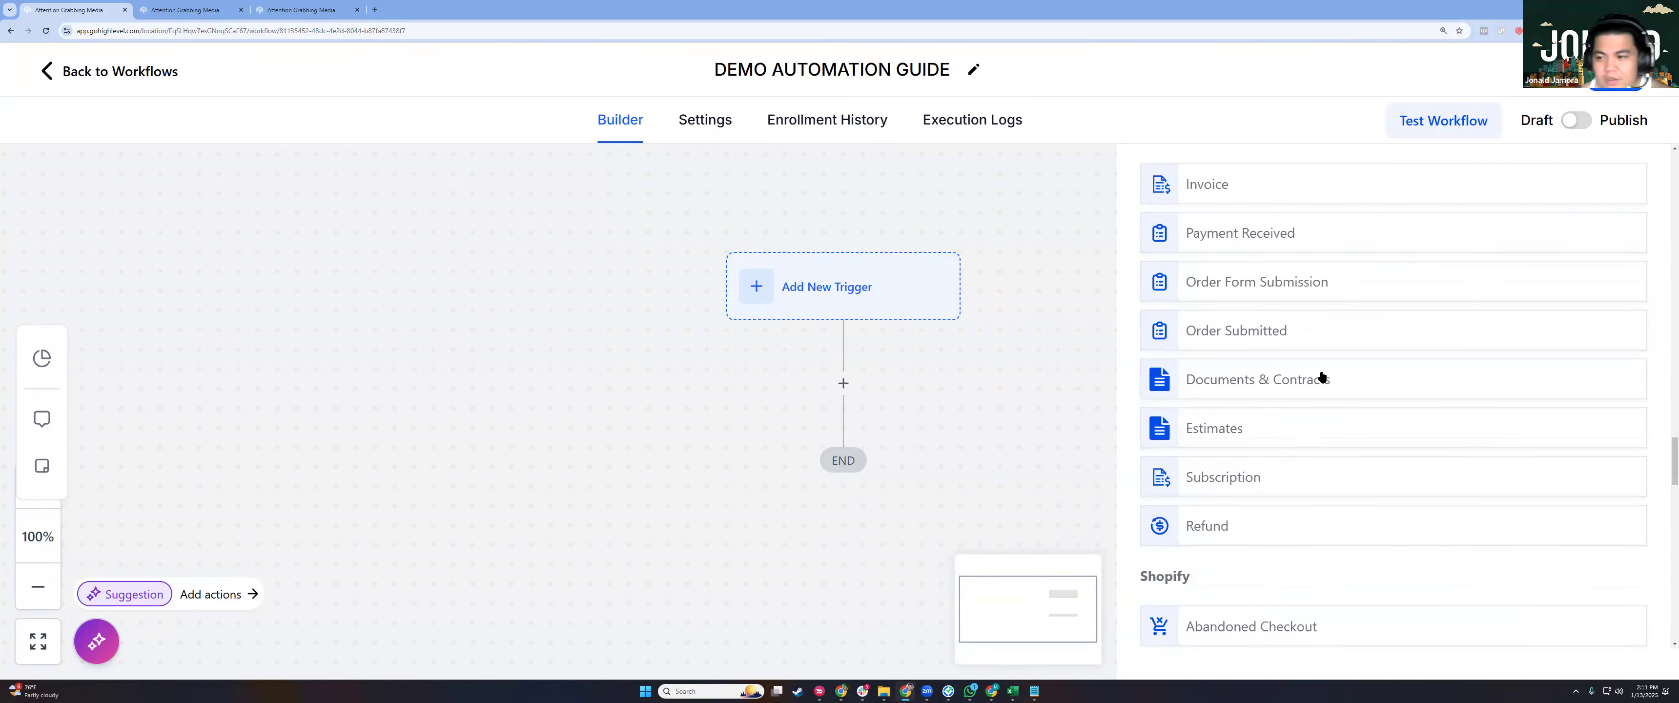
scroll(1283, 324, "up", 15)
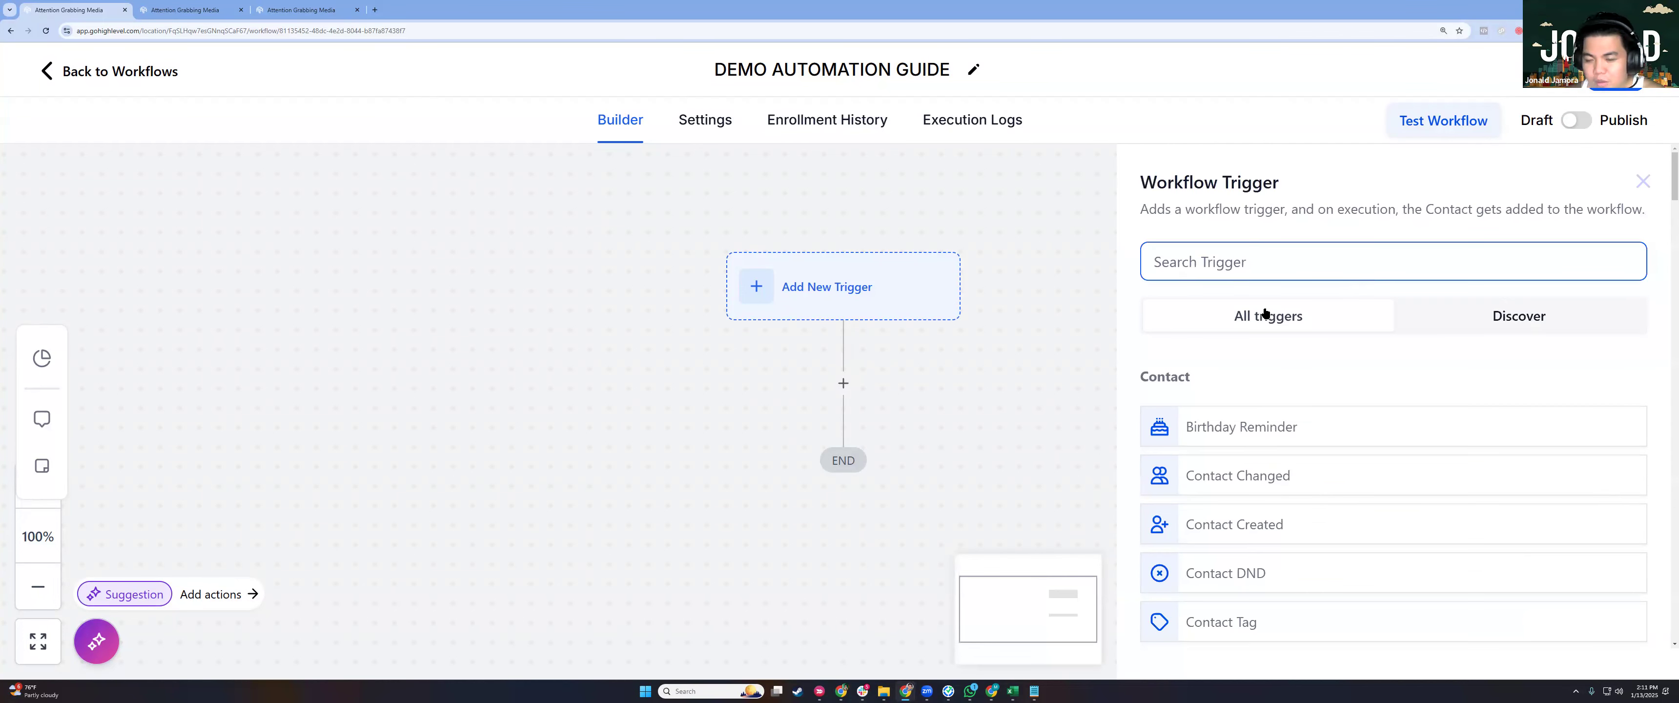
left_click(1200, 259)
type("Form")
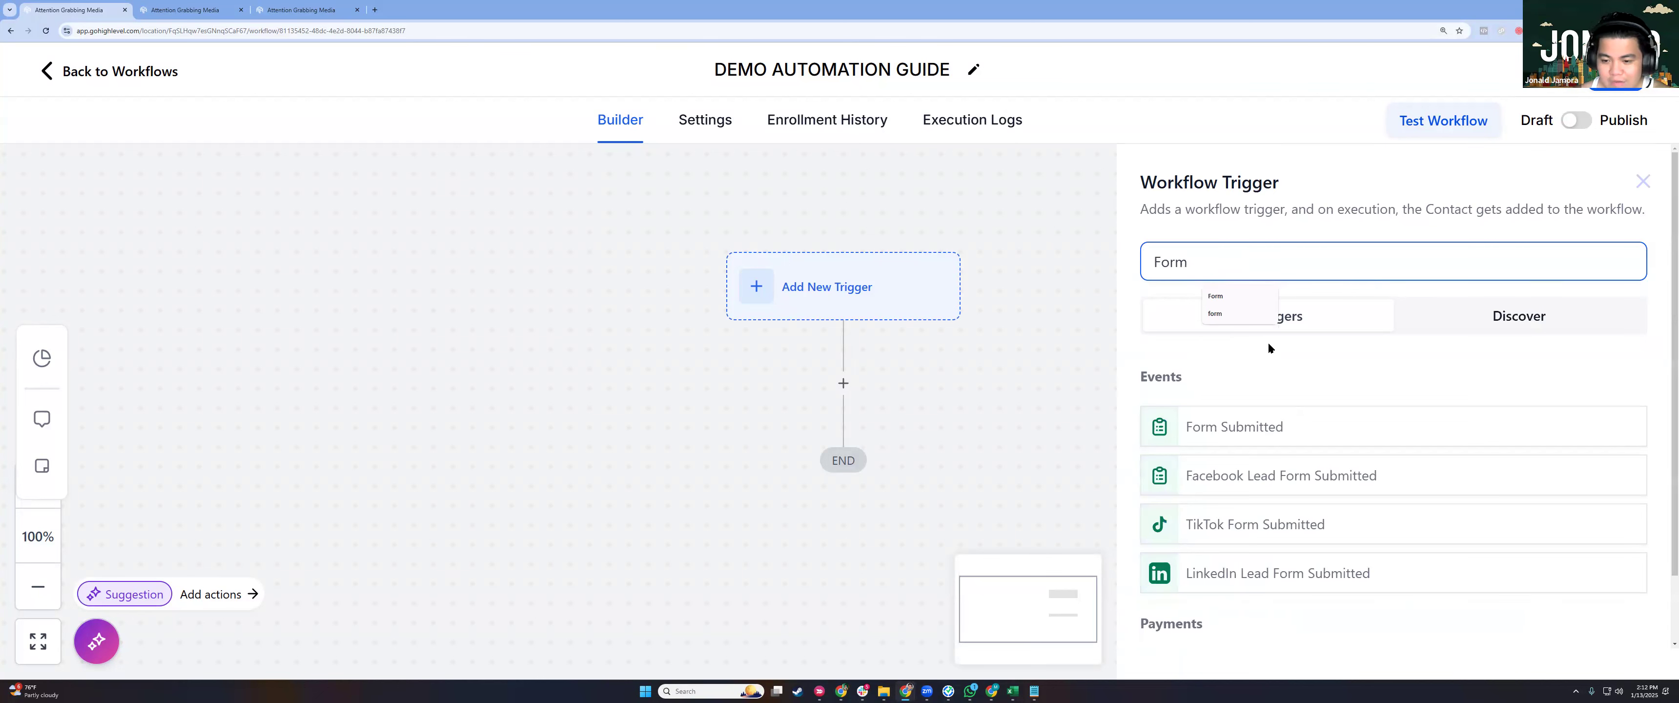
scroll(1265, 411, "down", 1)
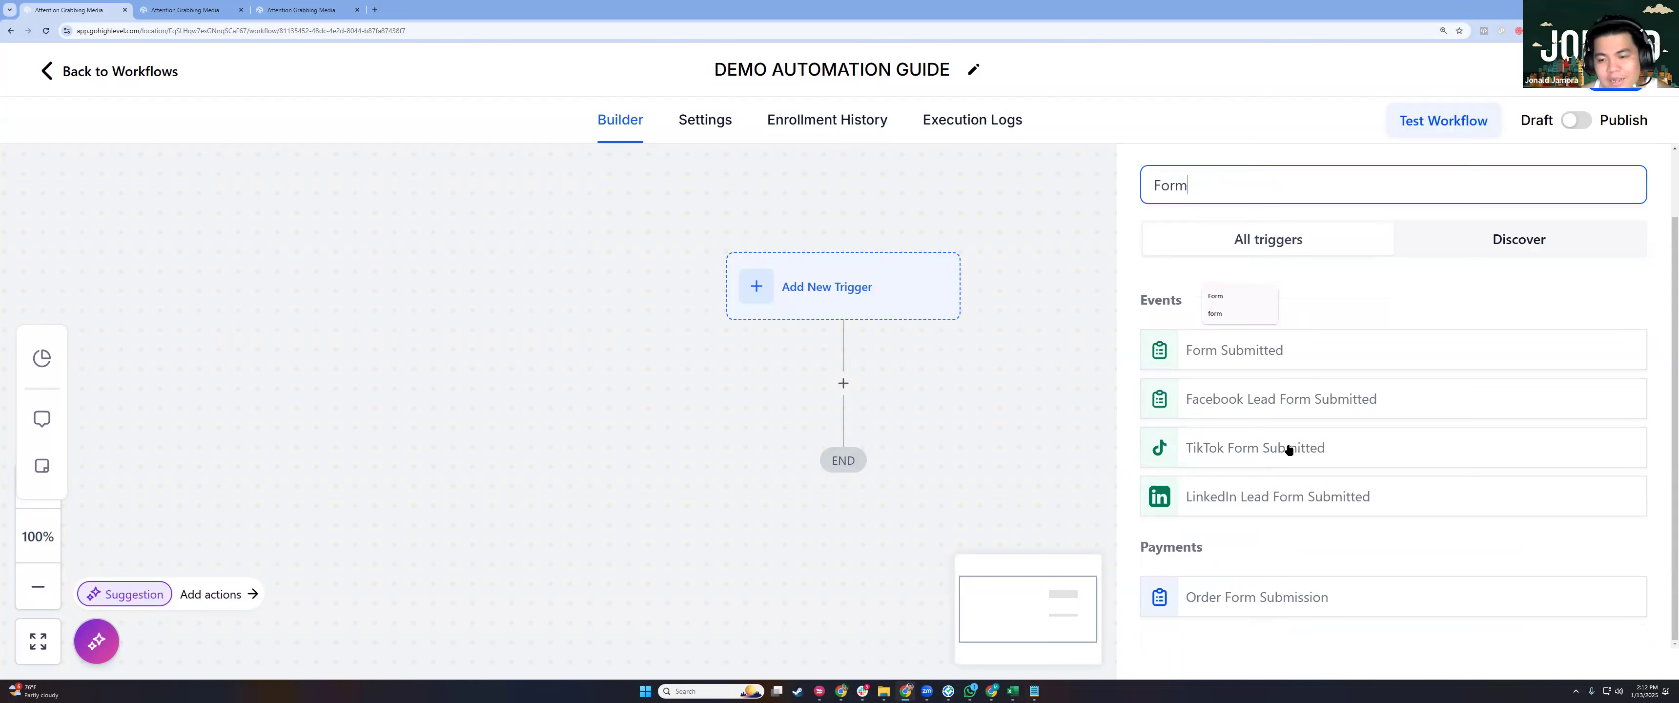
scroll(1289, 449, "up", 1)
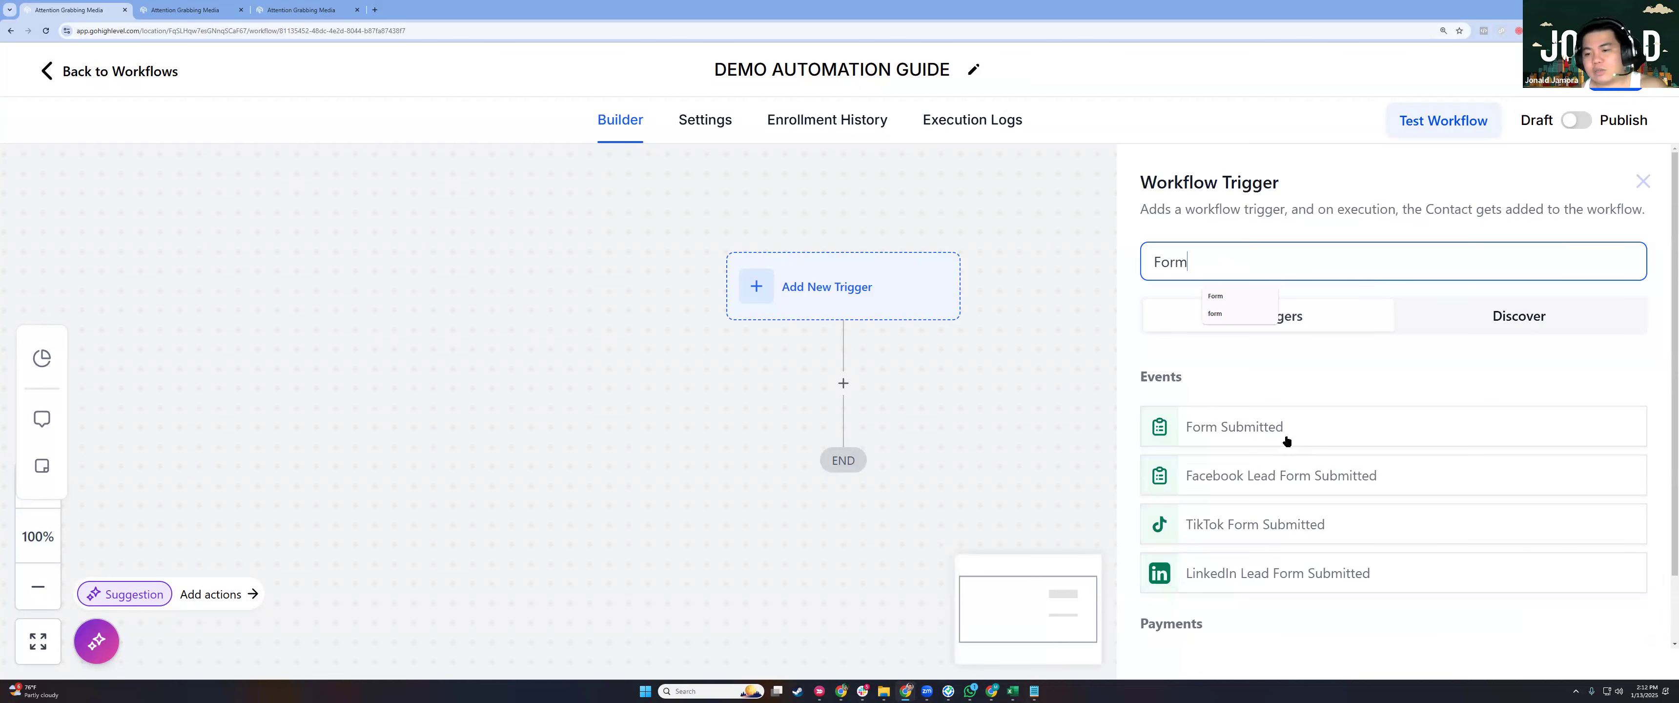
left_click(1286, 442)
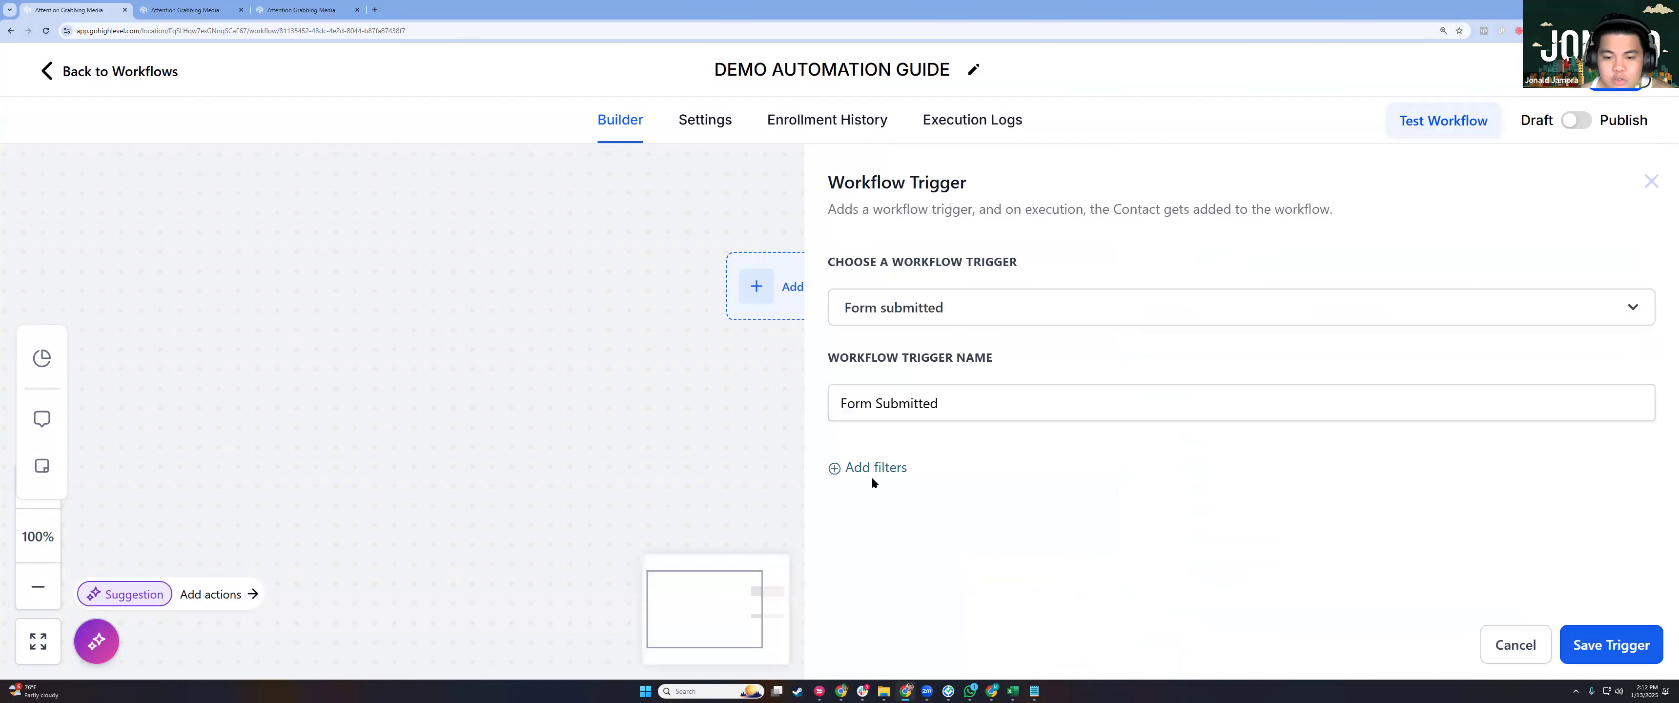
Filter the trigger to Form is DEMO FORM - TRAINING and save it.
left_click(909, 477)
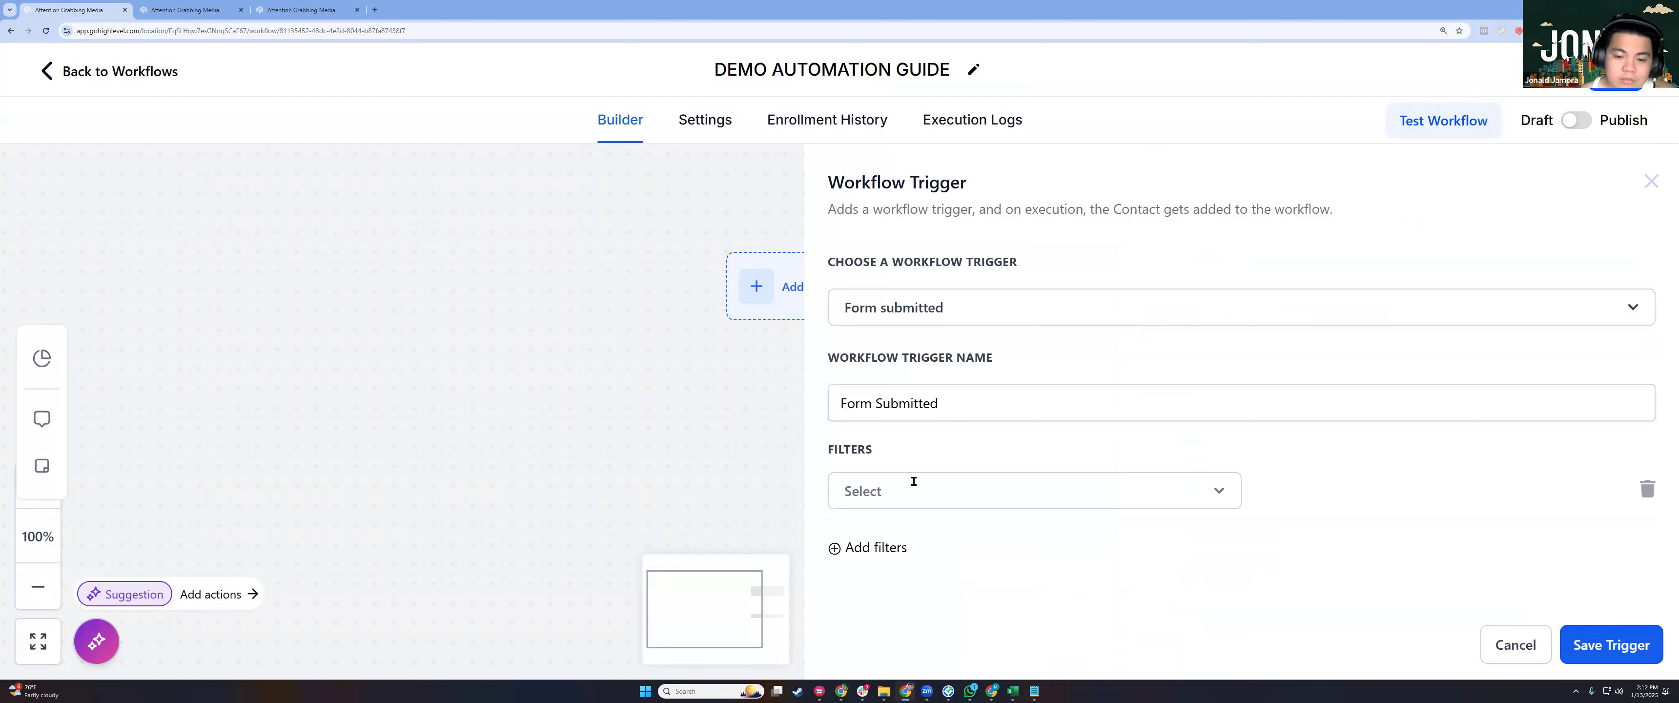
left_click(1030, 491)
scroll(985, 501, "down", 2)
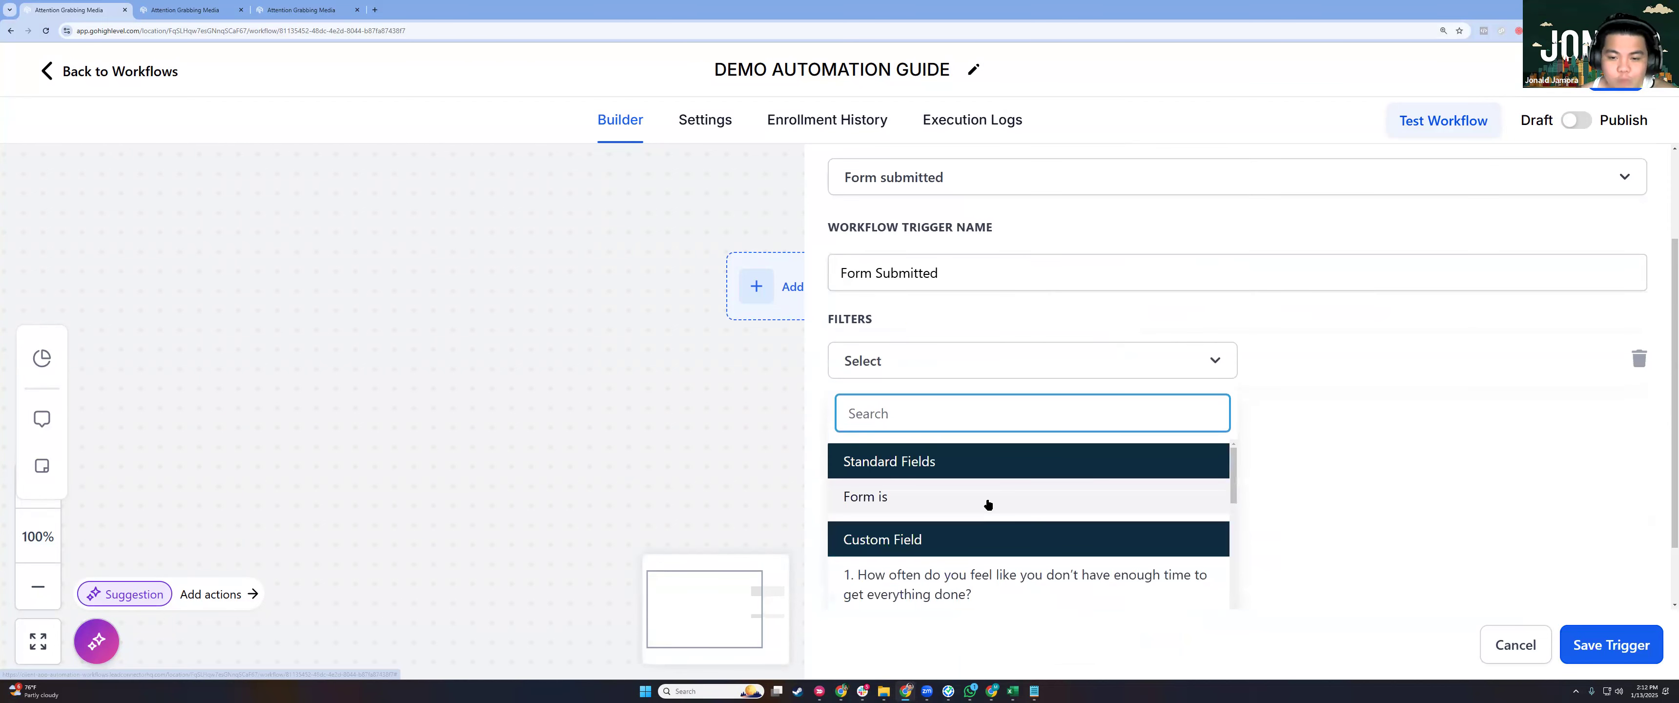
left_click(981, 507)
left_click(1340, 507)
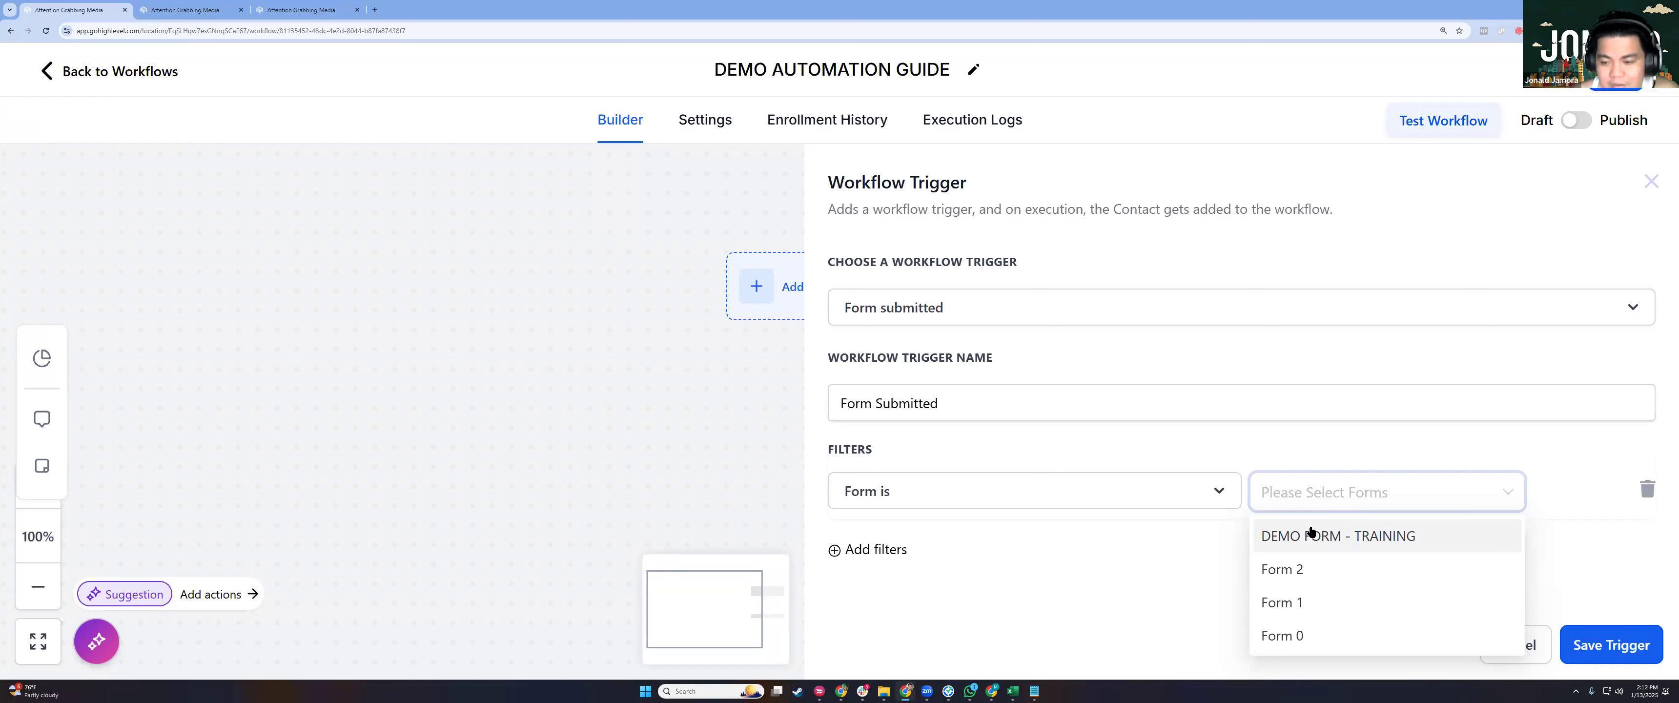
left_click(1341, 540)
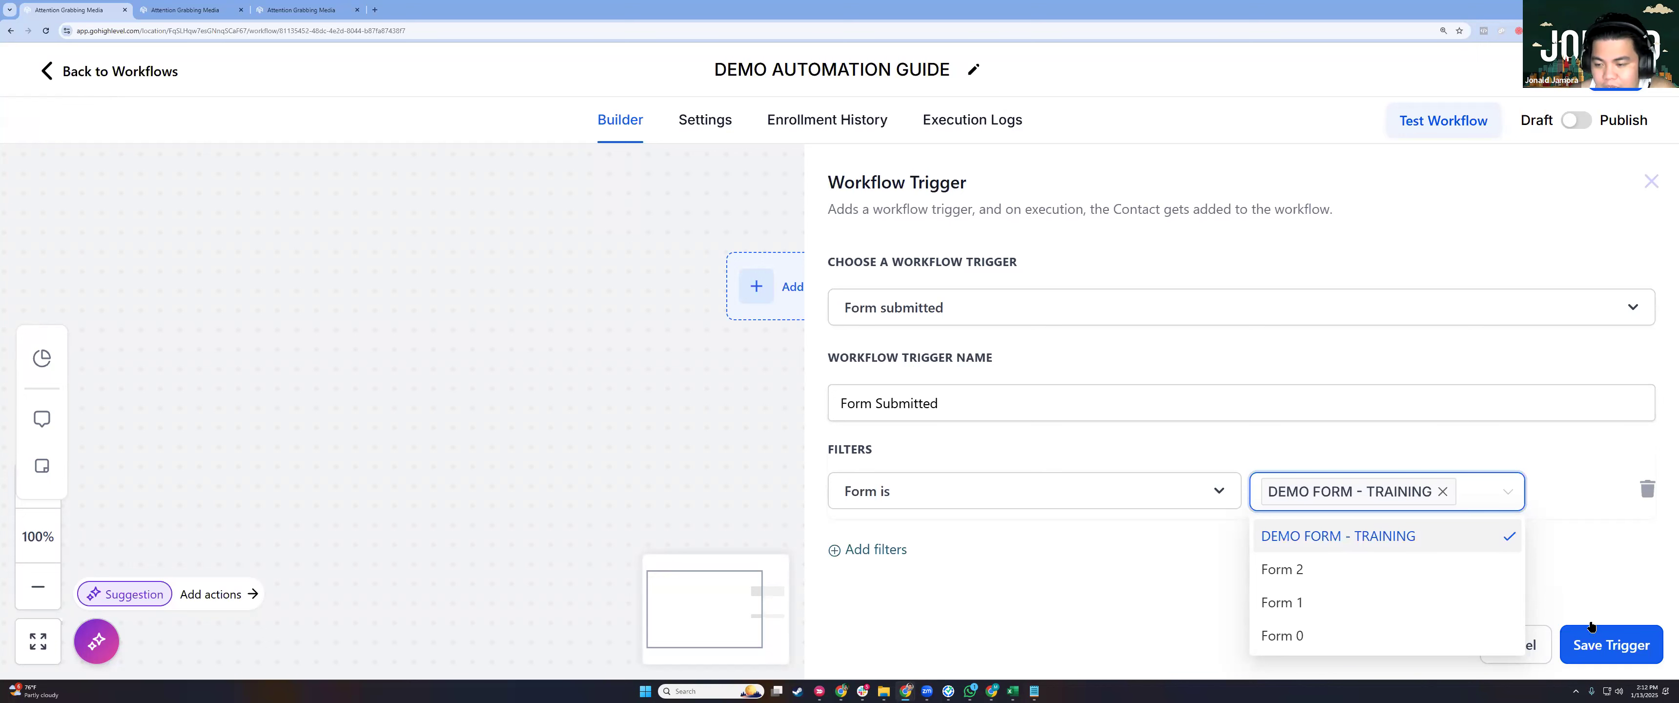
left_click(1603, 641)
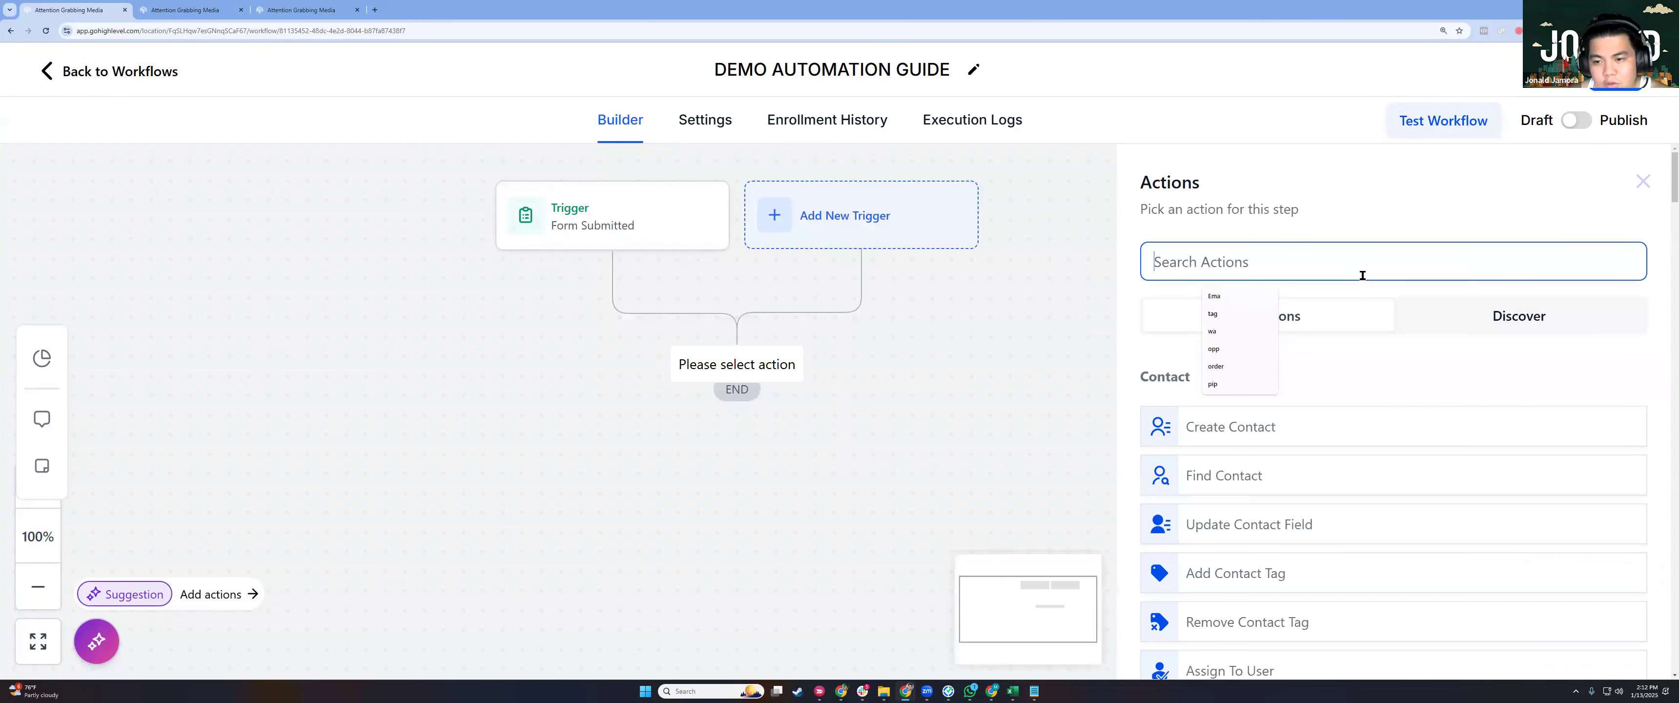
Add an Add Contact Tag action after the Form Submitted trigger.
type("tag")
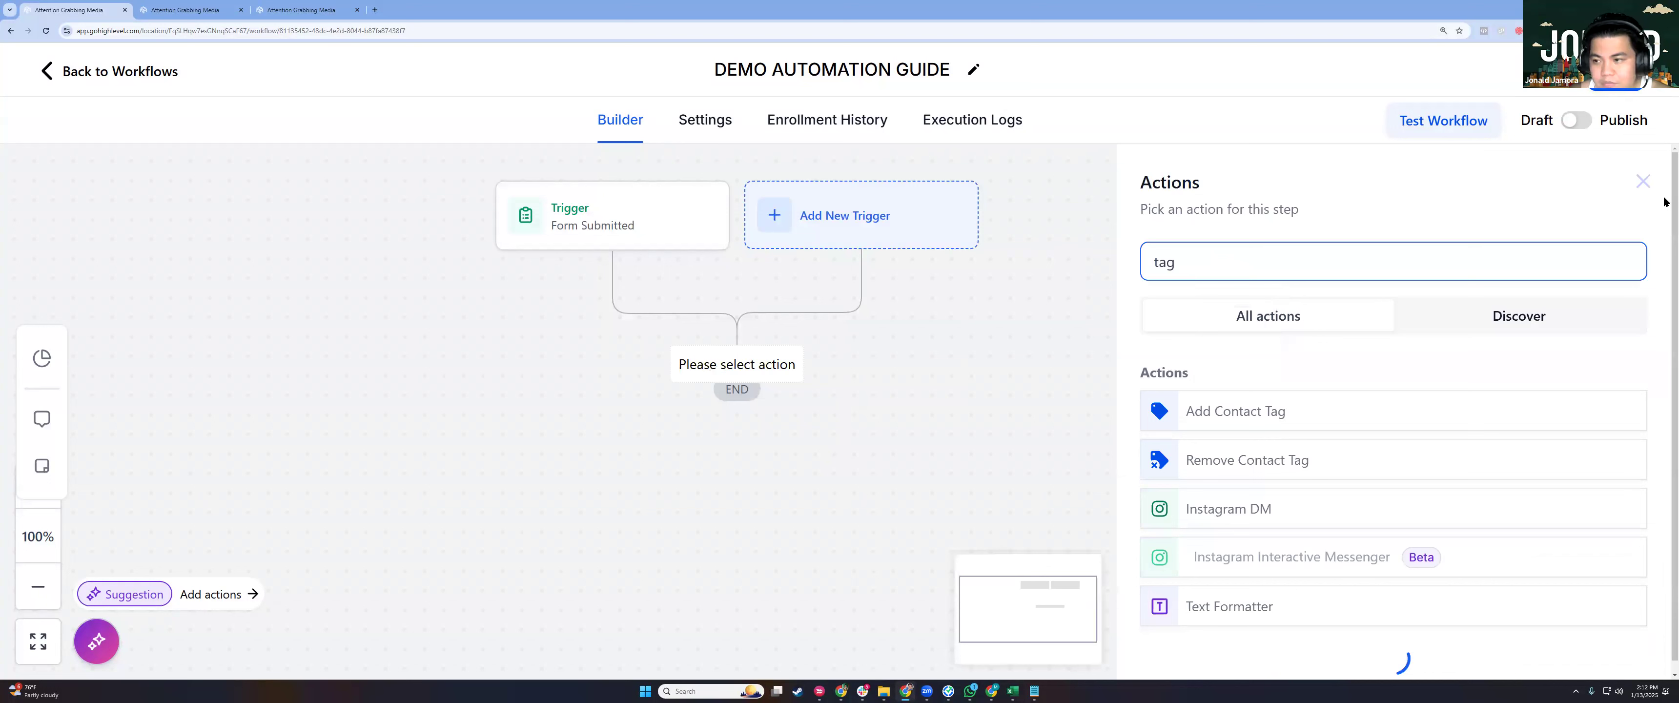
left_click(1638, 182)
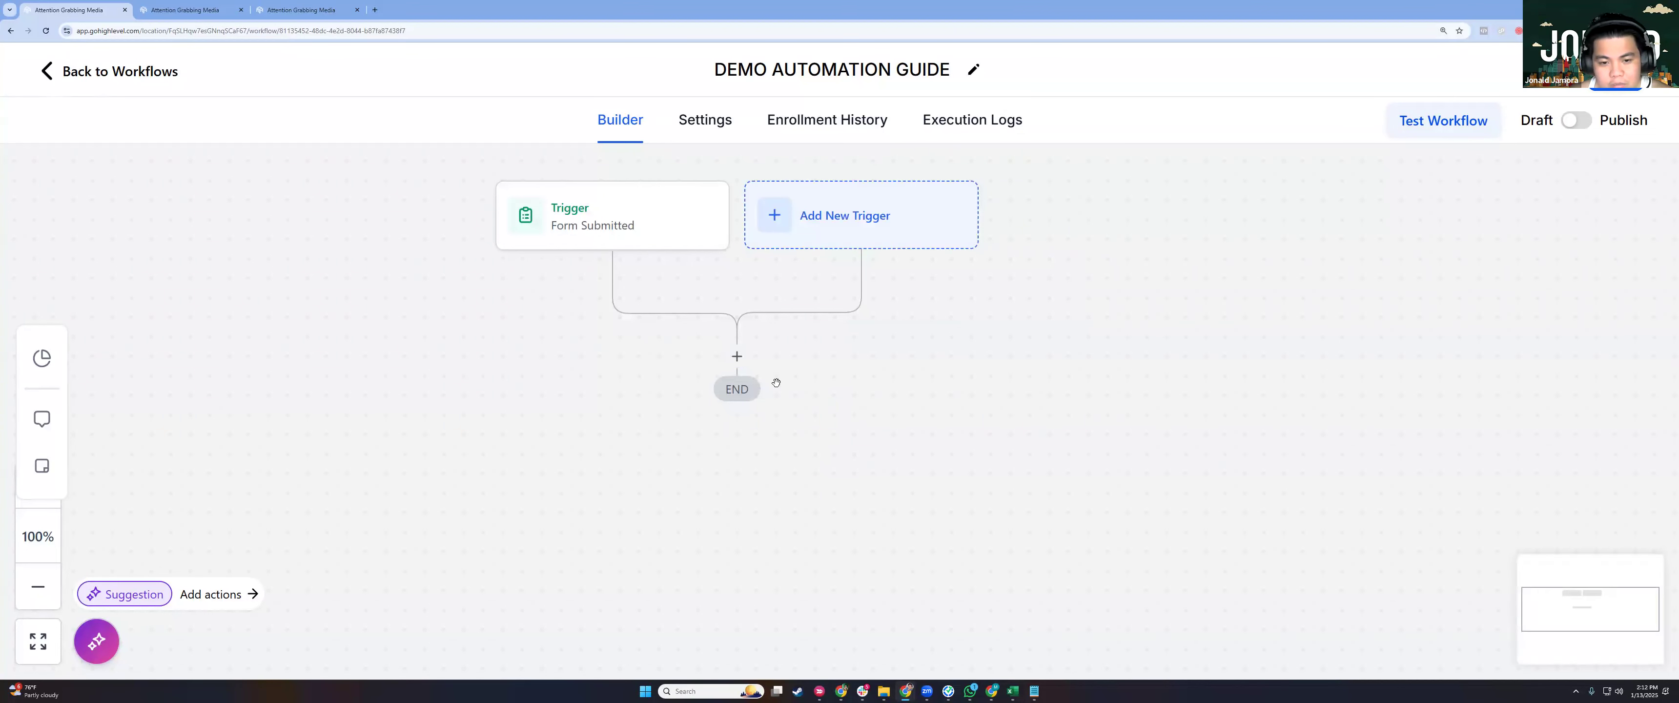
left_click(737, 358)
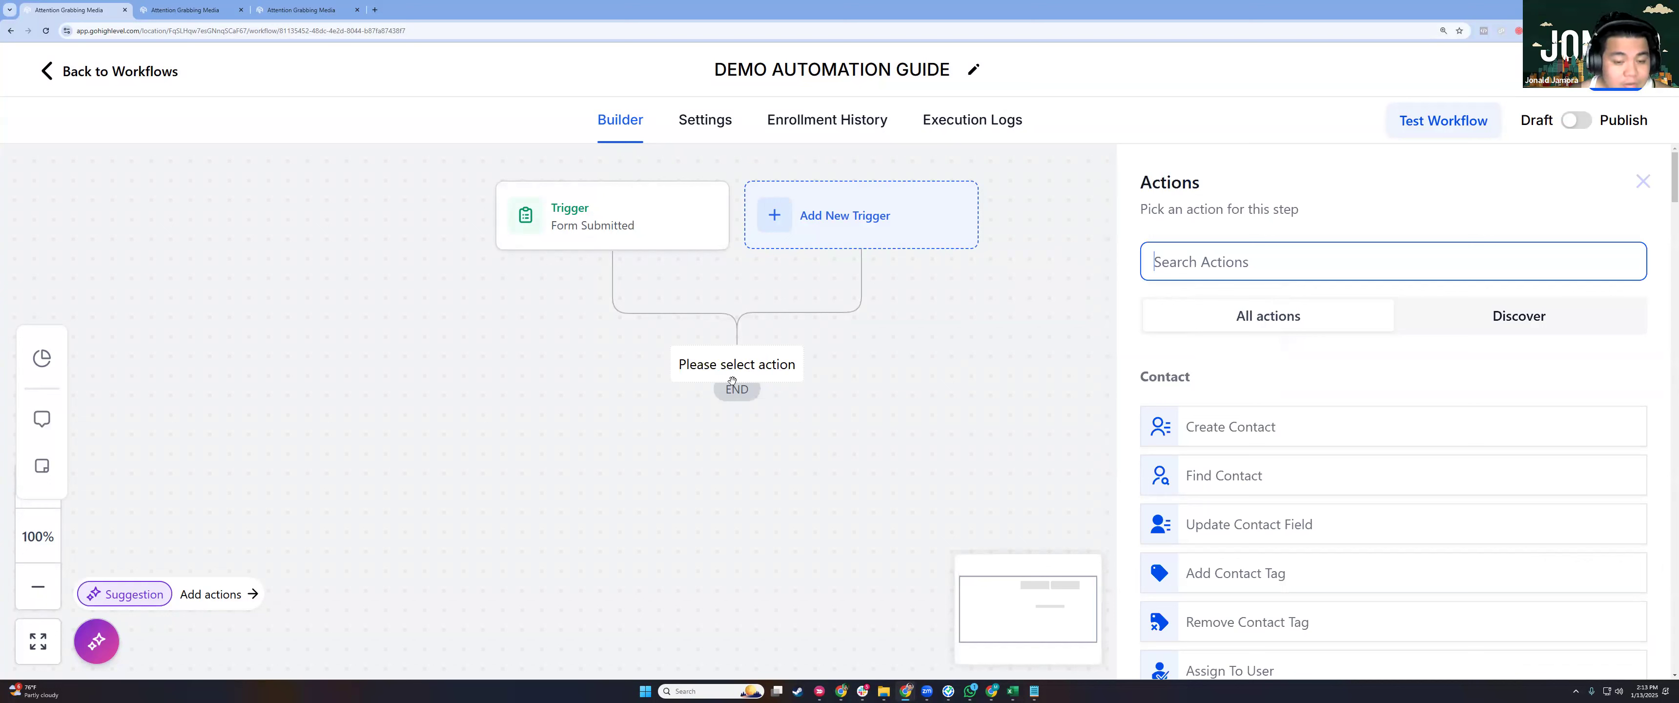
left_click(1184, 264)
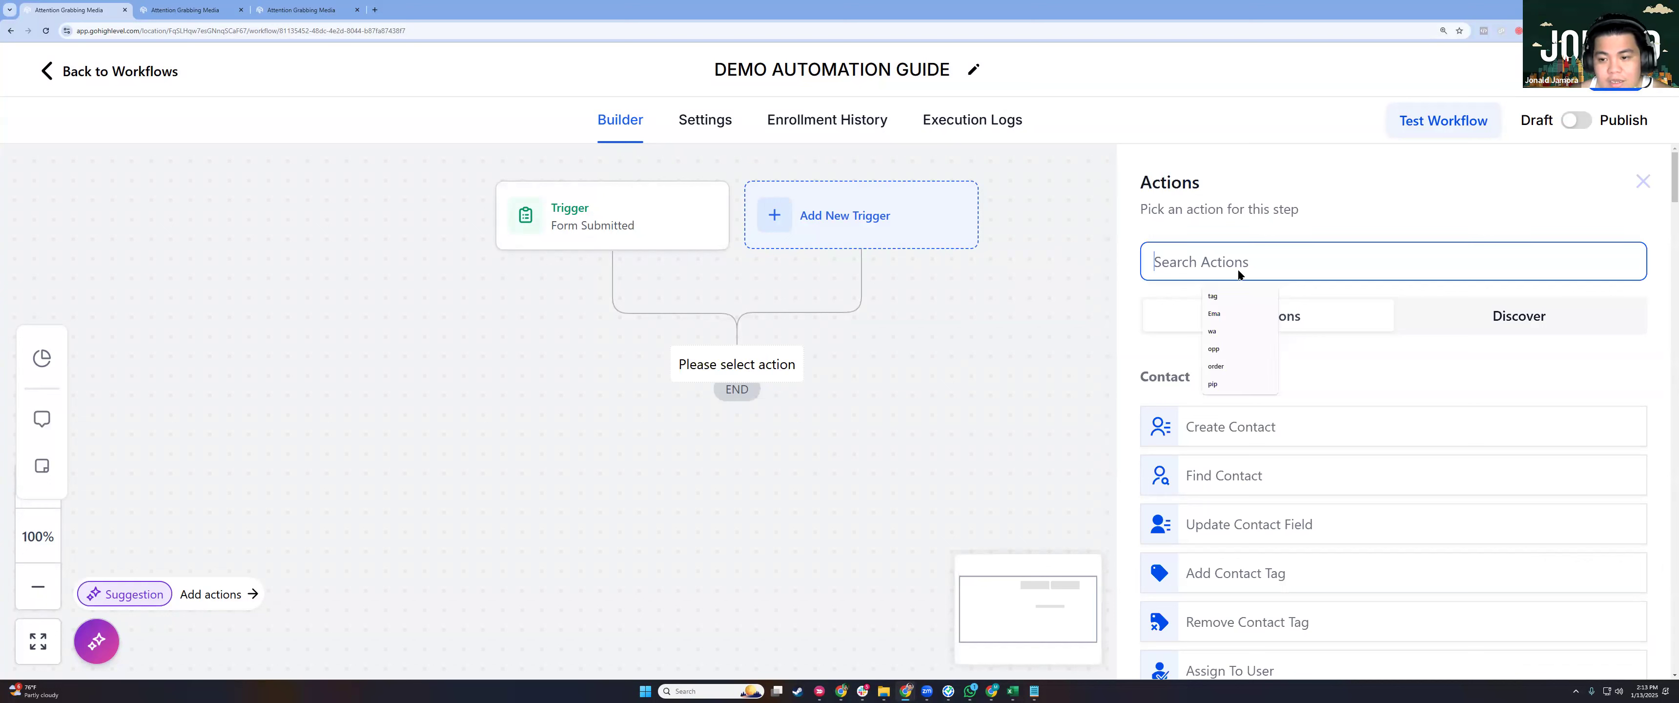
type("TAG")
left_click(1204, 415)
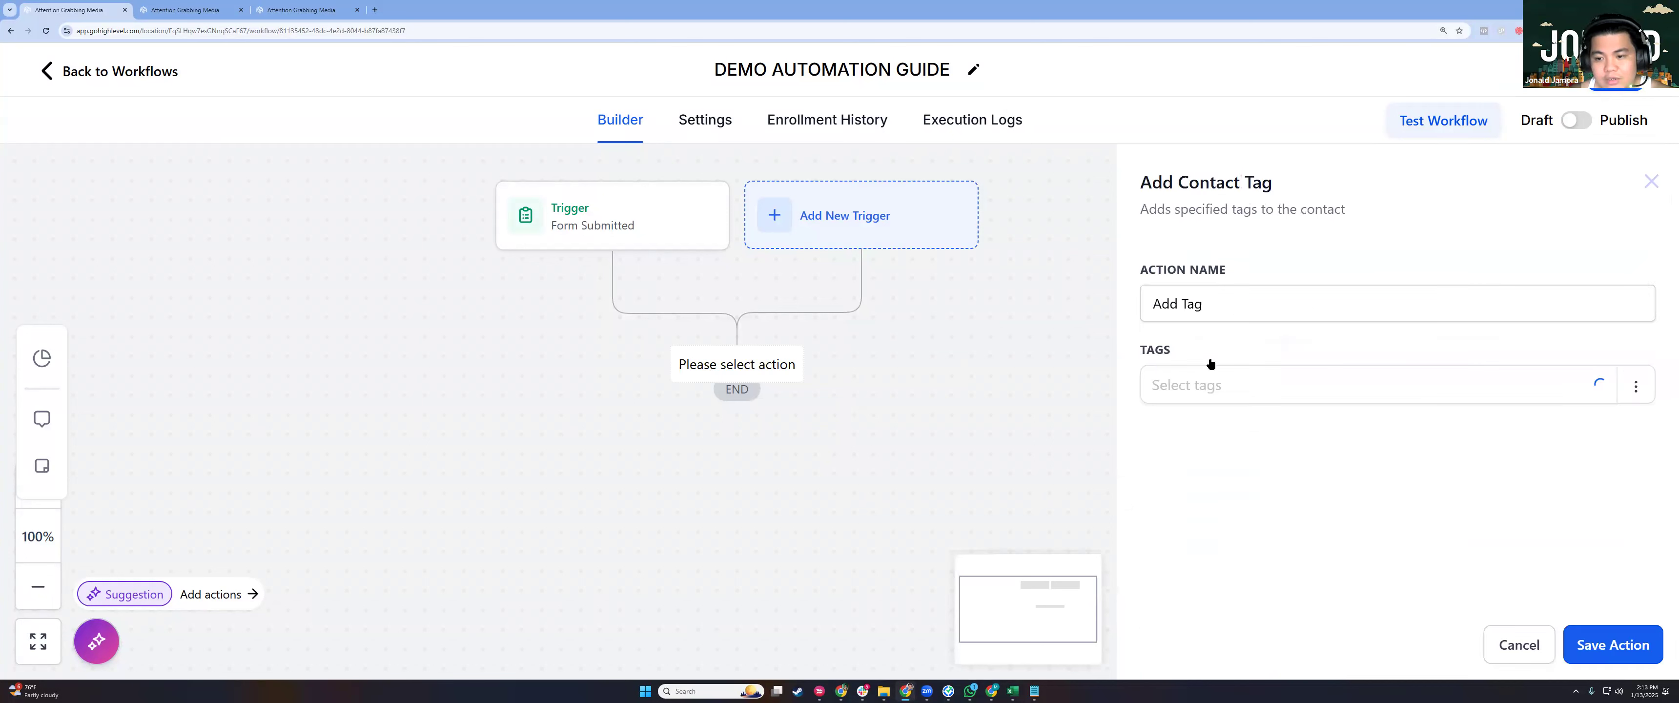
Create a new 'test tag' tag for the action and save it.
left_click(1204, 401)
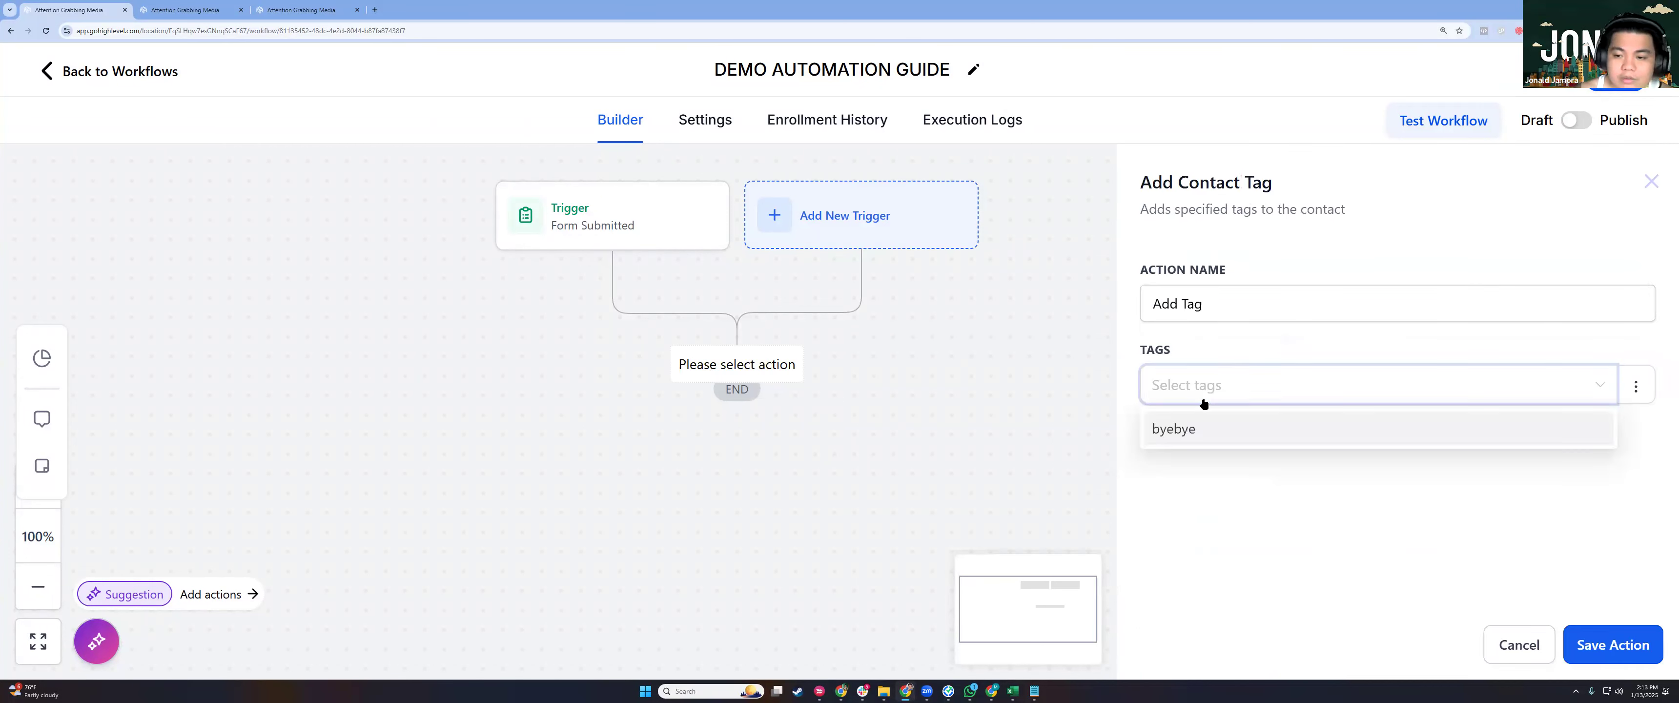
type("TESTTAG")
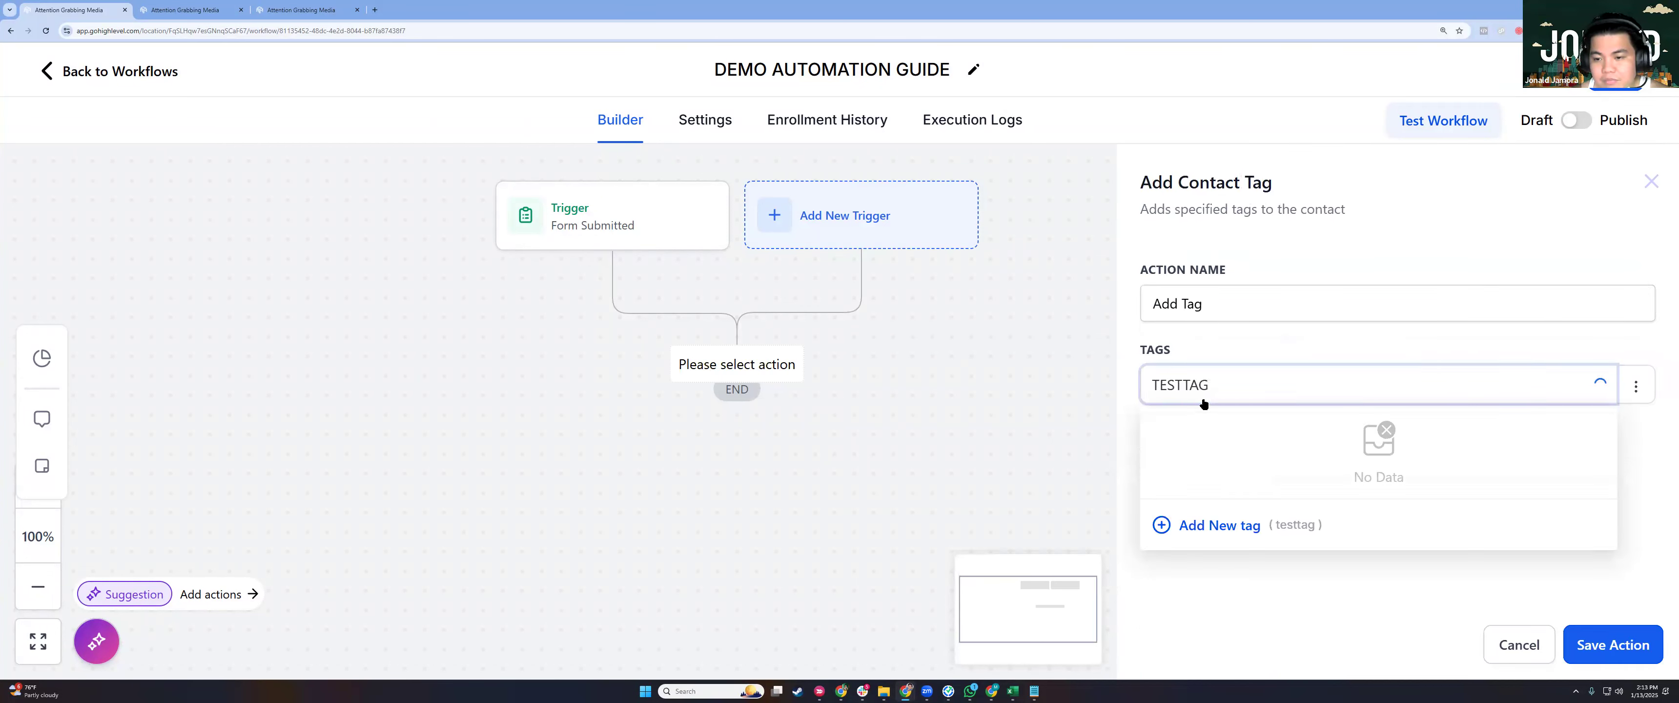
key("ctrl+a")
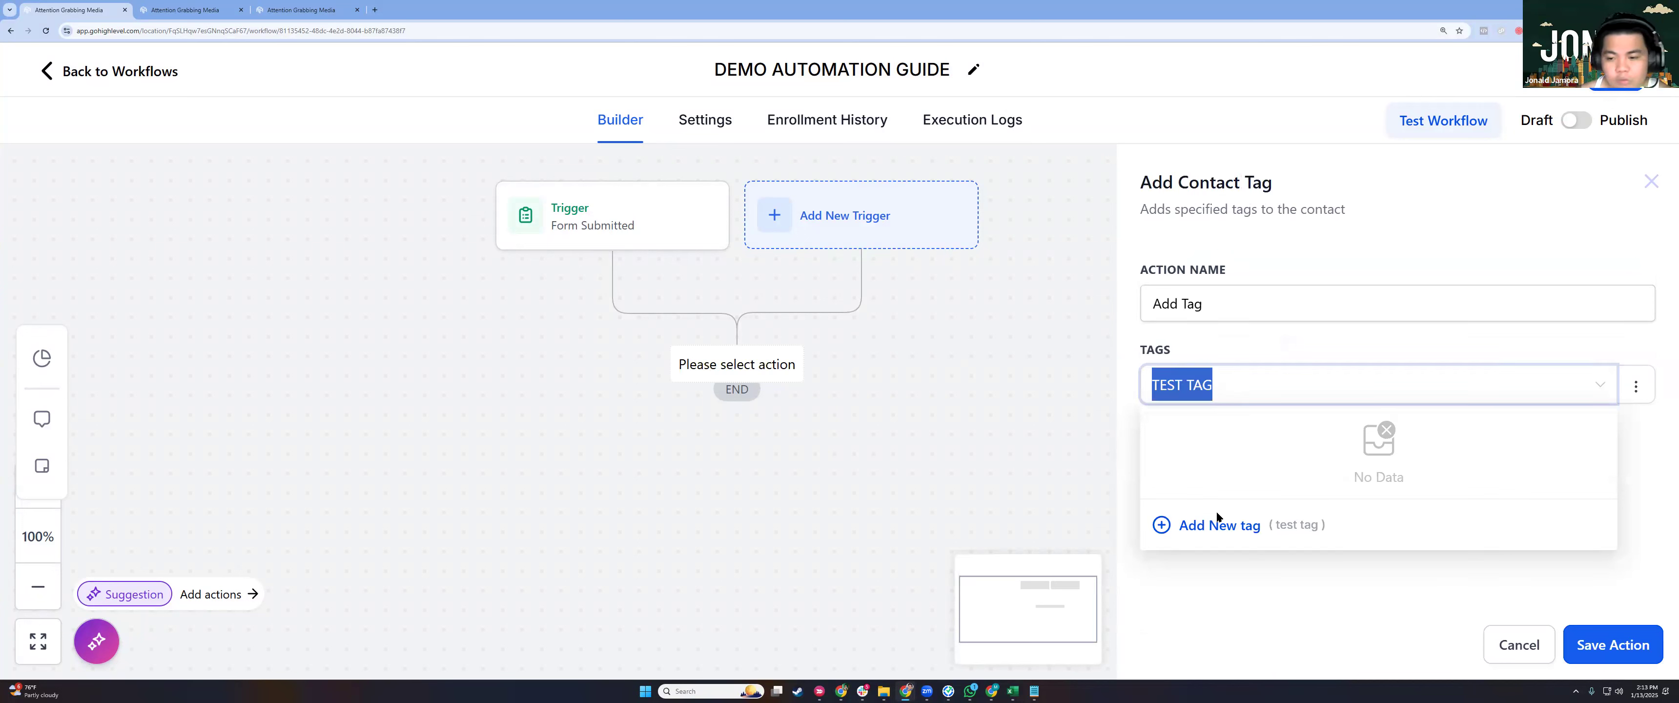
left_click(1212, 526)
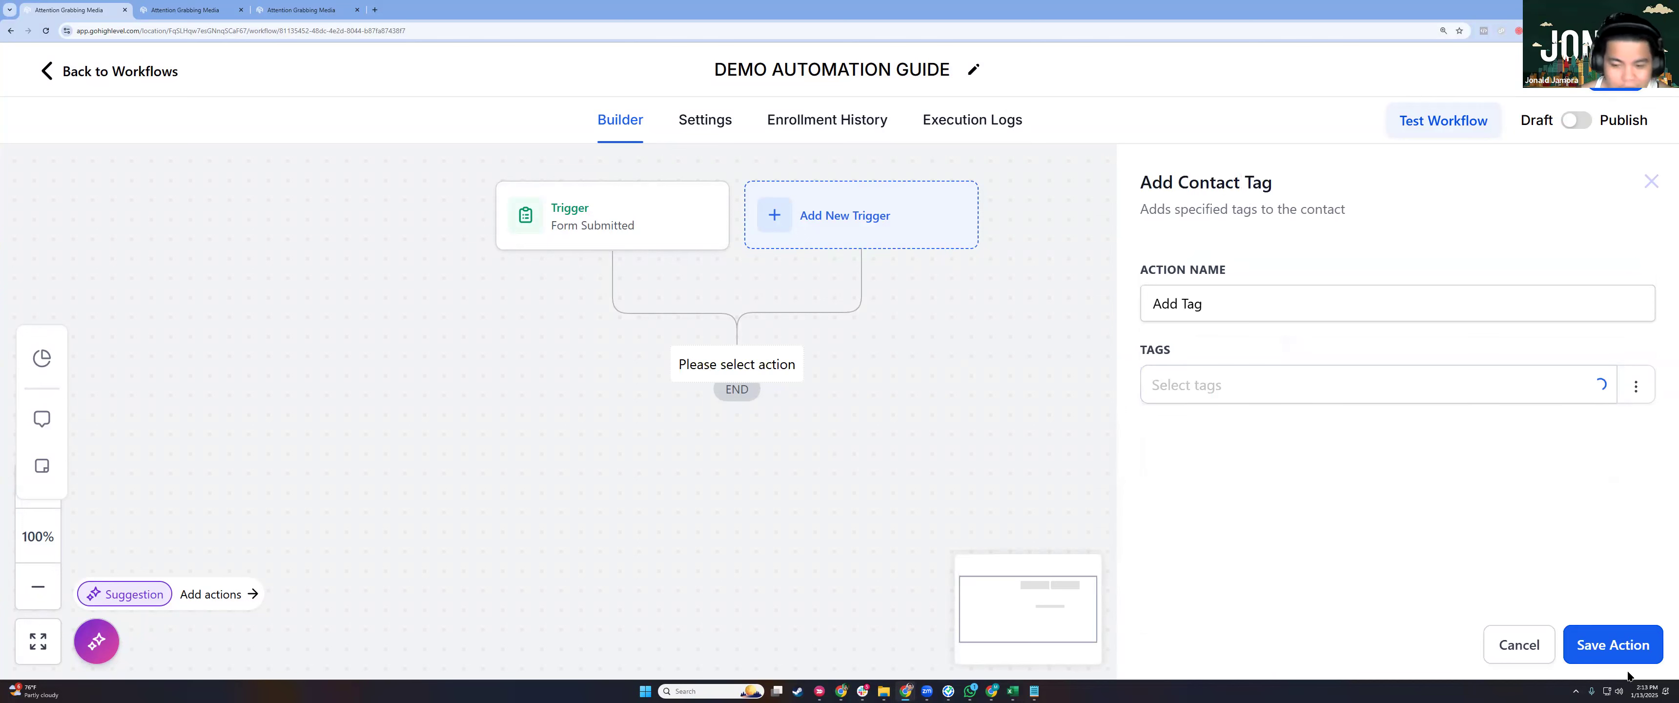
left_click(1605, 645)
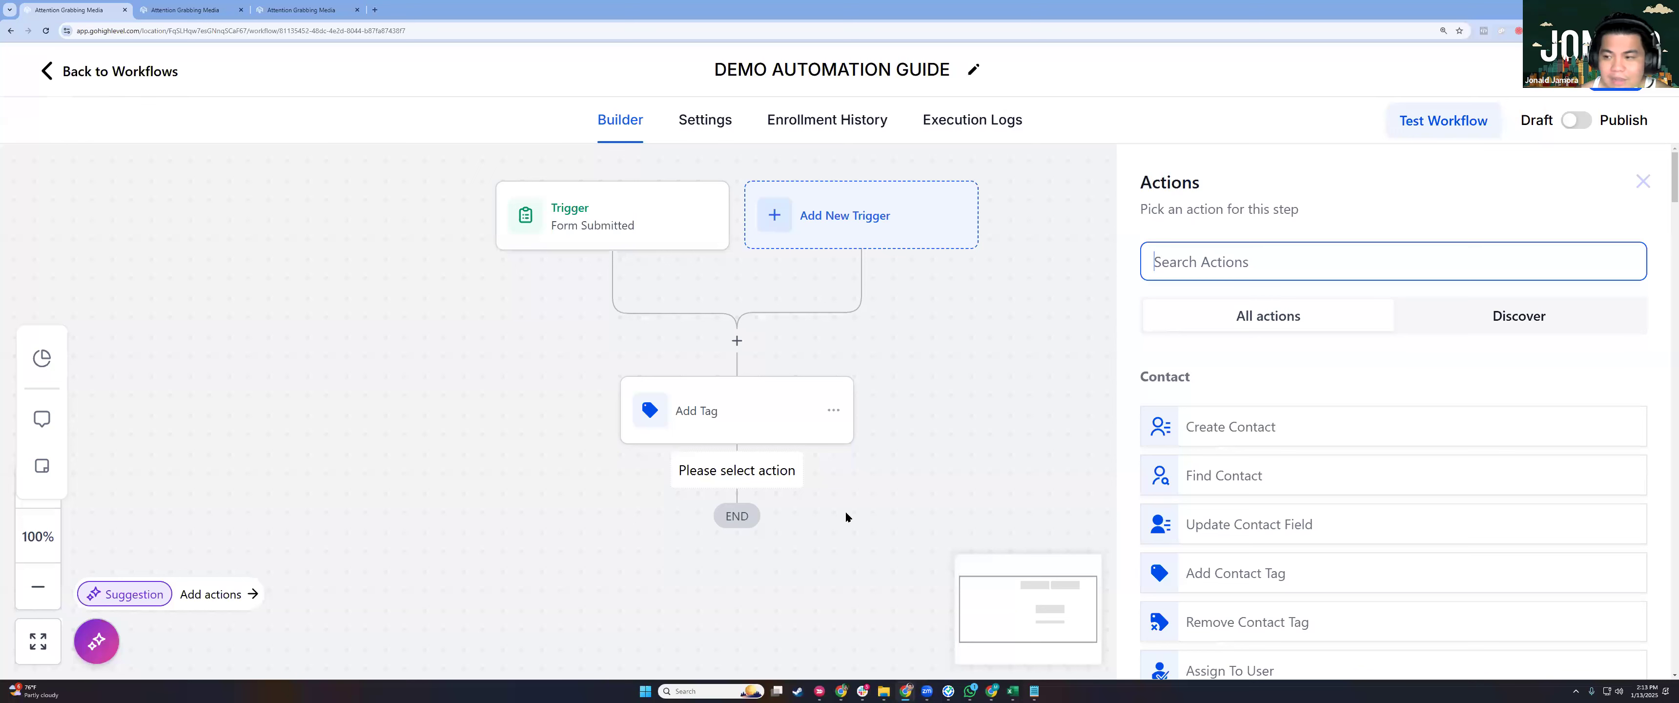
Search actions for 'Email' and pick Send Email as the step after Add Tag.
left_click(1335, 276)
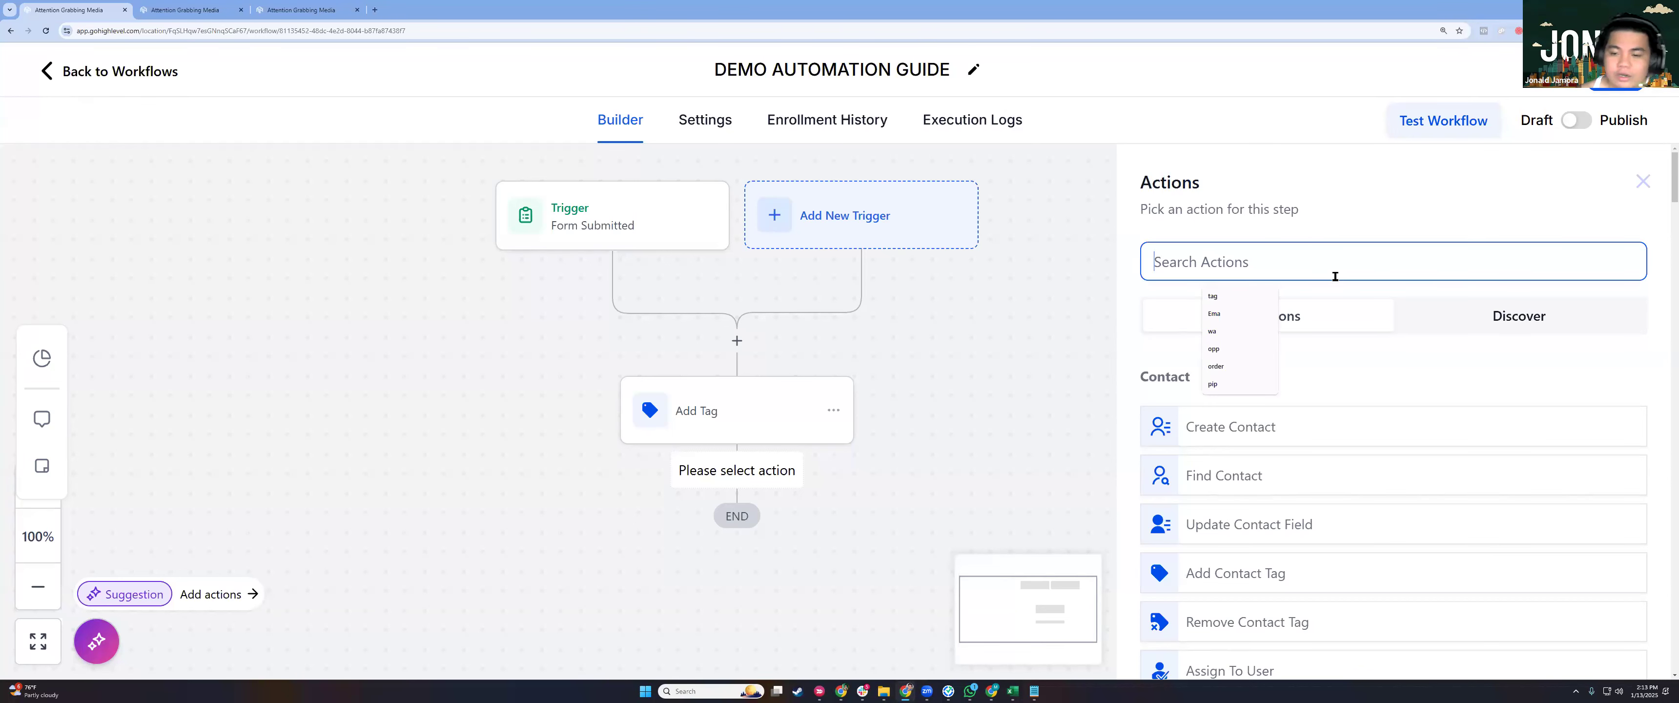
type("Email")
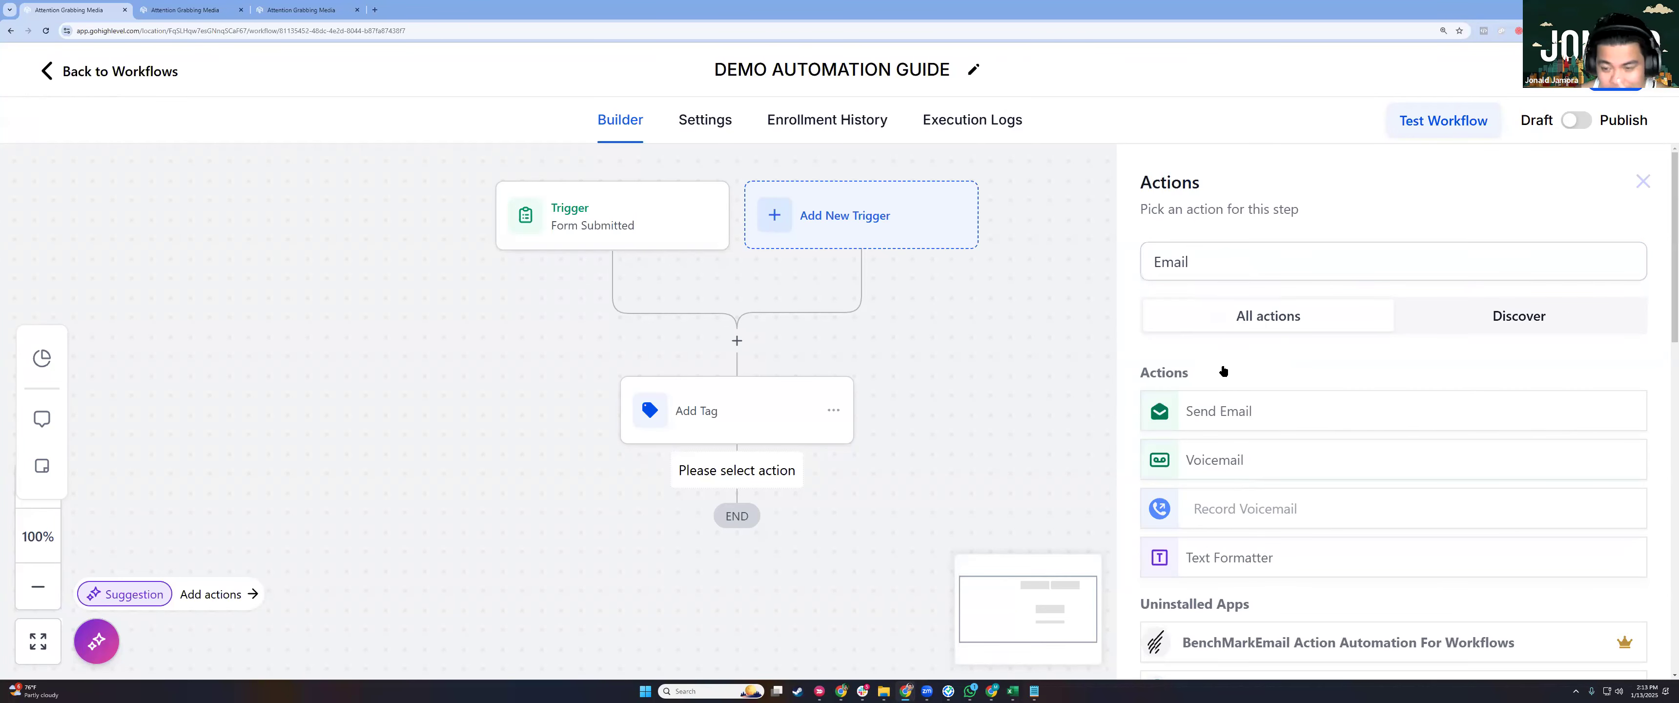
scroll(1294, 388, "down", 1)
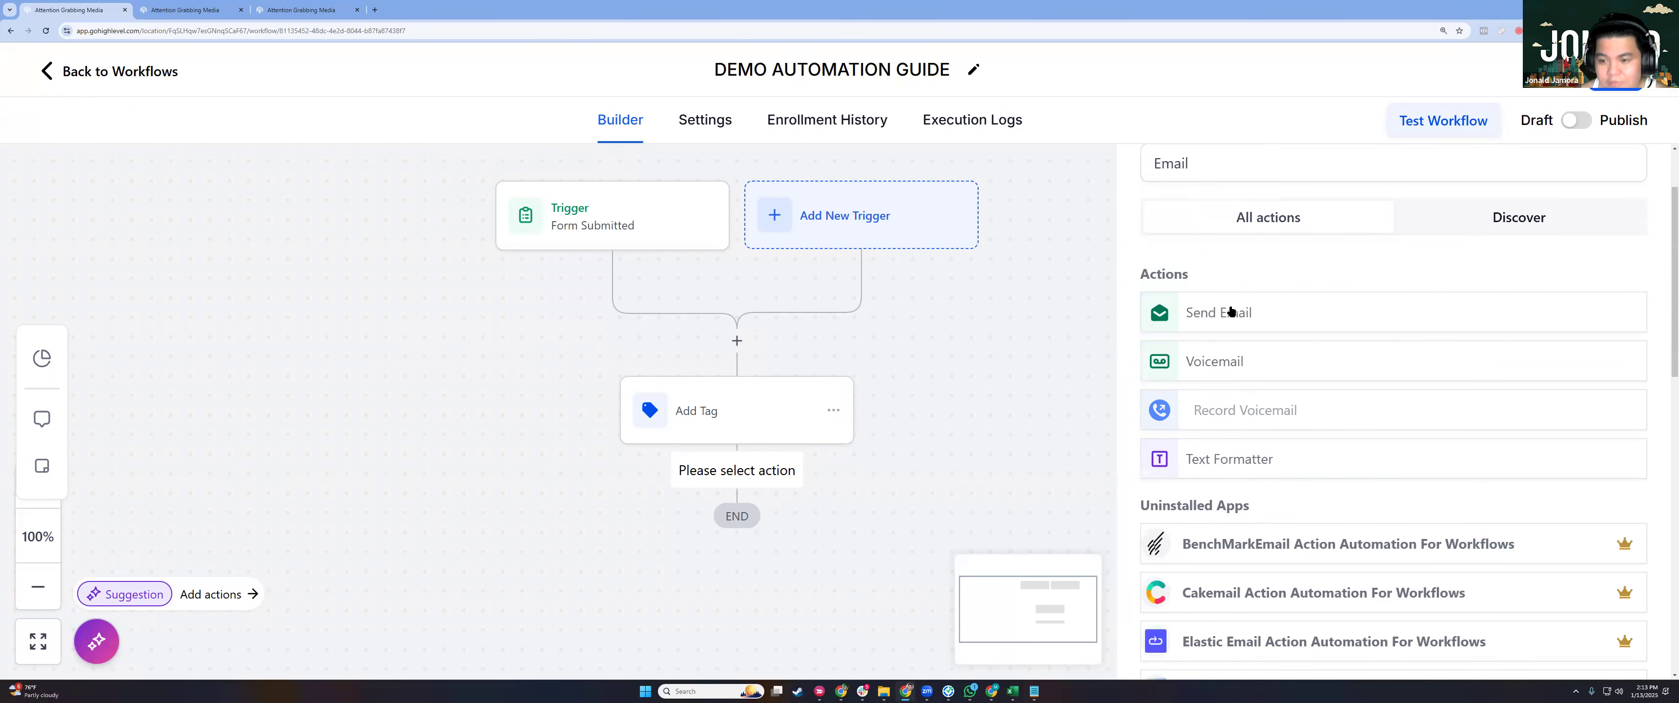
left_click(1230, 311)
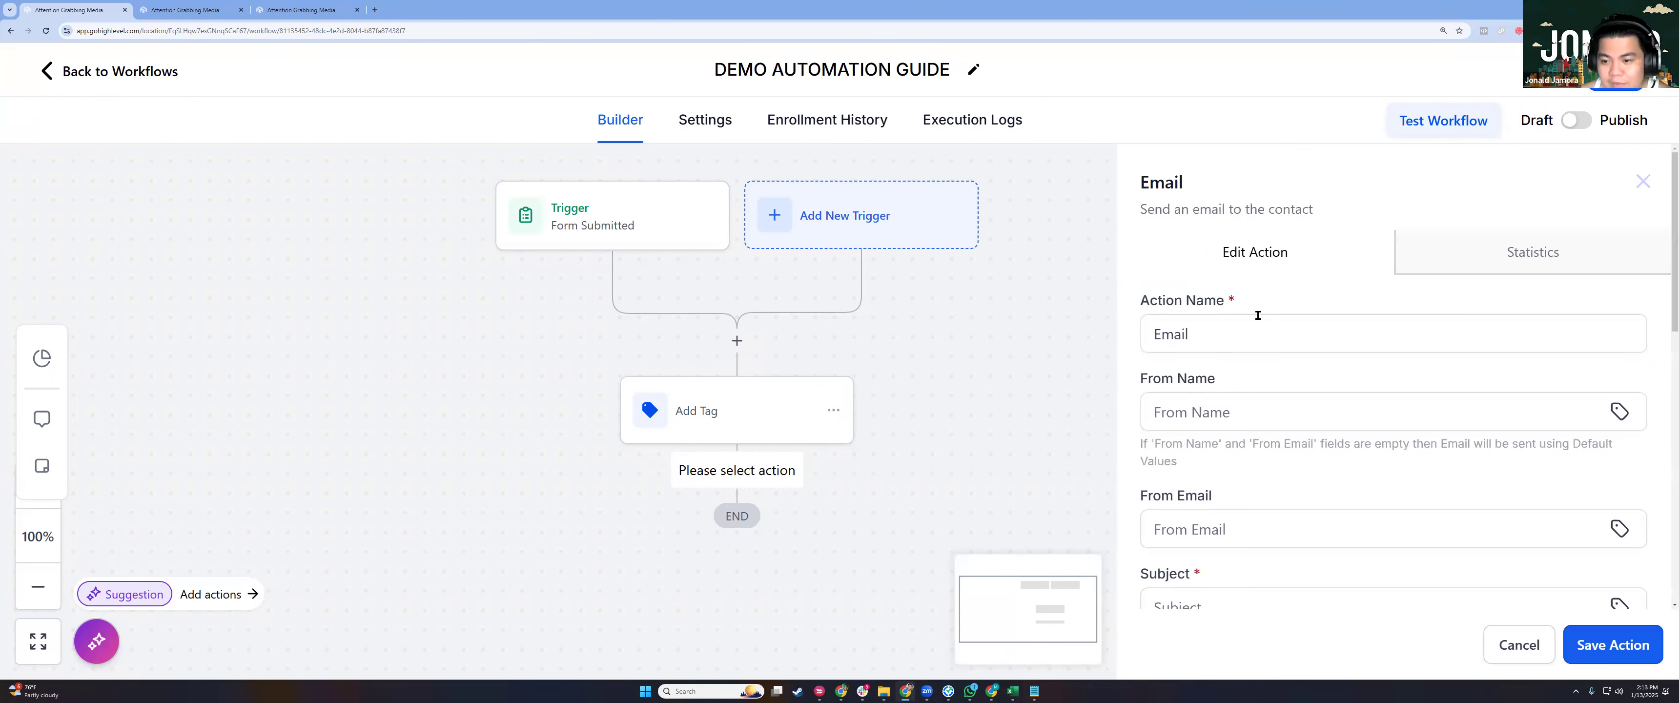
scroll(1255, 417, "down", 6)
scroll(1315, 520, "up", 5)
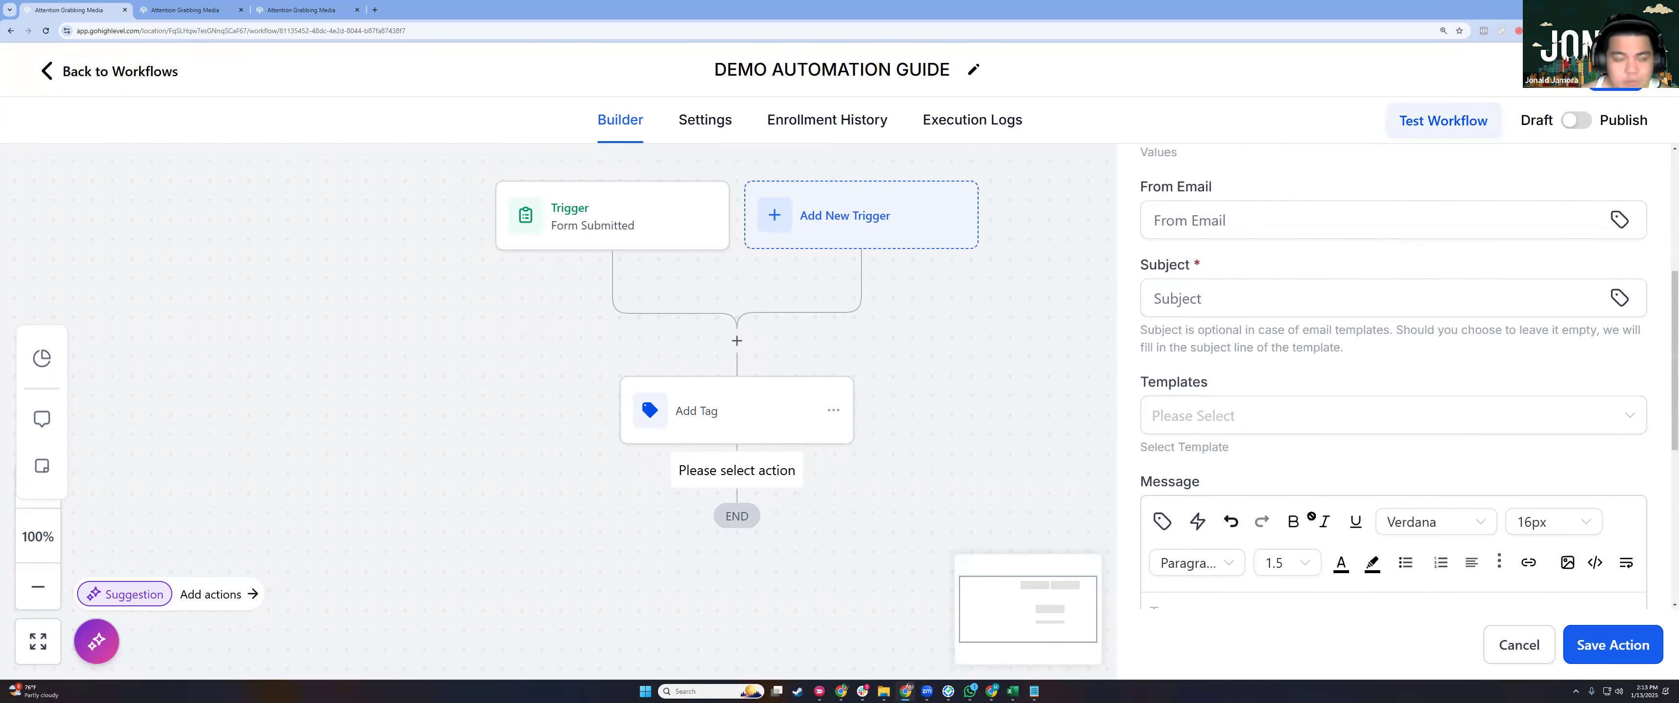